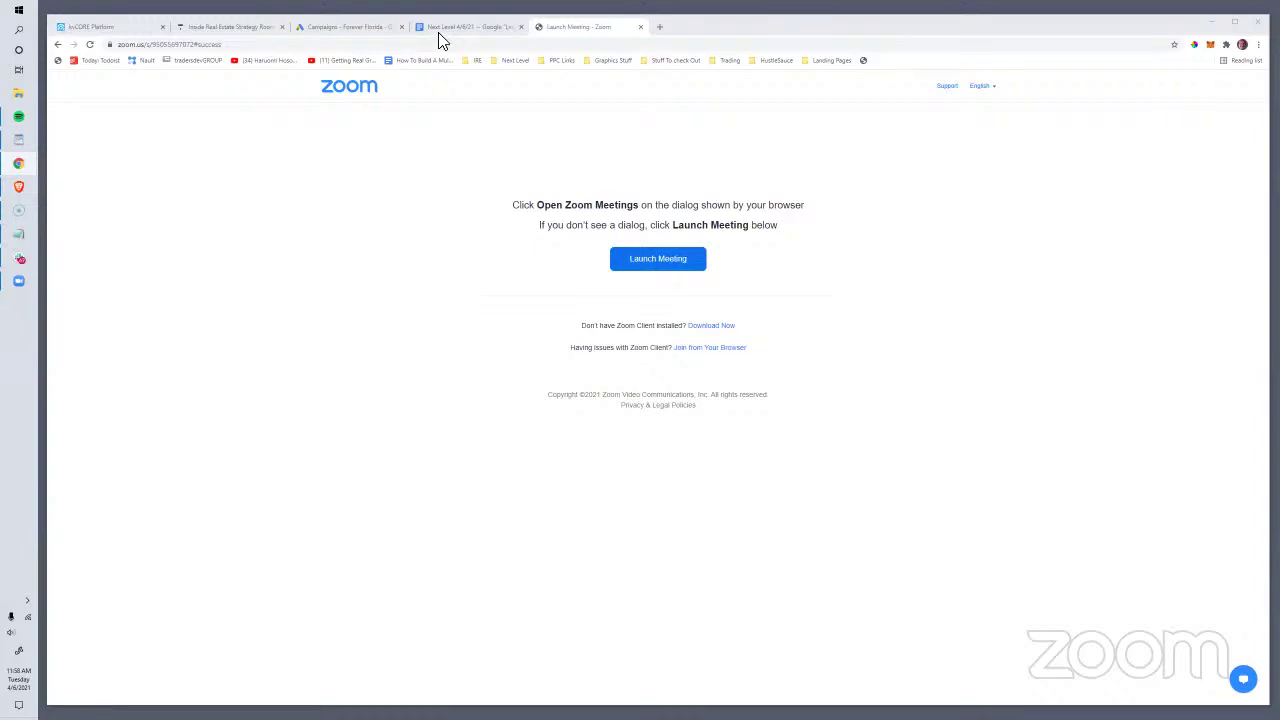
Step: Close the Zoom launch-meeting tab so the Next Level Google Doc shows
left_click(640, 27)
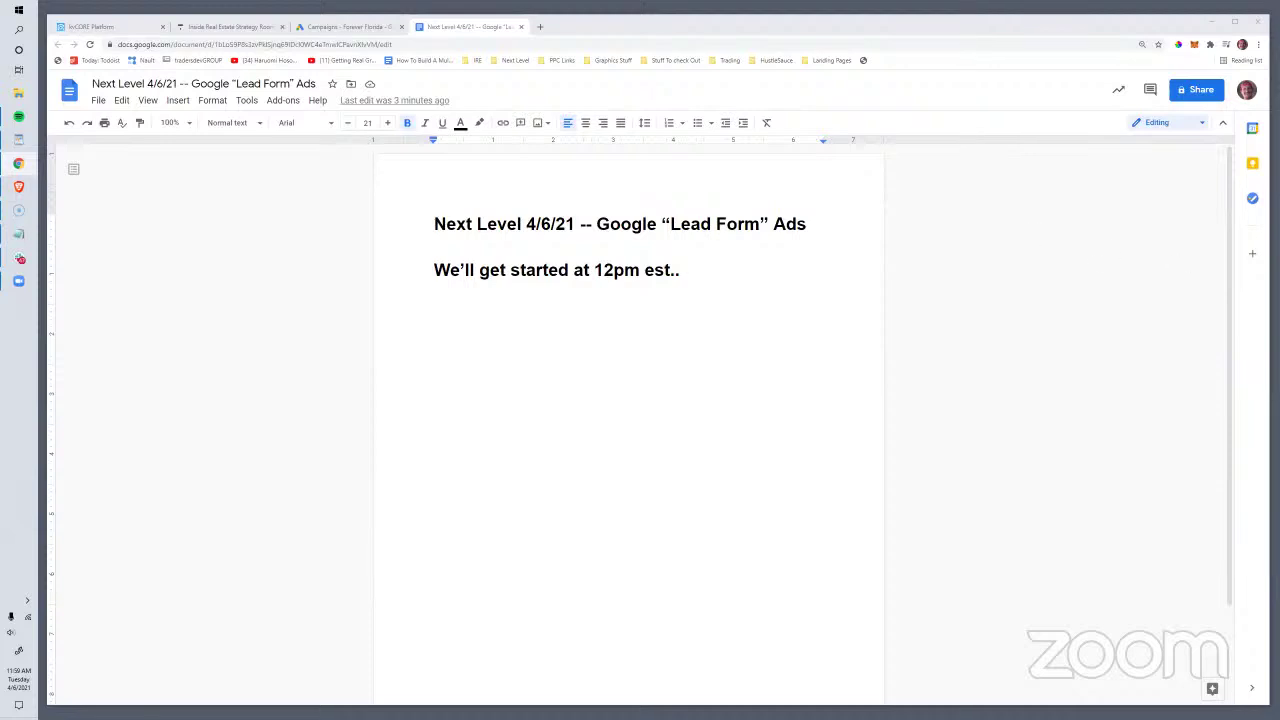
Step: Switch from the Google Doc to the Inside Real Estate lesson on Google Lead Form Ads into kvCORE
left_click(540, 28)
left_click(505, 59)
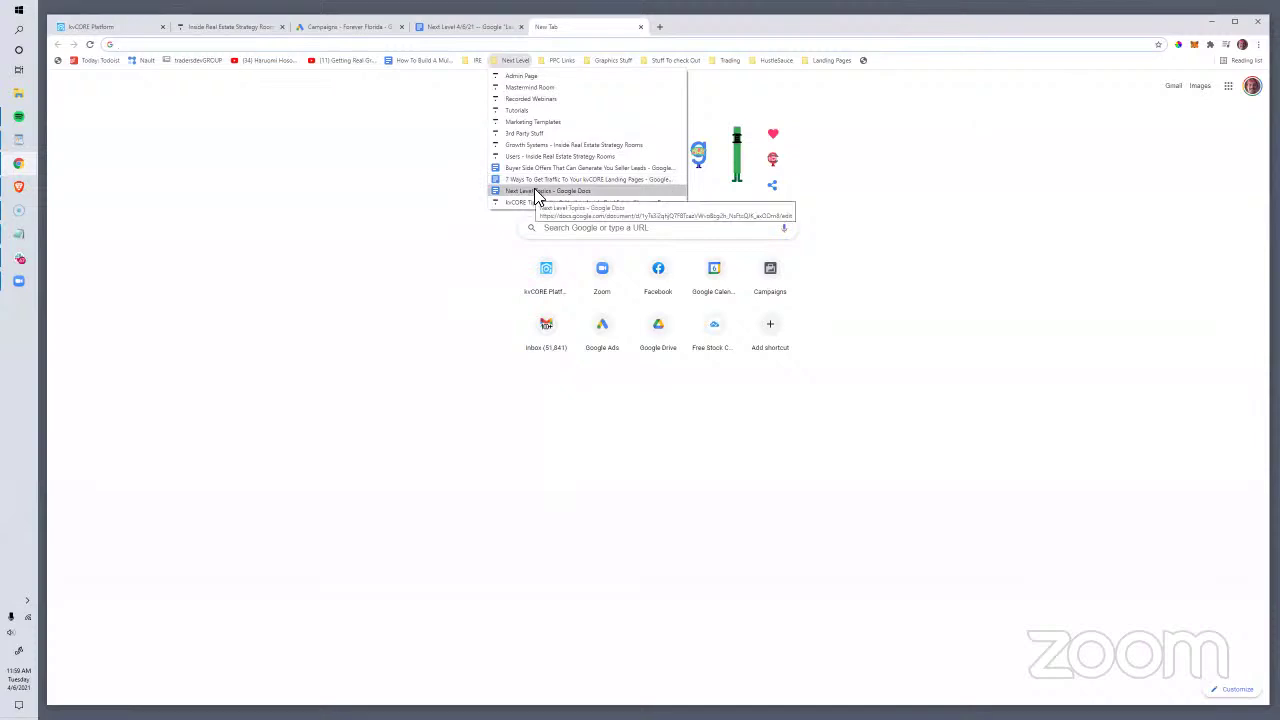
left_click(196, 28)
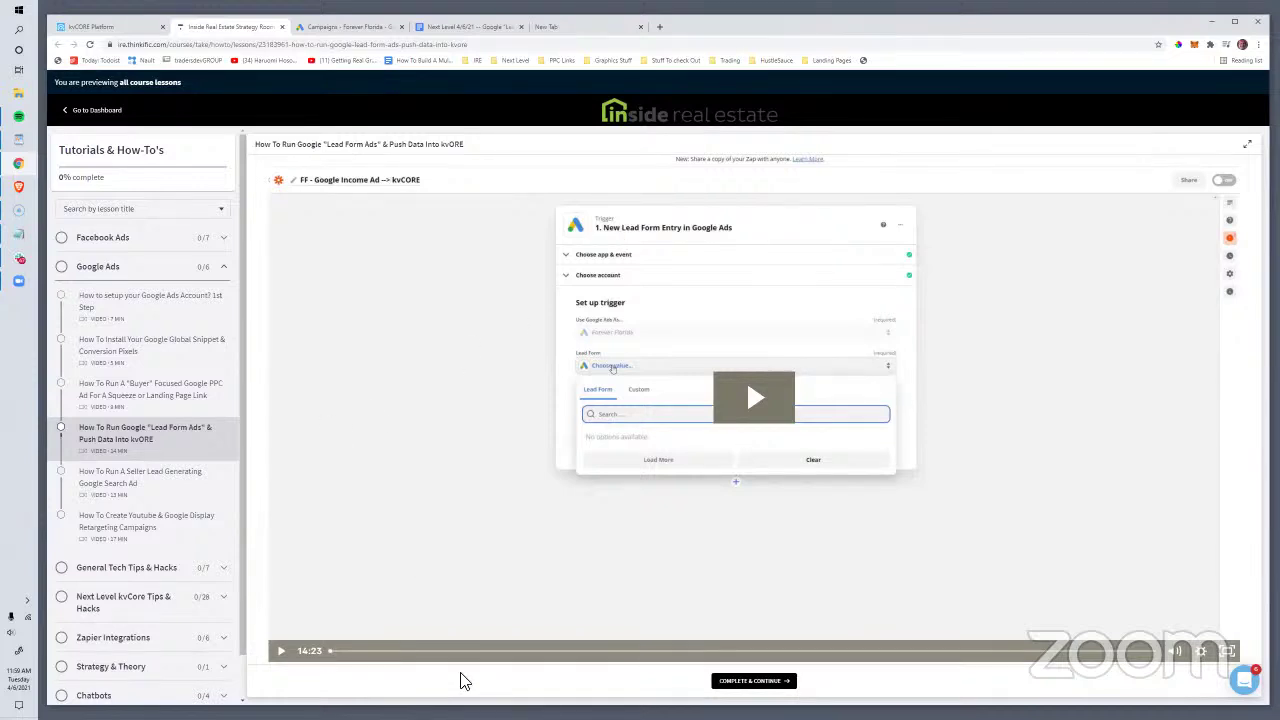
Step: Scrub the lesson video to the lead form extension part, then go to the Google Ads campaigns
left_click_drag(455, 656, 610, 655)
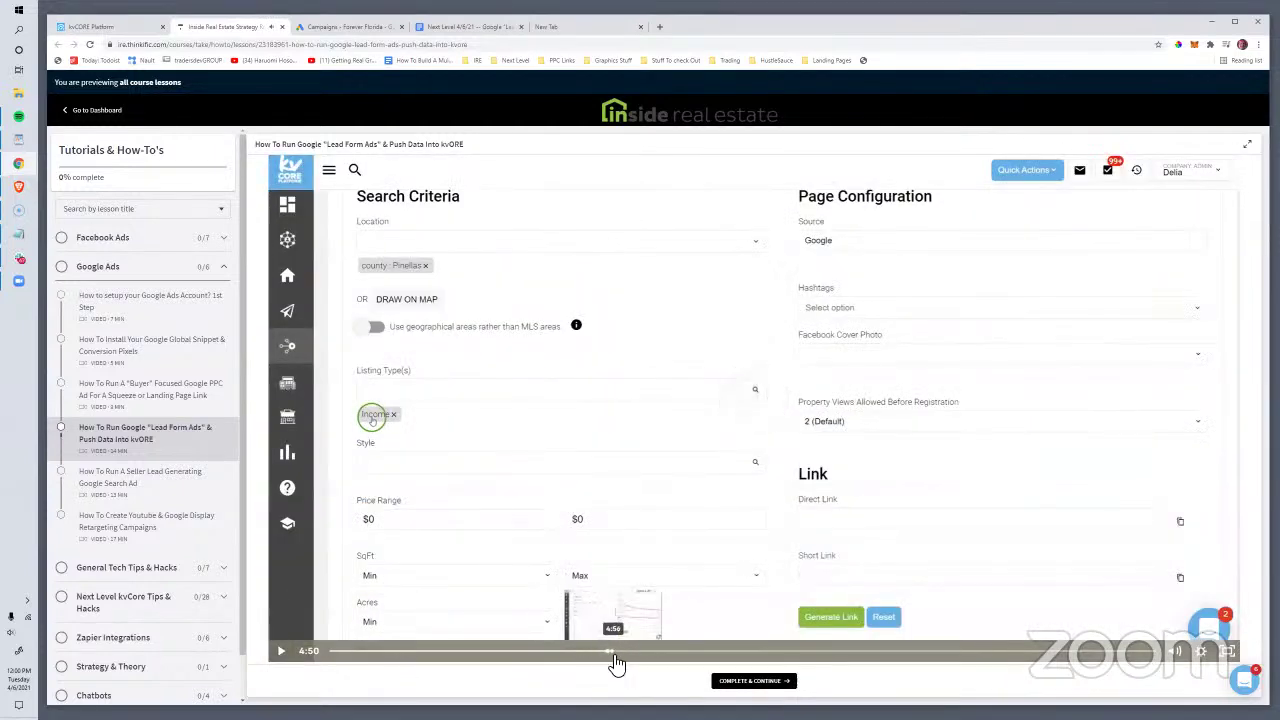
left_click(565, 652)
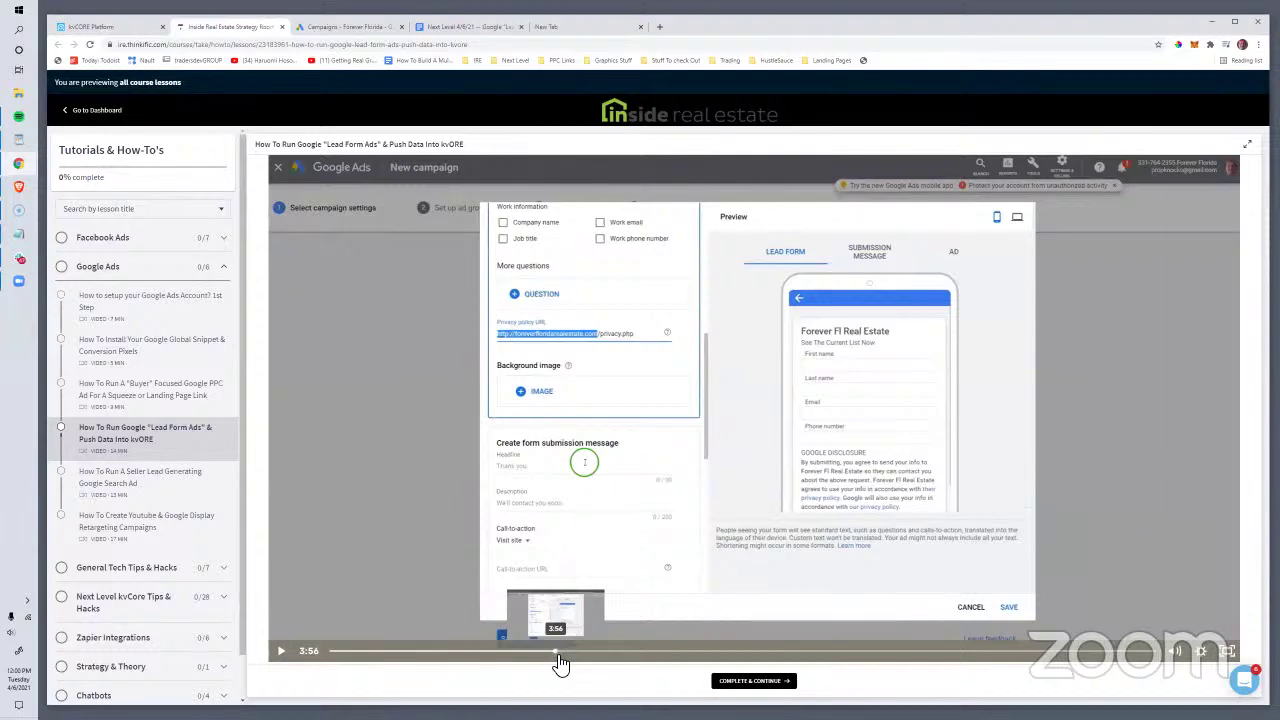
left_click_drag(561, 662, 559, 662)
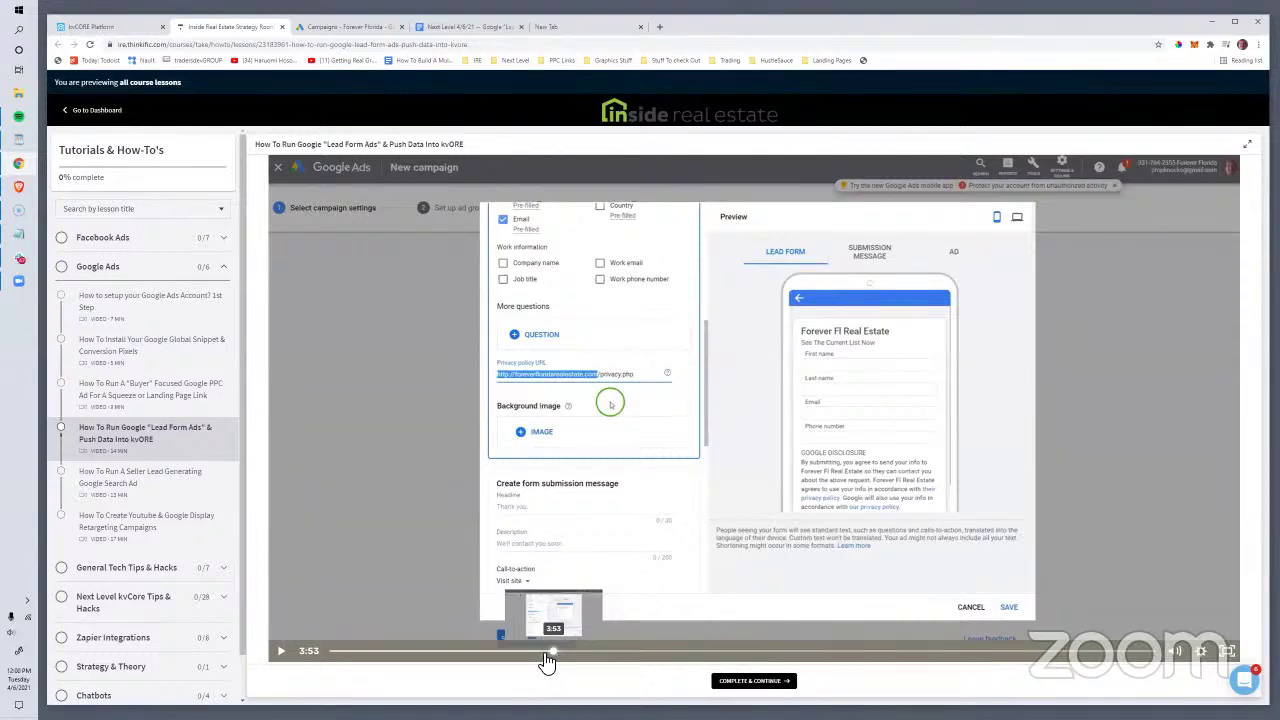
left_click(331, 652)
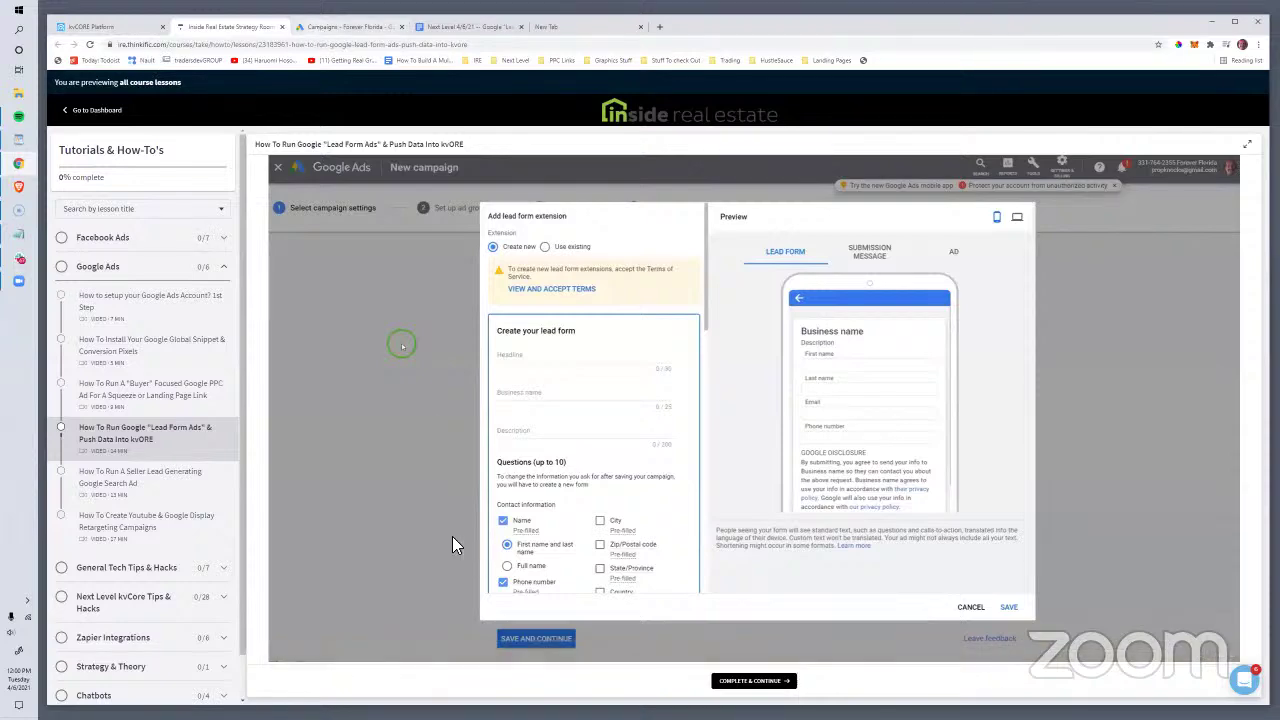
left_click(321, 32)
scroll(726, 358, "right", 2)
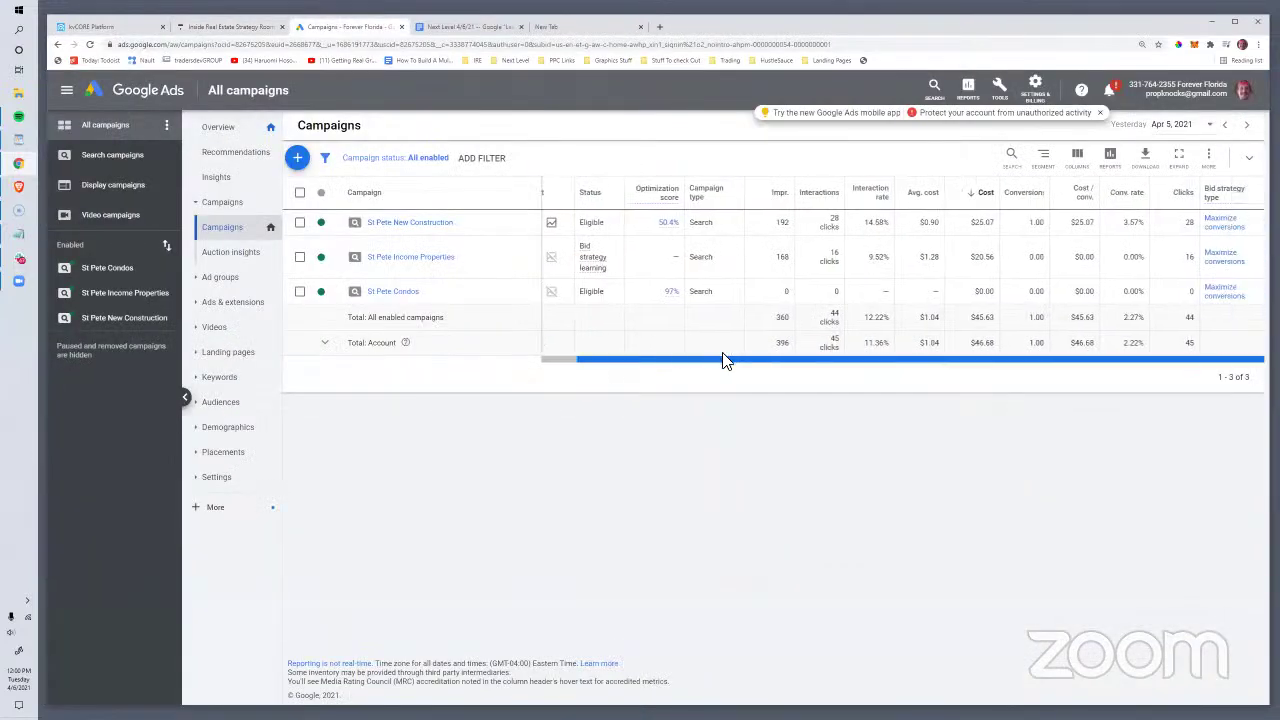
Step: Highlight St Pete Income Properties' 16 interactions, $20.56 cost and 0.00 conversions, then view its ads
mouse_move(717, 360)
left_mouse_down()
mouse_move(683, 369)
mouse_move(731, 357)
left_mouse_up()
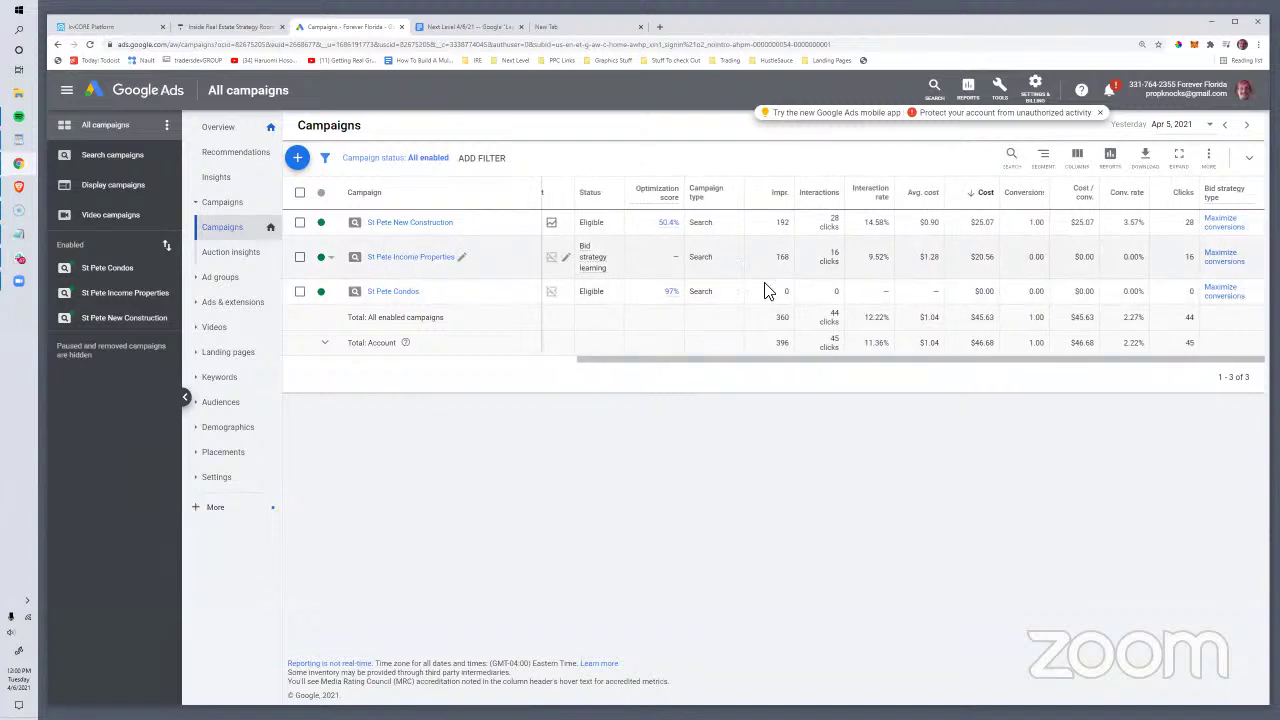
double_click(836, 252)
left_click_drag(975, 262, 1034, 258)
double_click(1051, 259)
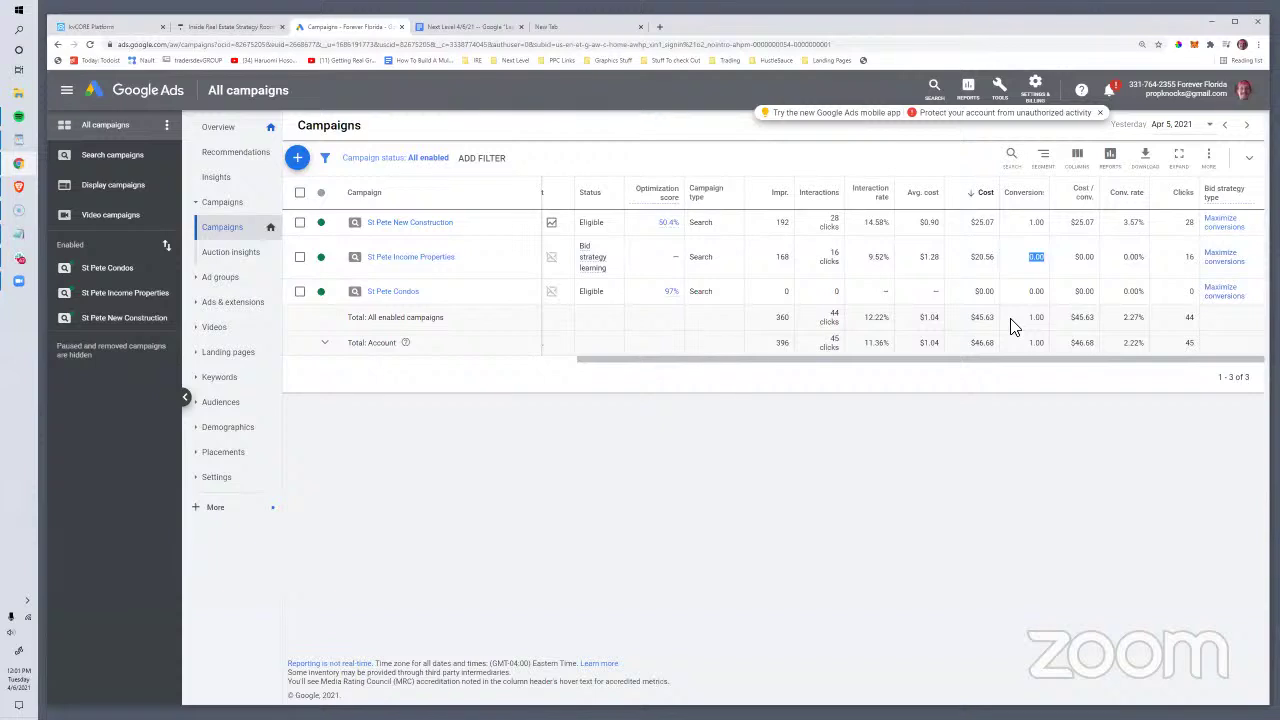
left_click(408, 260)
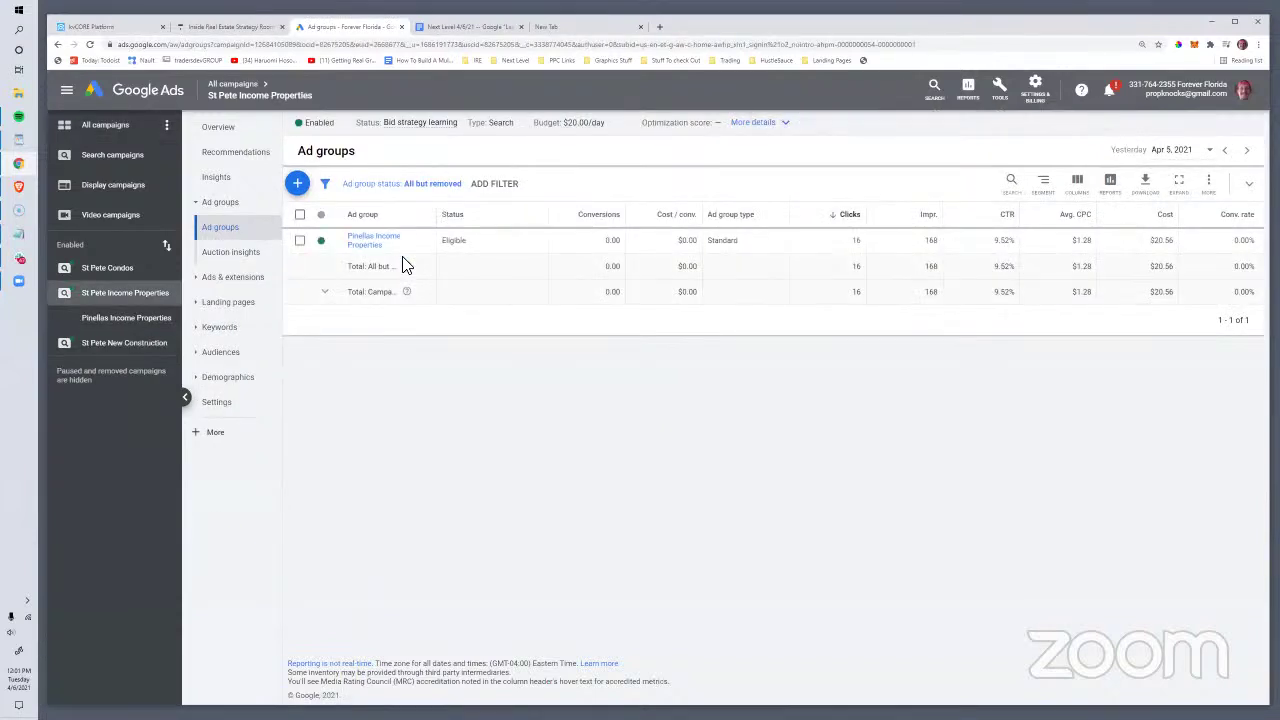
left_click(252, 279)
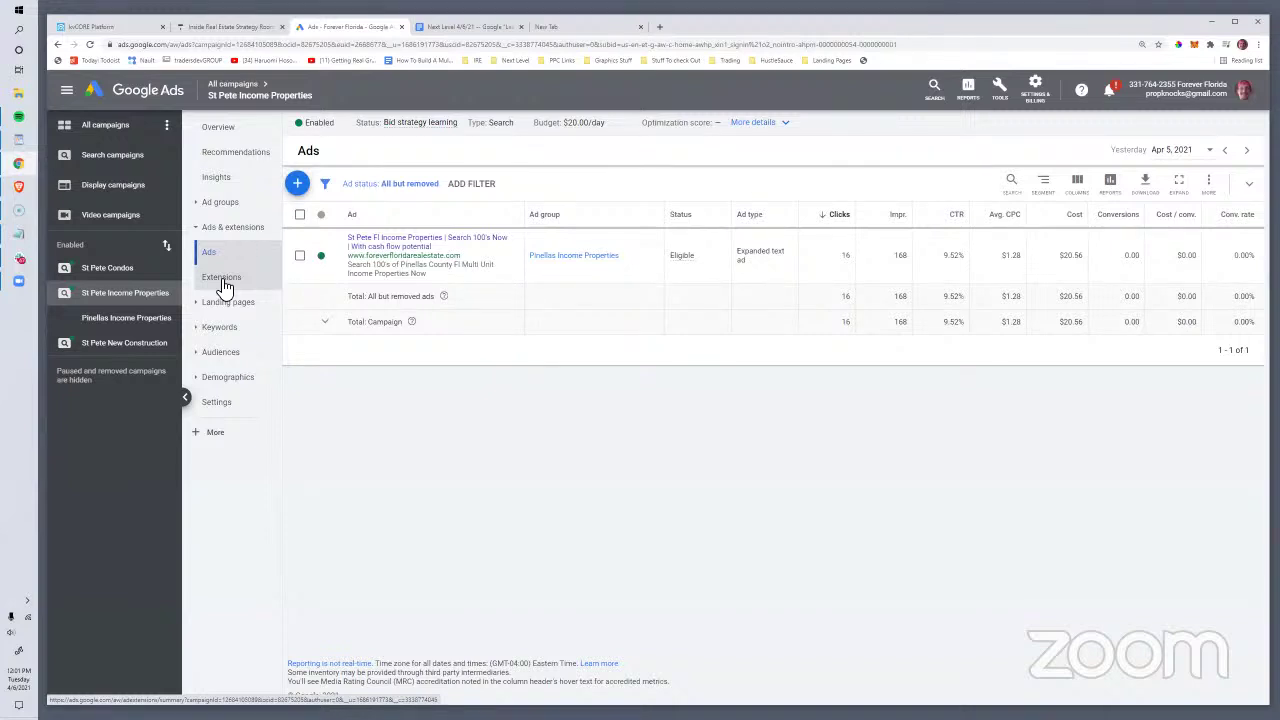
left_click(222, 282)
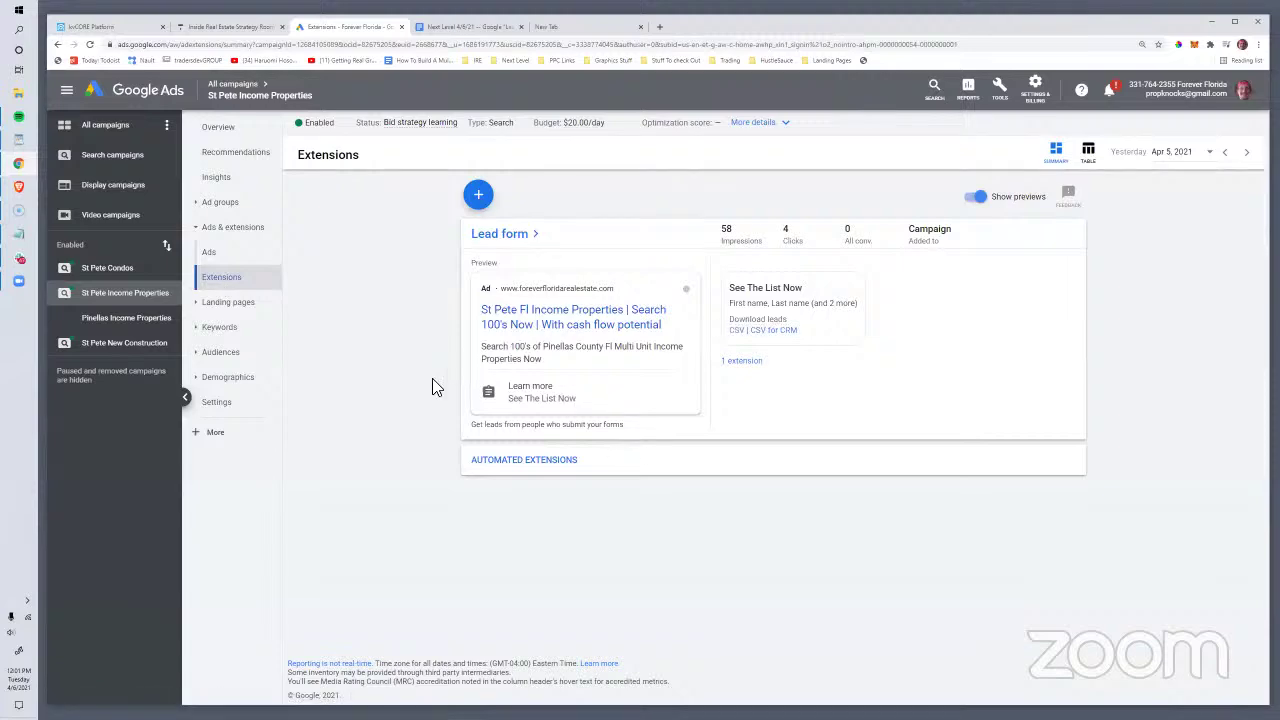
key("ctrl+plus")
key("ctrl+plus")
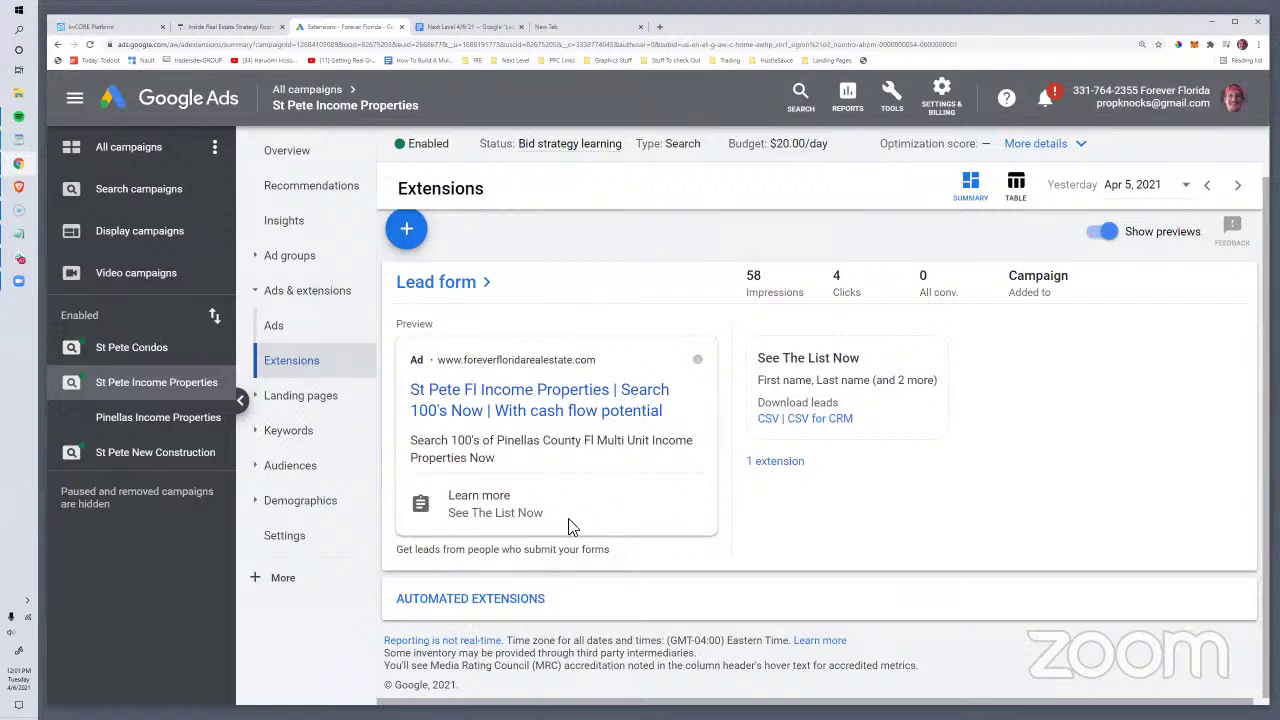
left_click_drag(516, 514, 462, 501)
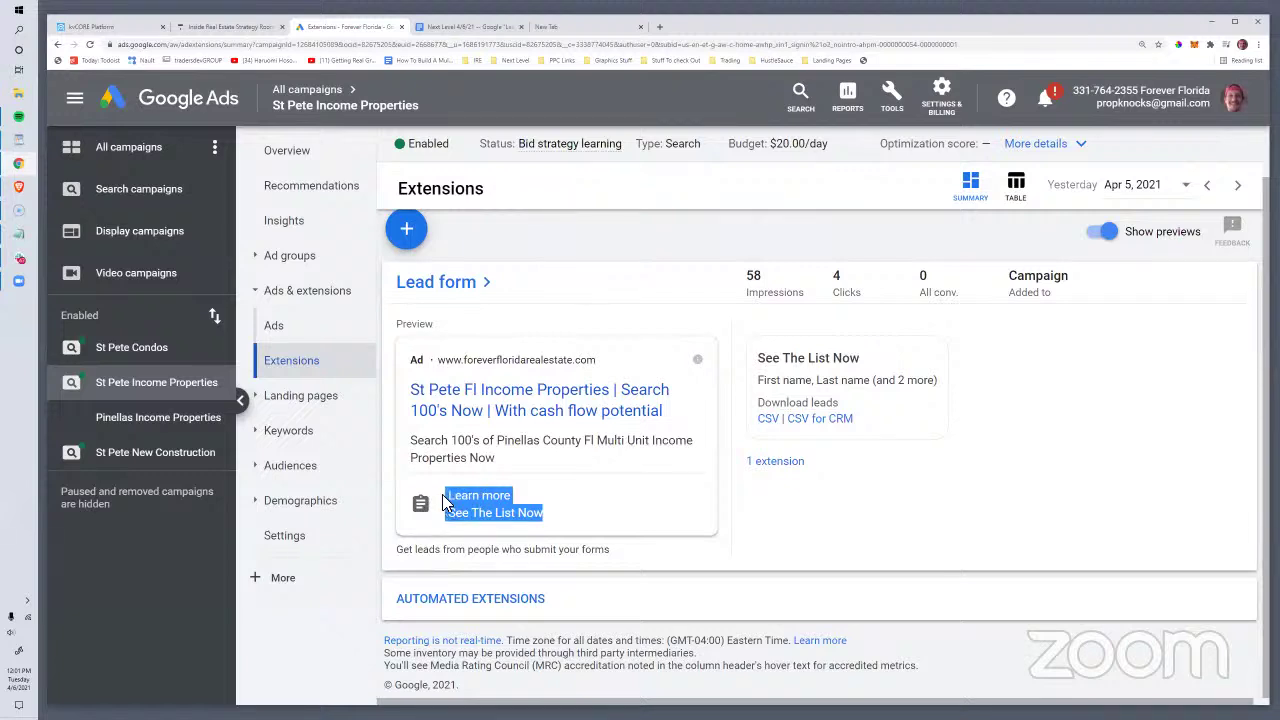
left_click(284, 329)
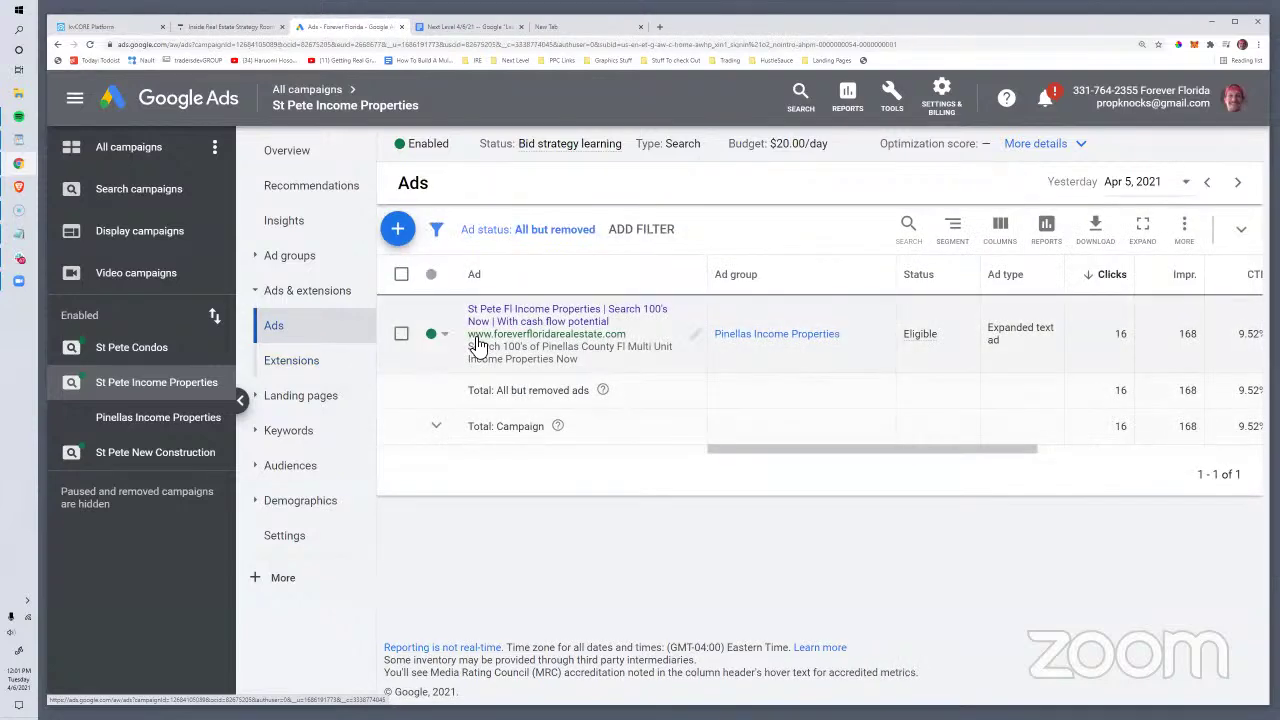
left_click(697, 337)
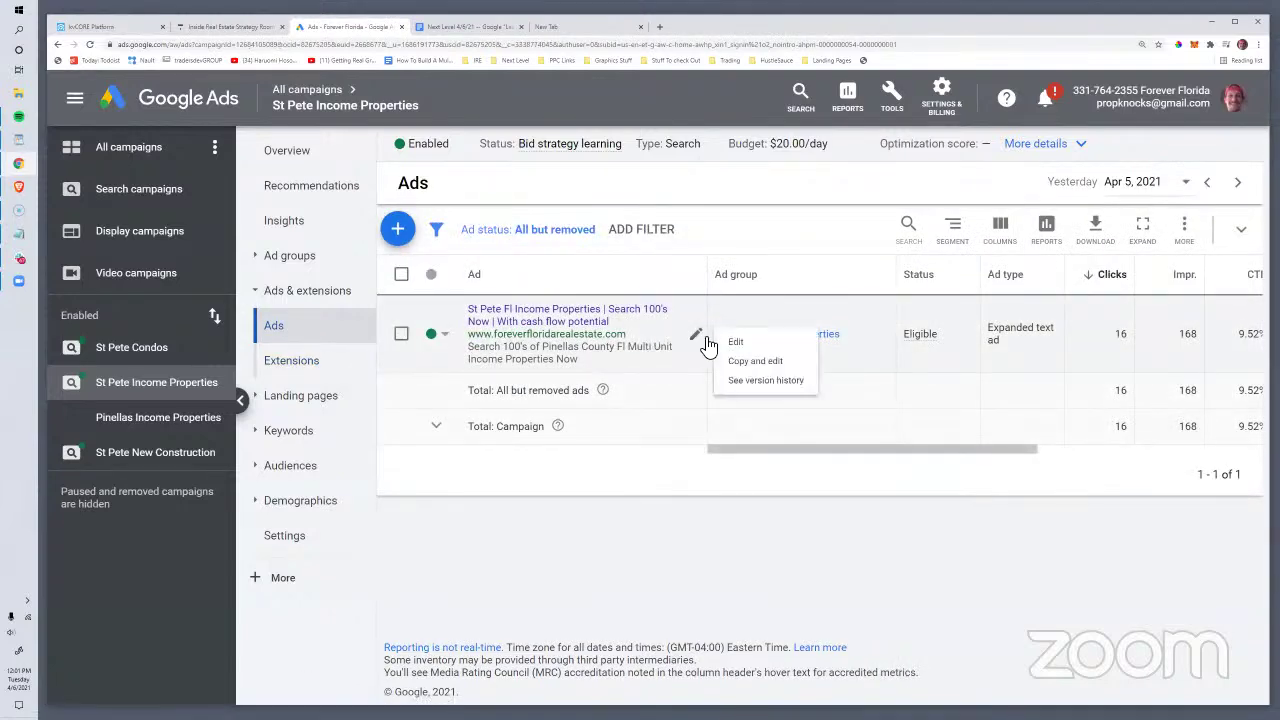
left_click(730, 343)
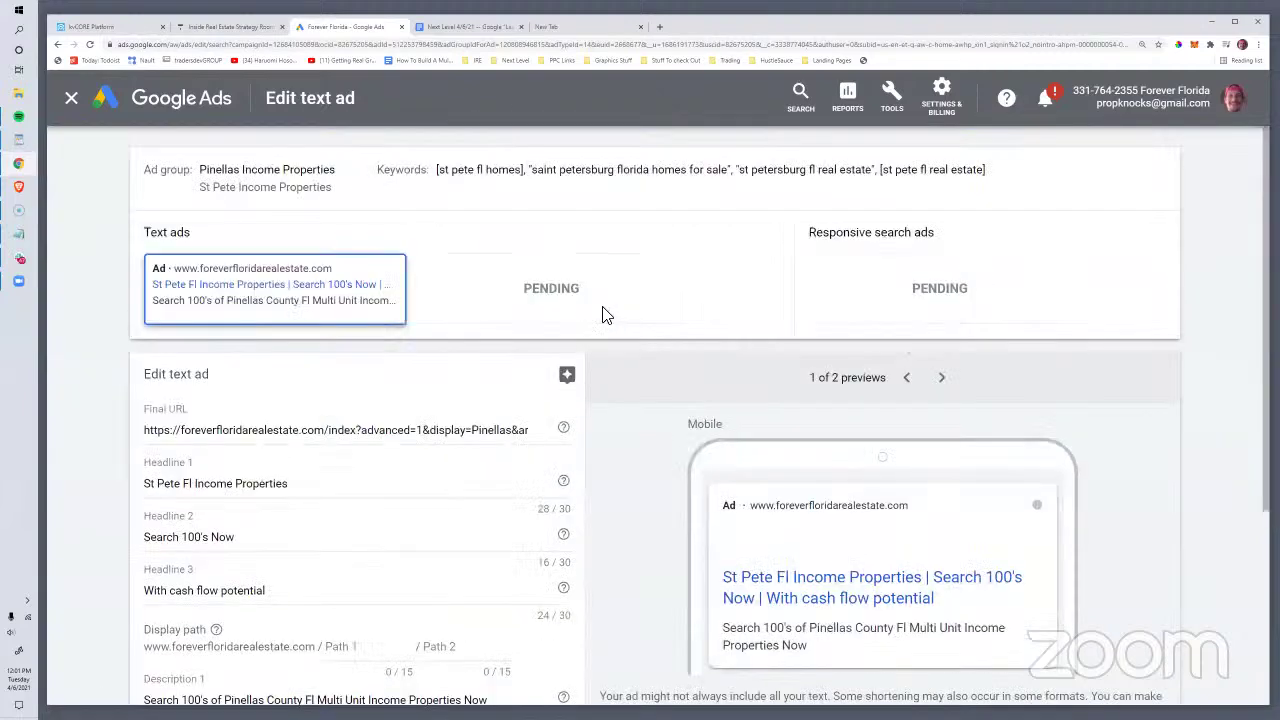
scroll(394, 471, "down", 2)
scroll(397, 471, "up", 2)
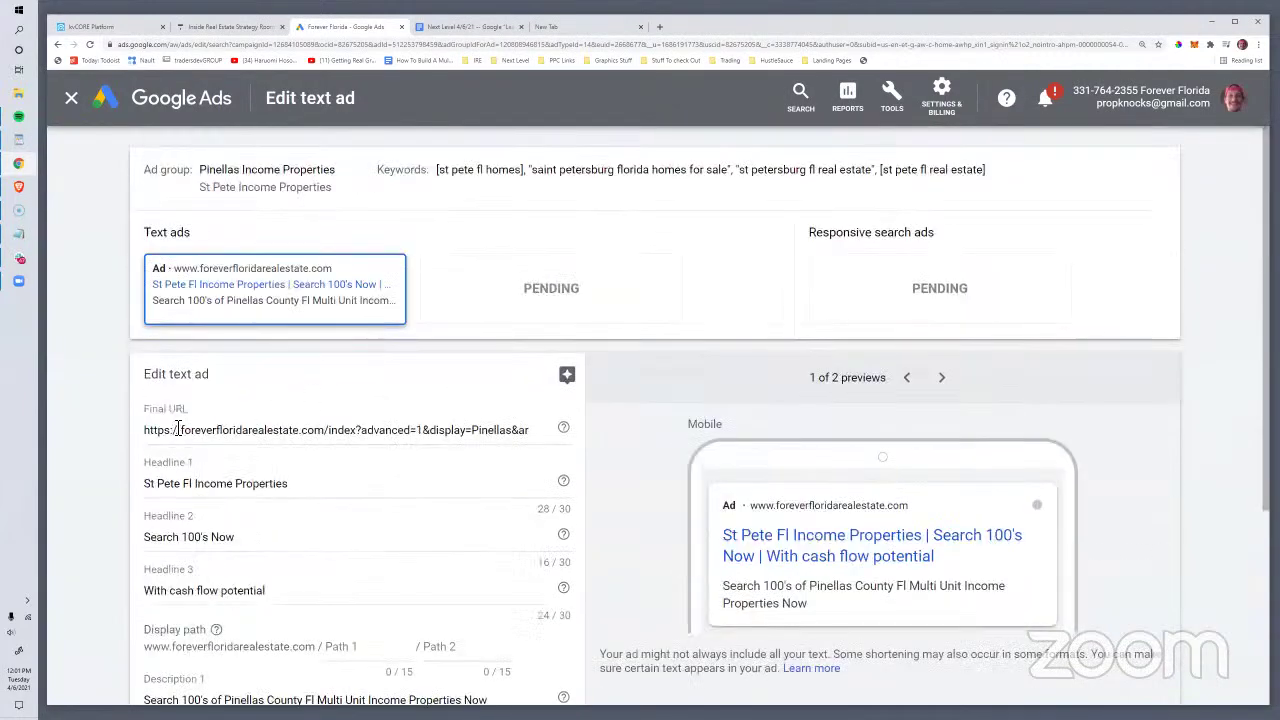
left_click_drag(225, 430, 618, 424)
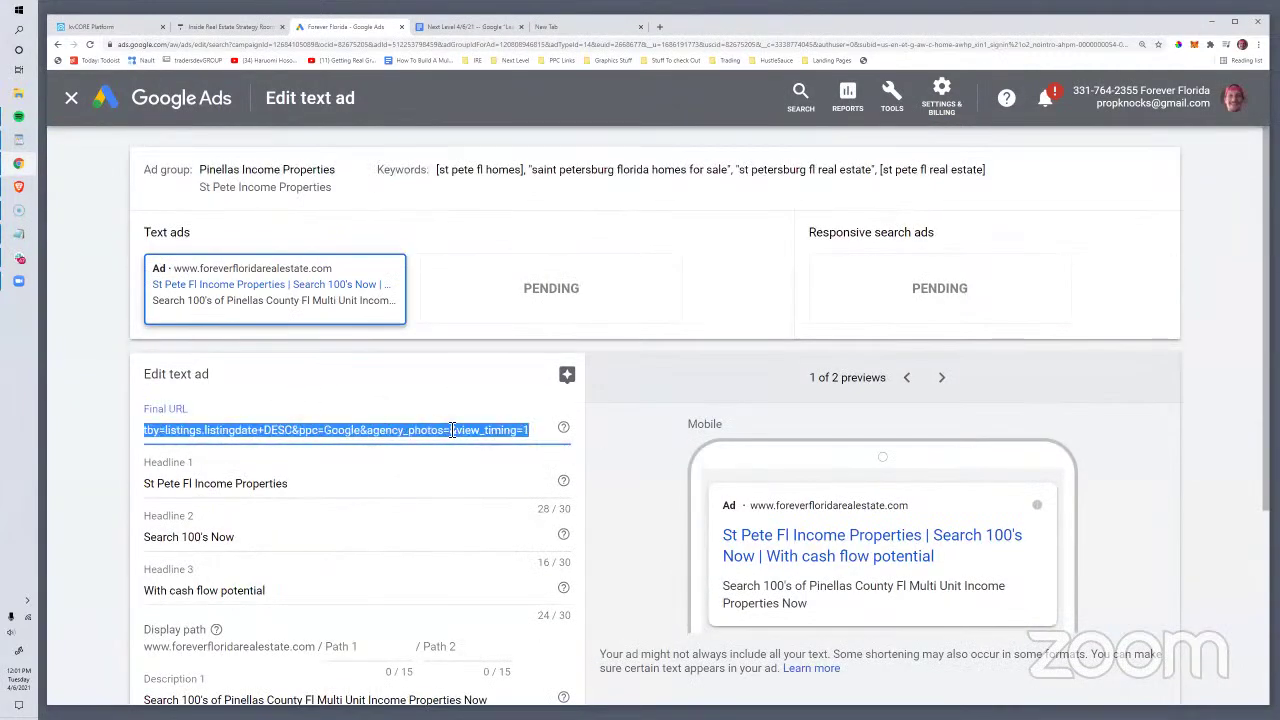
left_click_drag(452, 430, 617, 430)
left_click(300, 430)
left_click(518, 431)
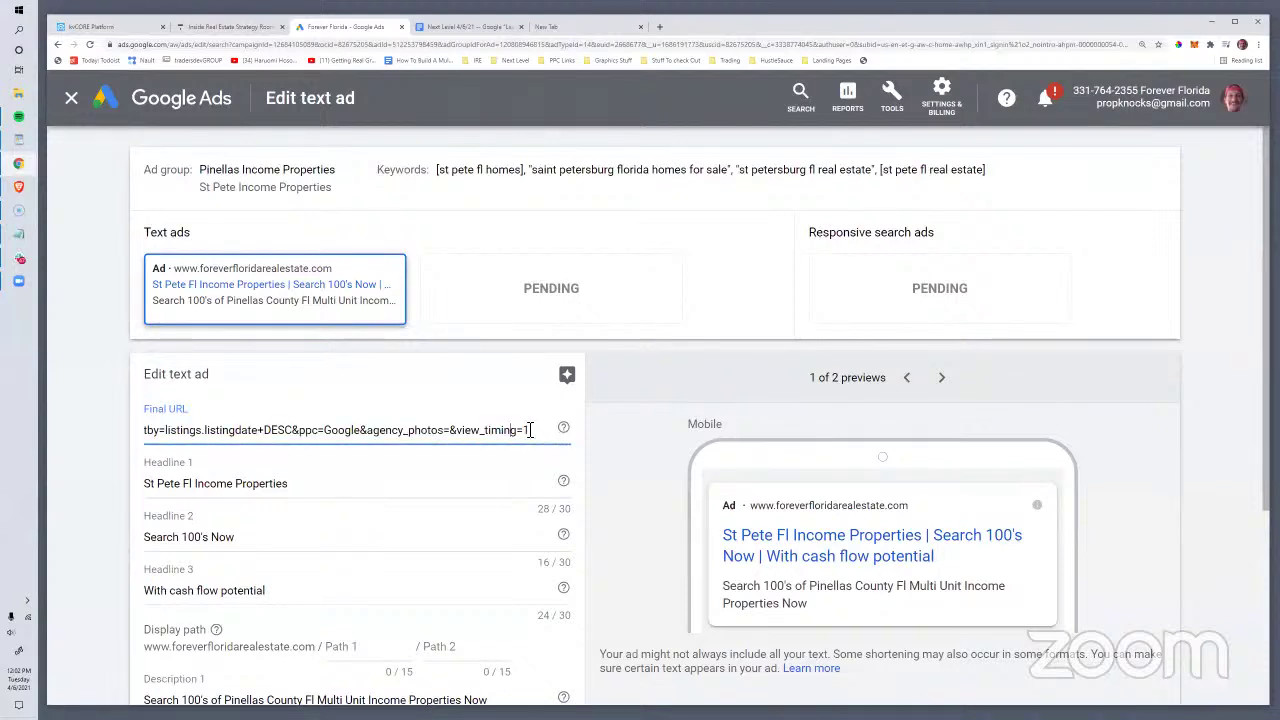
left_click(527, 431)
left_click_drag(509, 432, 174, 424)
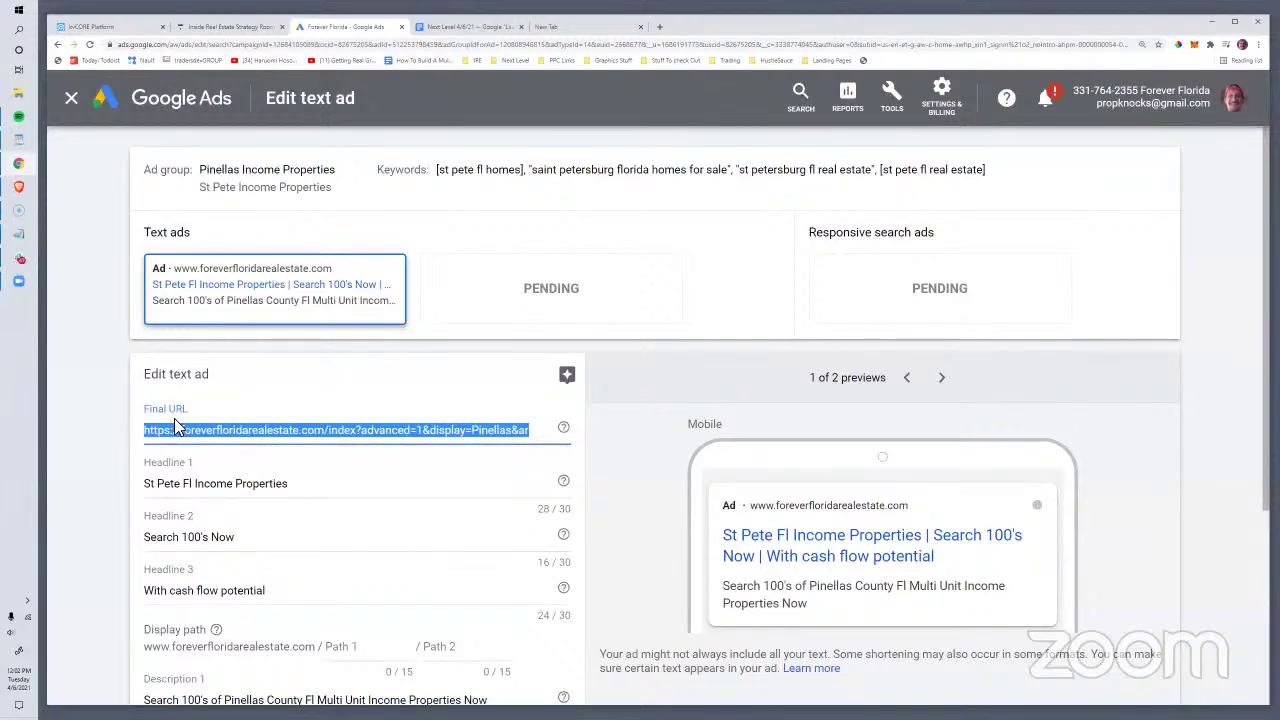
left_click(330, 430)
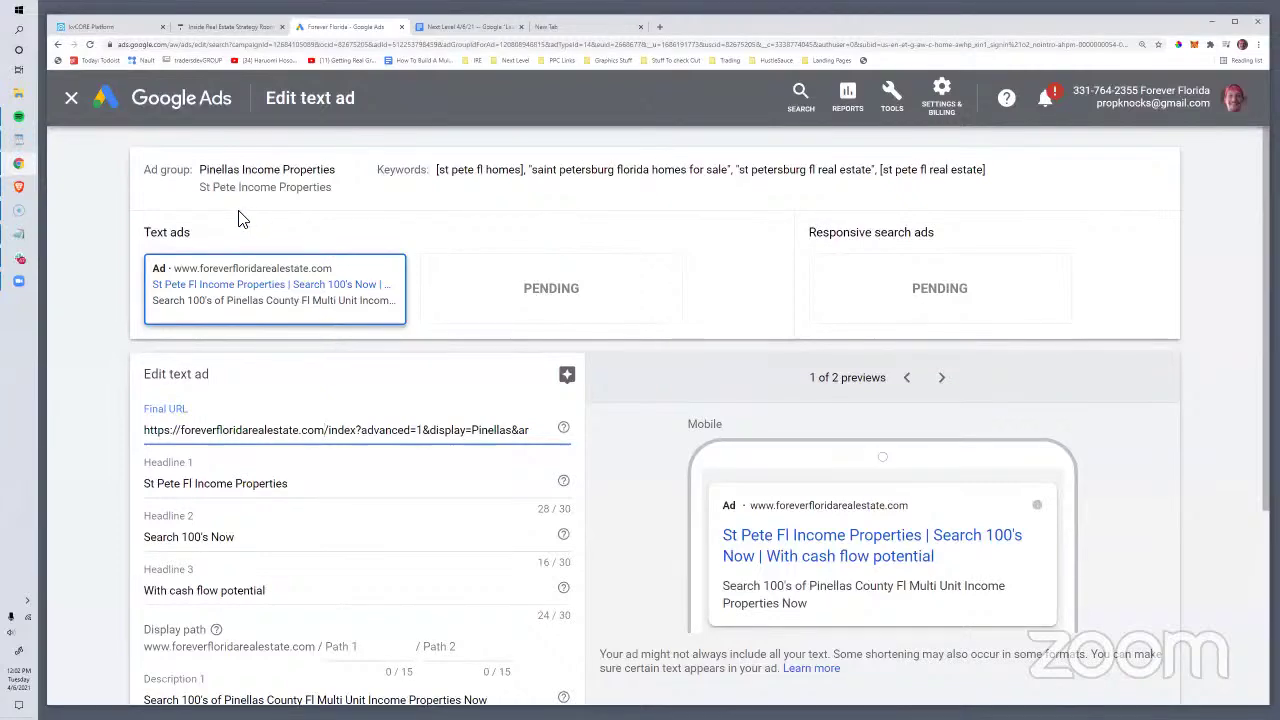
left_click(76, 99)
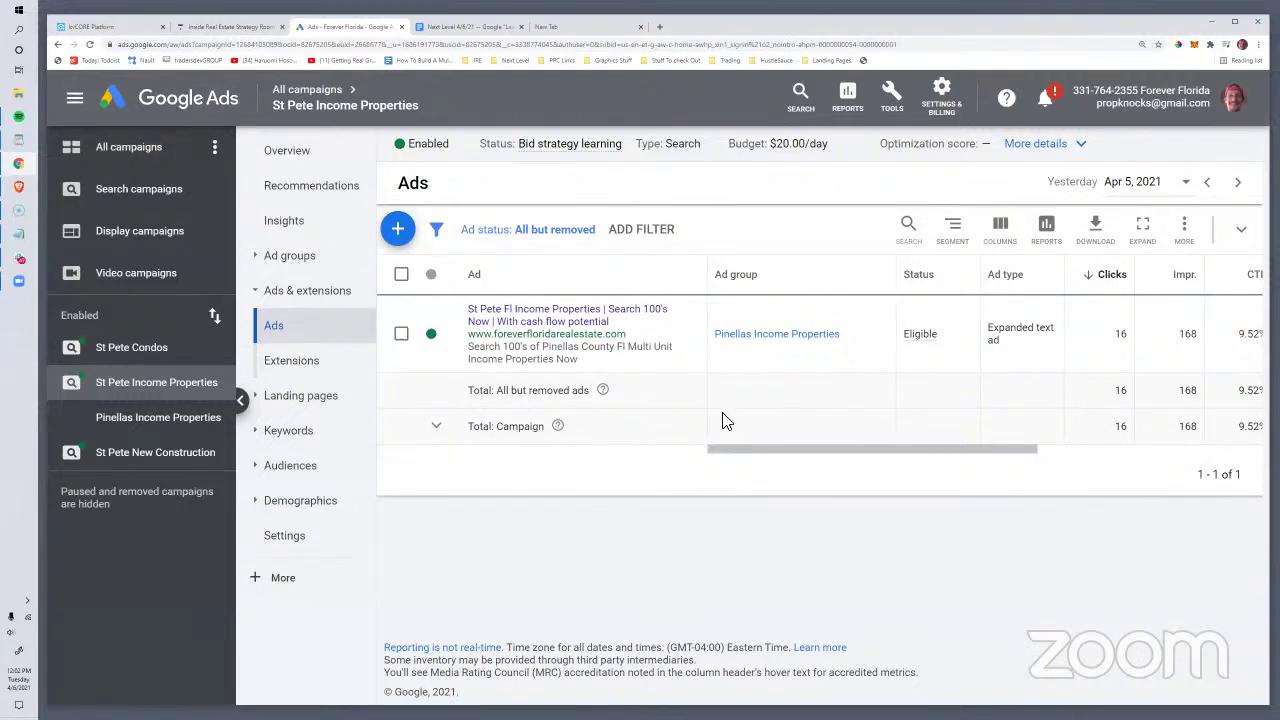
Step: List the campaign's lead form extensions in a table showing 58 impressions, $5.87 cost and 4 clicks
left_click(306, 363)
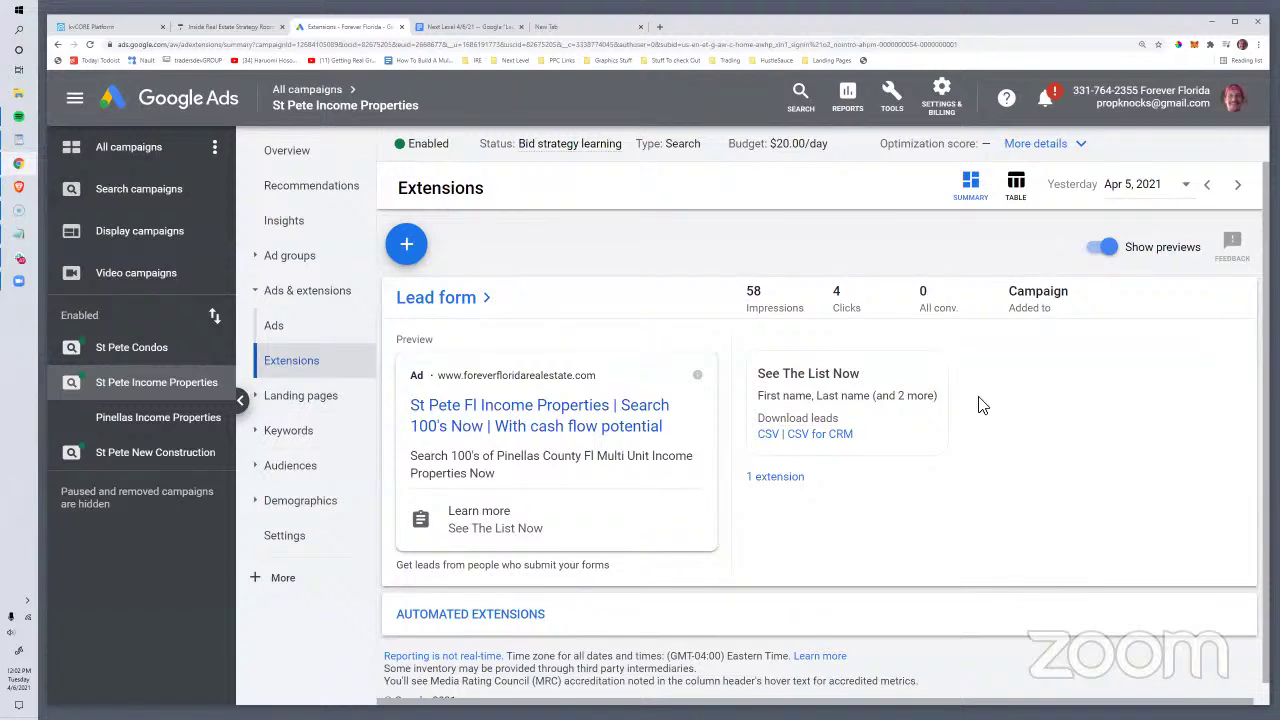
scroll(660, 507, "down", 1)
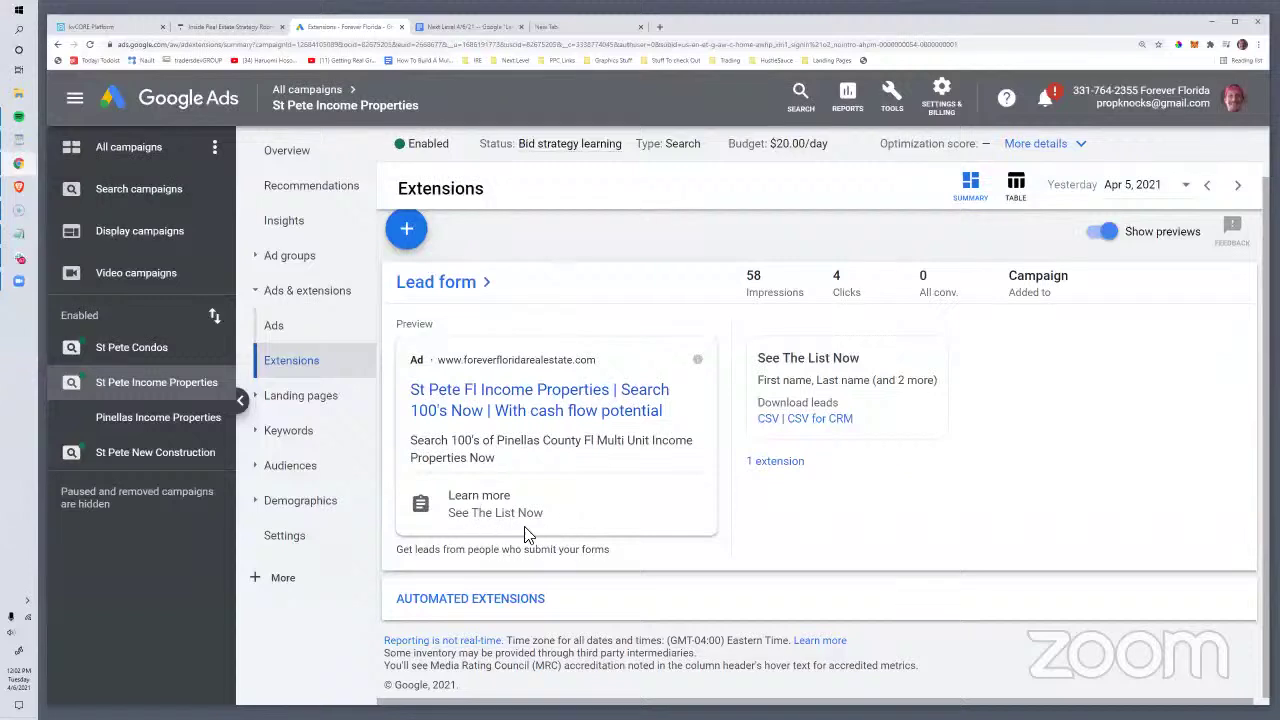
left_click(804, 466)
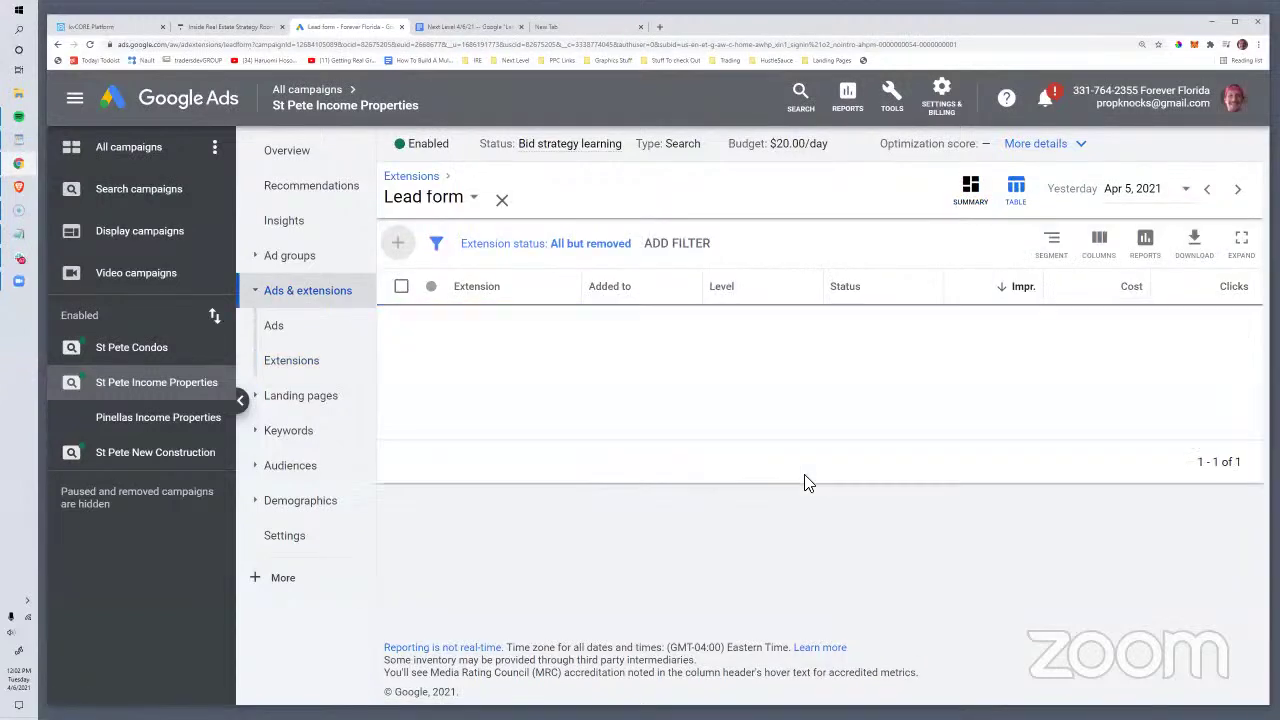
mouse_move(474, 354)
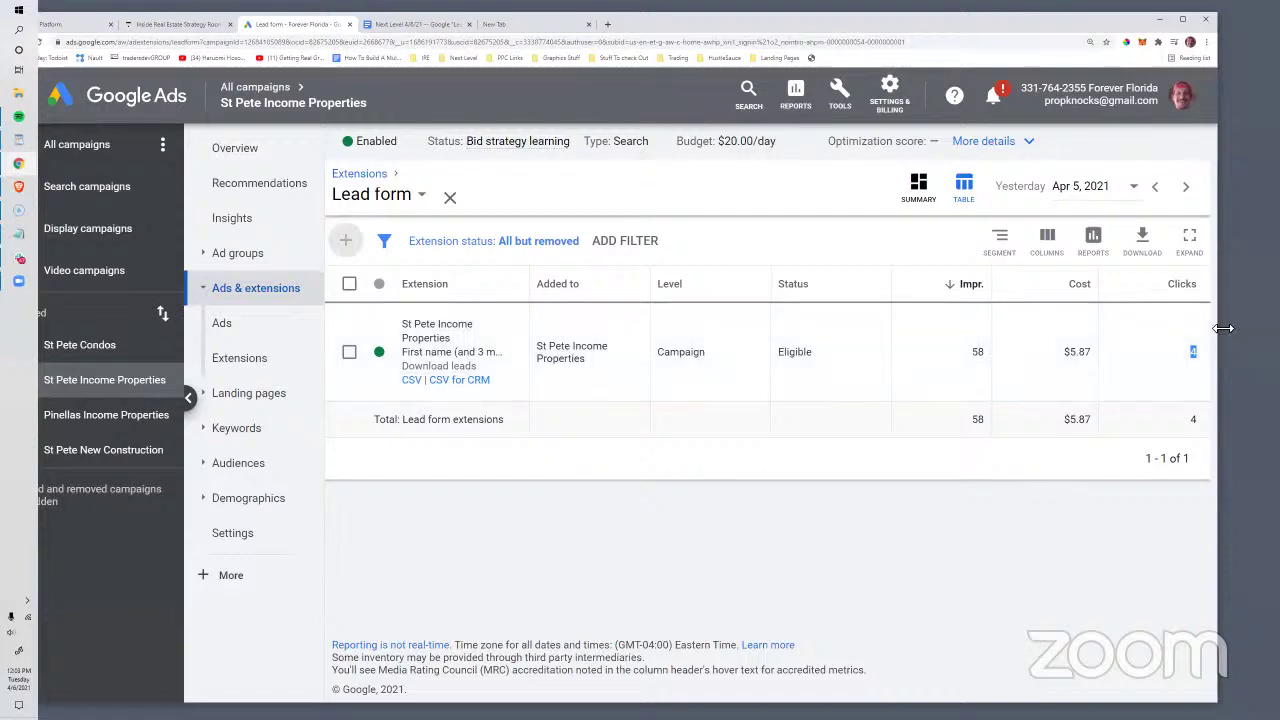
left_click_drag(1224, 328, 1260, 330)
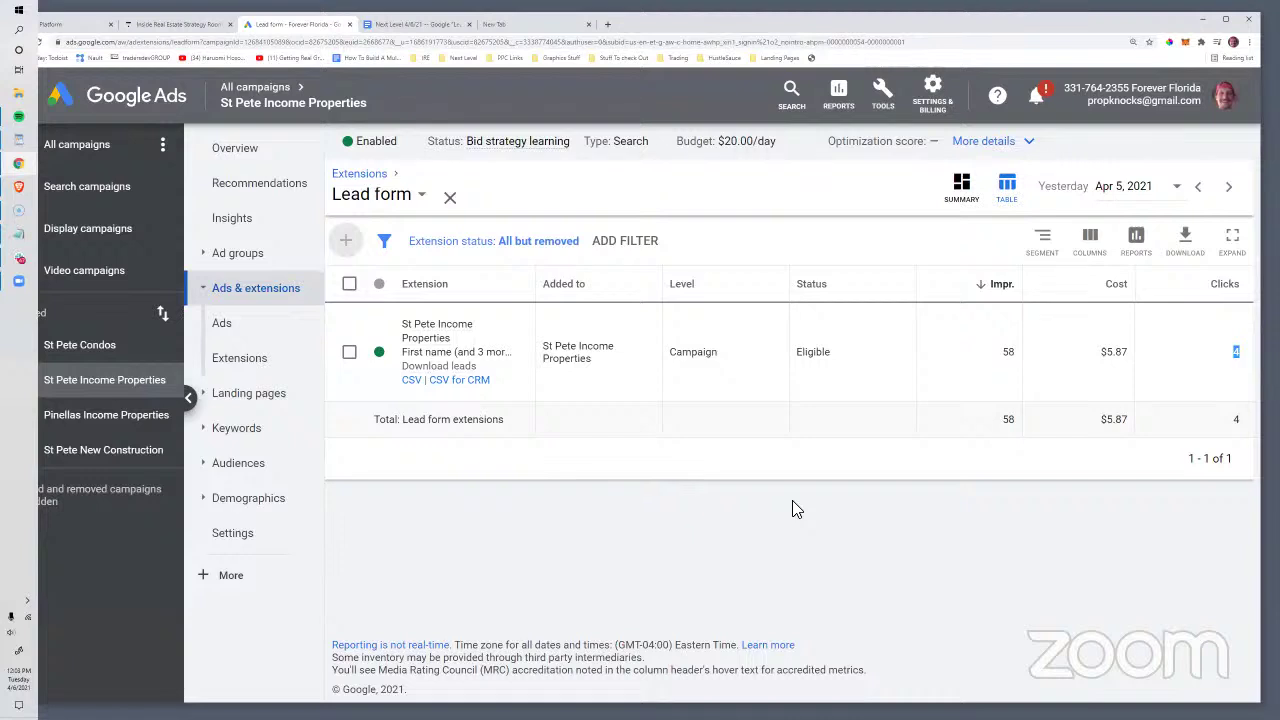
Step: Review the help card for the CSV and CSV for CRM lead download links, then dismiss it
mouse_move(408, 388)
mouse_move(420, 348)
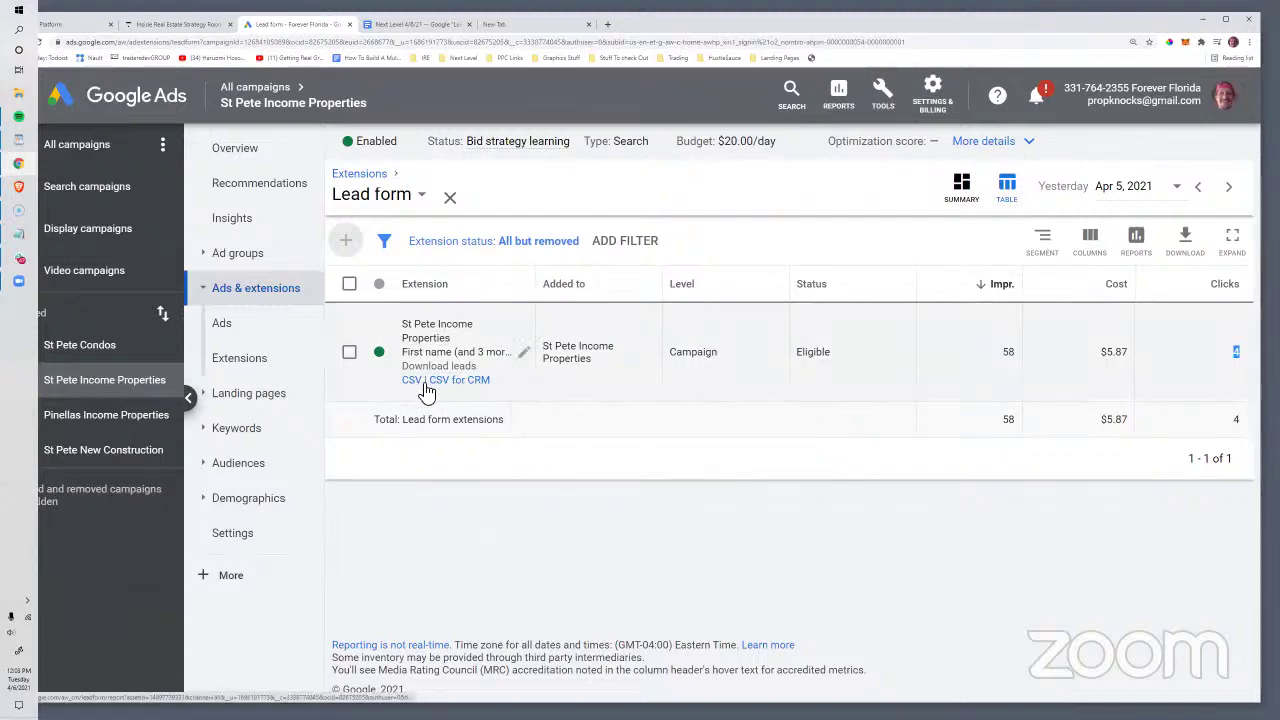
mouse_move(463, 390)
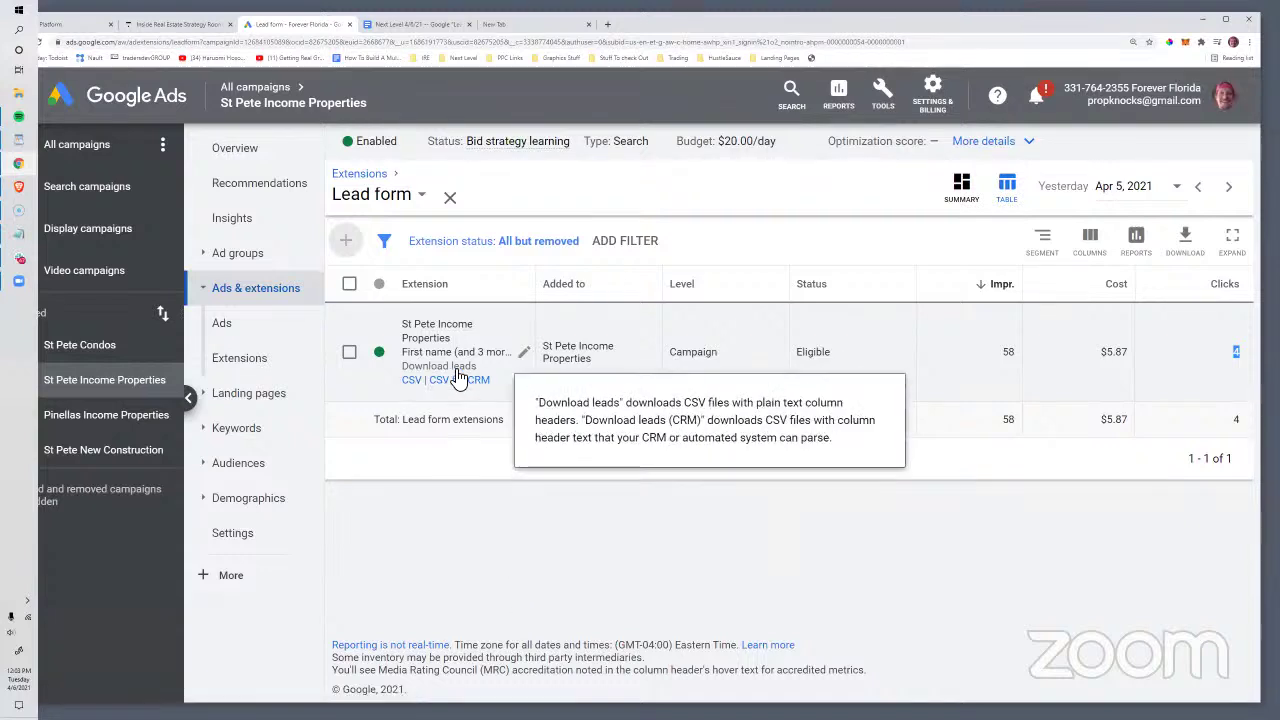
left_click(1231, 353)
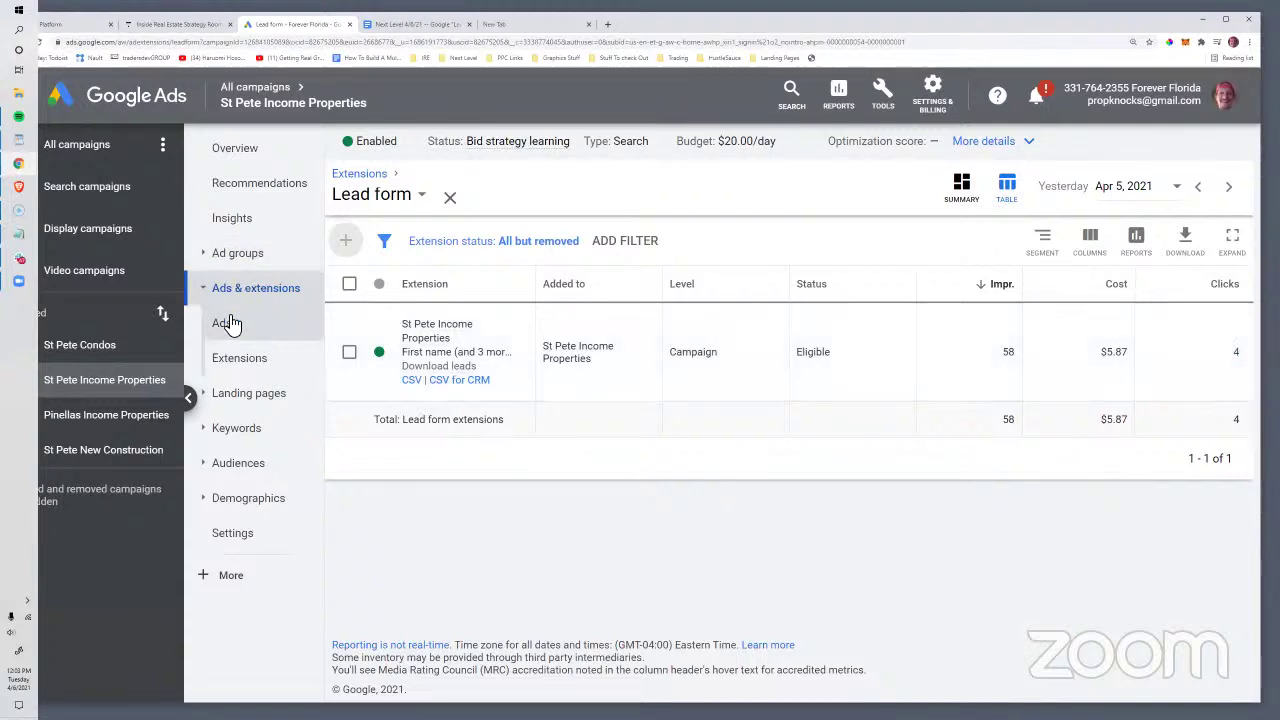
Step: Return to the campaign's ads and highlight the text ad's 16 clicks and 0.00 conversions
left_click(224, 322)
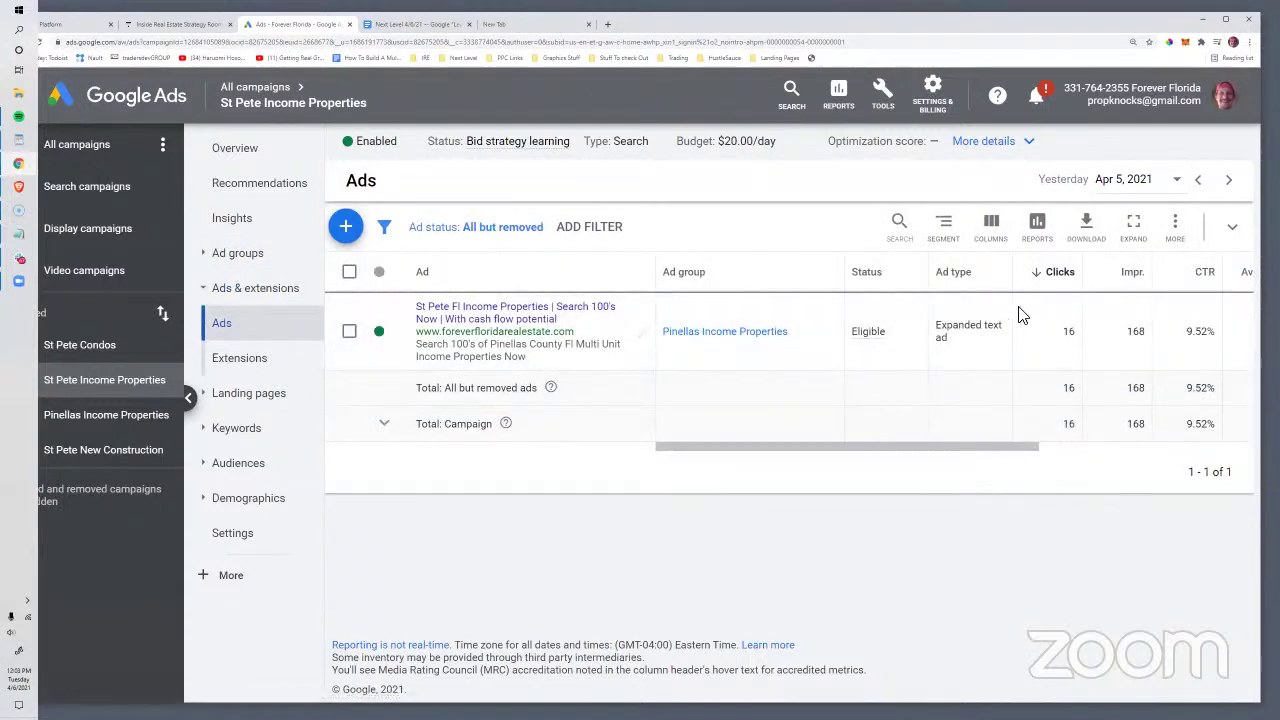
left_click_drag(1058, 333, 1077, 333)
left_click_drag(914, 444, 1076, 446)
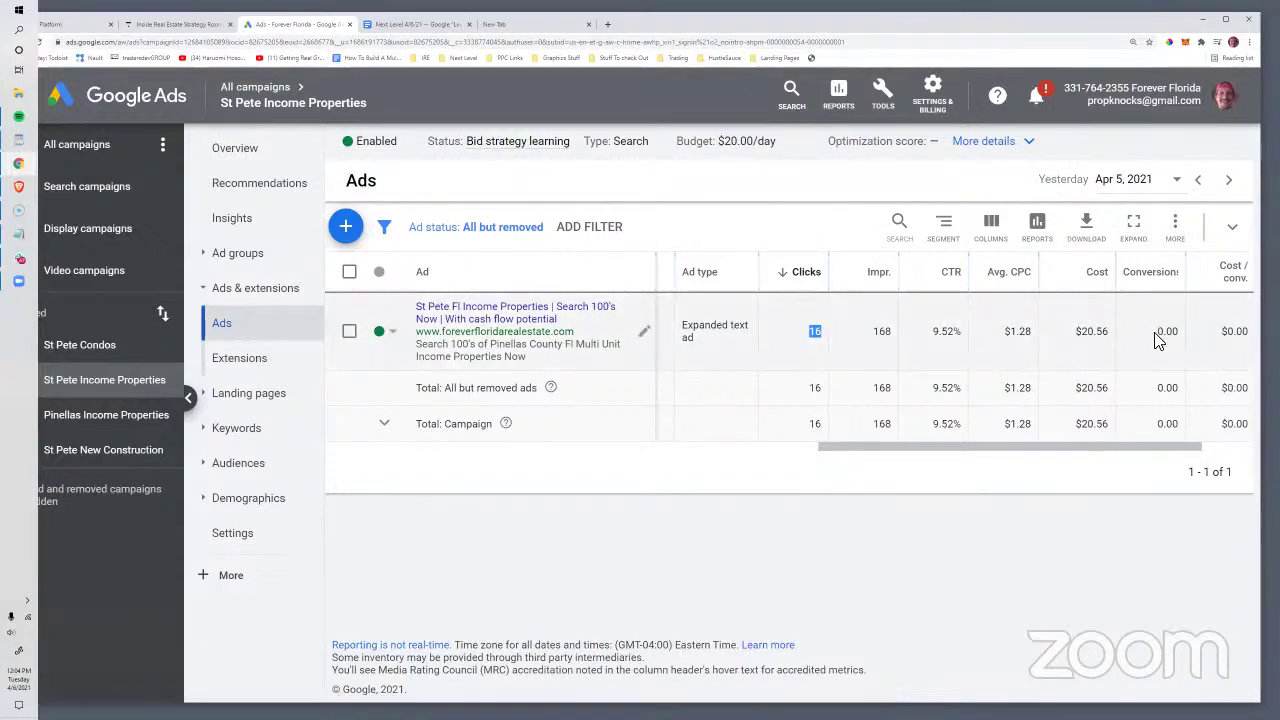
left_click_drag(1157, 337, 1182, 335)
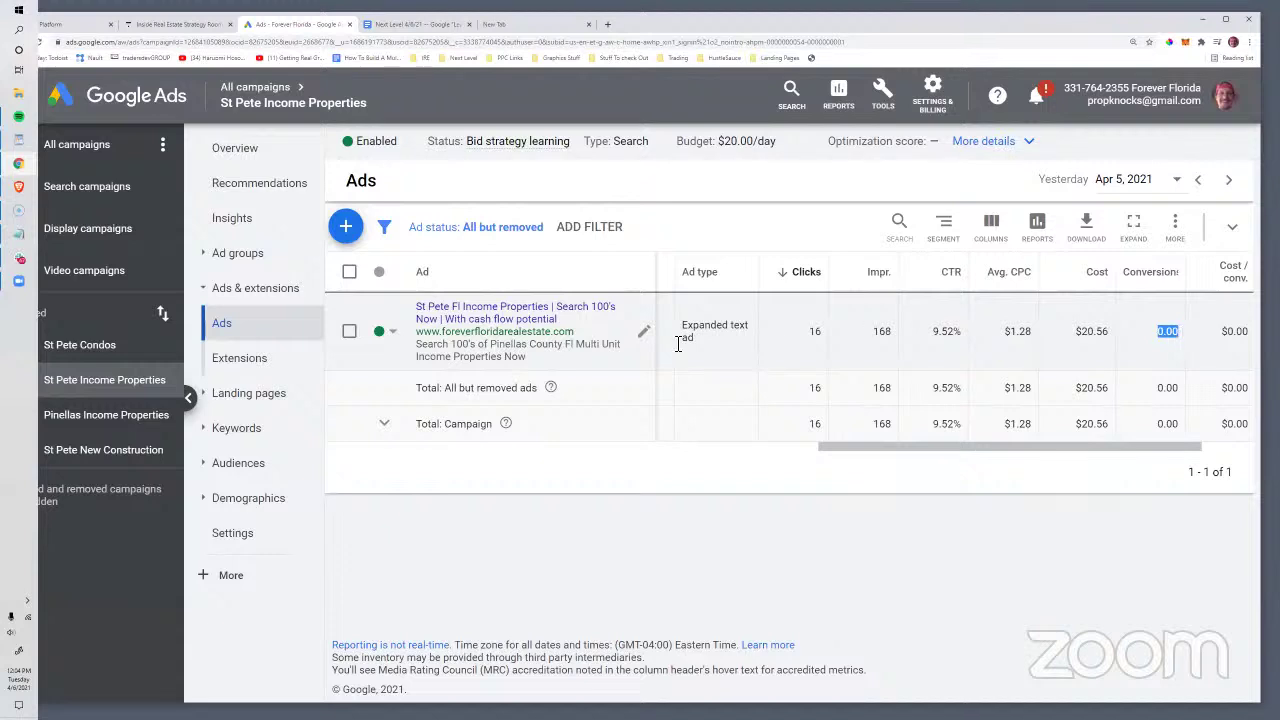
left_click_drag(810, 336, 825, 337)
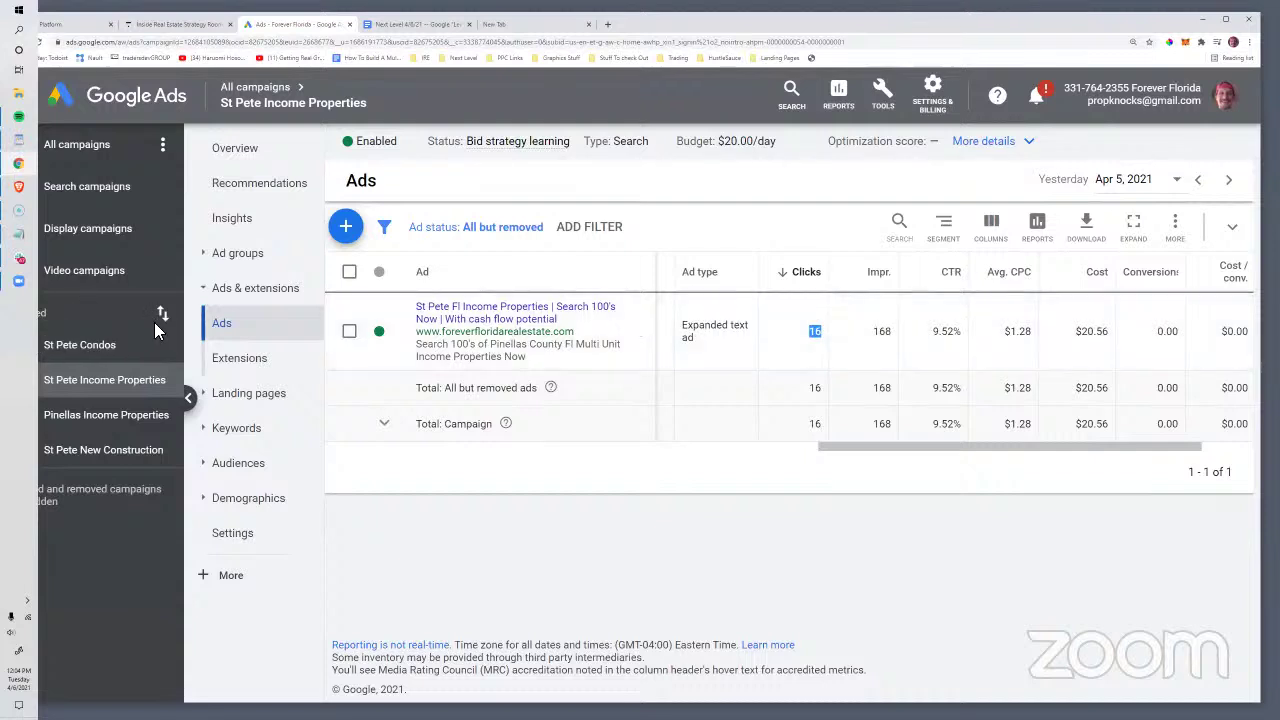
Step: Switch to all Search campaigns and list their four expanded text ads
left_click(228, 362)
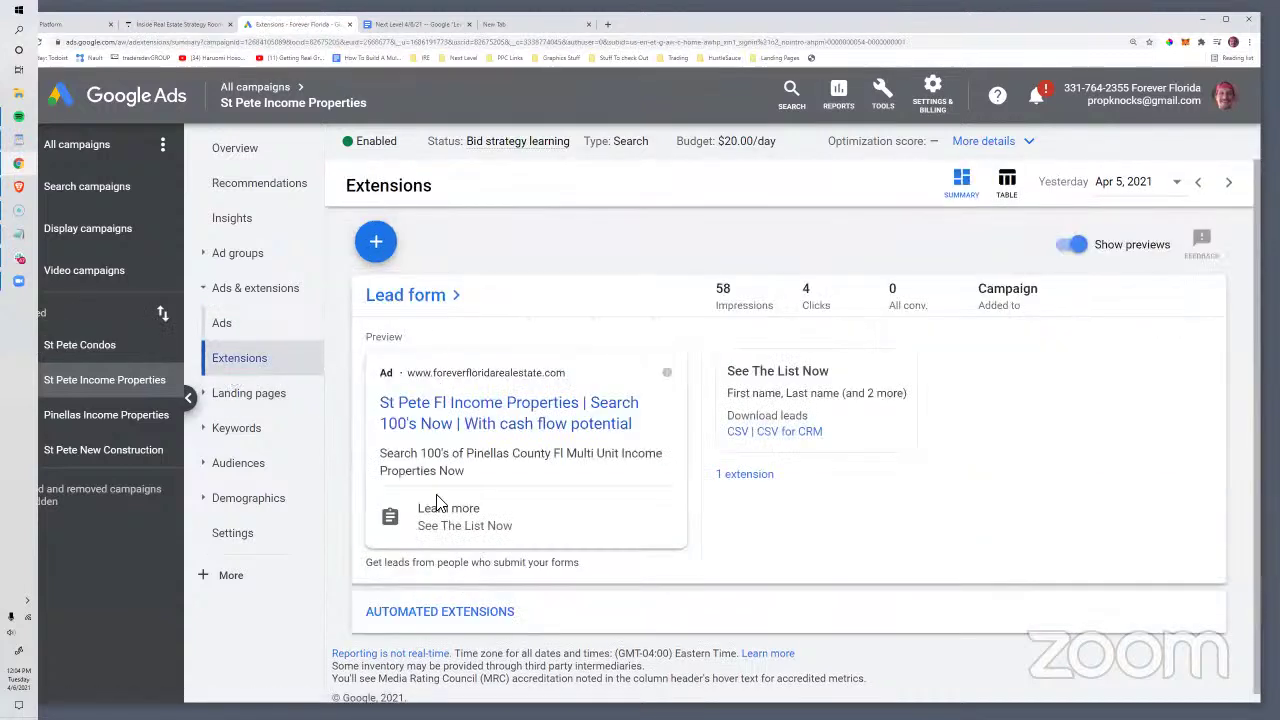
left_click(242, 290)
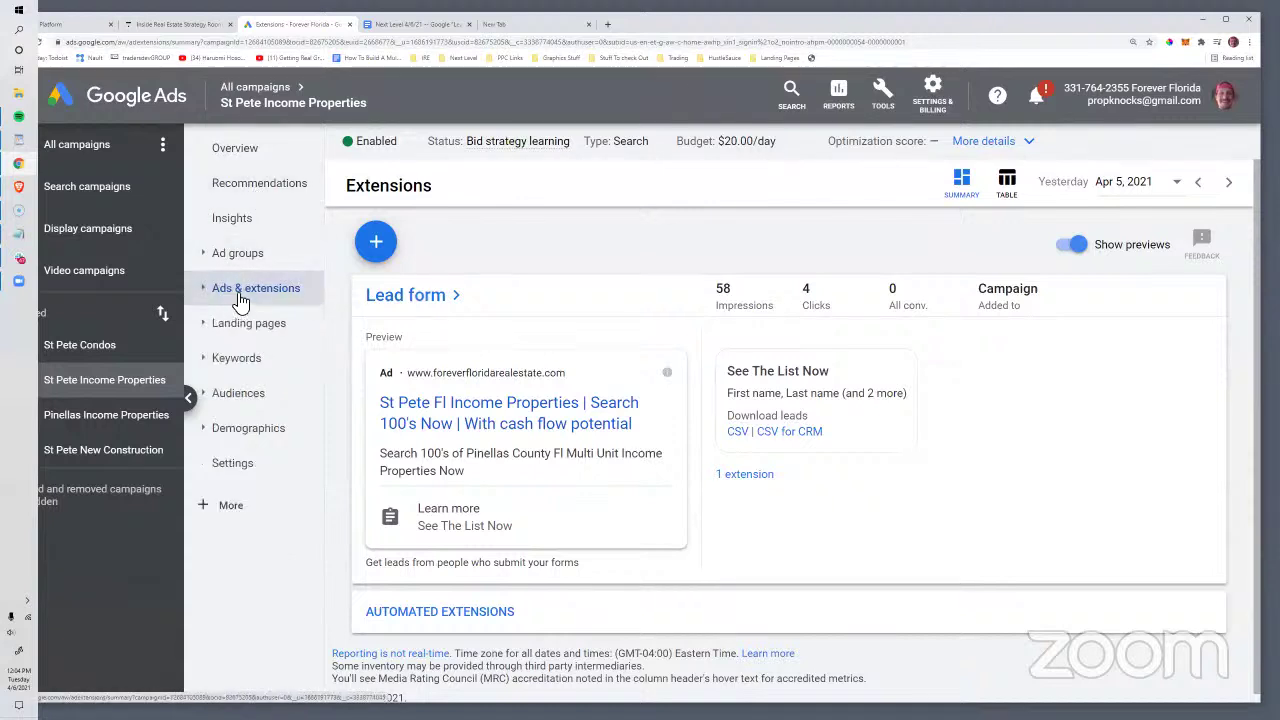
left_click(78, 193)
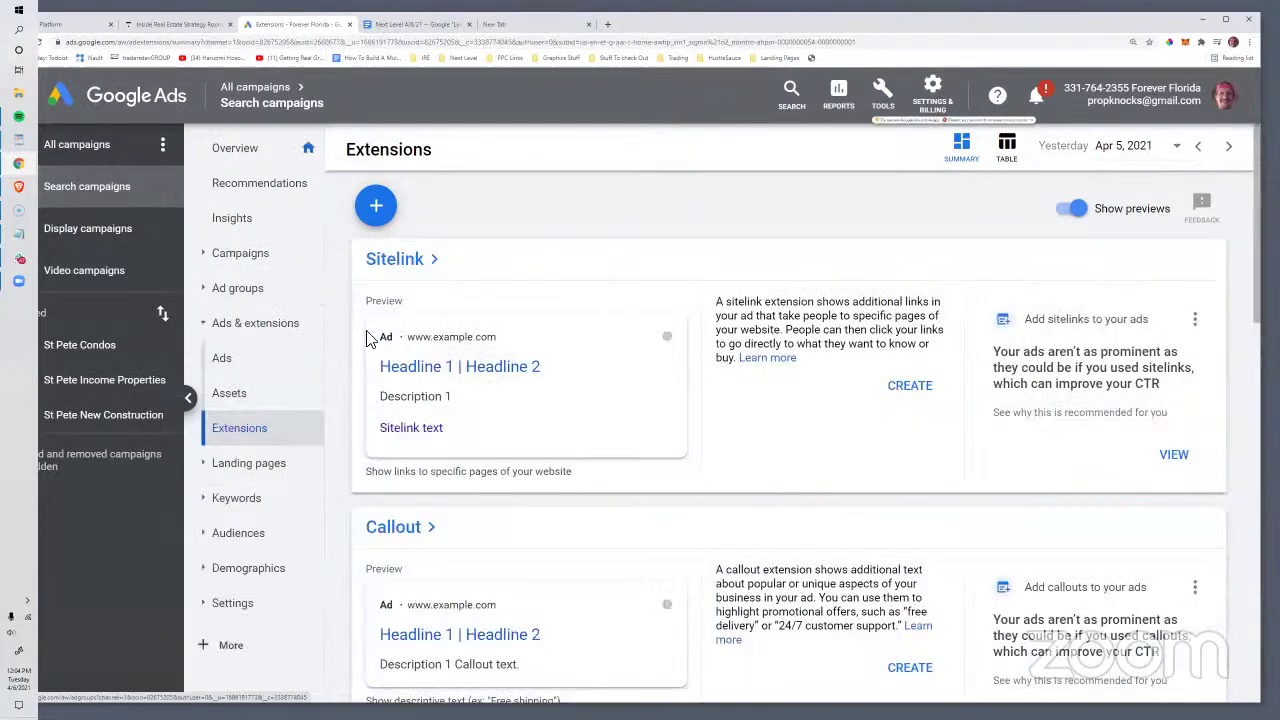
left_click(218, 362)
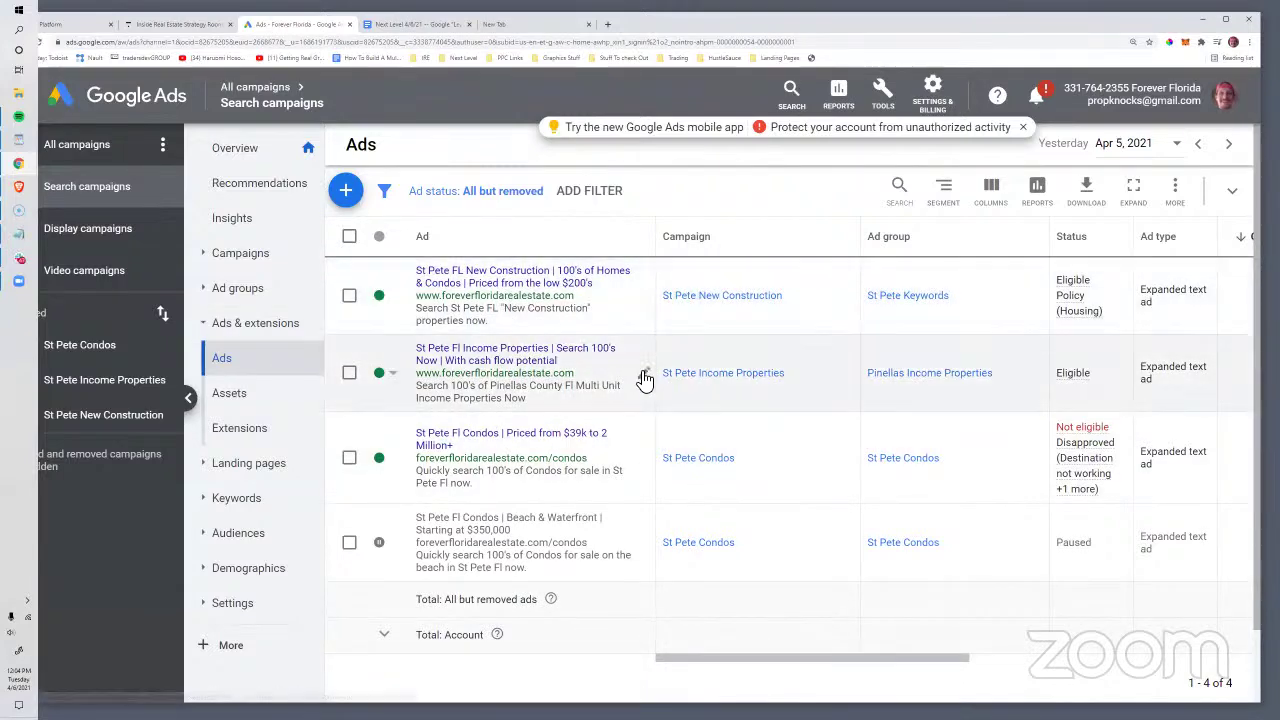
Step: Open the St Pete Fl Income Properties text ad in the editor and look over its fields
left_click(644, 375)
left_click(668, 390)
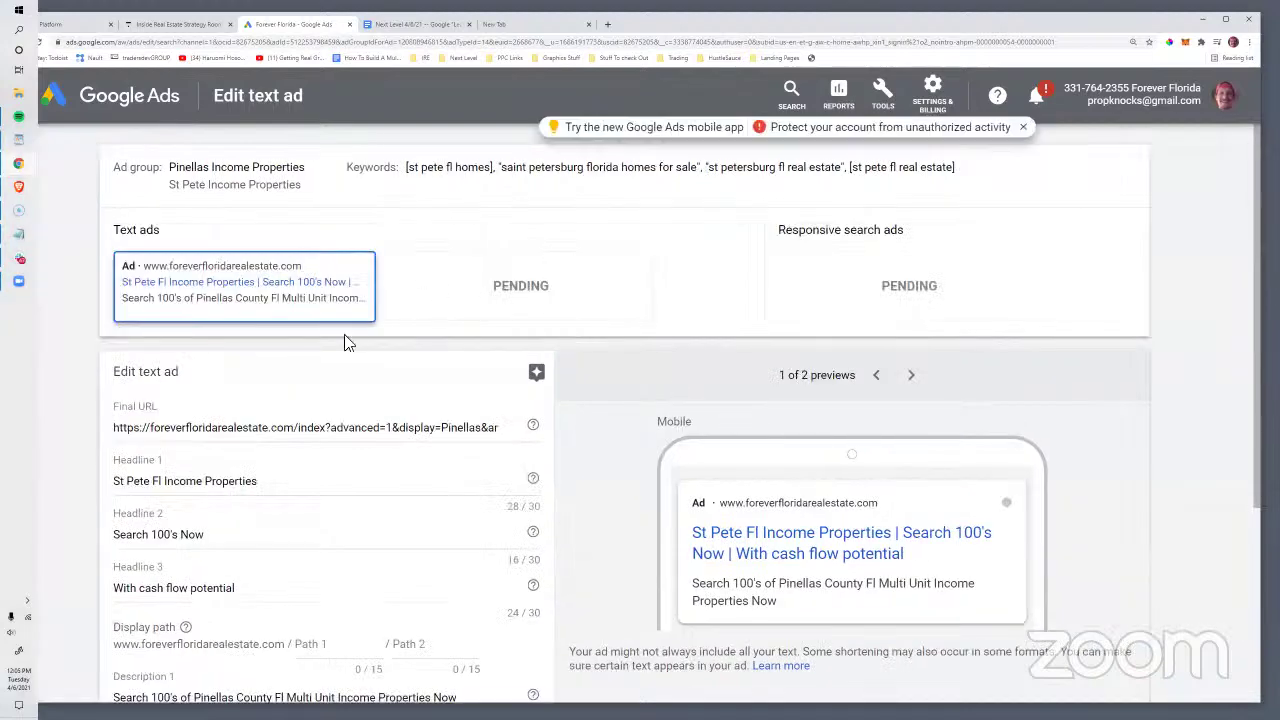
scroll(523, 471, "down", 2)
scroll(500, 463, "up", 1)
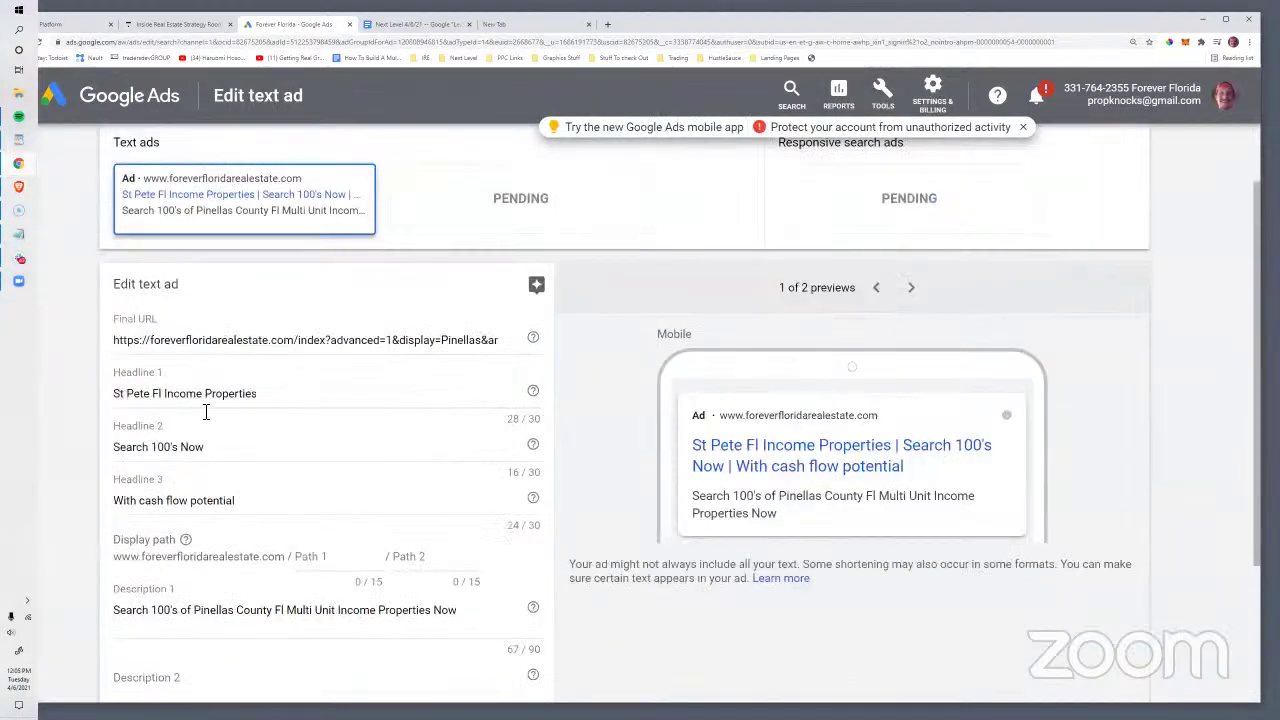
scroll(206, 411, "down", 2)
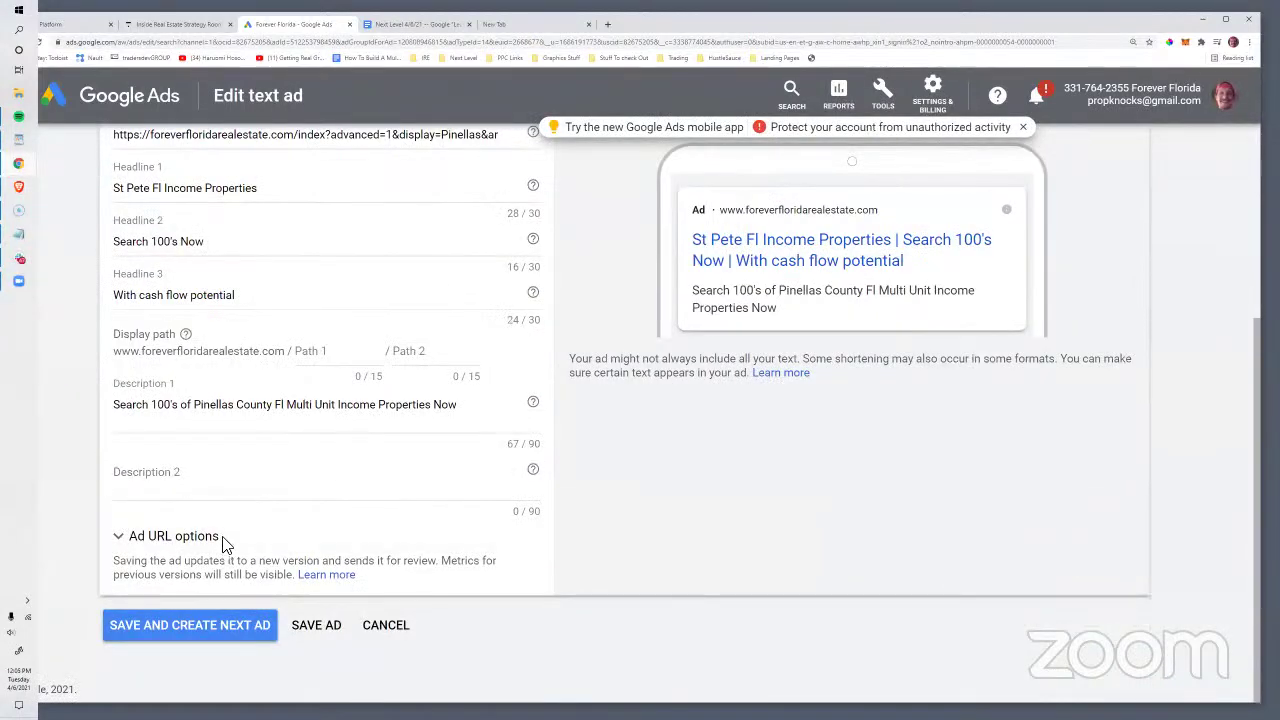
scroll(225, 542, "up", 3)
scroll(196, 381, "down", 3)
scroll(196, 381, "up", 3)
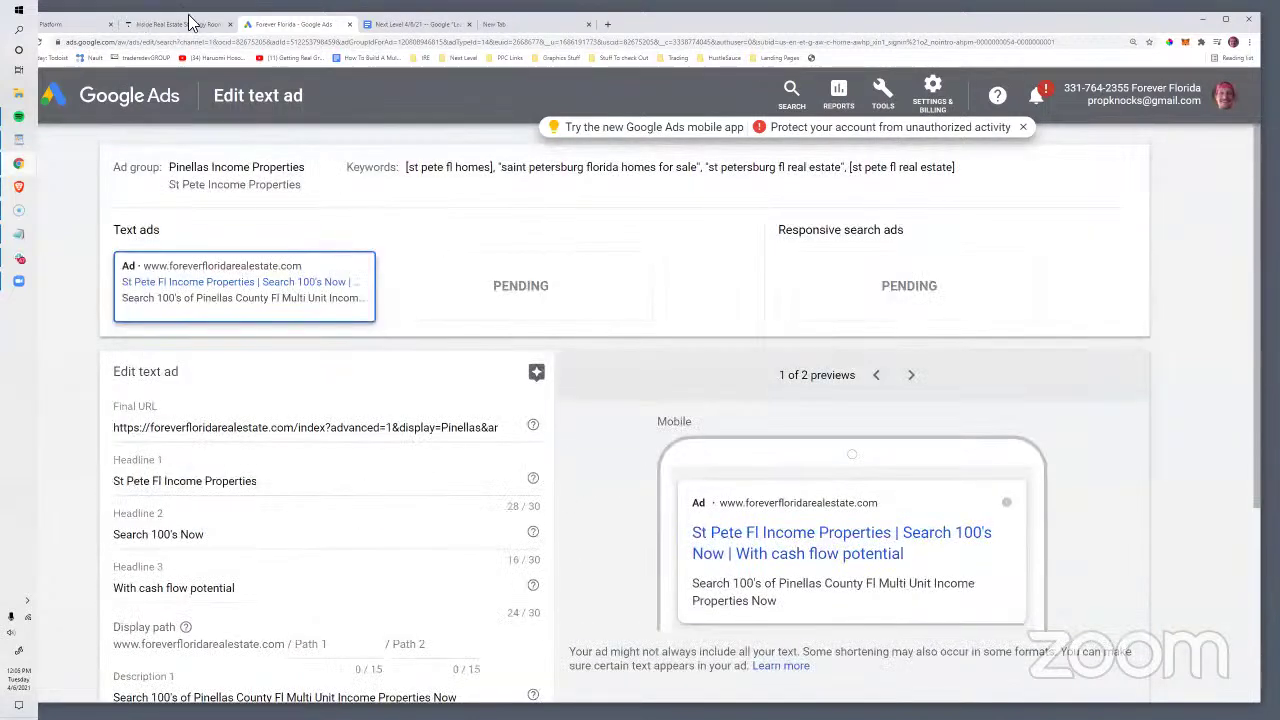
Step: Leave the editor for the All campaigns table of three enabled St Pete search campaigns
left_click_drag(189, 15, 247, 16)
left_click(65, 44)
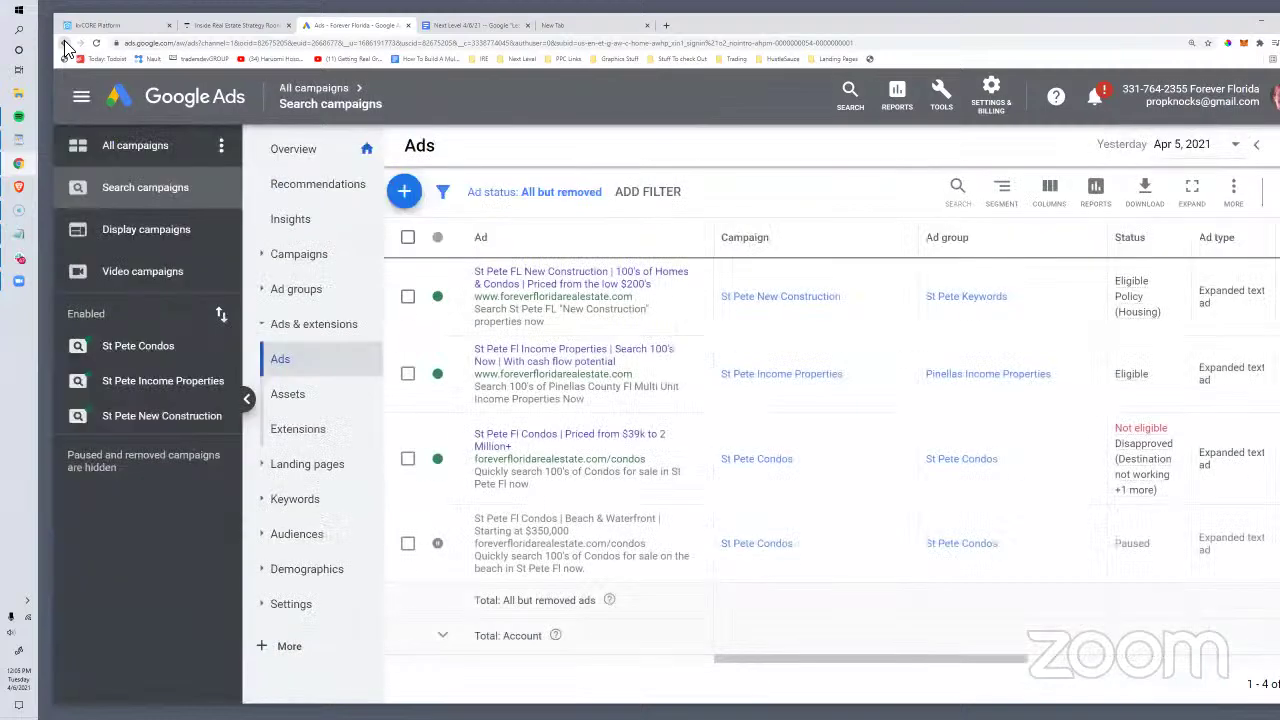
left_click(140, 163)
left_click(142, 192)
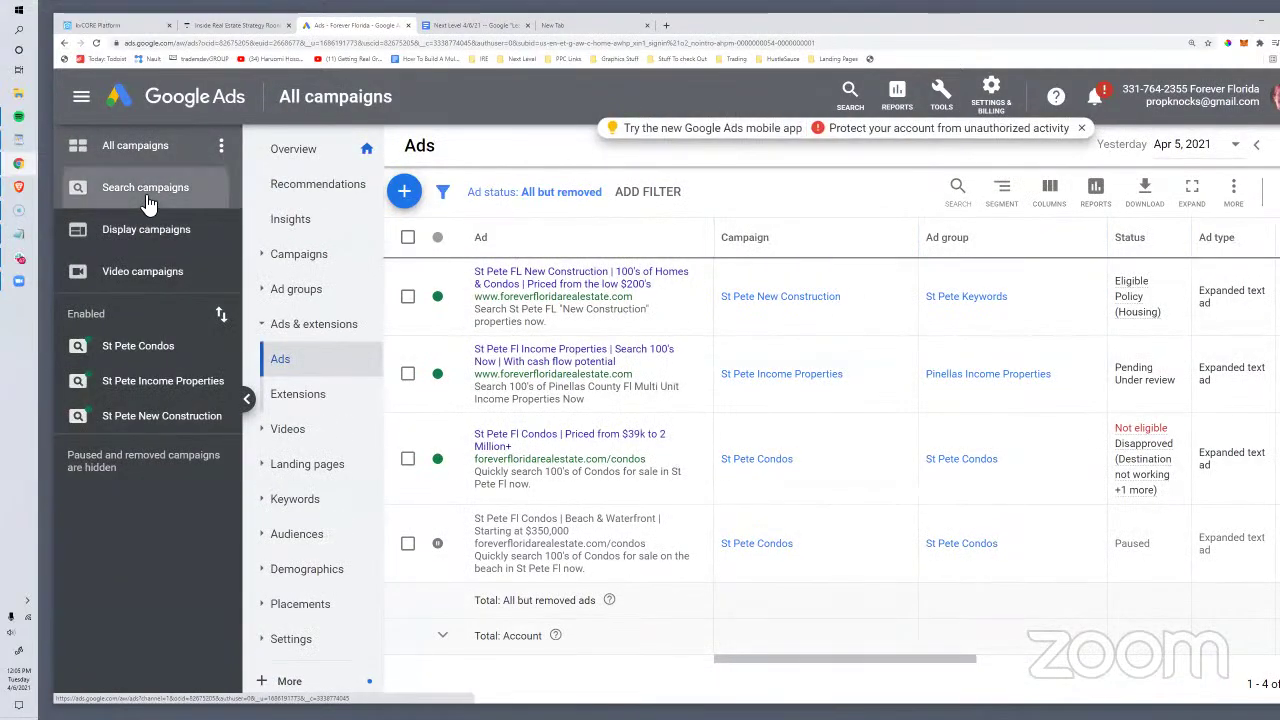
left_click(185, 152)
left_click(307, 257)
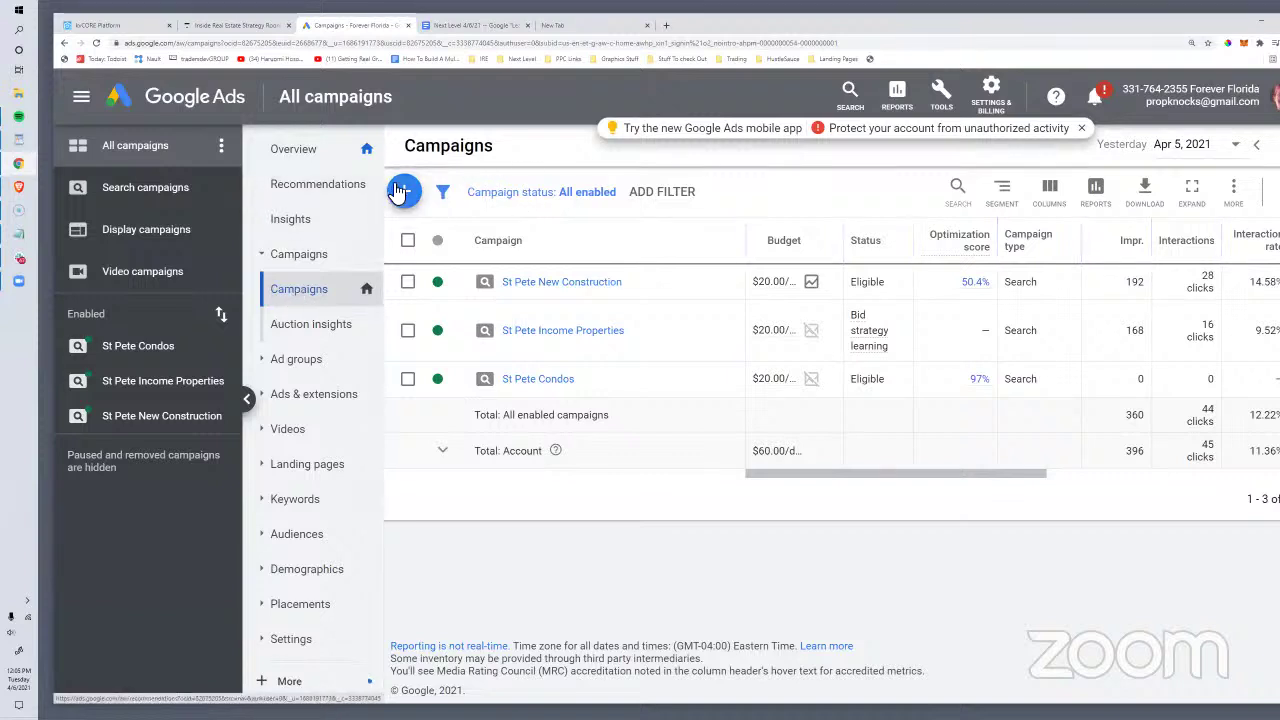
left_click(404, 191)
Step: Start a new Search campaign with the Leads goal, reached through lead form submissions
left_click(496, 256)
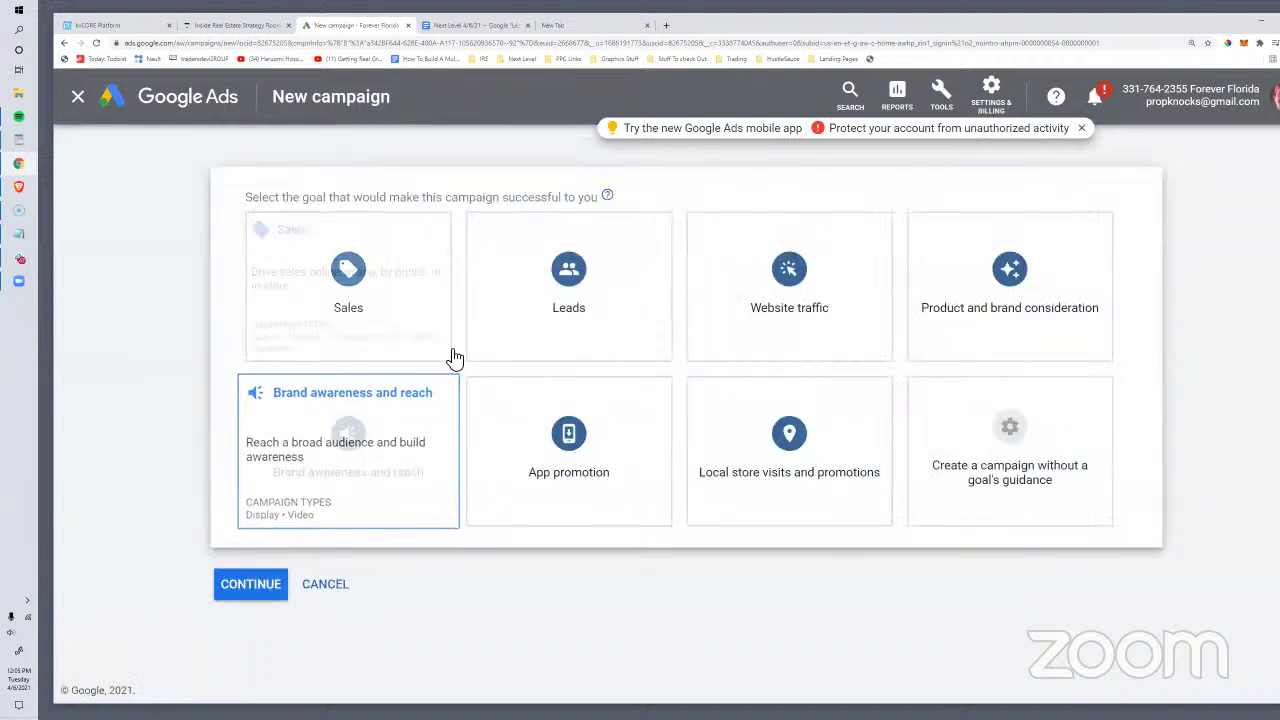
left_click(530, 315)
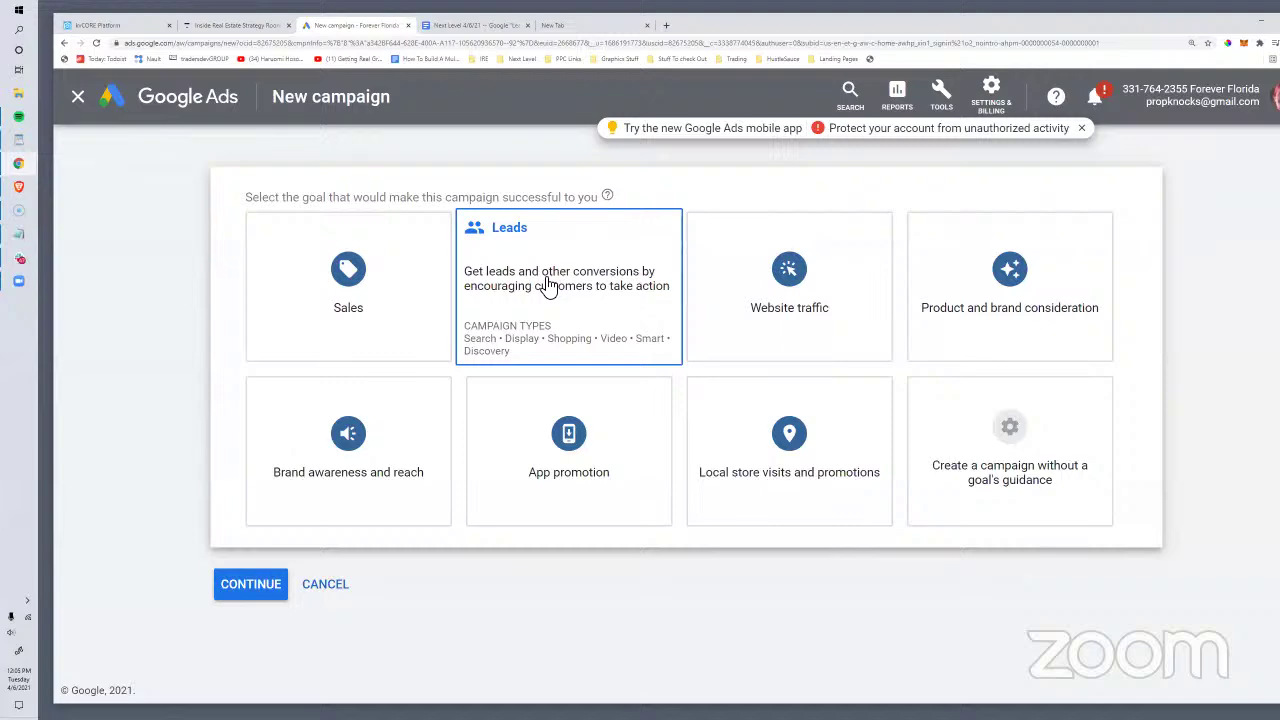
left_click(345, 322)
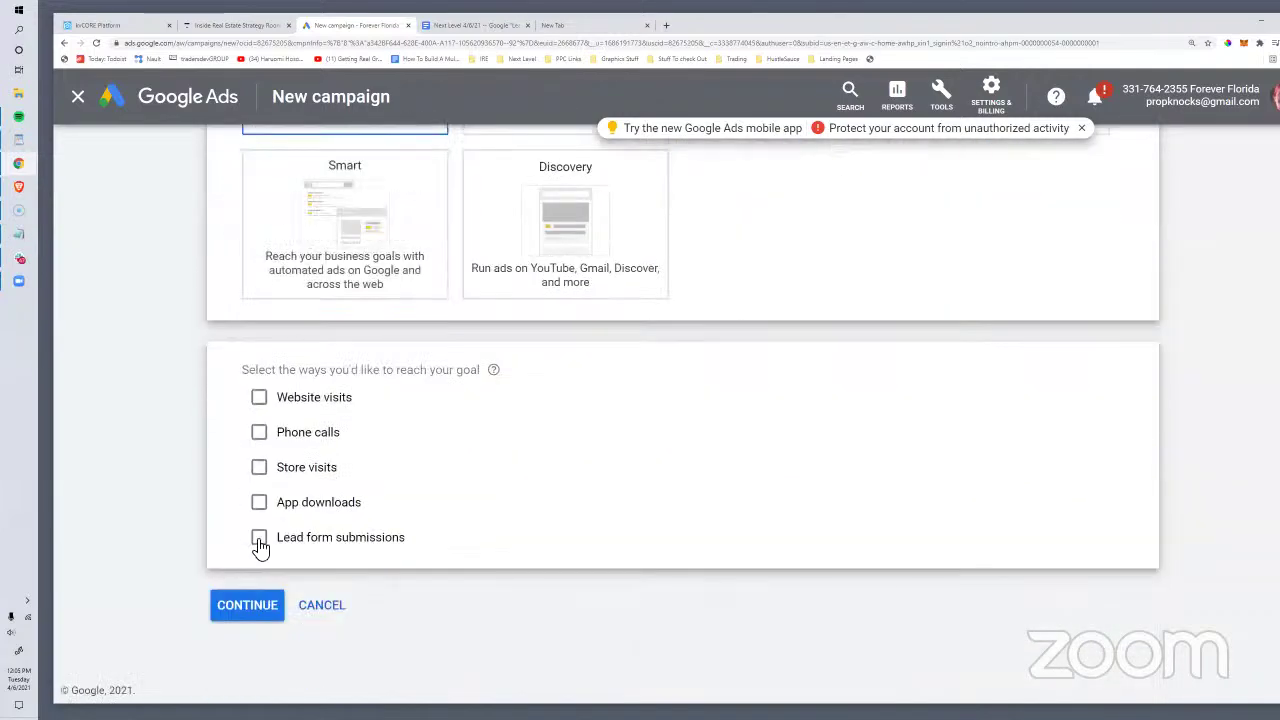
left_click(260, 542)
left_click_drag(422, 542, 282, 542)
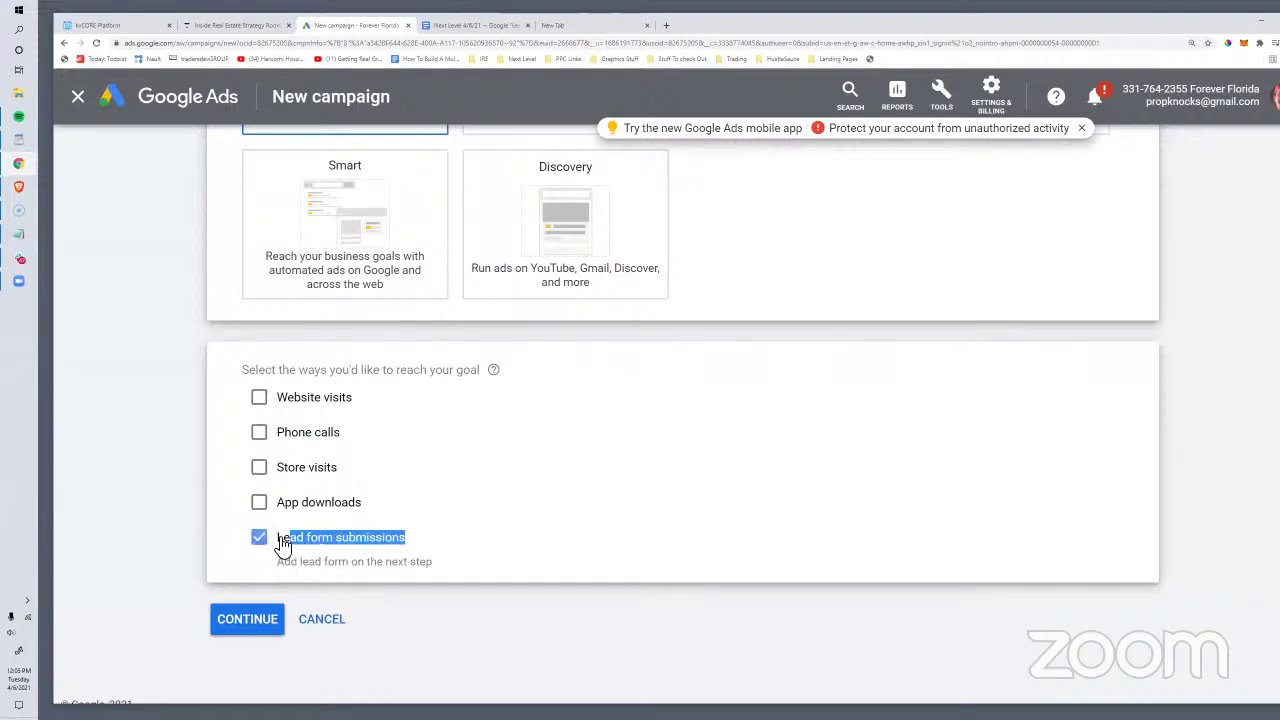
left_click(222, 630)
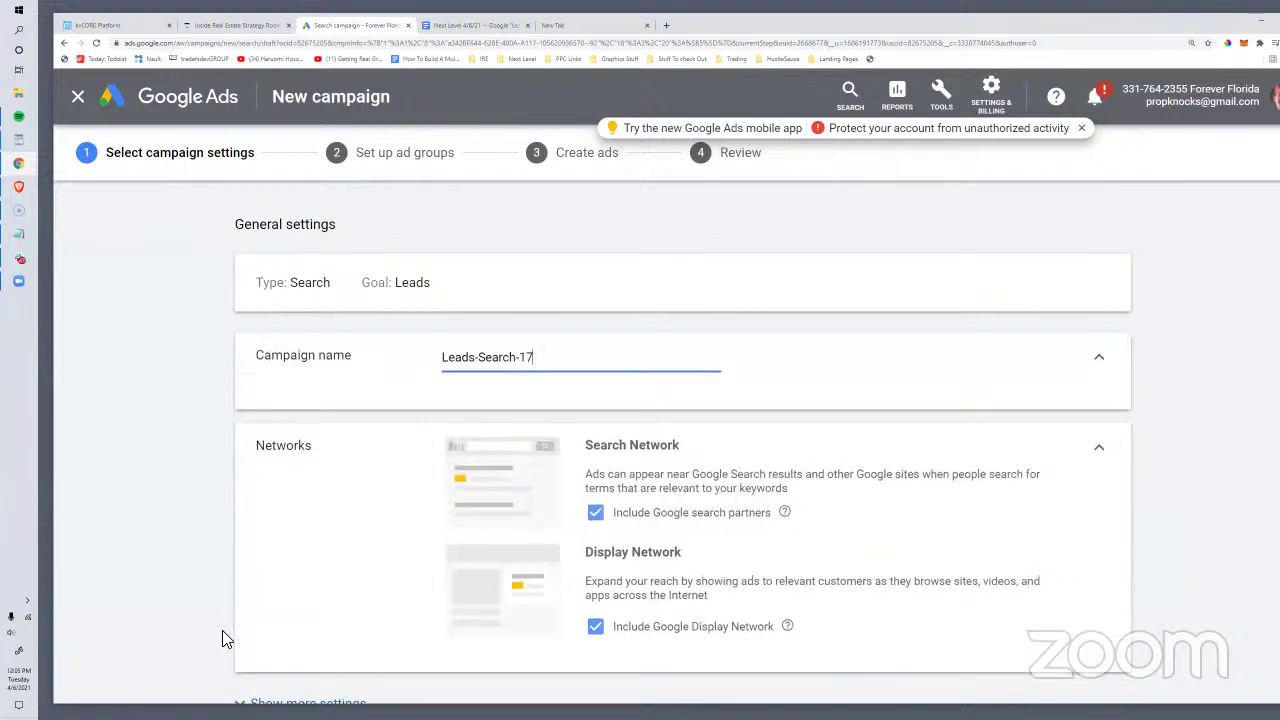
Step: Name the campaign 'Demo' and turn off search partners and the Display Network
left_click_drag(552, 370, 408, 338)
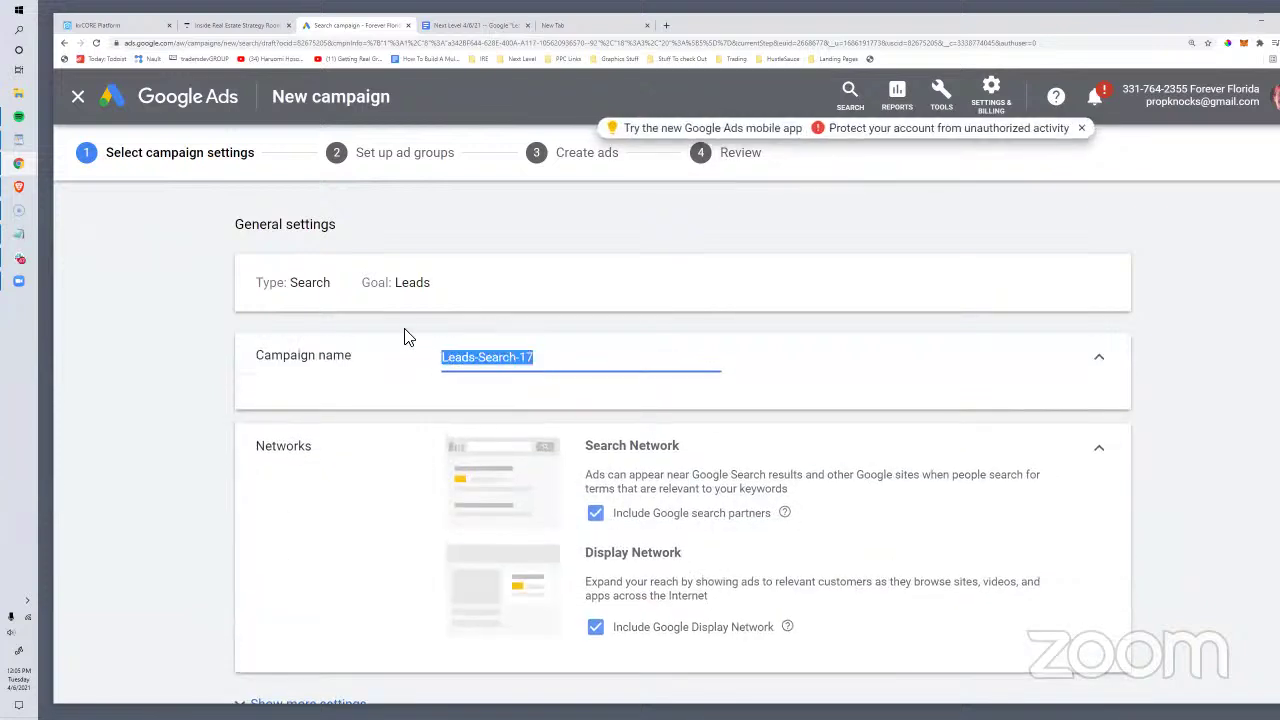
type("Demo")
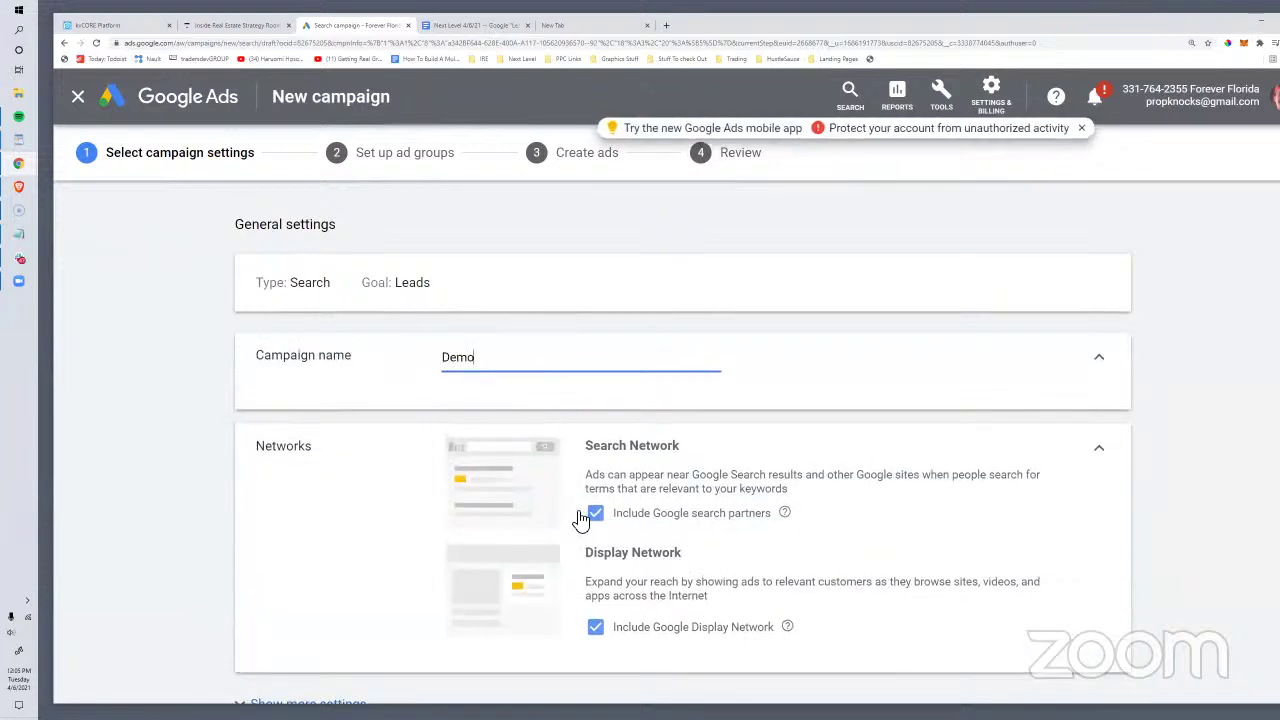
left_click(595, 513)
left_click(595, 642)
Step: Turn off the target cost per action bidding and reach the Lead form extensions section
scroll(640, 460, "down", 7)
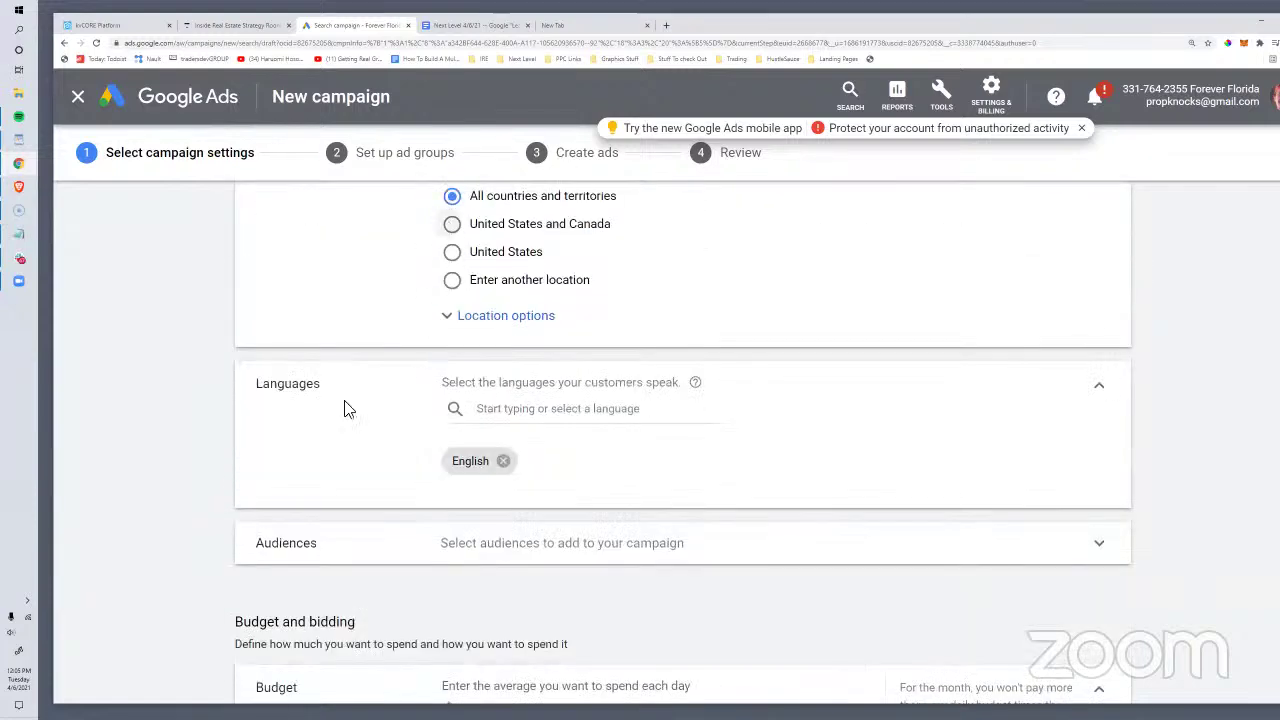
scroll(343, 406, "down", 3)
scroll(510, 480, "down", 2)
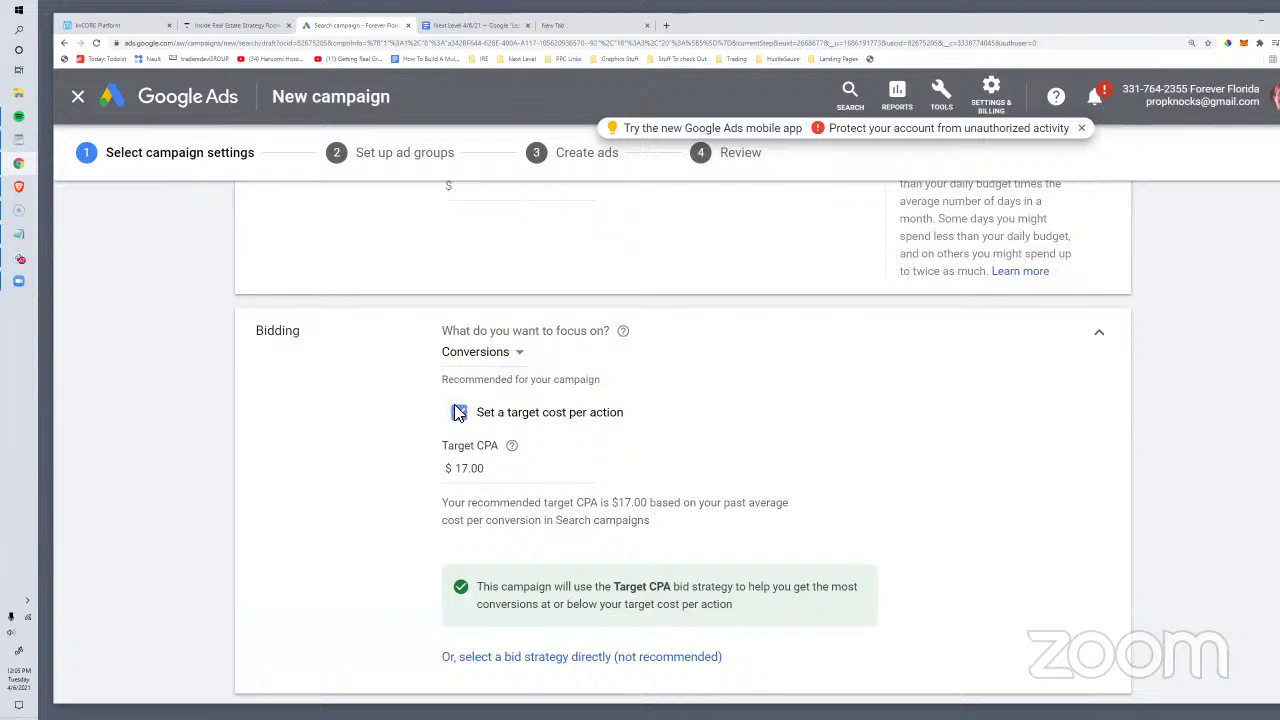
left_click(458, 412)
scroll(522, 480, "down", 4)
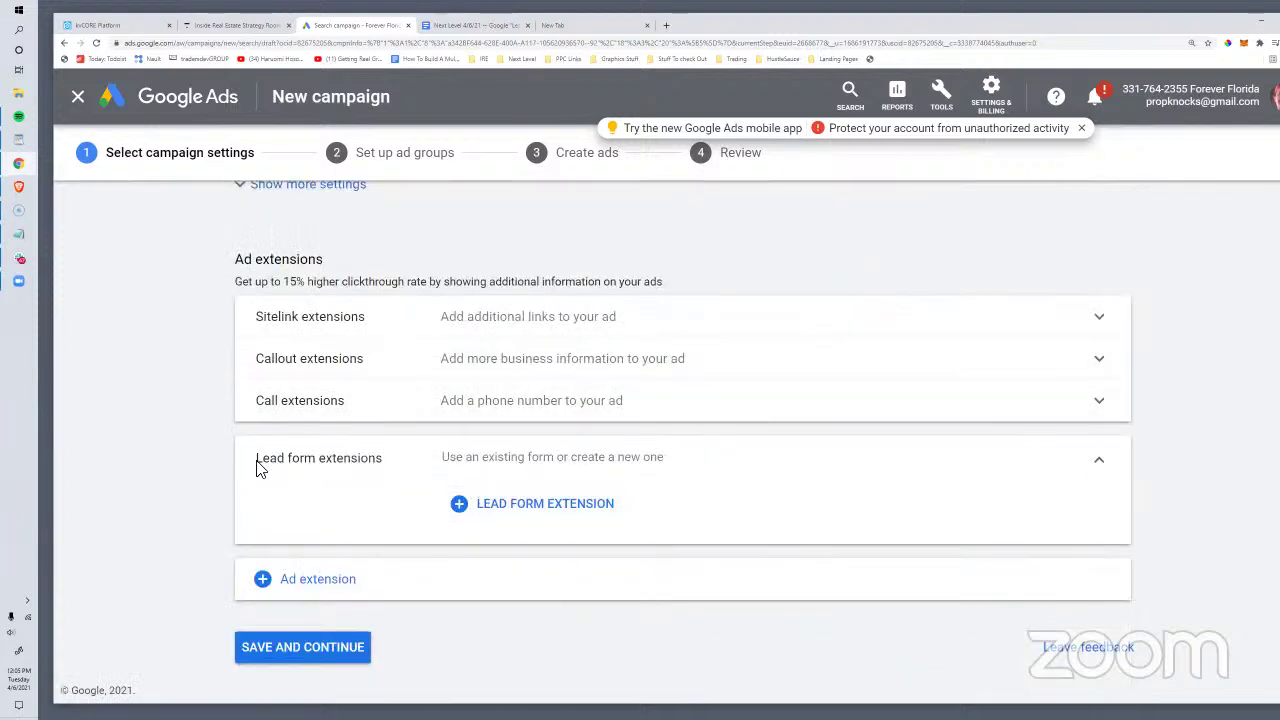
left_click_drag(383, 458, 354, 457)
mouse_move(272, 455)
left_mouse_down()
mouse_move(320, 458)
mouse_move(261, 462)
left_mouse_up()
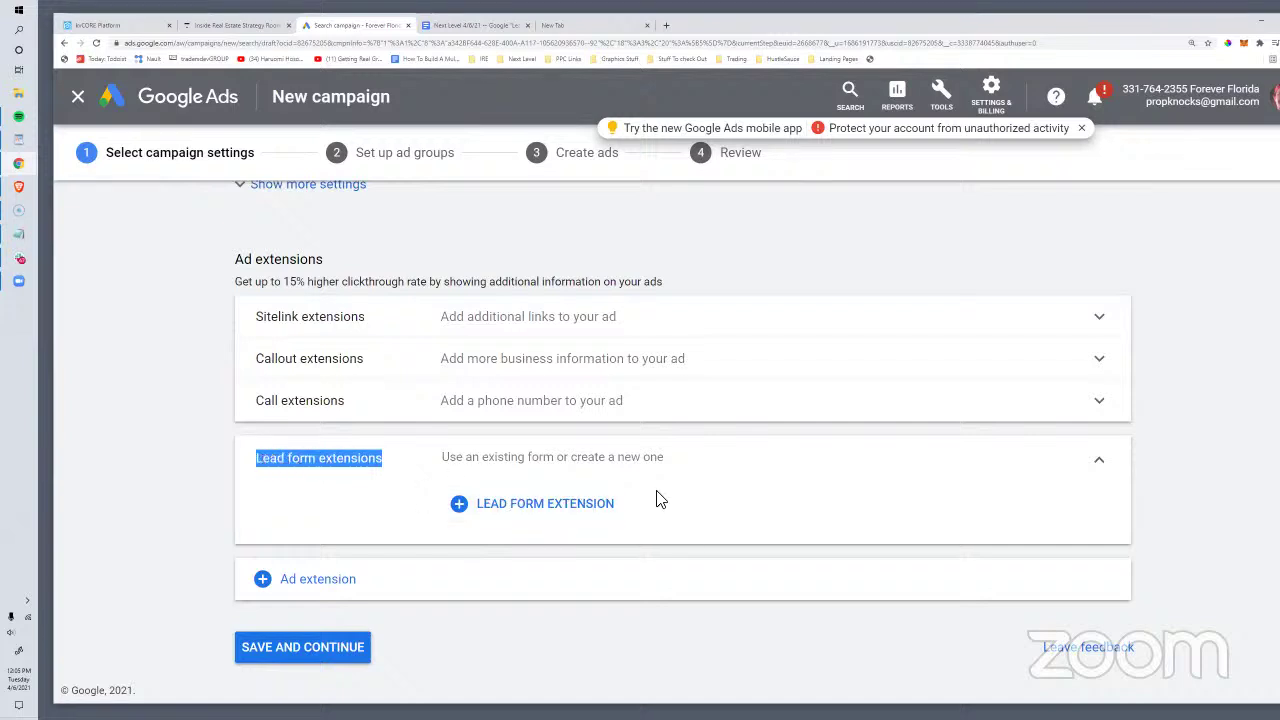
left_click(485, 508)
Step: Create a new lead form with headline 'Click to see the properties', business FF Real Estate, description 'Instantly see the income properties now.'
left_click(517, 513)
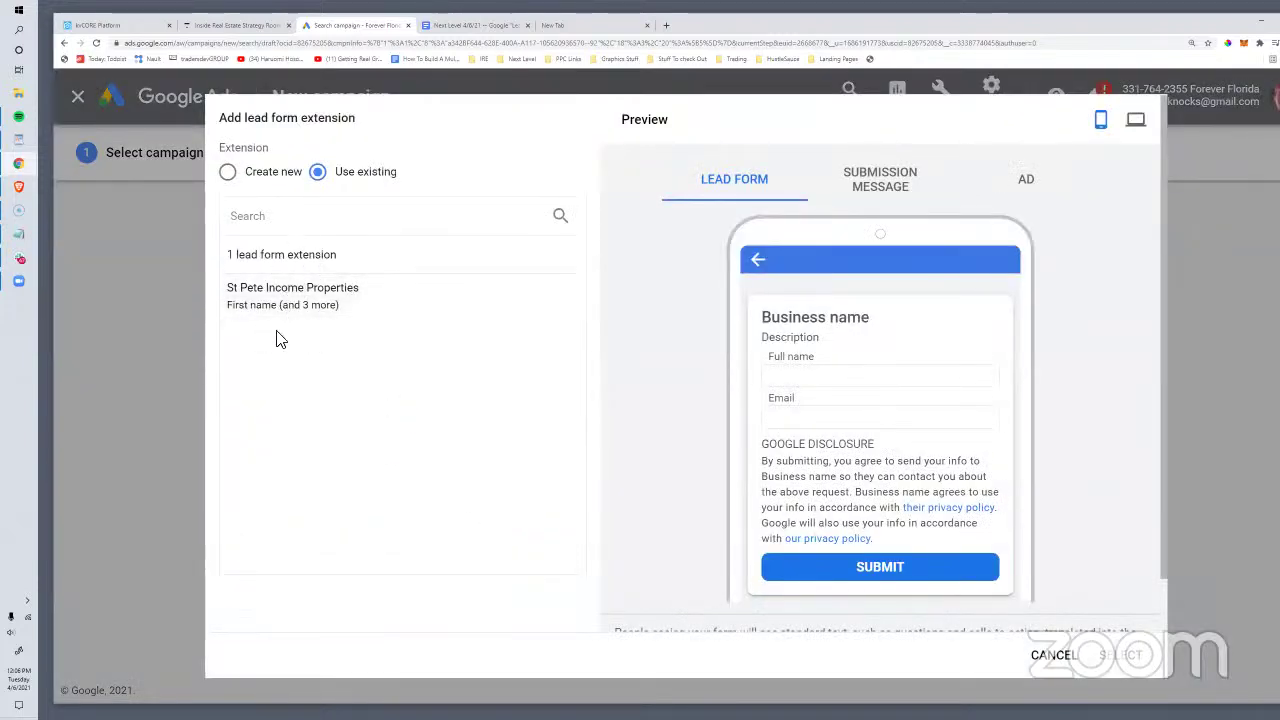
mouse_move(290, 302)
left_click(228, 173)
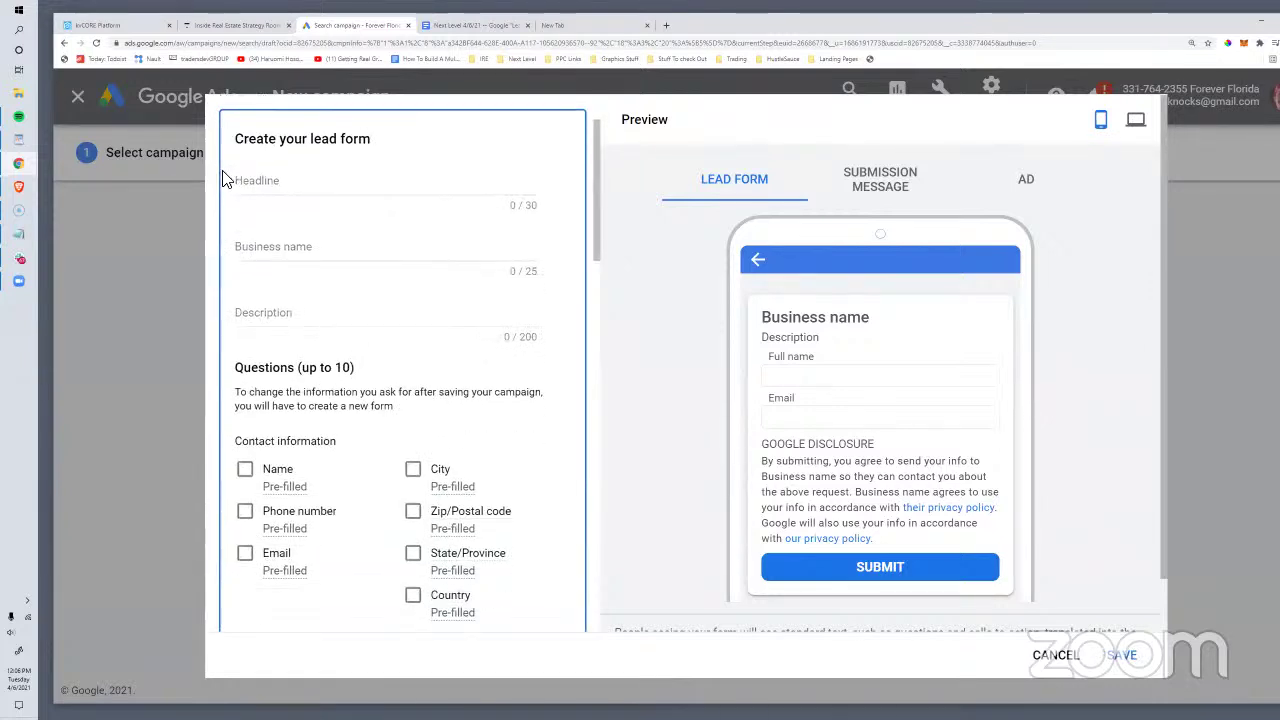
scroll(338, 297, "up", 1)
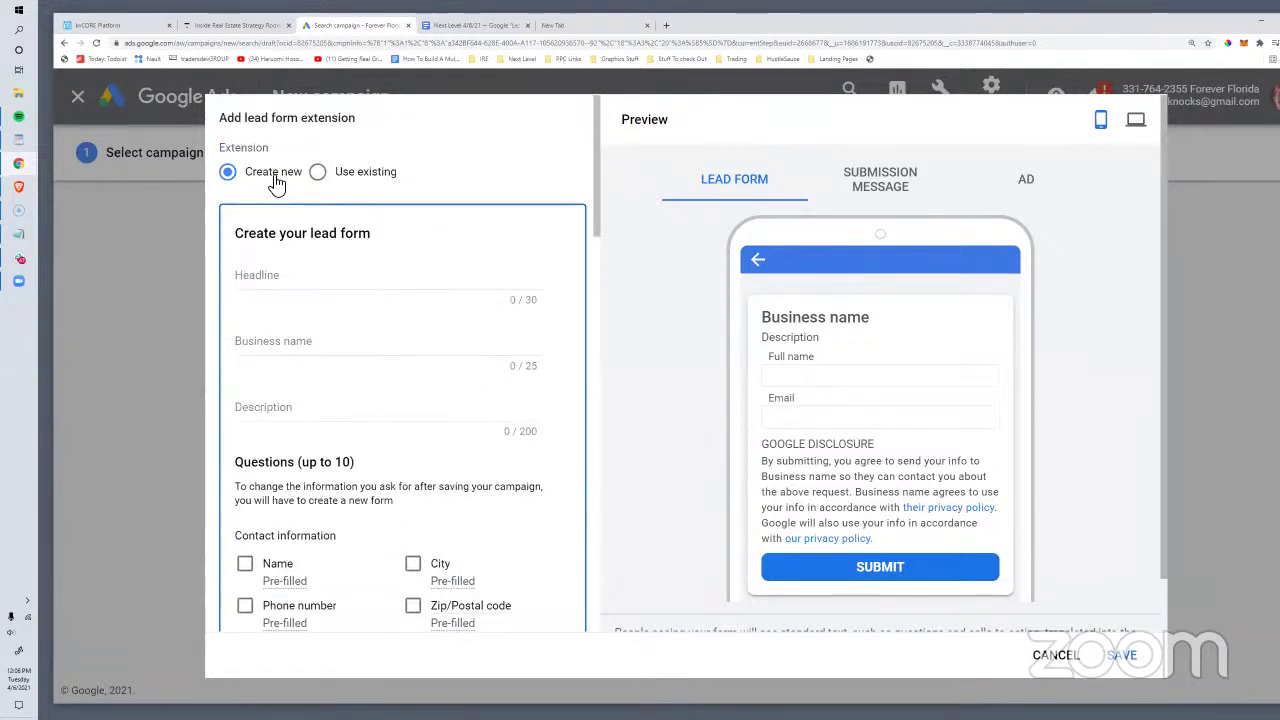
left_click(390, 276)
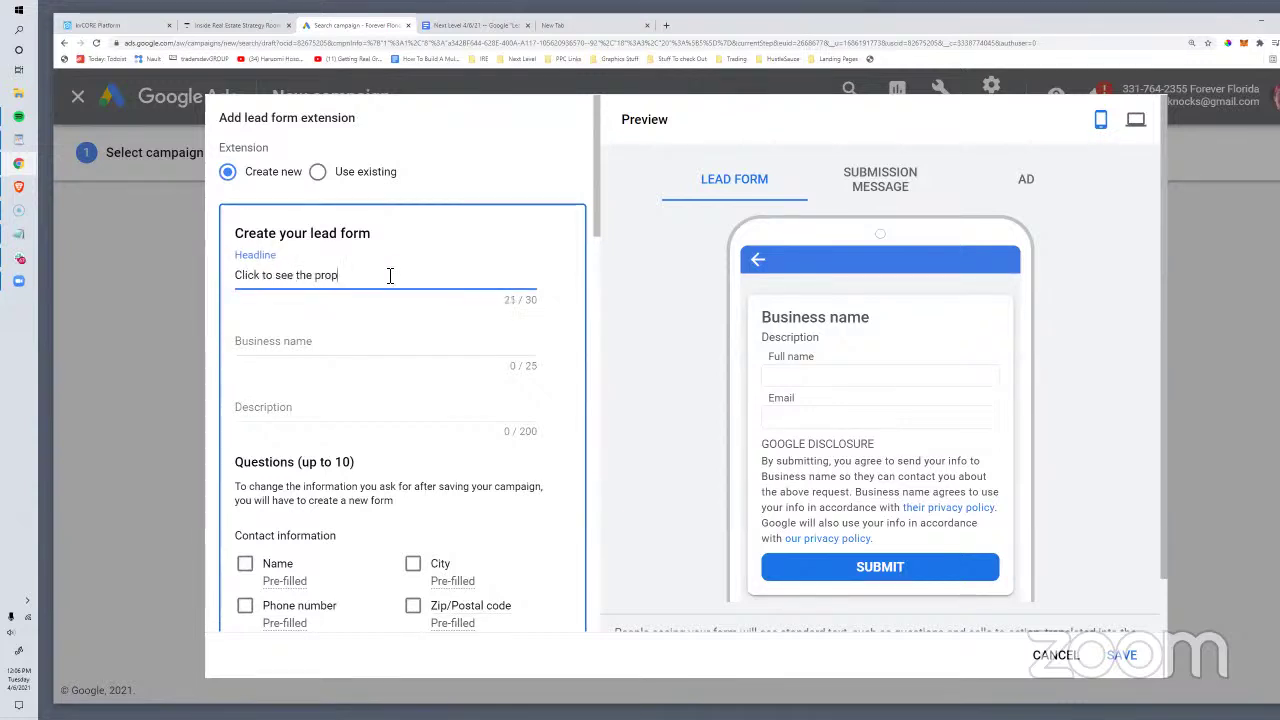
left_click(289, 351)
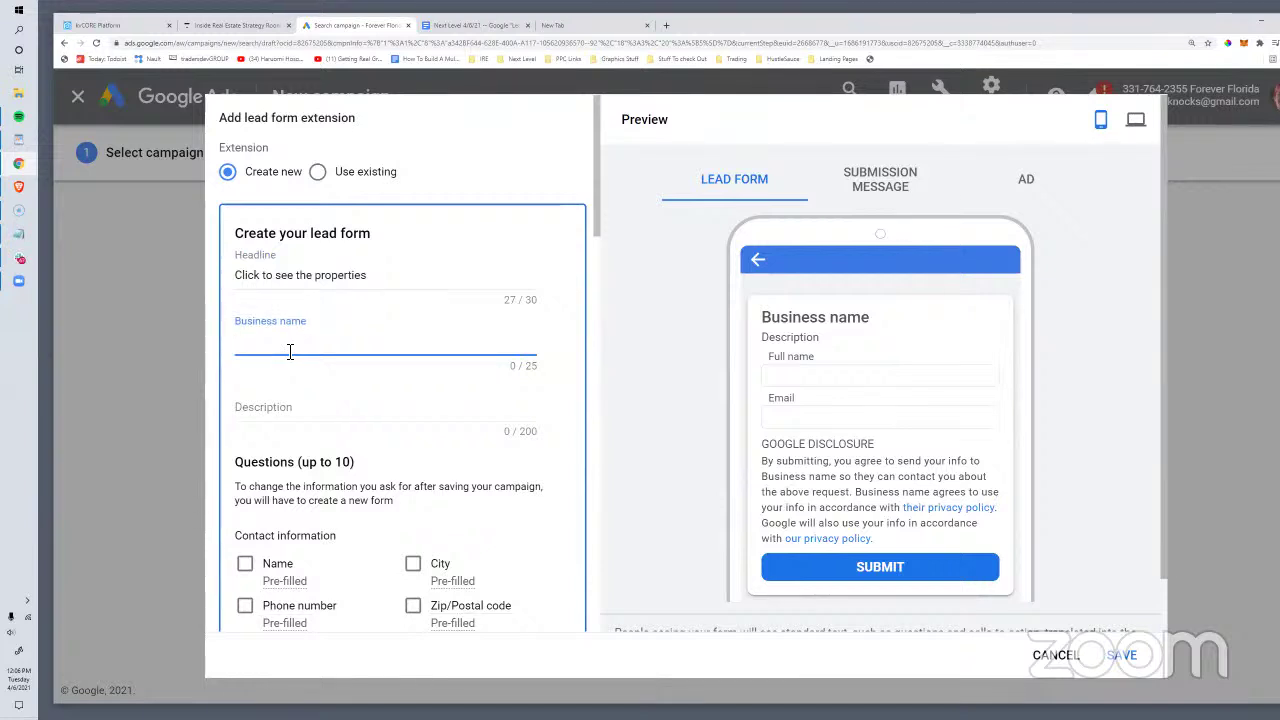
type("FF ")
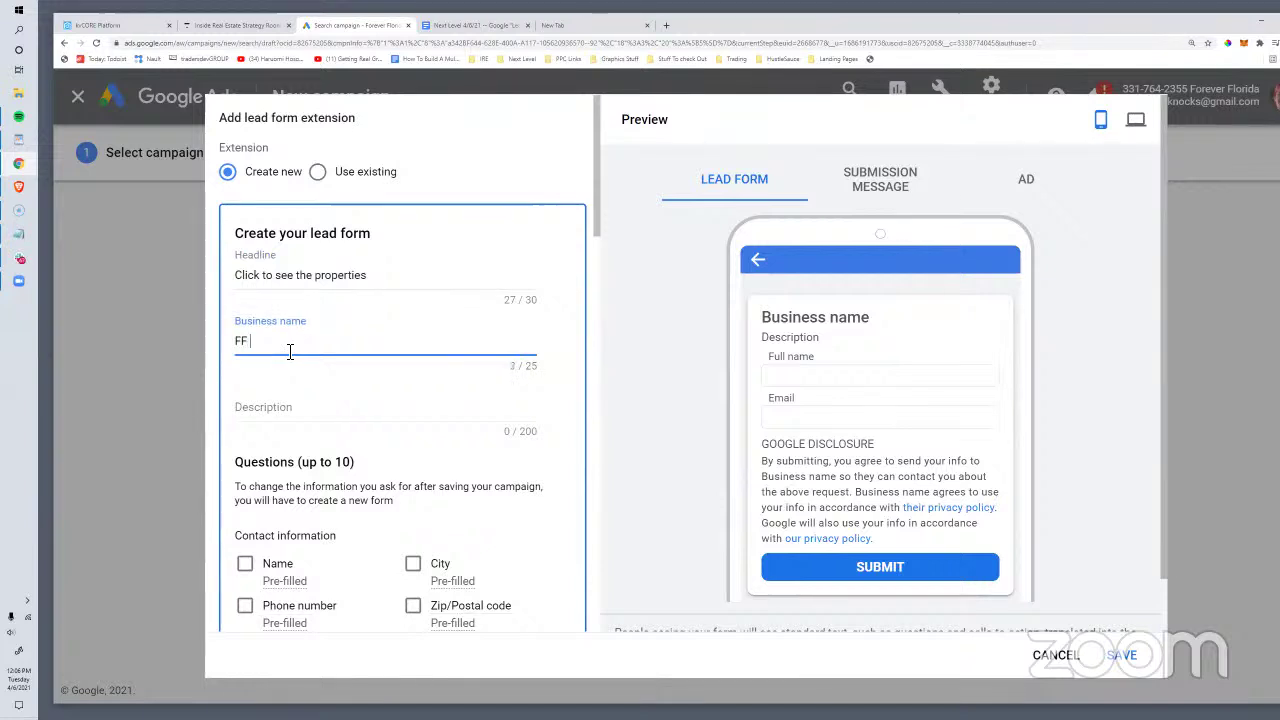
type("Real Estate")
left_click(272, 417)
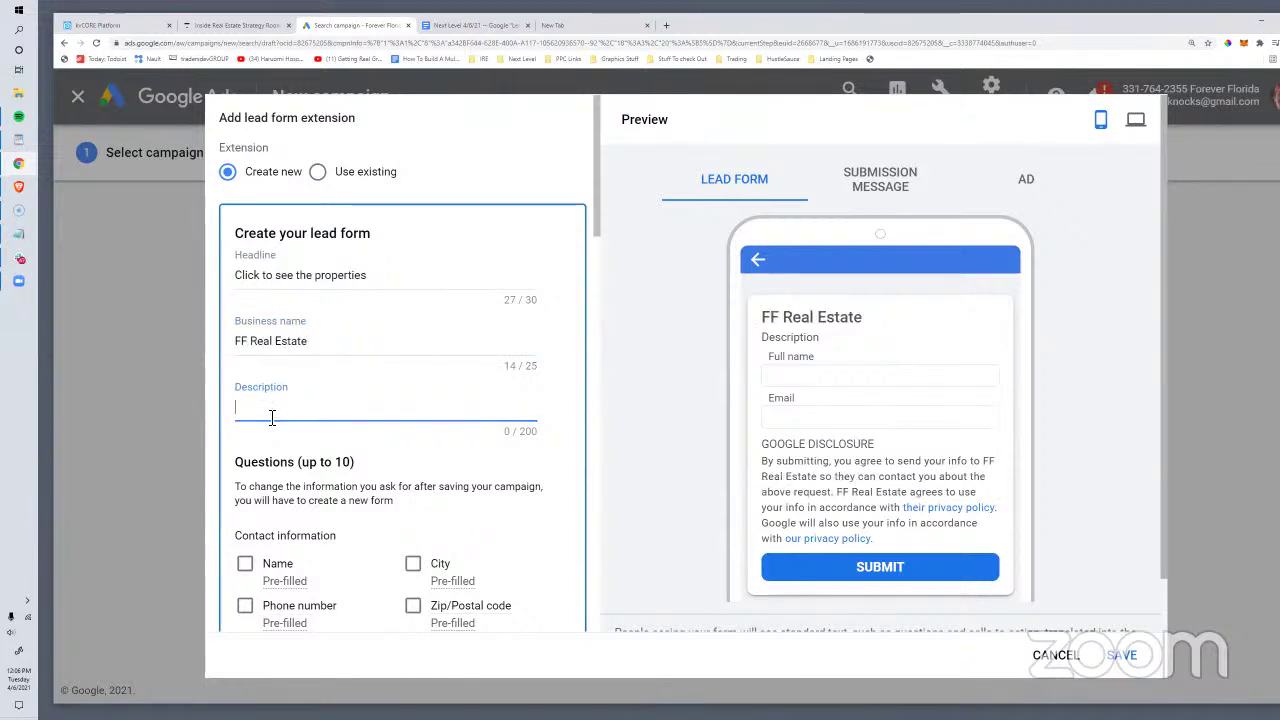
type("Download y")
key("BackSpace")
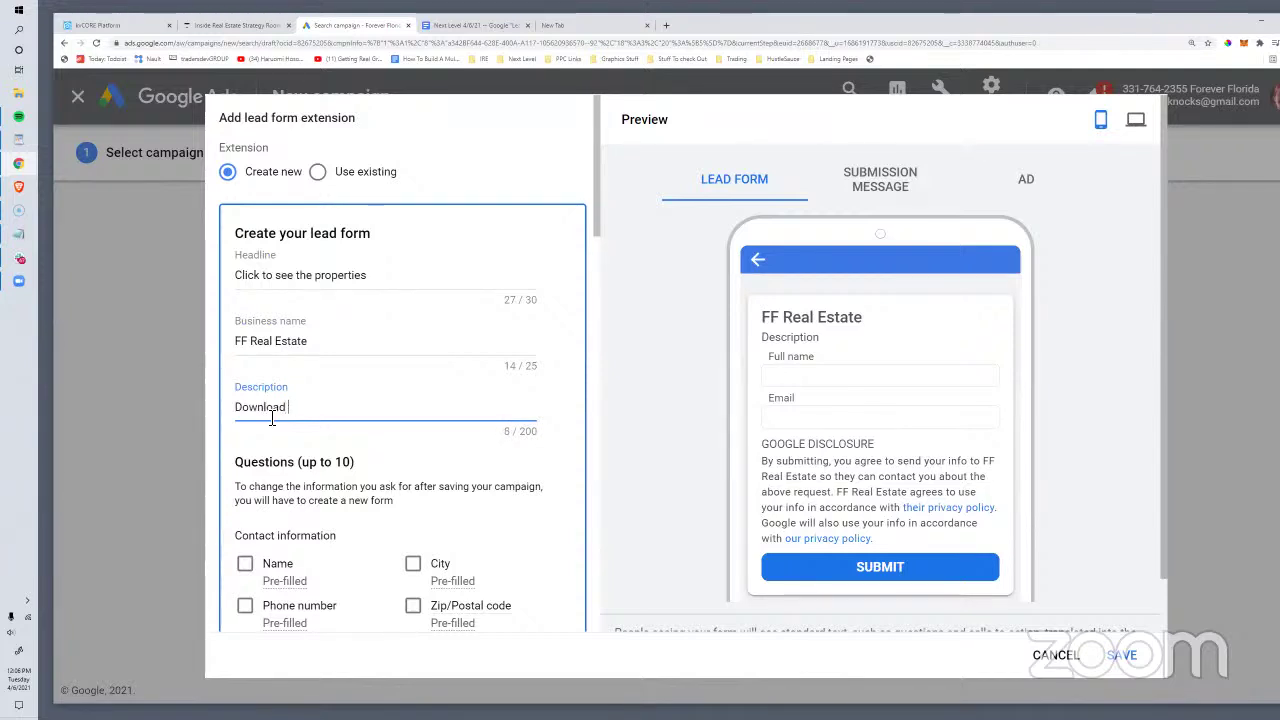
type("Instantly see the income properties now.")
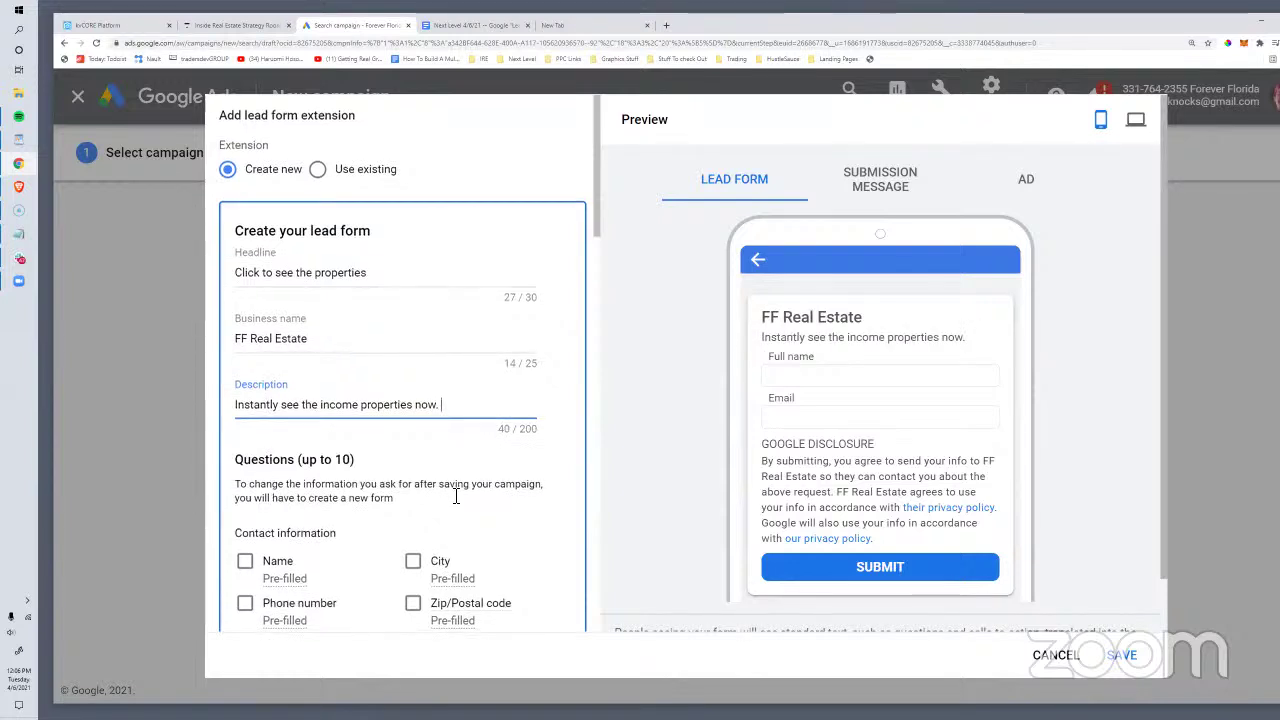
Step: Make the form ask for first and last name, phone number and email
scroll(265, 420, "down", 2)
left_click(250, 418)
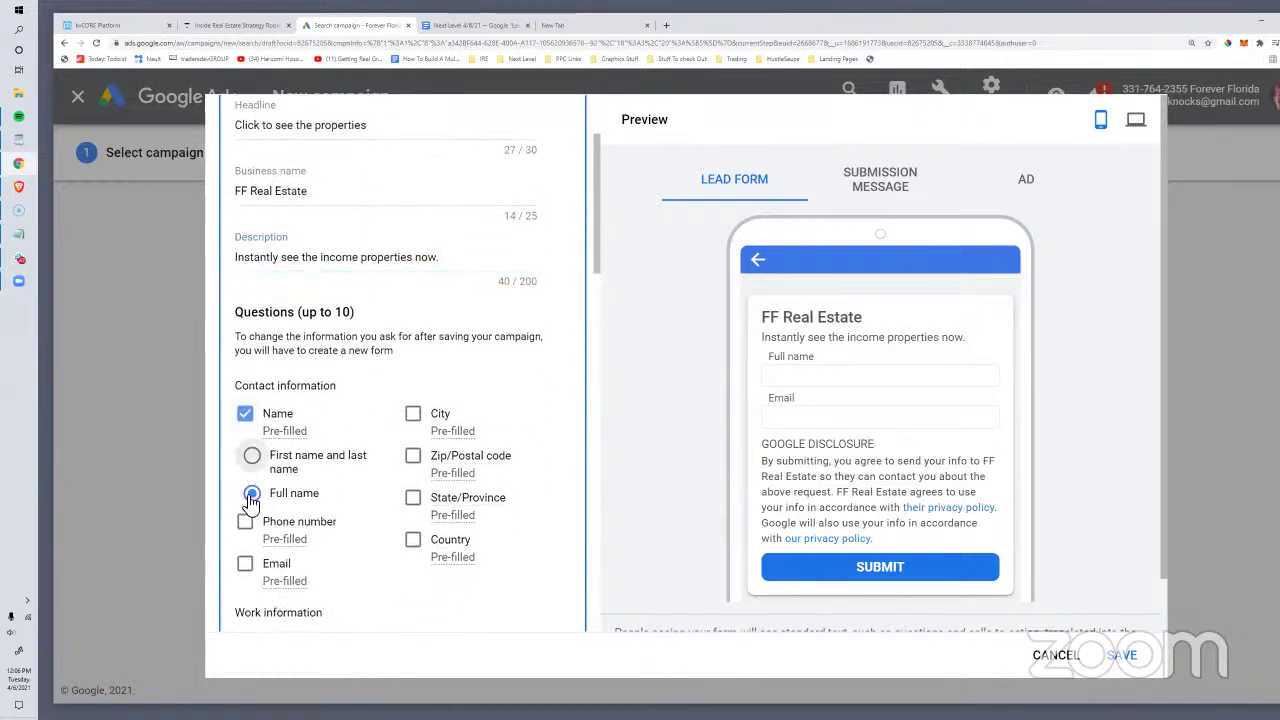
scroll(256, 521, "down", 1)
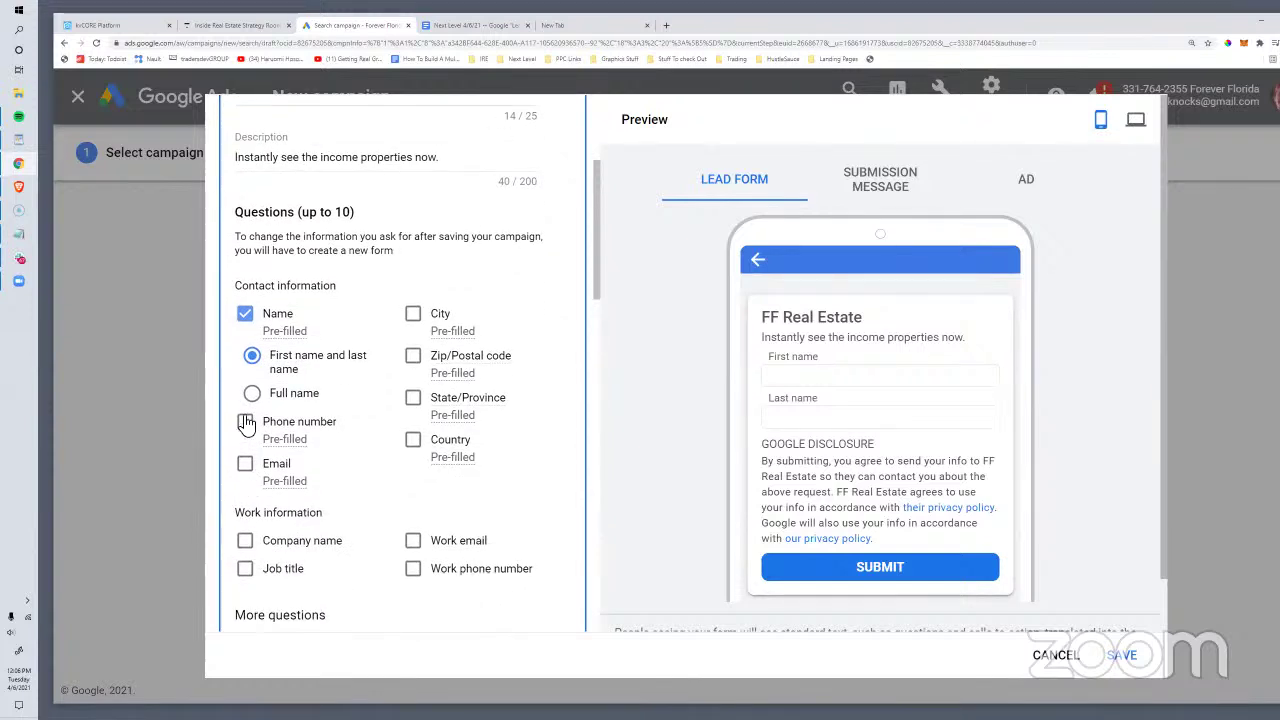
left_click(245, 465)
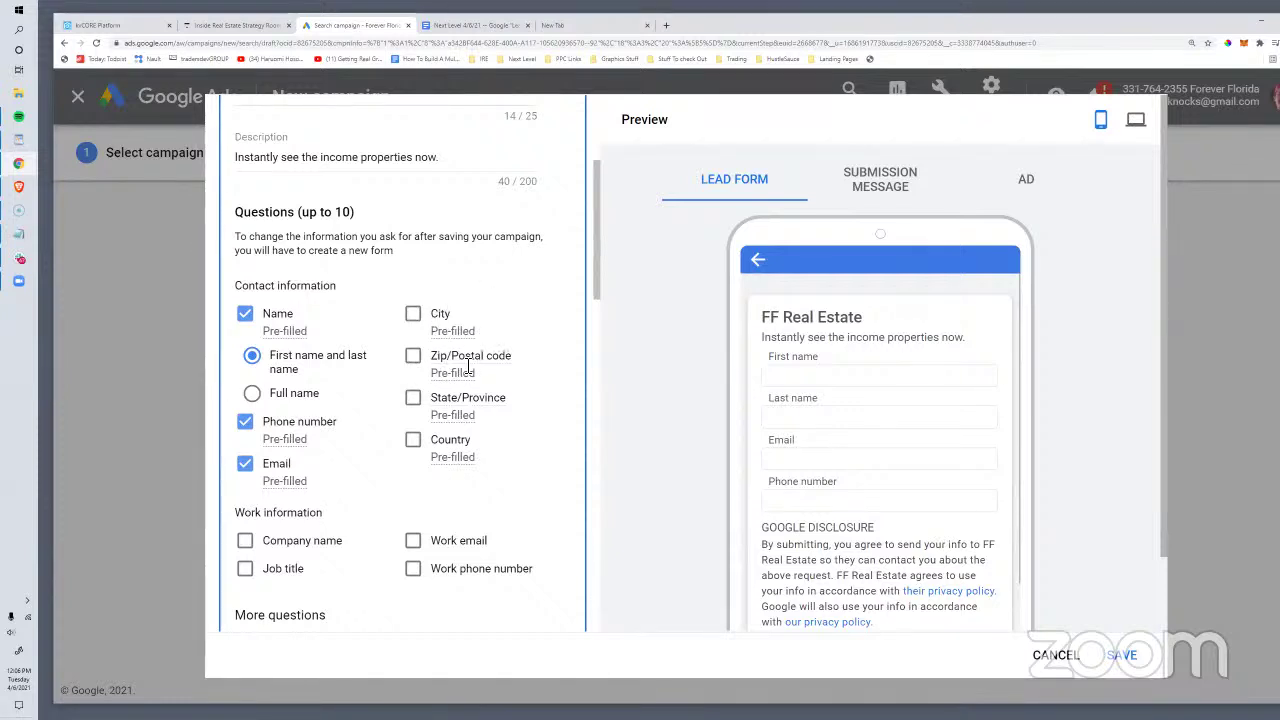
scroll(440, 432, "down", 1)
scroll(417, 368, "down", 2)
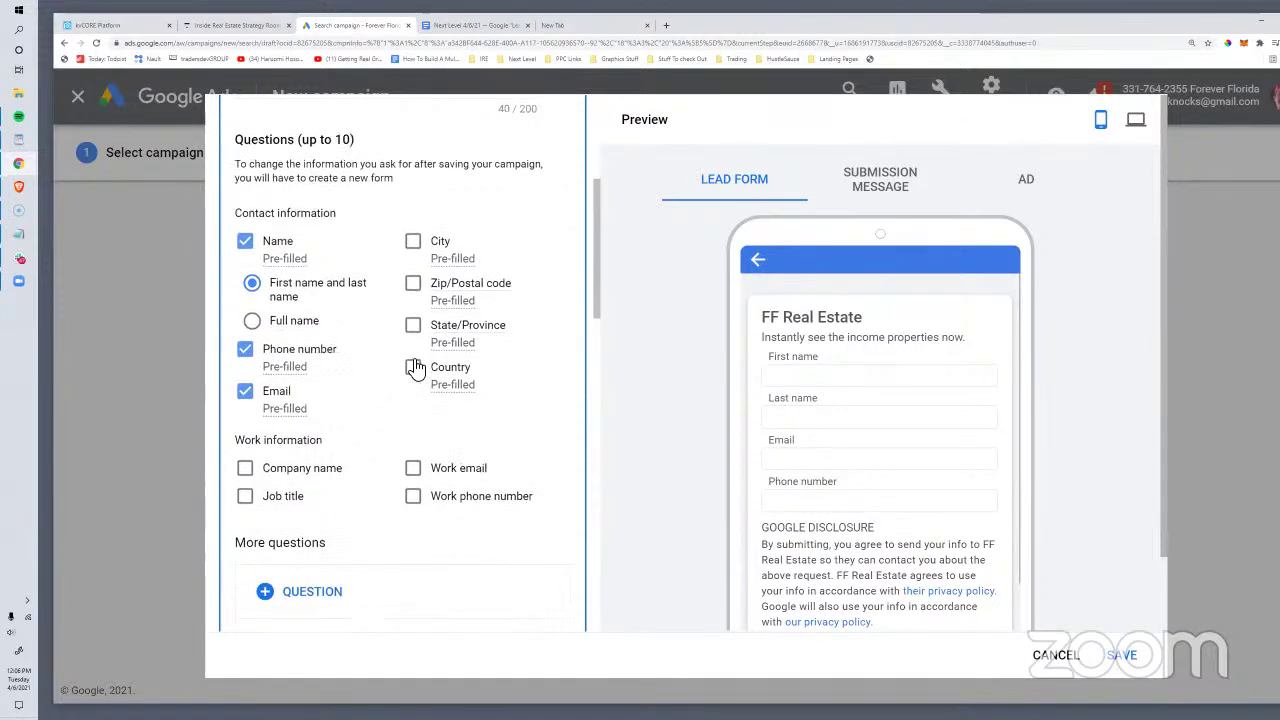
scroll(463, 257, "up", 4)
scroll(477, 407, "down", 3)
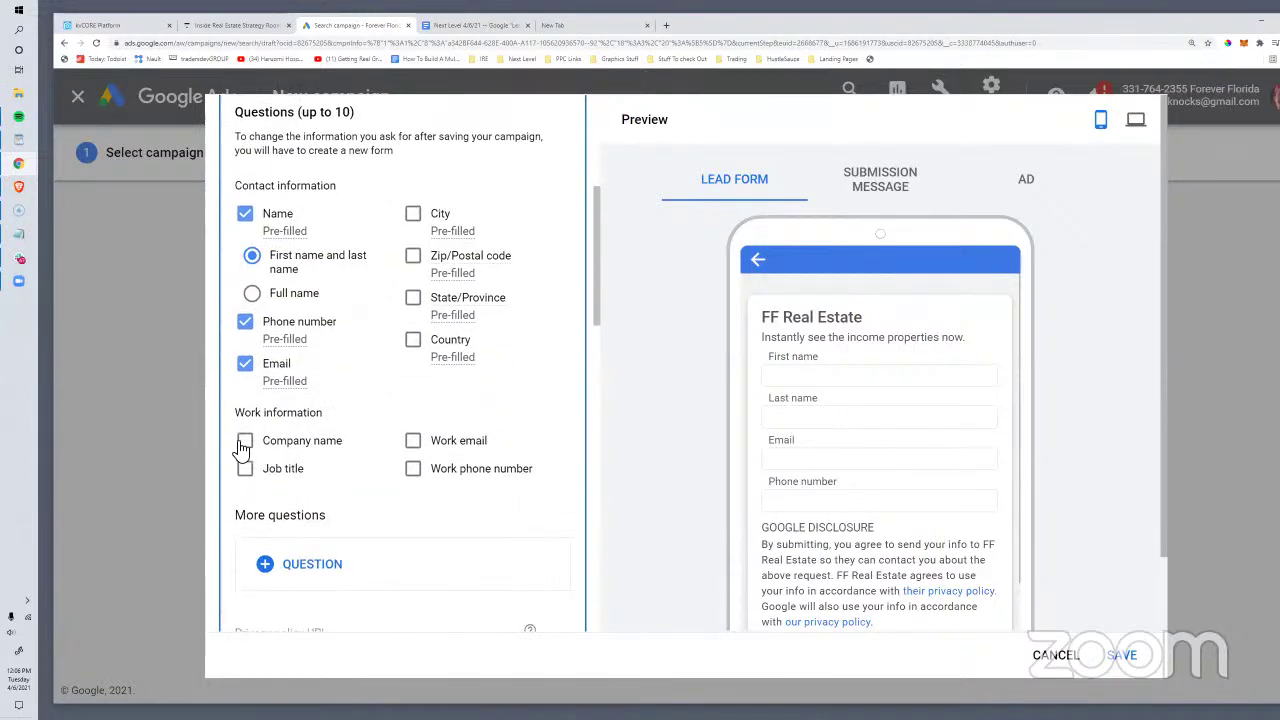
scroll(306, 423, "down", 3)
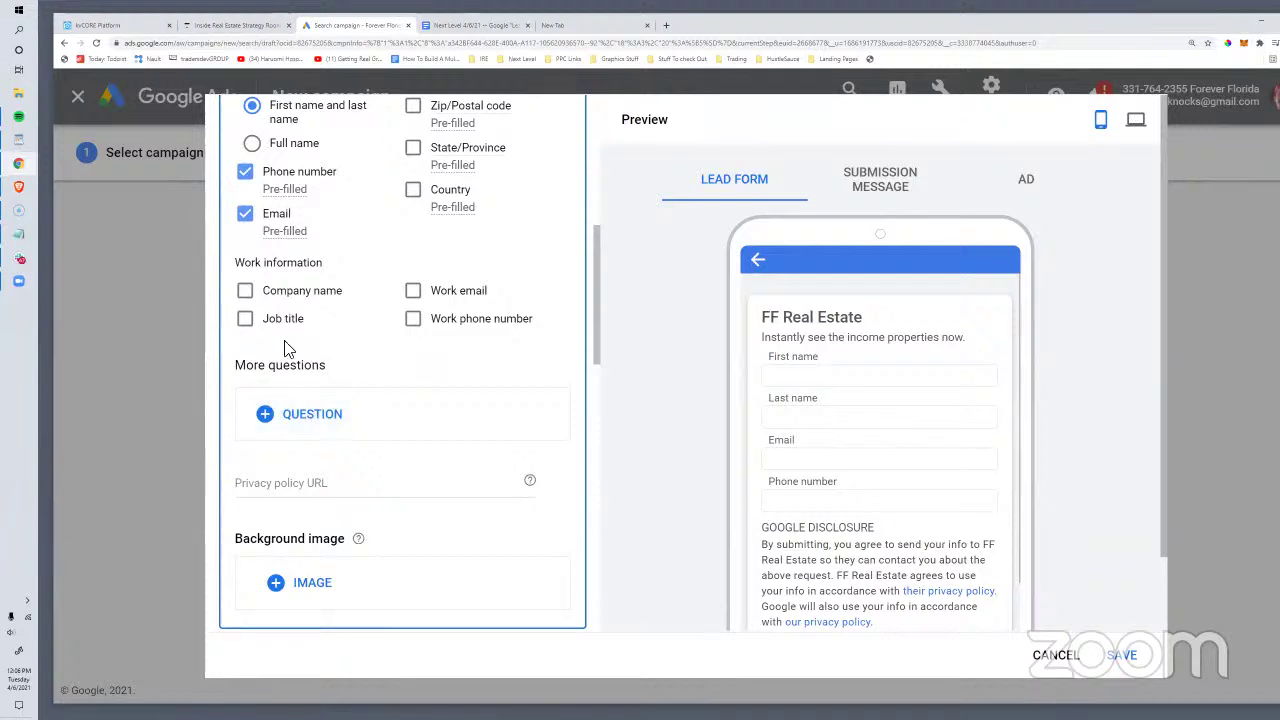
scroll(417, 375, "down", 2)
left_click_drag(330, 266, 237, 265)
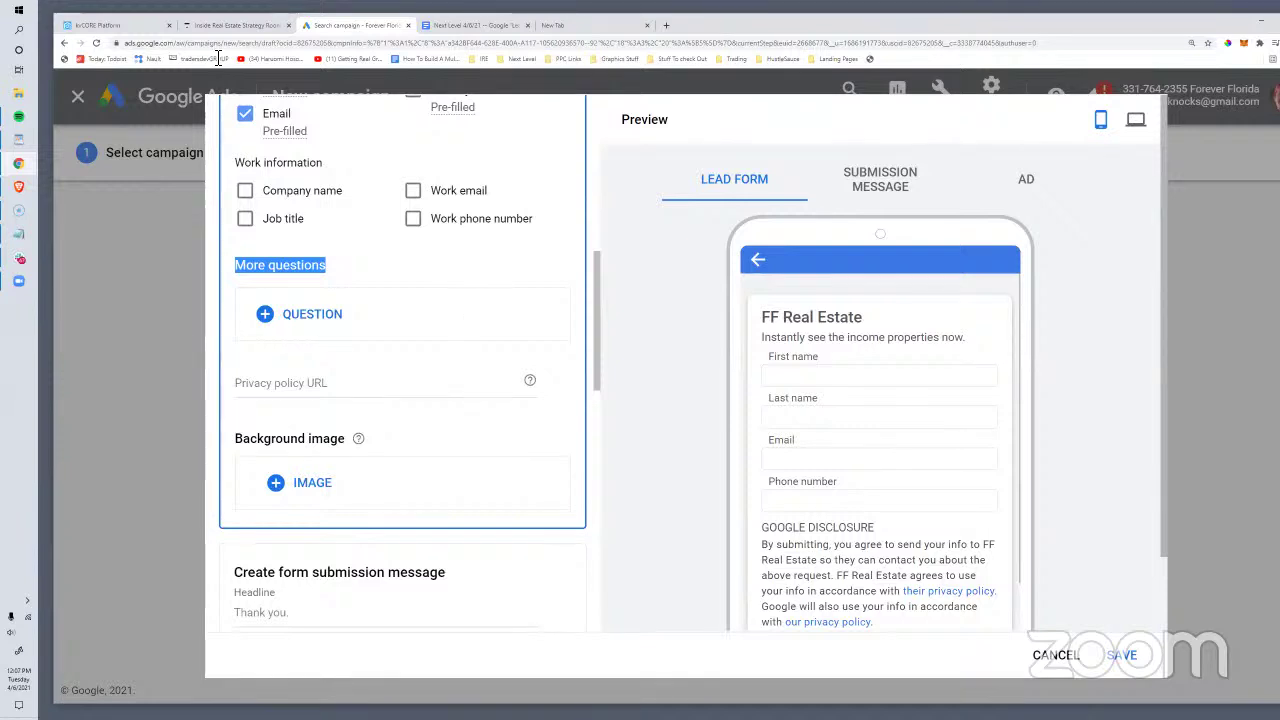
Step: Load ads.google.com in a new tab and sign in to the Forever Florida account
left_click(428, 24)
left_click(418, 43)
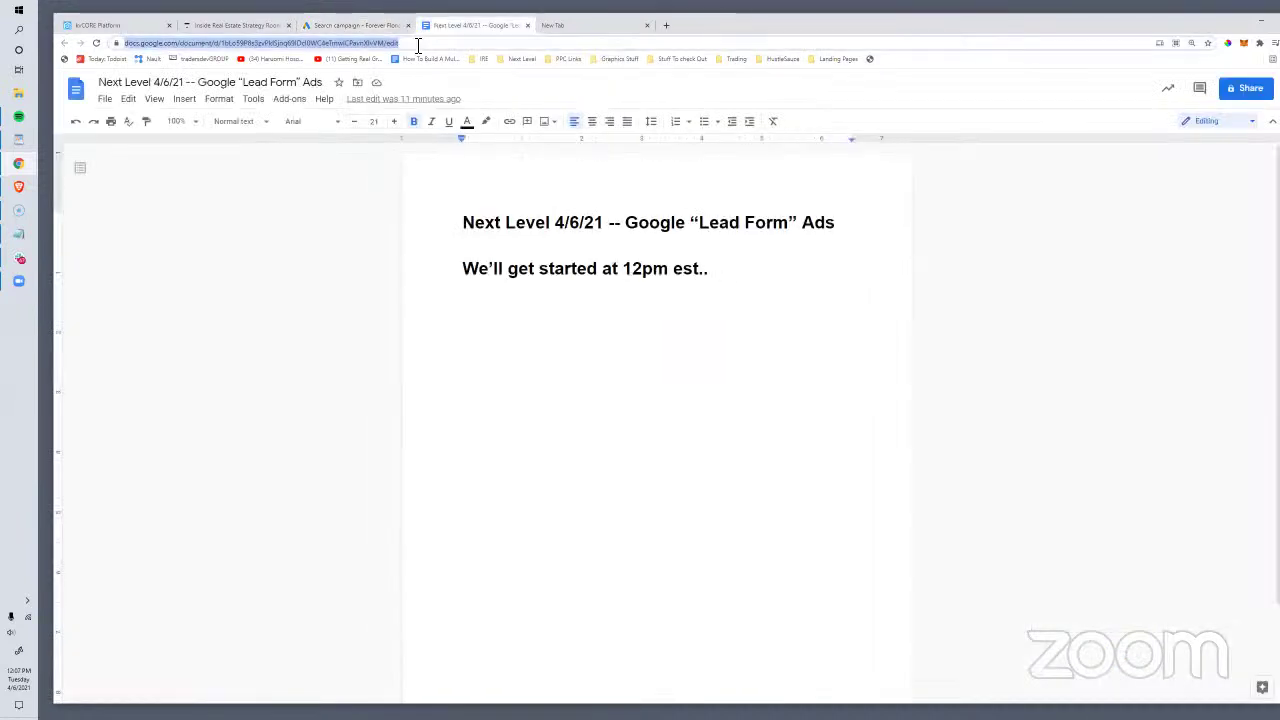
left_click(665, 28)
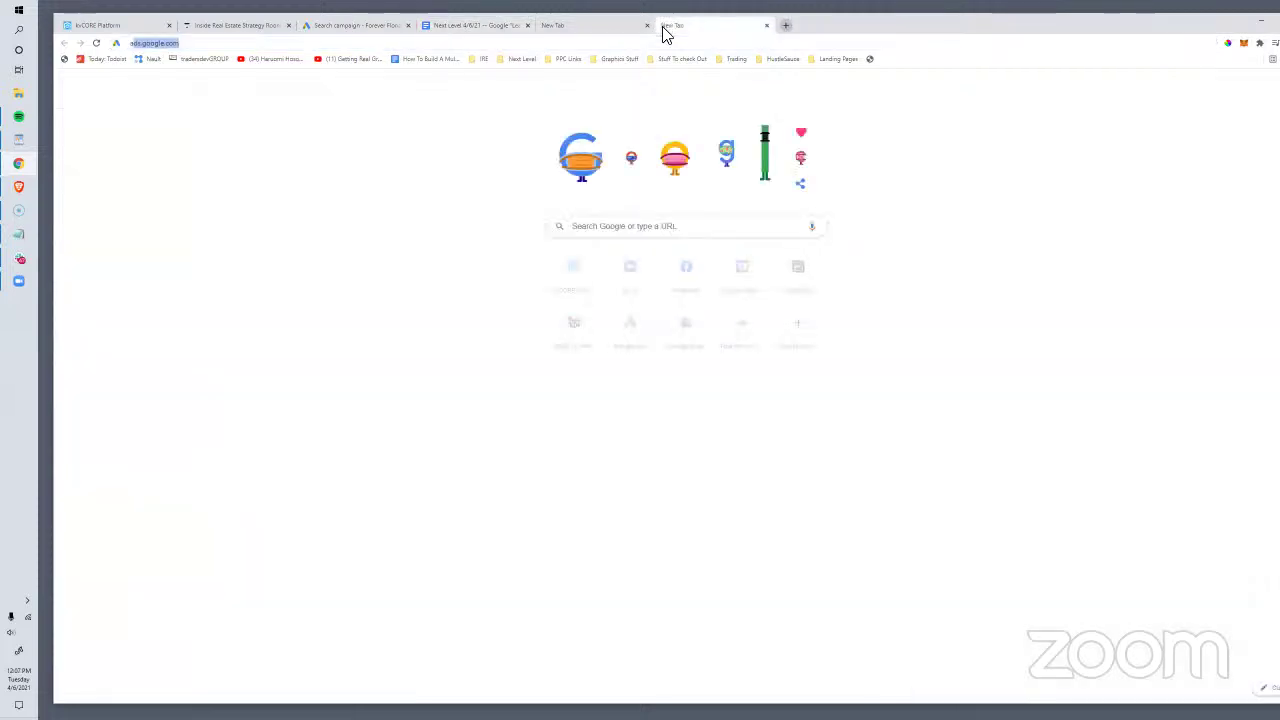
type("ads")
key("Return")
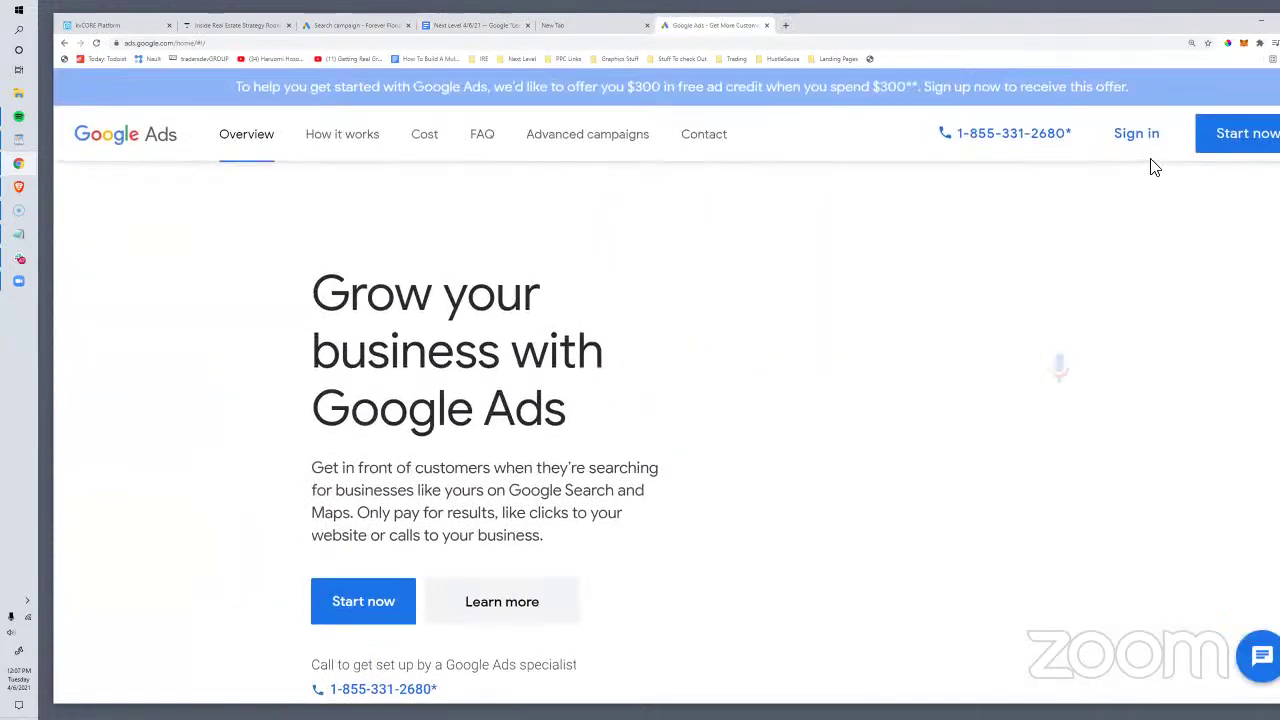
left_click(1146, 137)
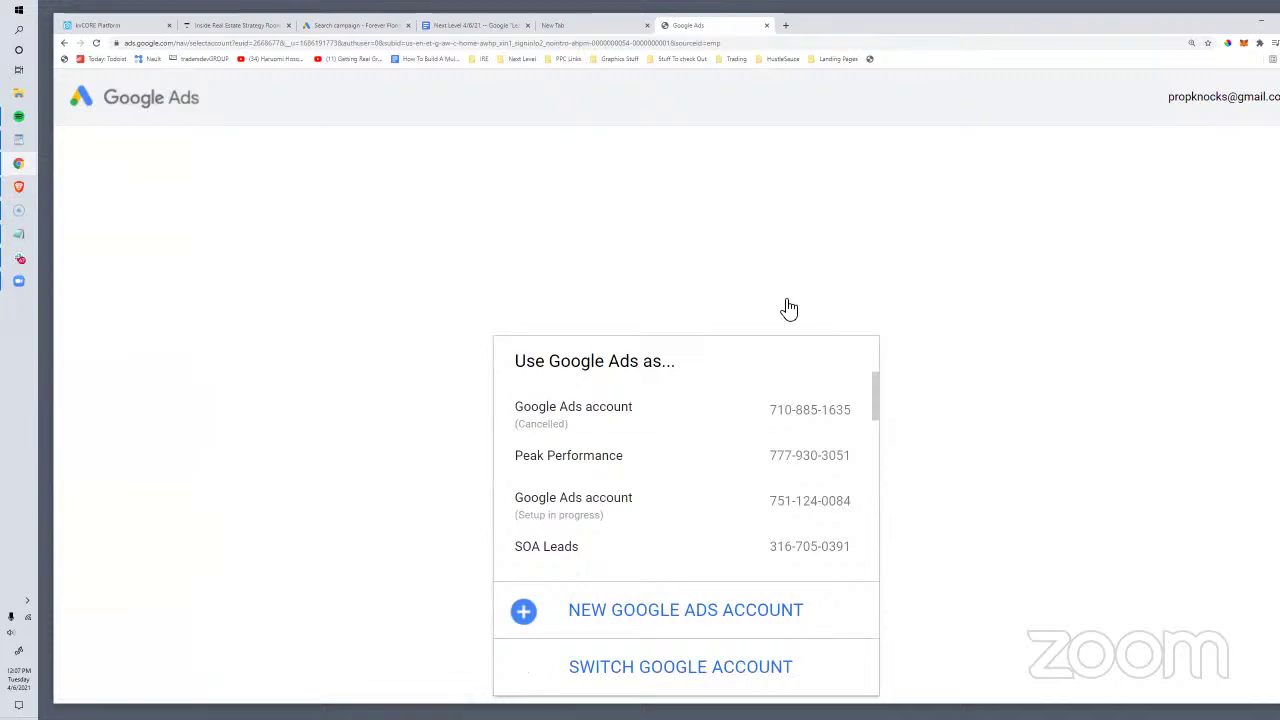
scroll(709, 471, "down", 10)
scroll(587, 418, "up", 1)
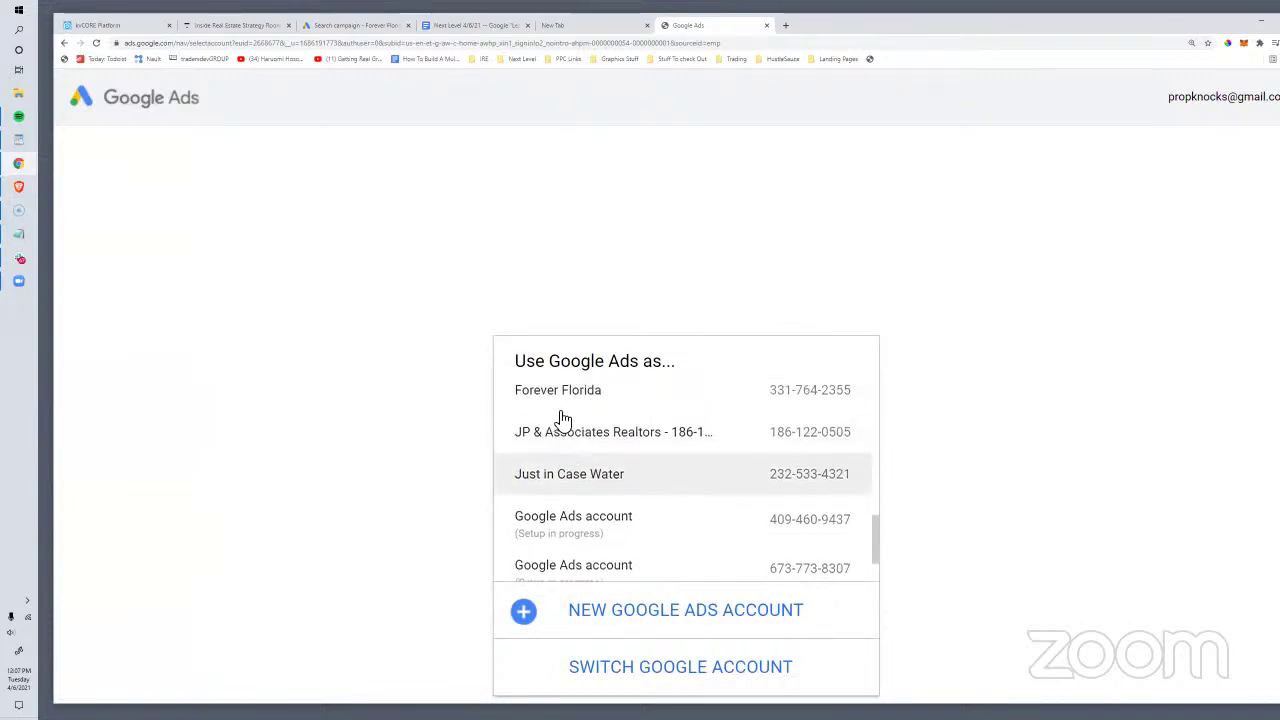
left_click(630, 421)
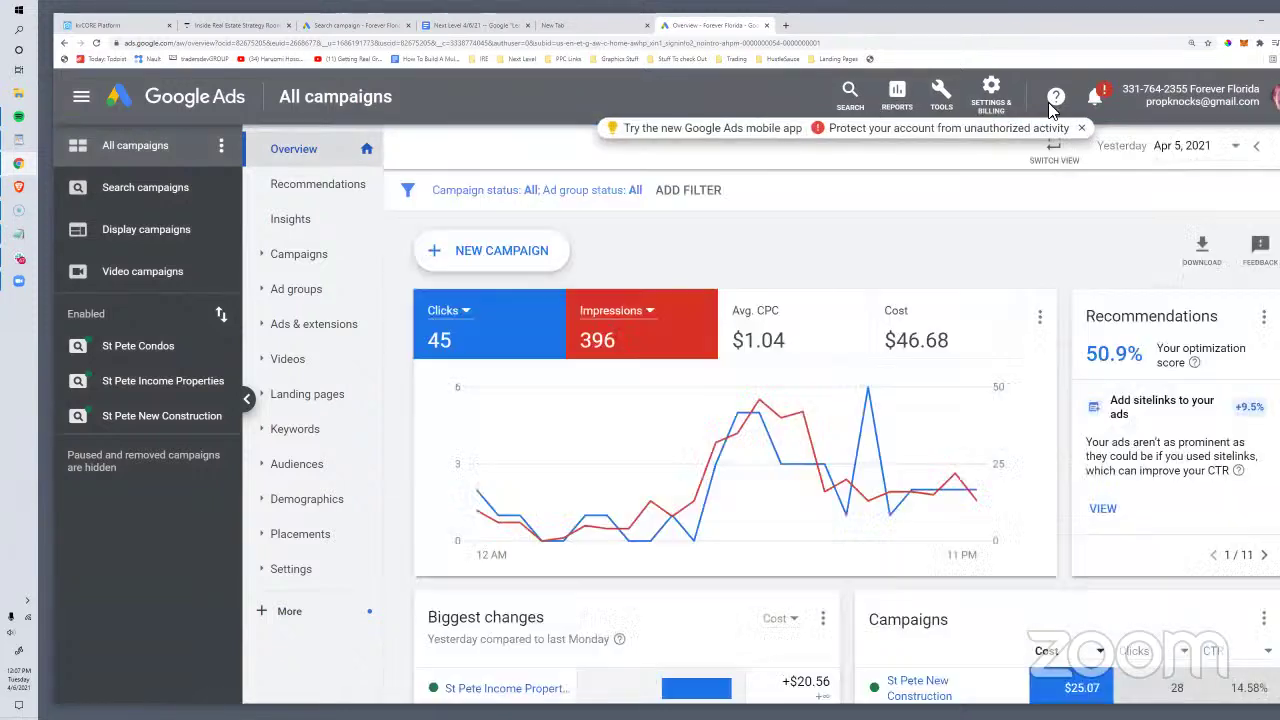
Step: Dismiss the notifications, review the Campaigns list, then return to the draft lead form
left_click(1085, 130)
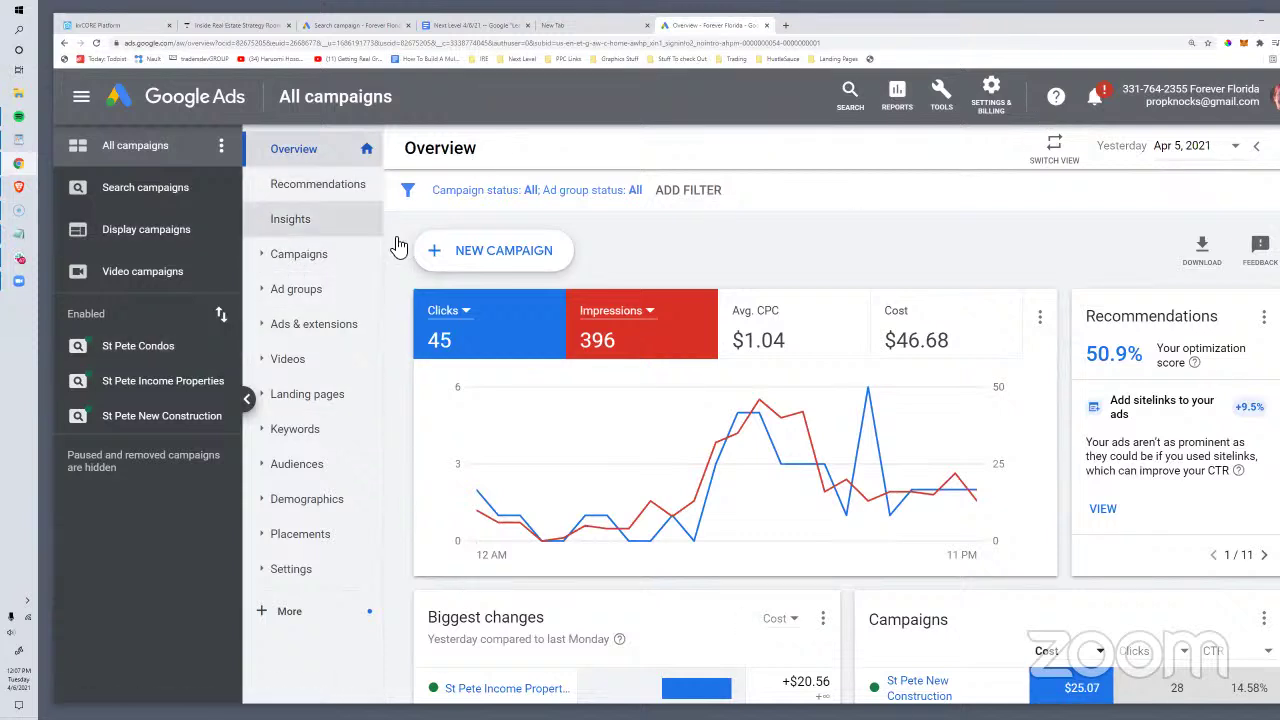
left_click(284, 256)
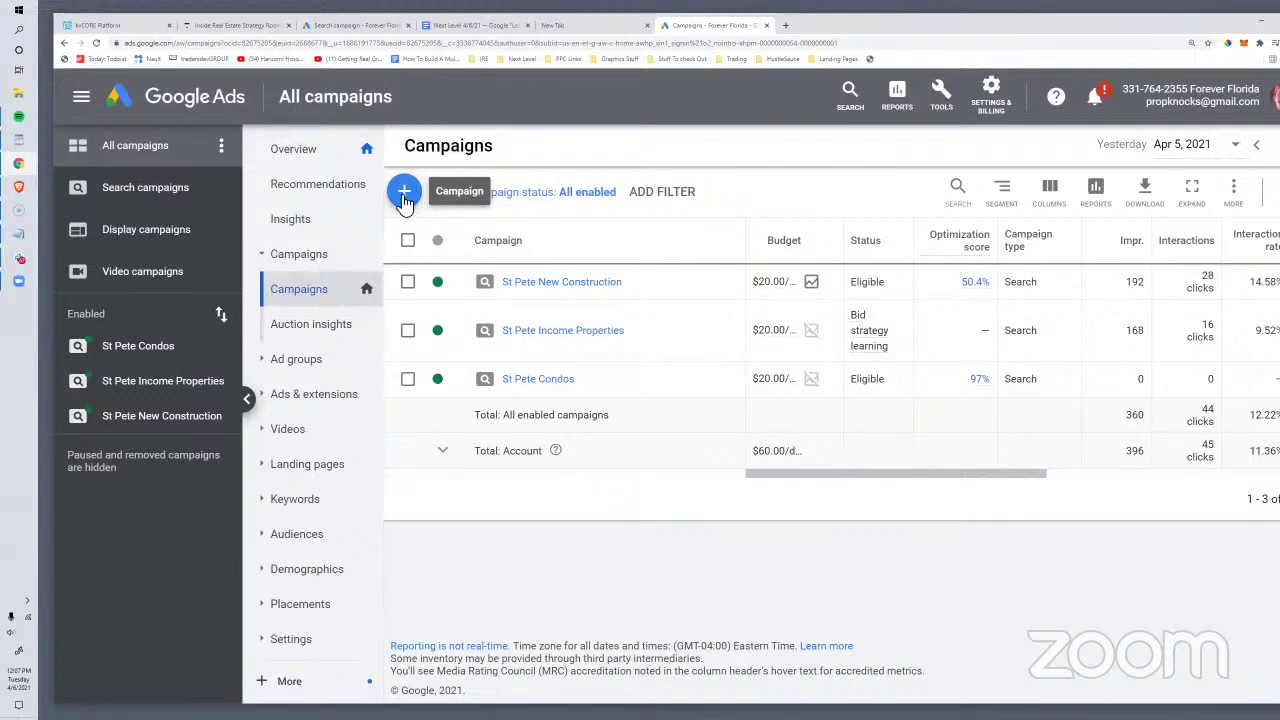
left_click(355, 25)
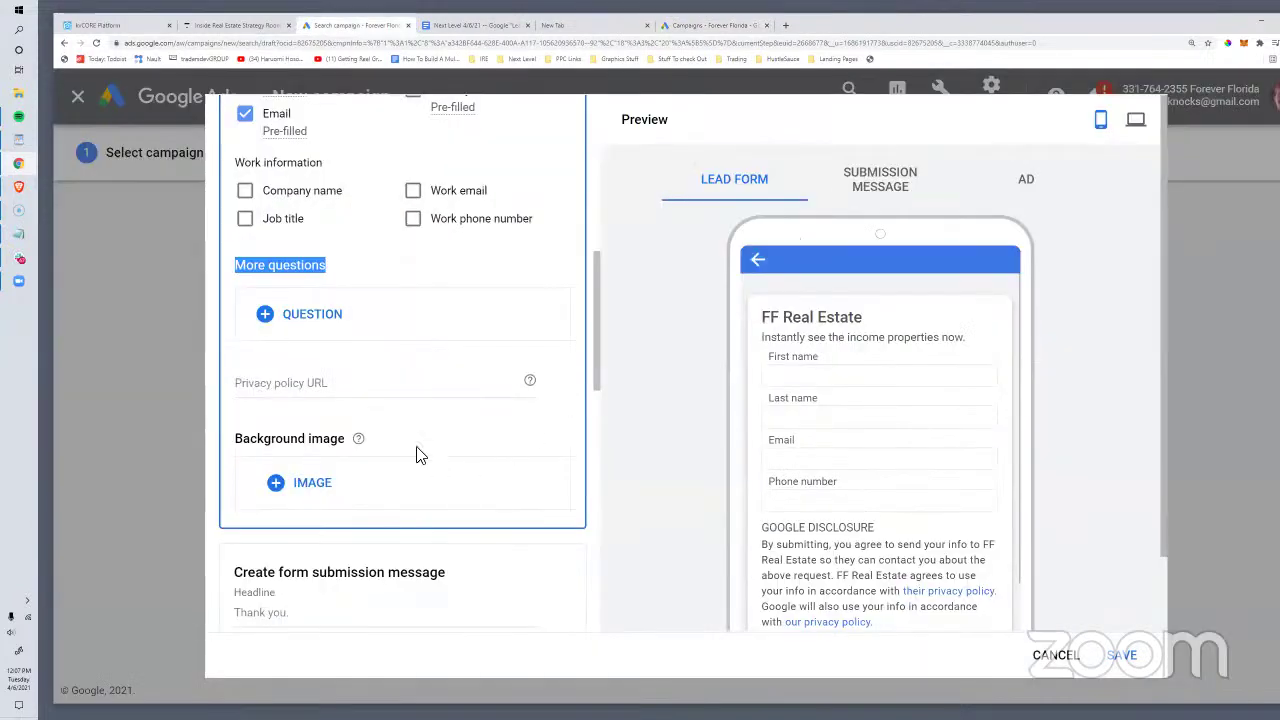
Step: Browse the Real estate suggested questions under More questions and close the list without adding any
scroll(408, 427, "down", 1)
scroll(903, 463, "down", 2)
scroll(983, 463, "up", 2)
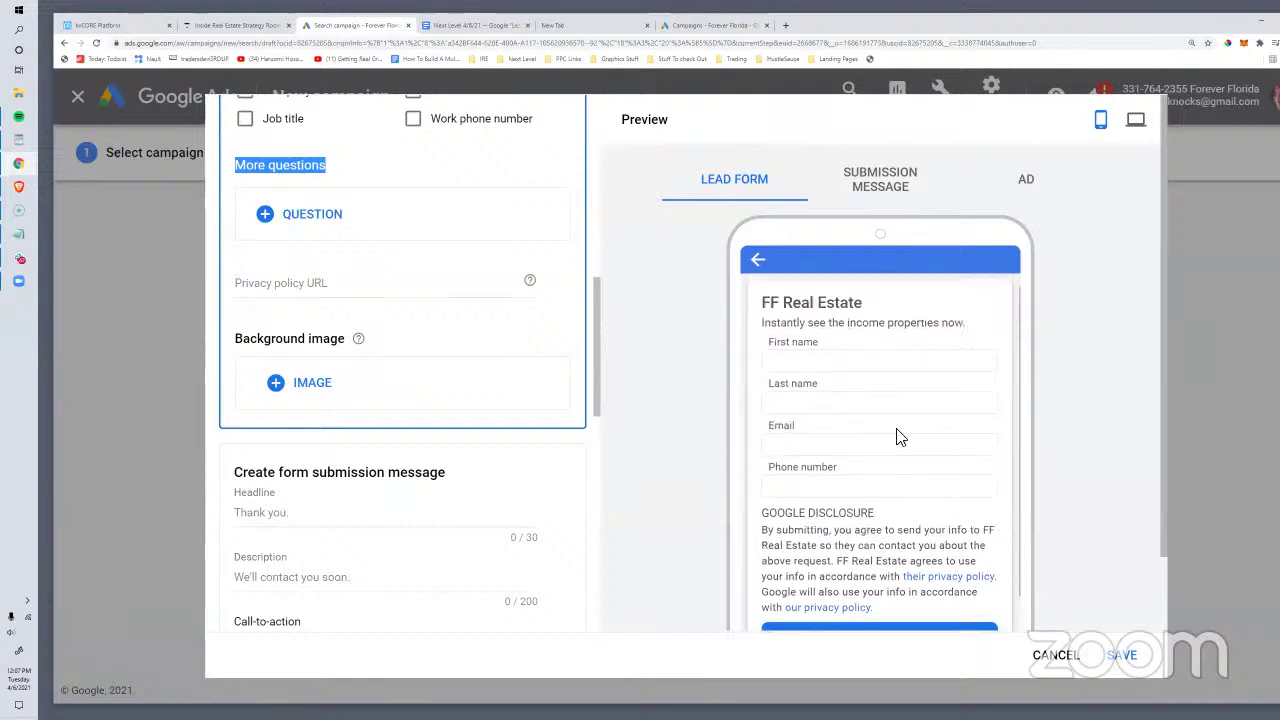
scroll(475, 389, "up", 1)
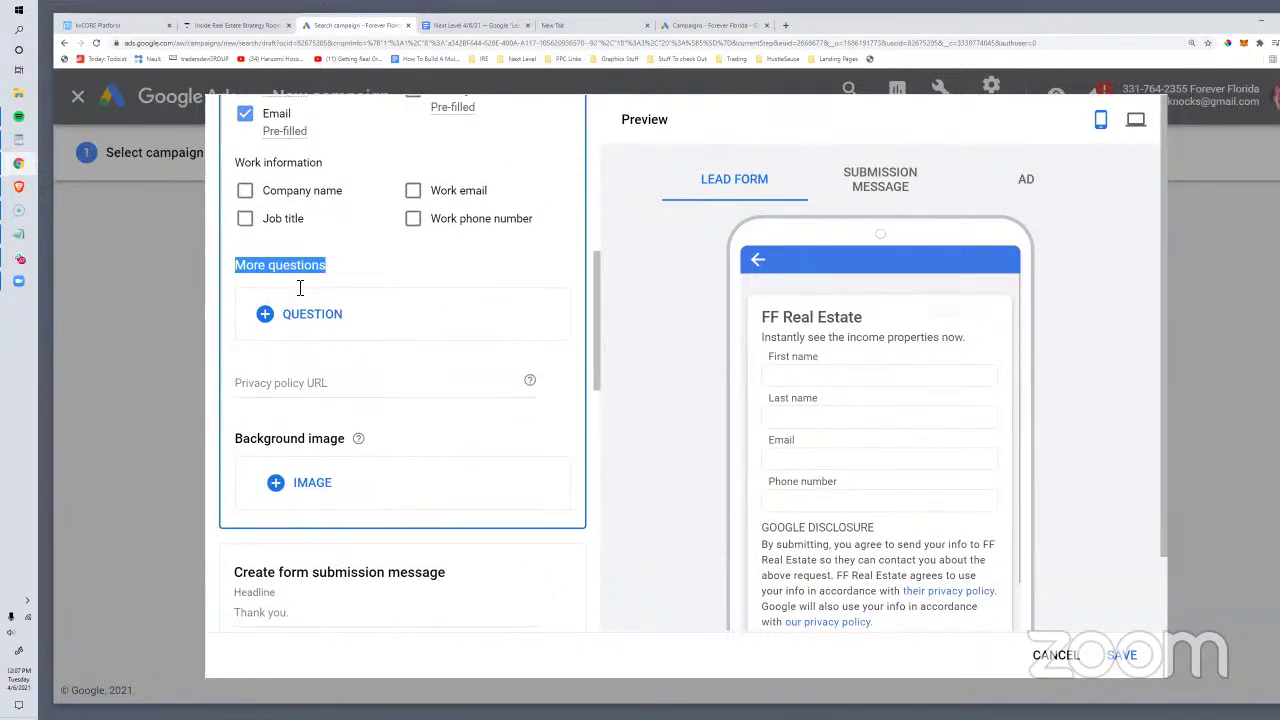
left_click(338, 327)
scroll(352, 452, "down", 1)
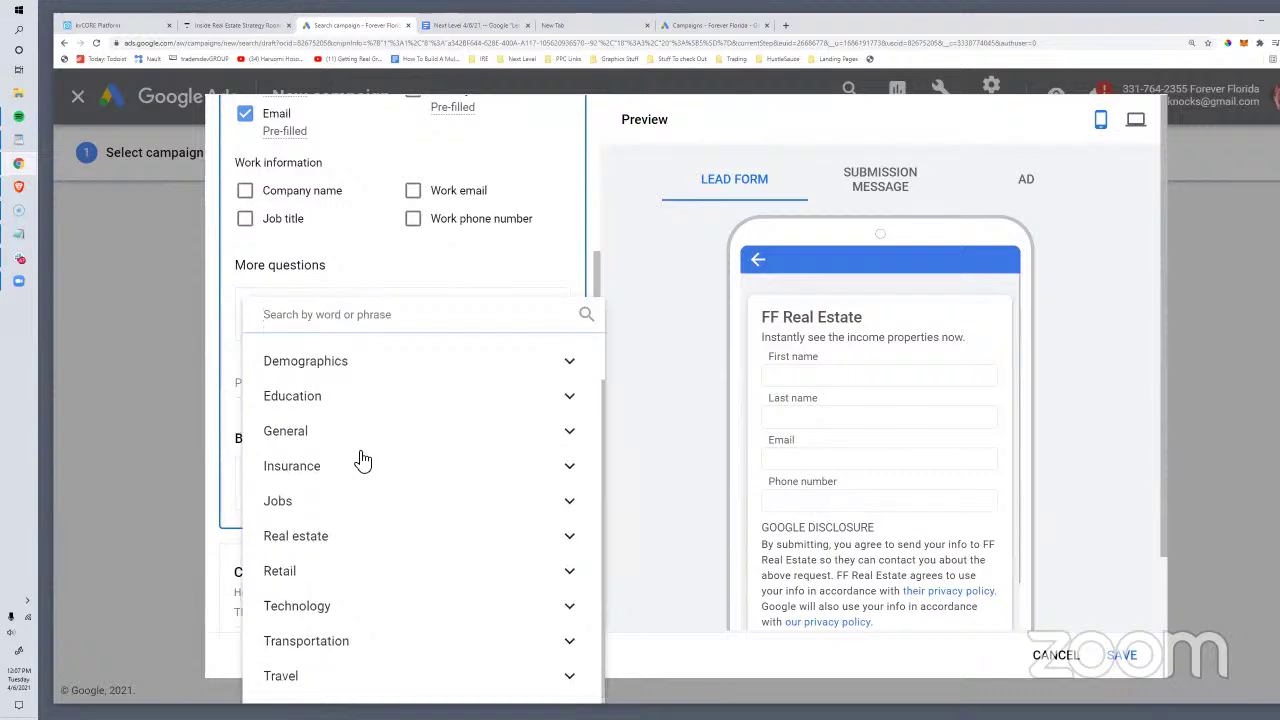
scroll(362, 458, "up", 1)
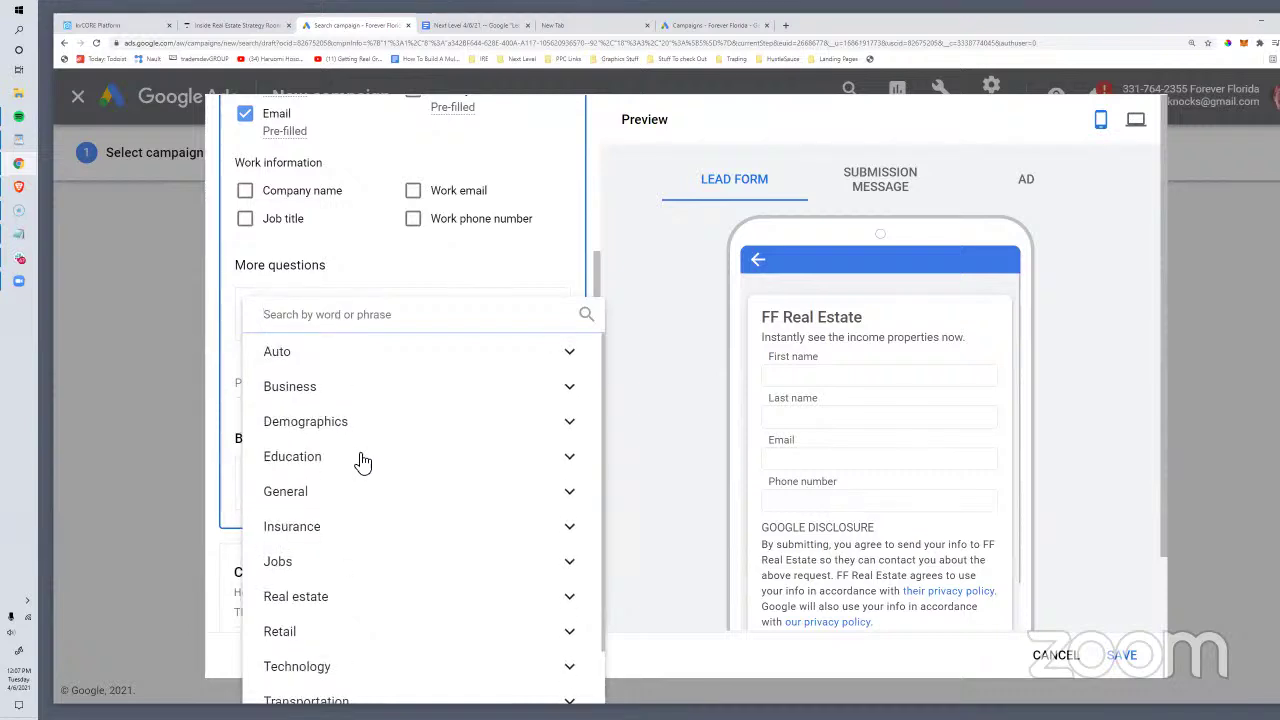
scroll(362, 461, "down", 1)
left_click(322, 538)
scroll(437, 443, "down", 2)
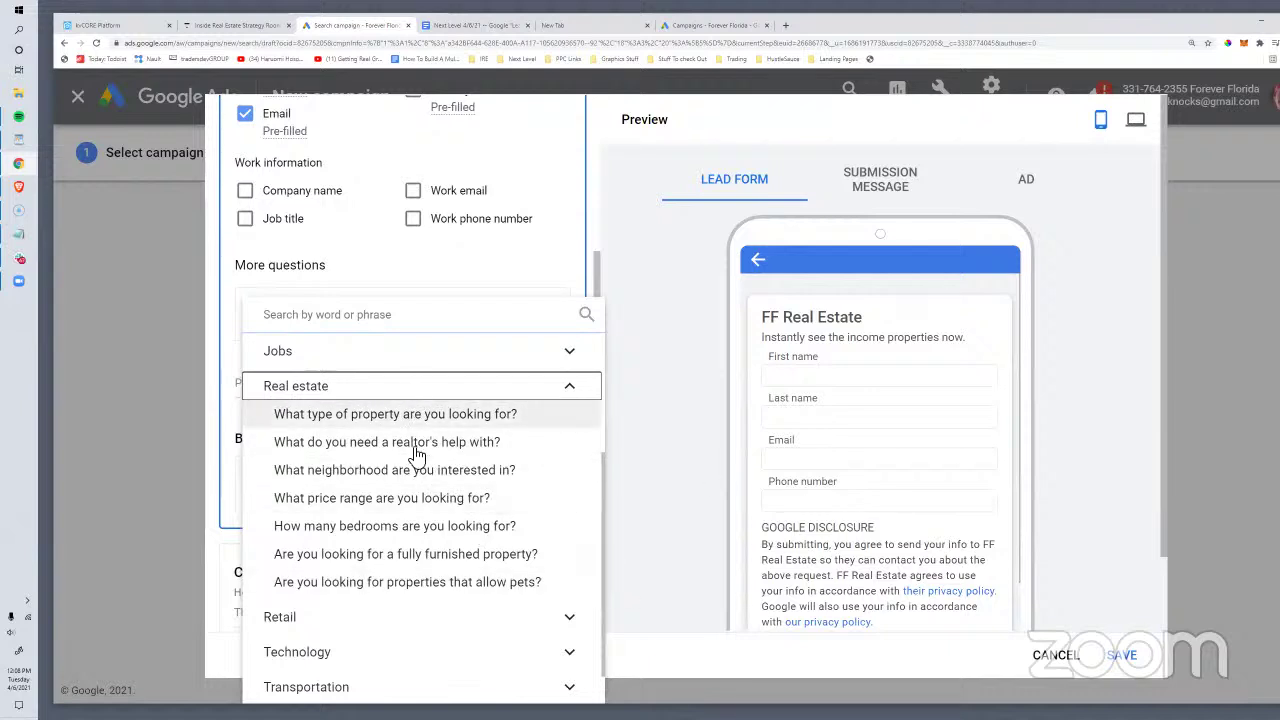
scroll(423, 534, "down", 1)
scroll(394, 457, "up", 2)
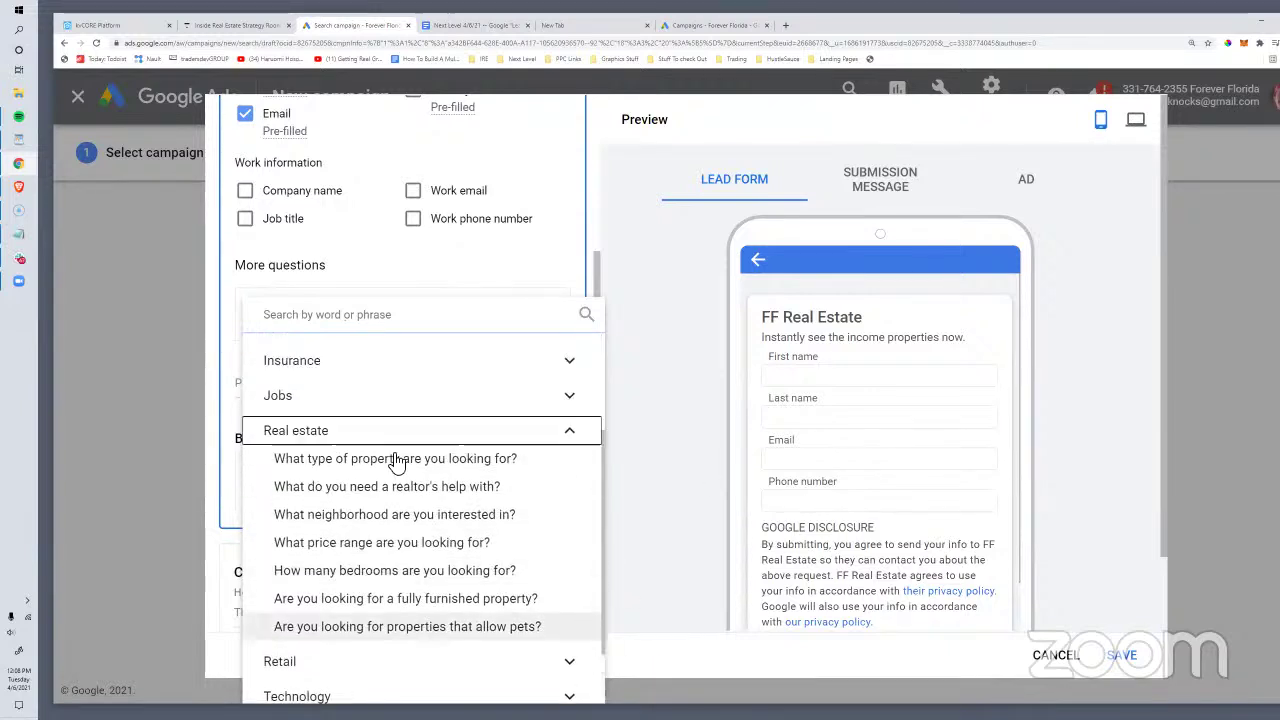
left_click(156, 438)
Step: Keep Learn more as the call-to-action, described as 'Access the list now.'
scroll(345, 348, "up", 1)
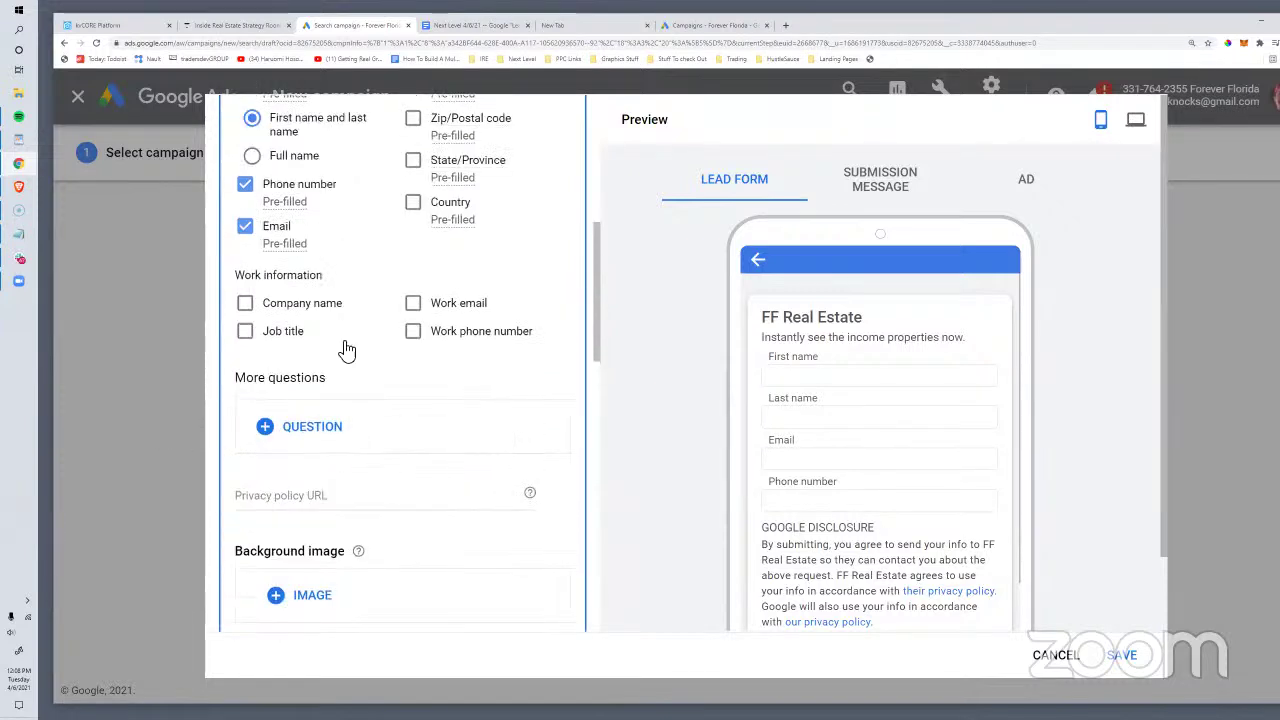
scroll(345, 348, "up", 1)
scroll(400, 380, "up", 1)
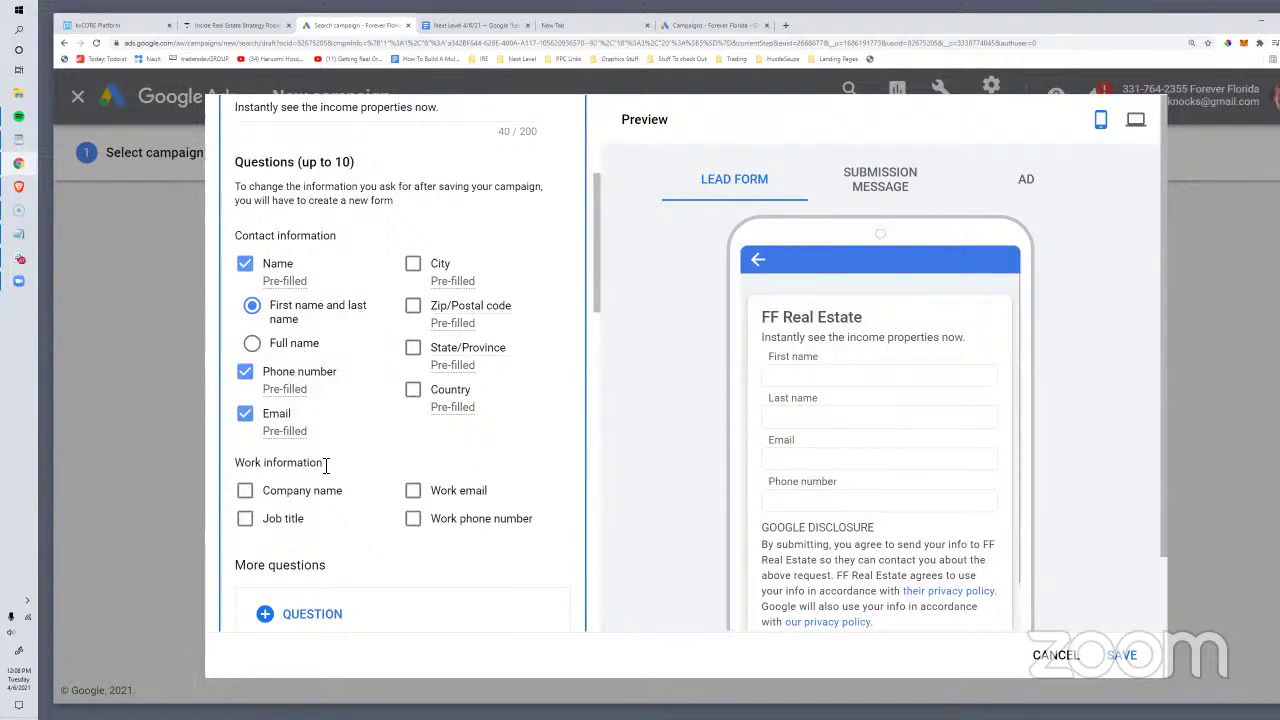
scroll(293, 389, "down", 10)
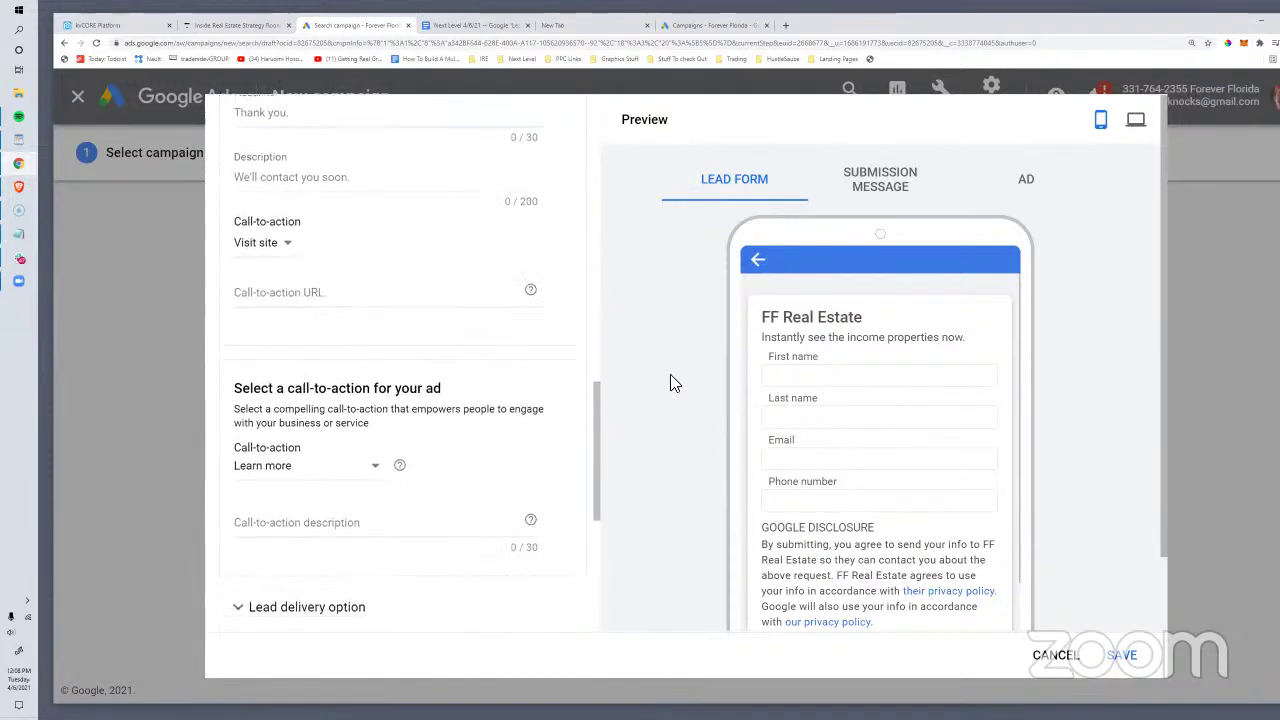
scroll(386, 349, "down", 2)
scroll(357, 457, "up", 3)
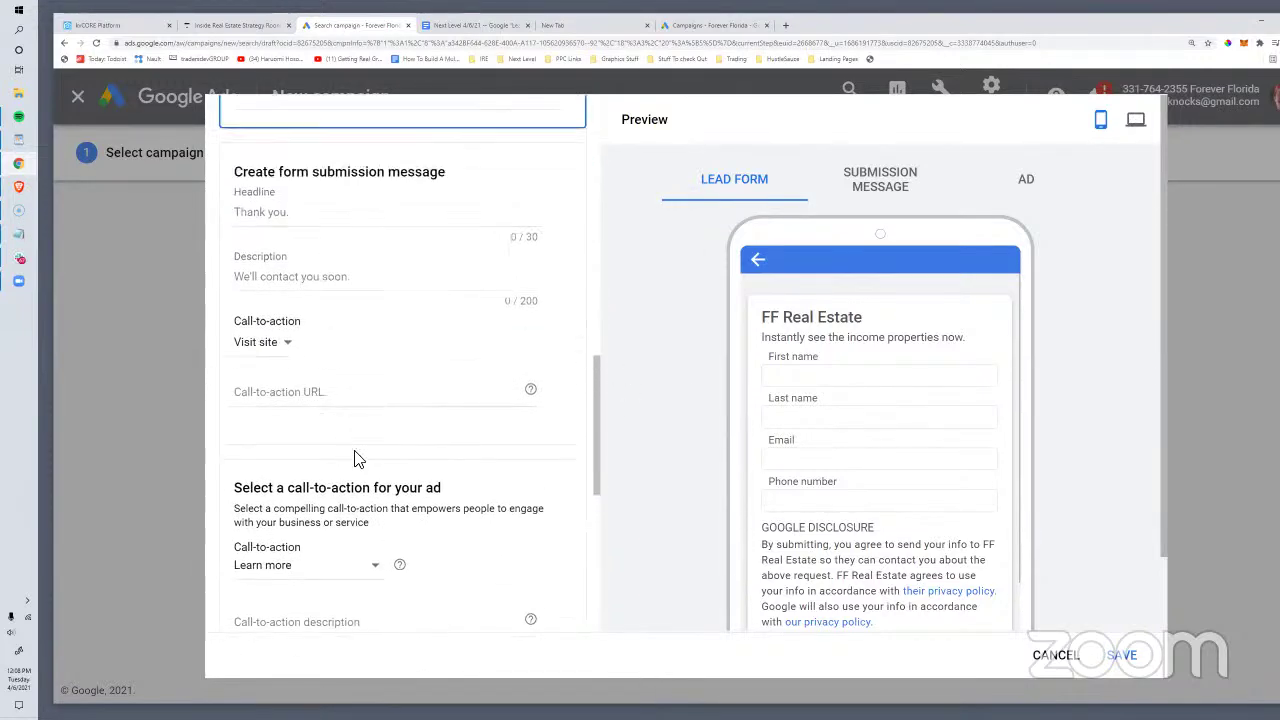
scroll(322, 450, "down", 2)
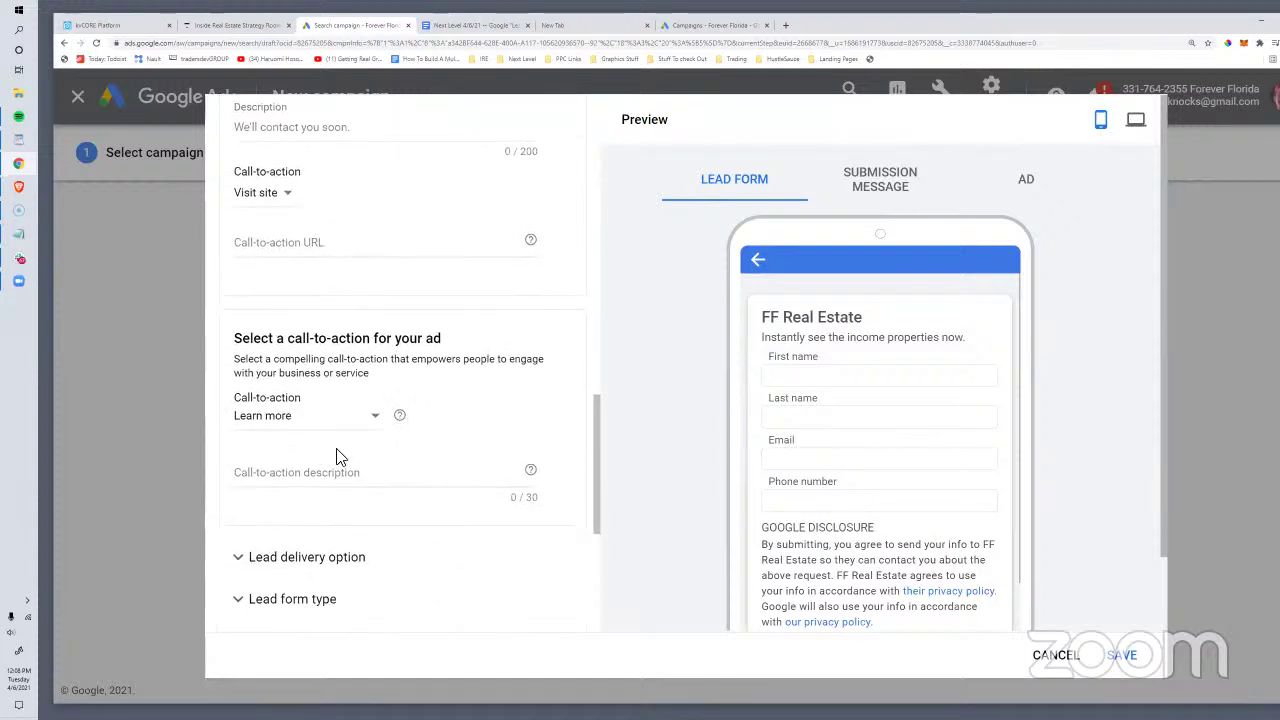
left_click(300, 415)
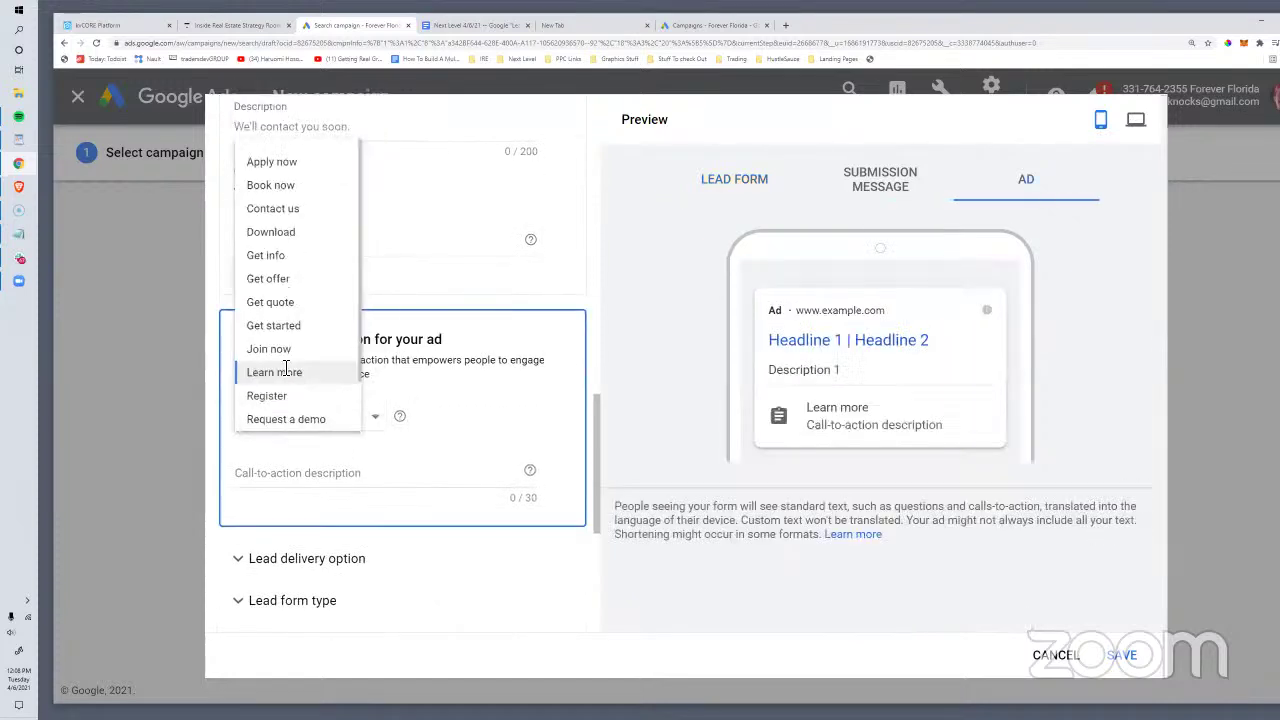
left_click(286, 371)
left_click(288, 469)
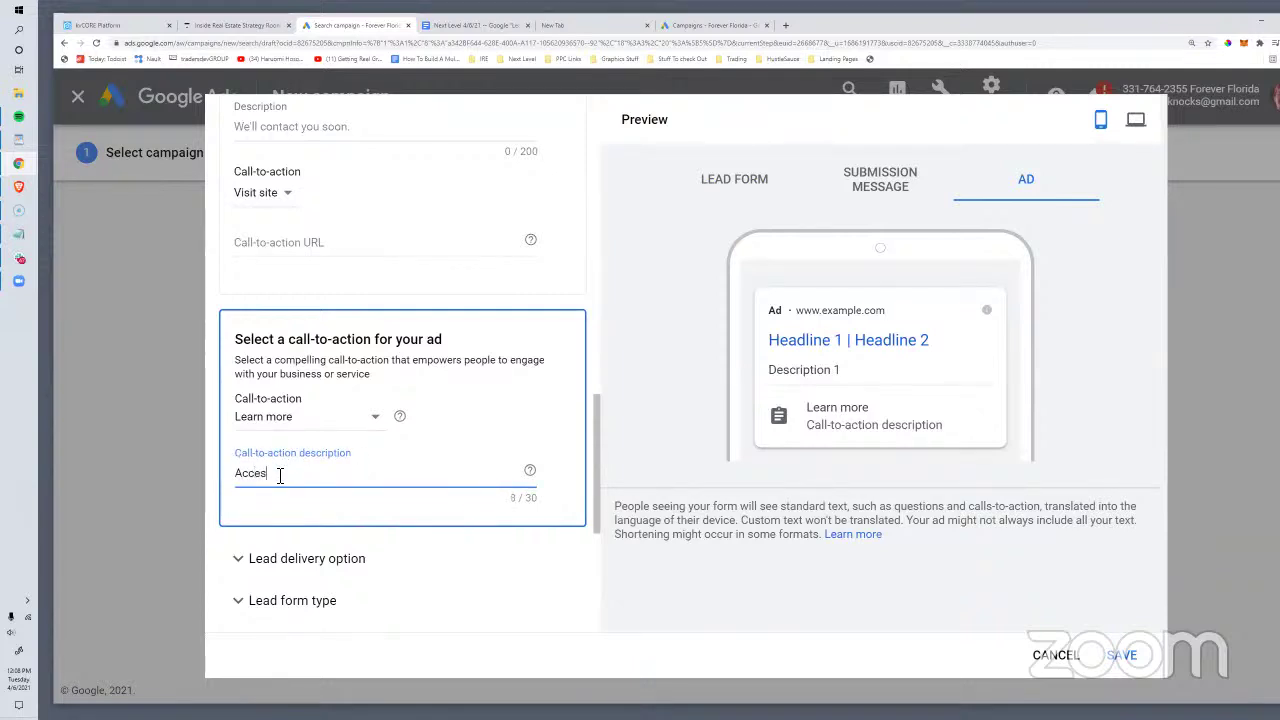
type("Access the list now.")
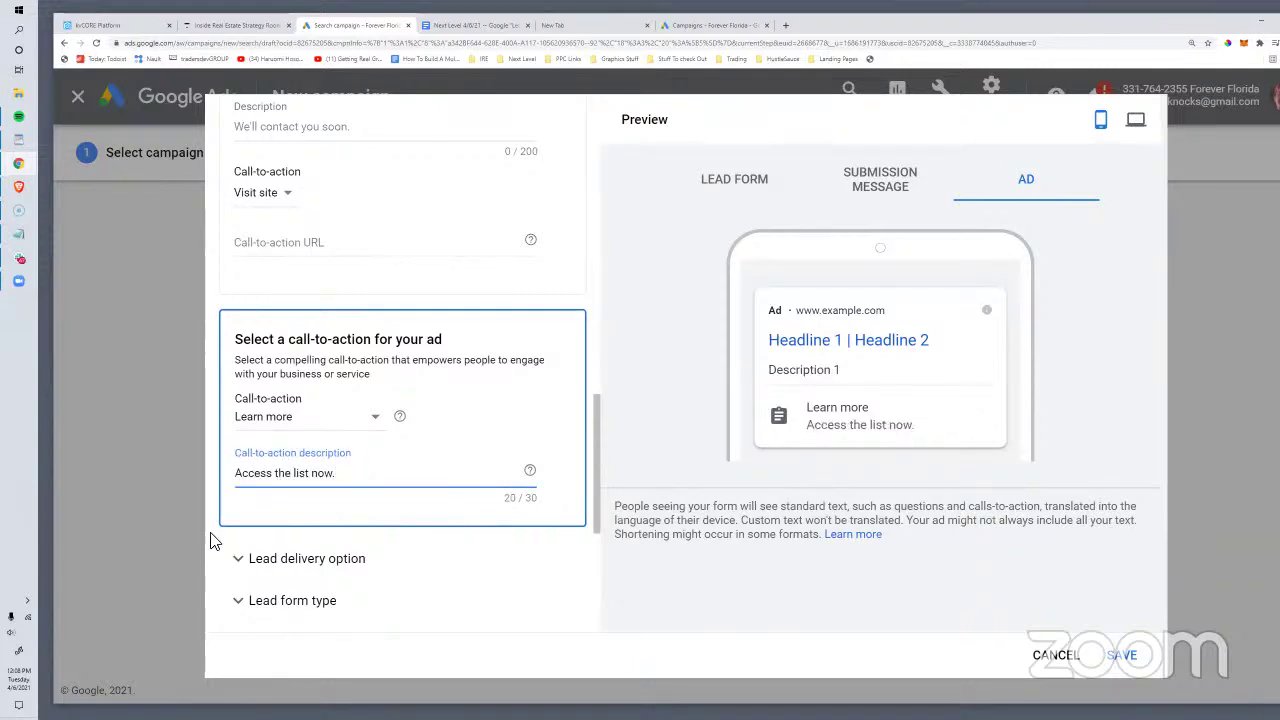
left_click(330, 558)
scroll(447, 307, "down", 2)
Step: Expand the webhook alternatives and lead form type, try More volume, then reselect Higher intent
scroll(447, 307, "down", 3)
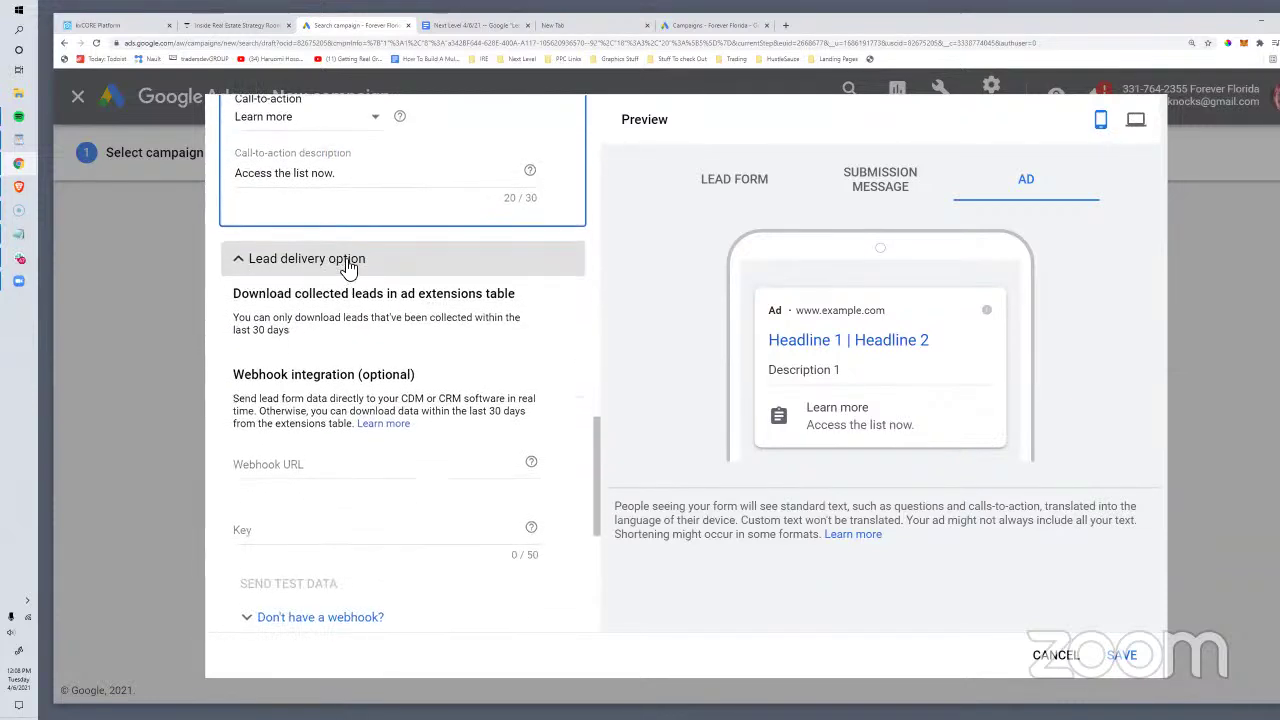
scroll(352, 319, "down", 1)
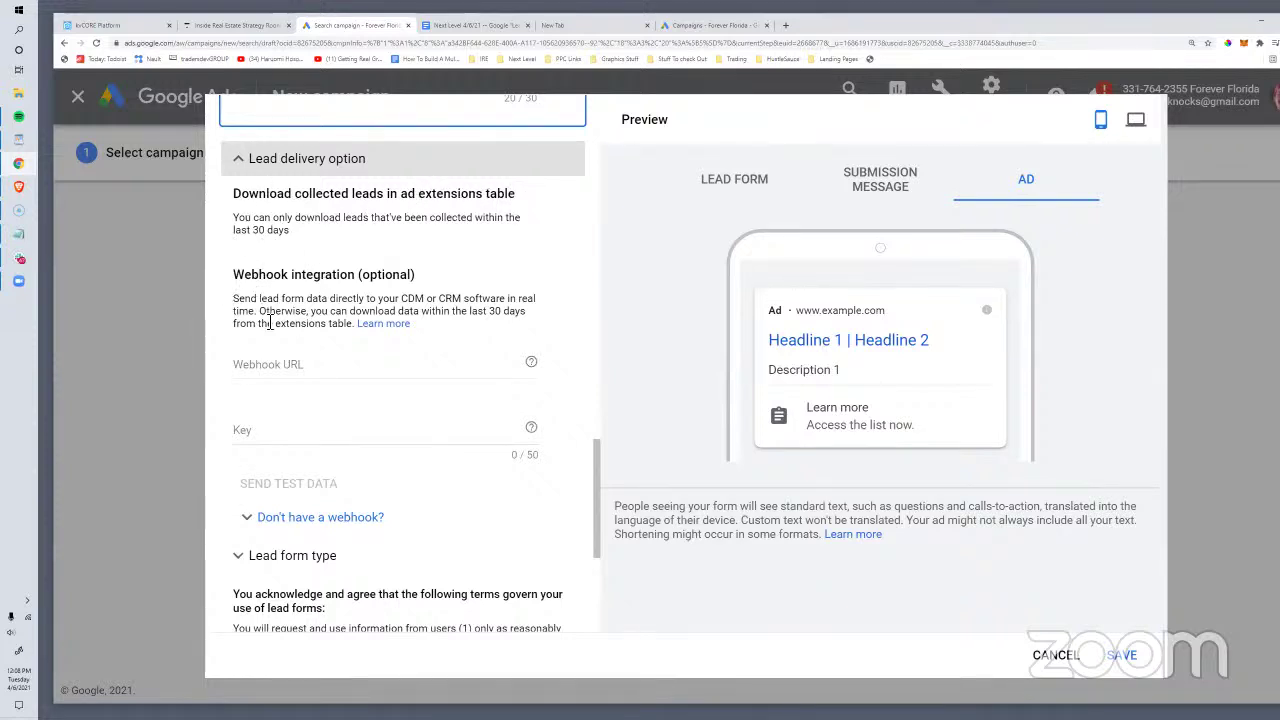
scroll(323, 422, "down", 2)
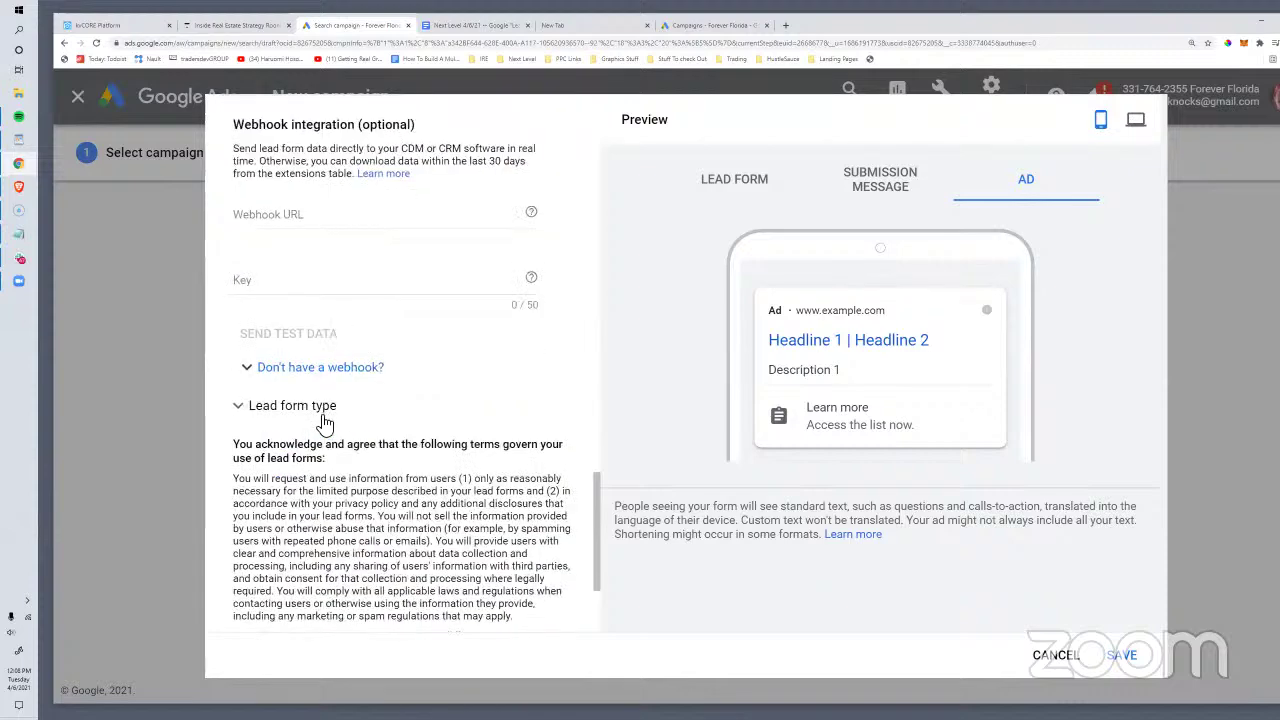
left_click(298, 367)
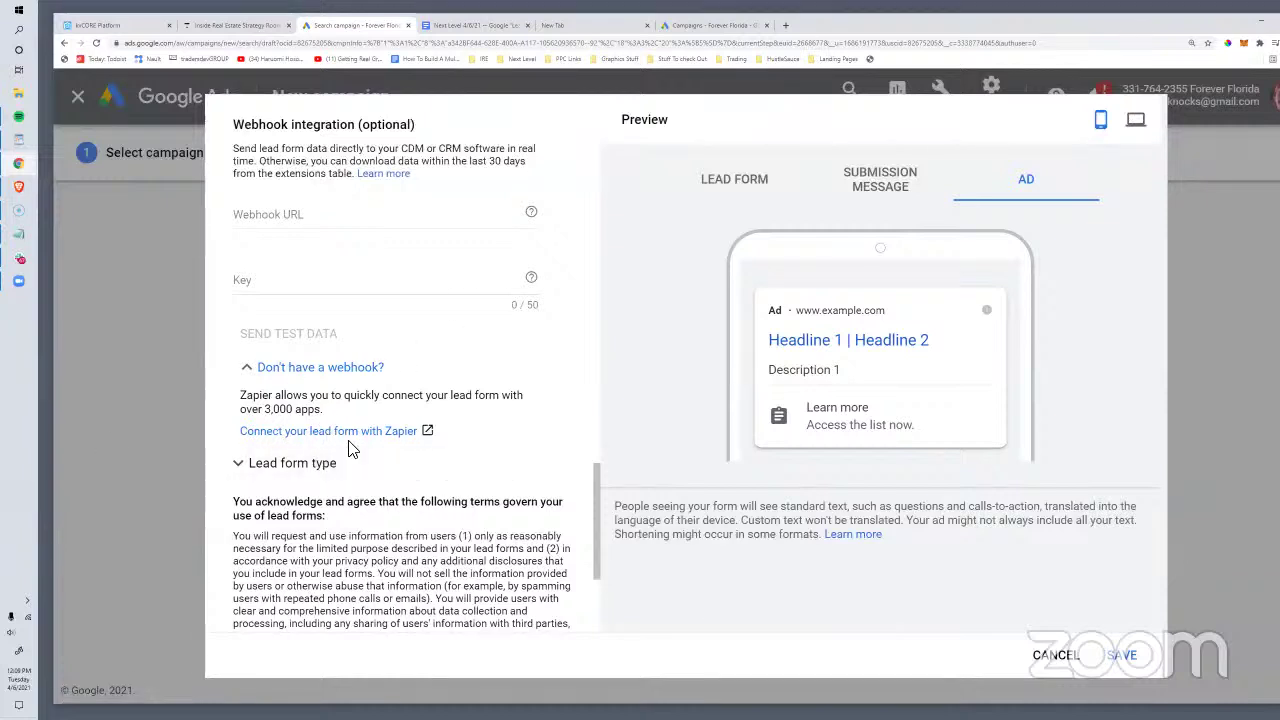
left_click(345, 462)
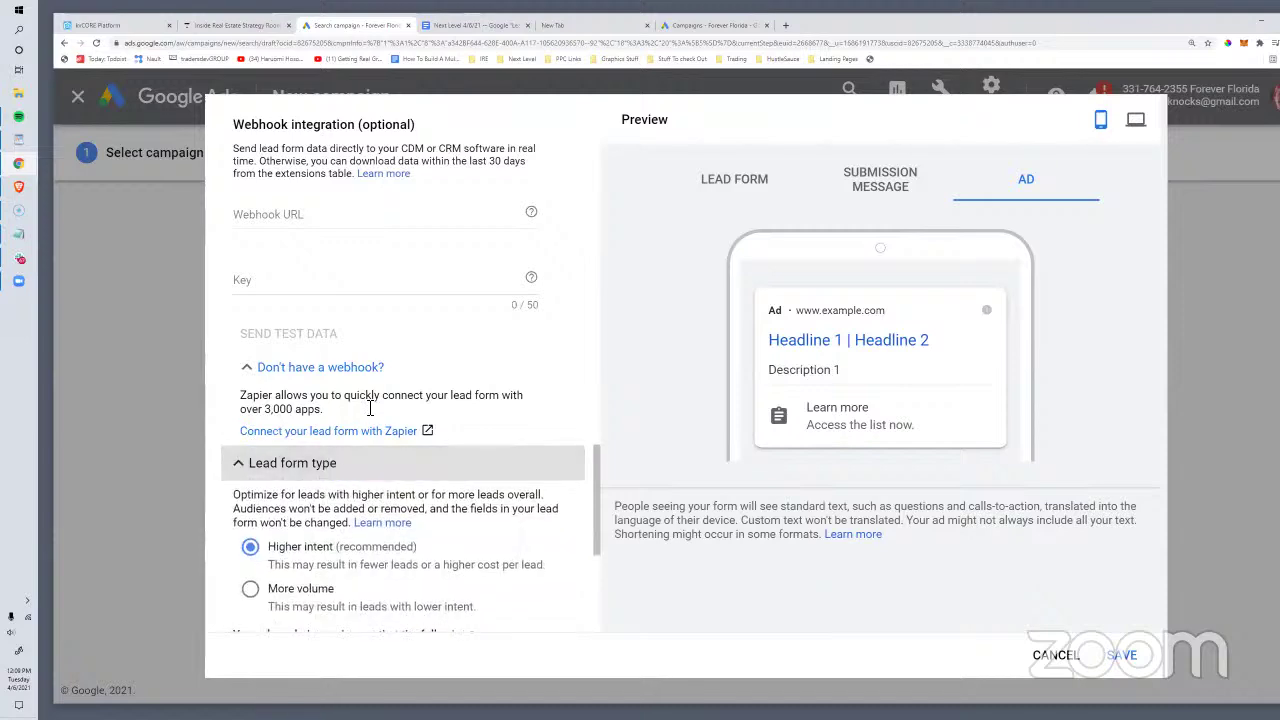
scroll(381, 408, "down", 1)
scroll(371, 366, "up", 1)
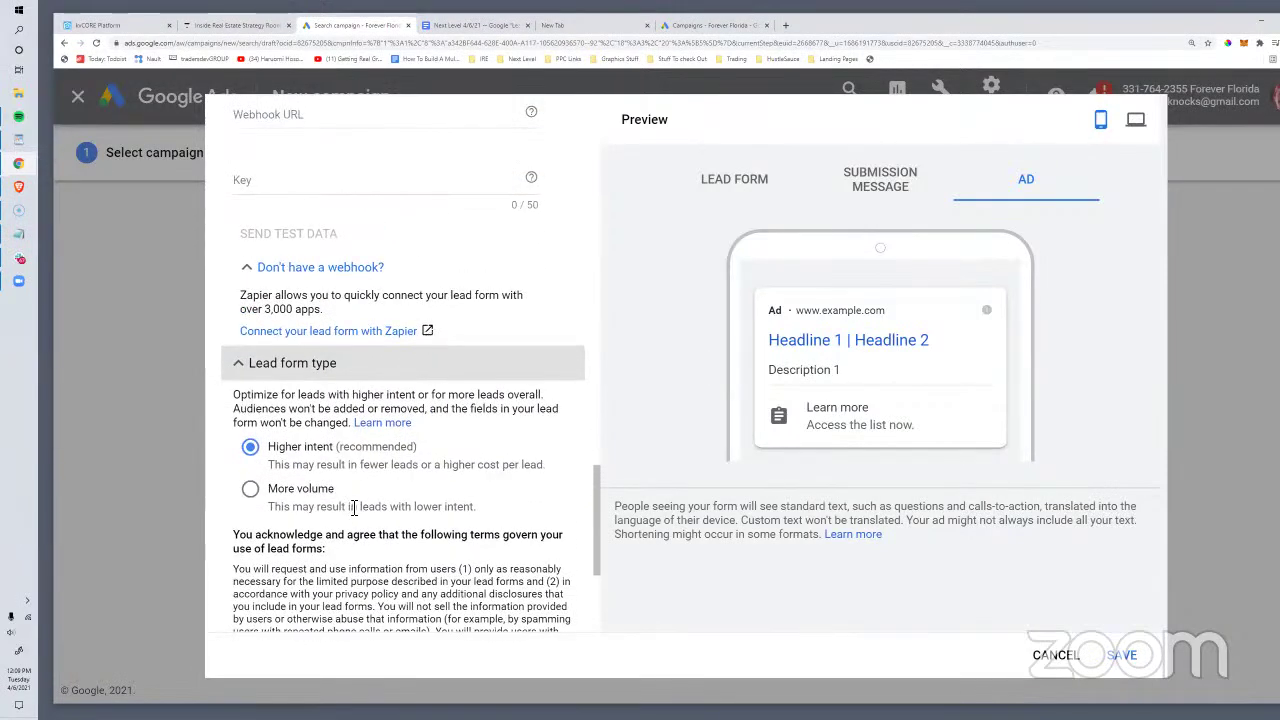
scroll(354, 507, "down", 1)
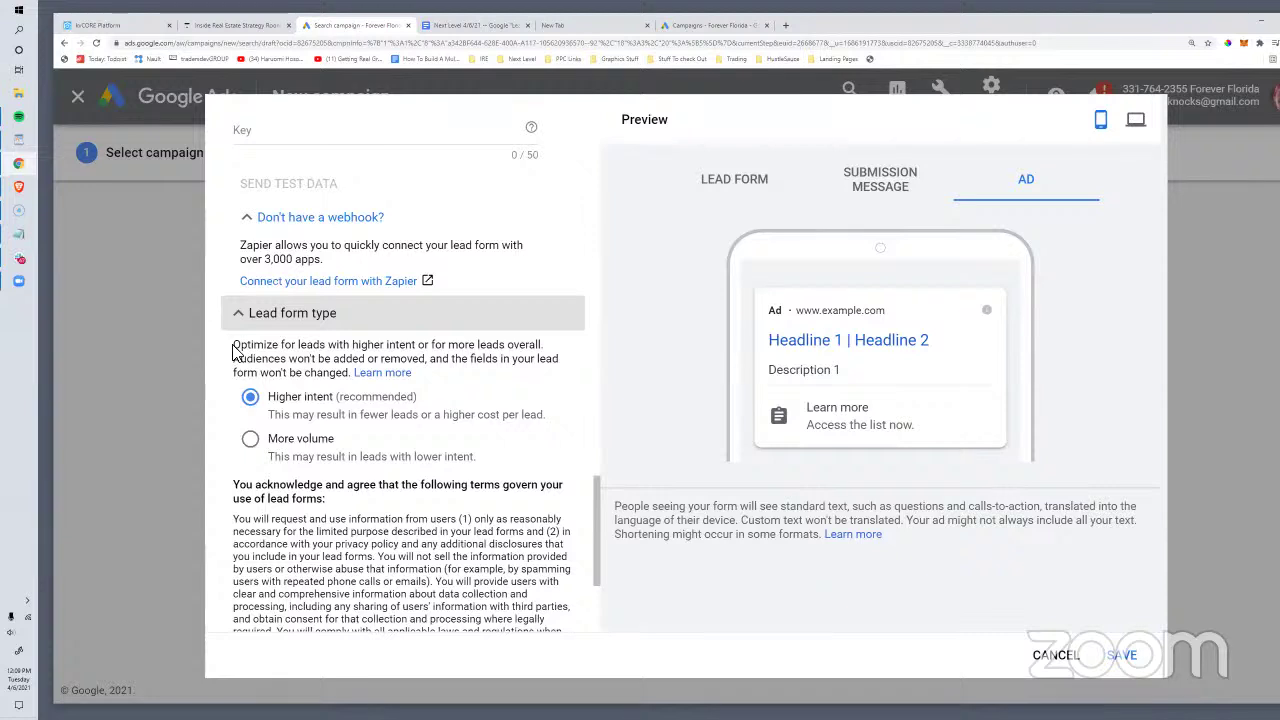
left_click_drag(232, 350, 438, 386)
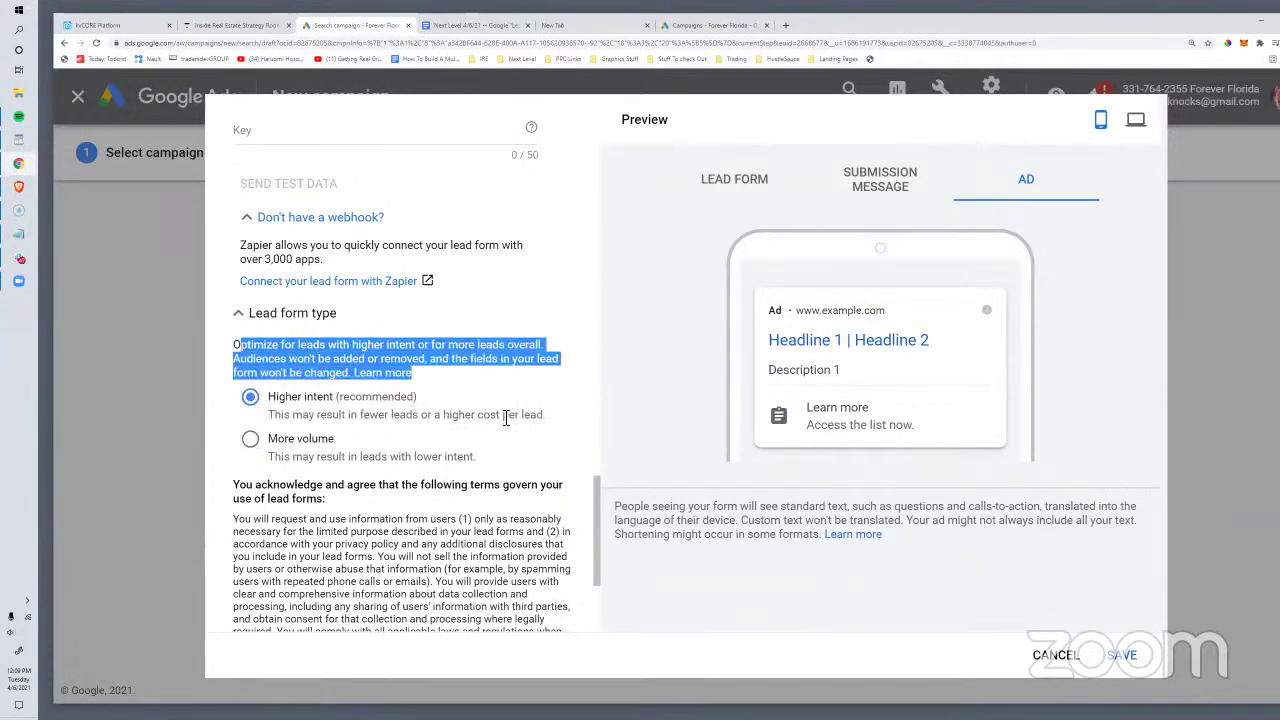
left_click(250, 439)
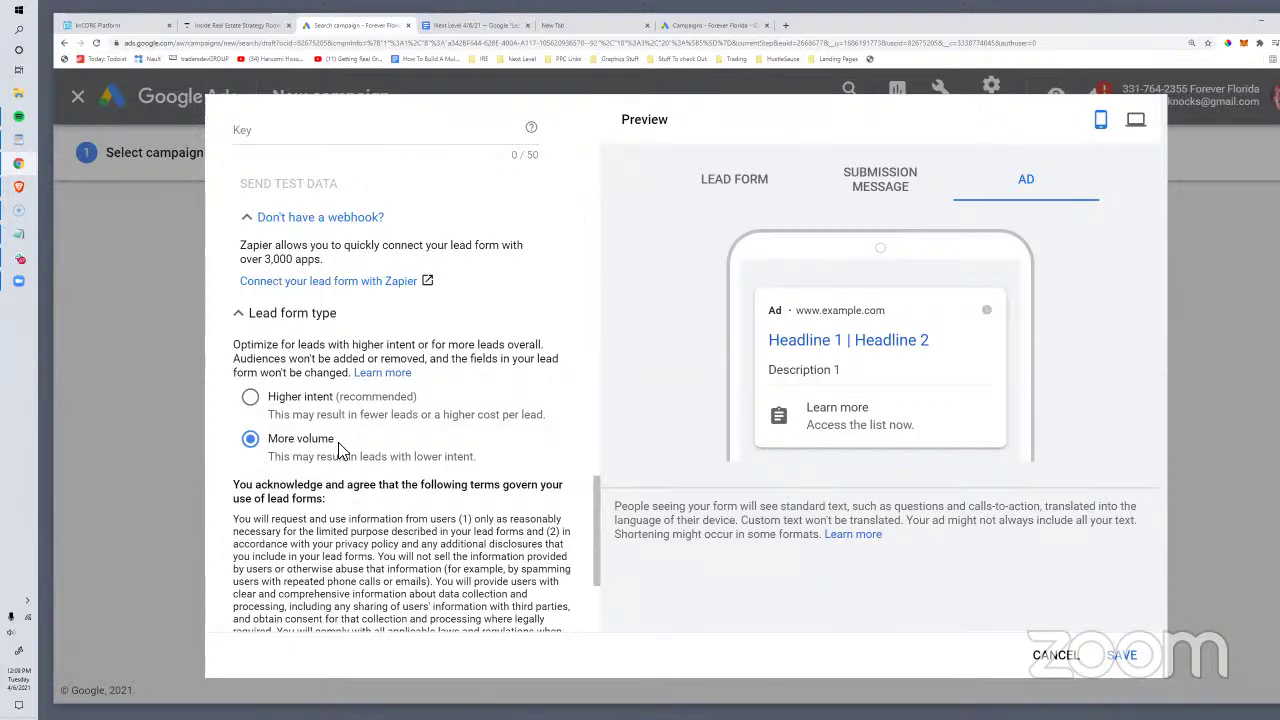
scroll(340, 450, "down", 3)
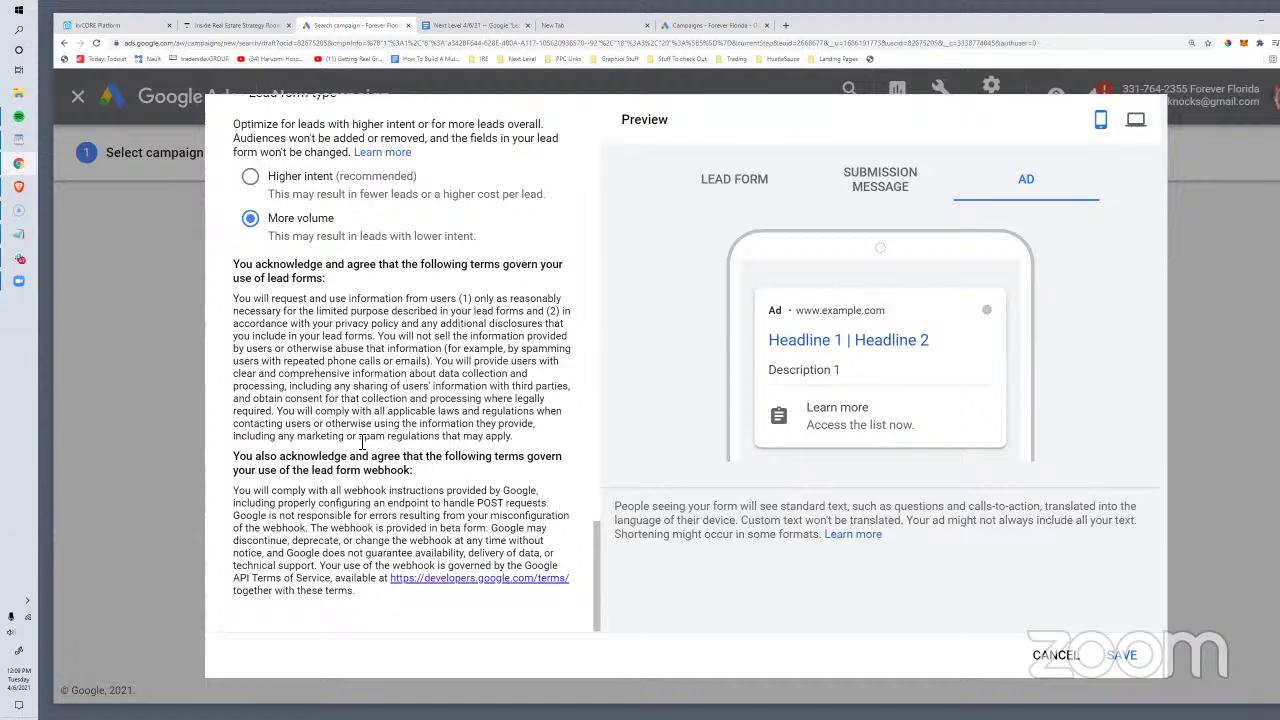
scroll(362, 444, "up", 3)
left_click(250, 476)
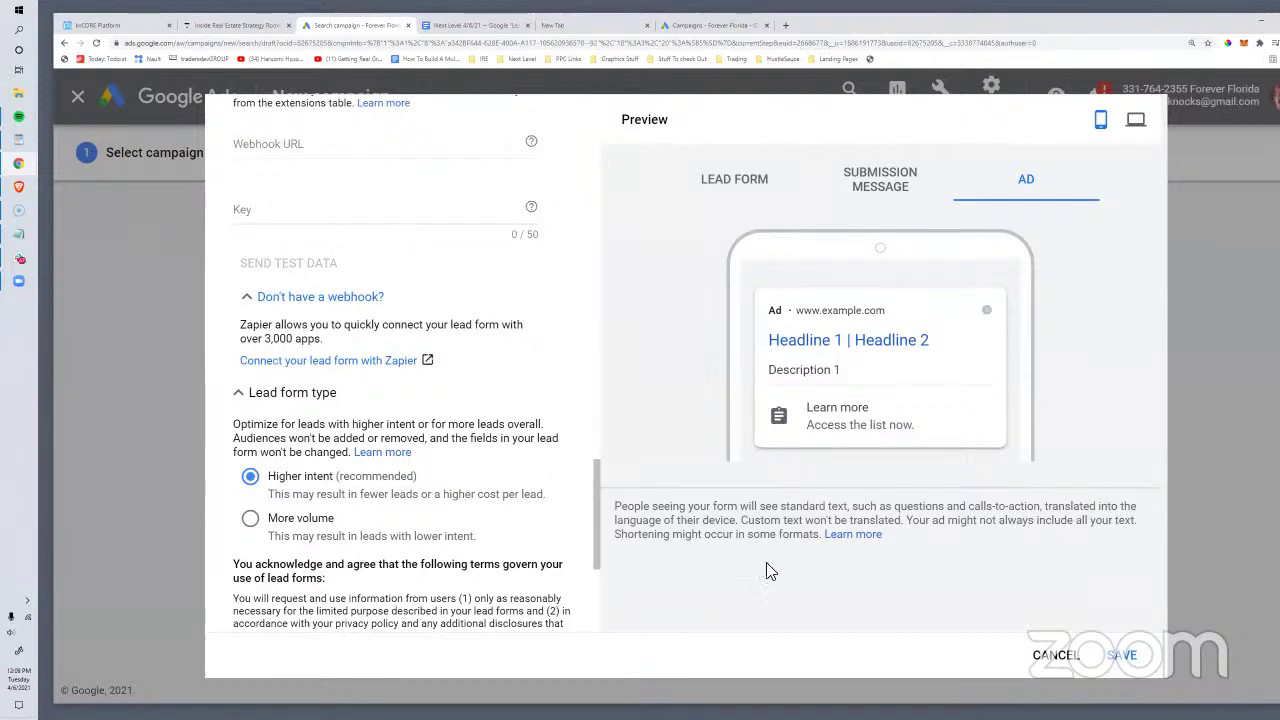
Step: Cancel the lead form and save the campaign settings to reach Set up ad groups
left_click(1048, 655)
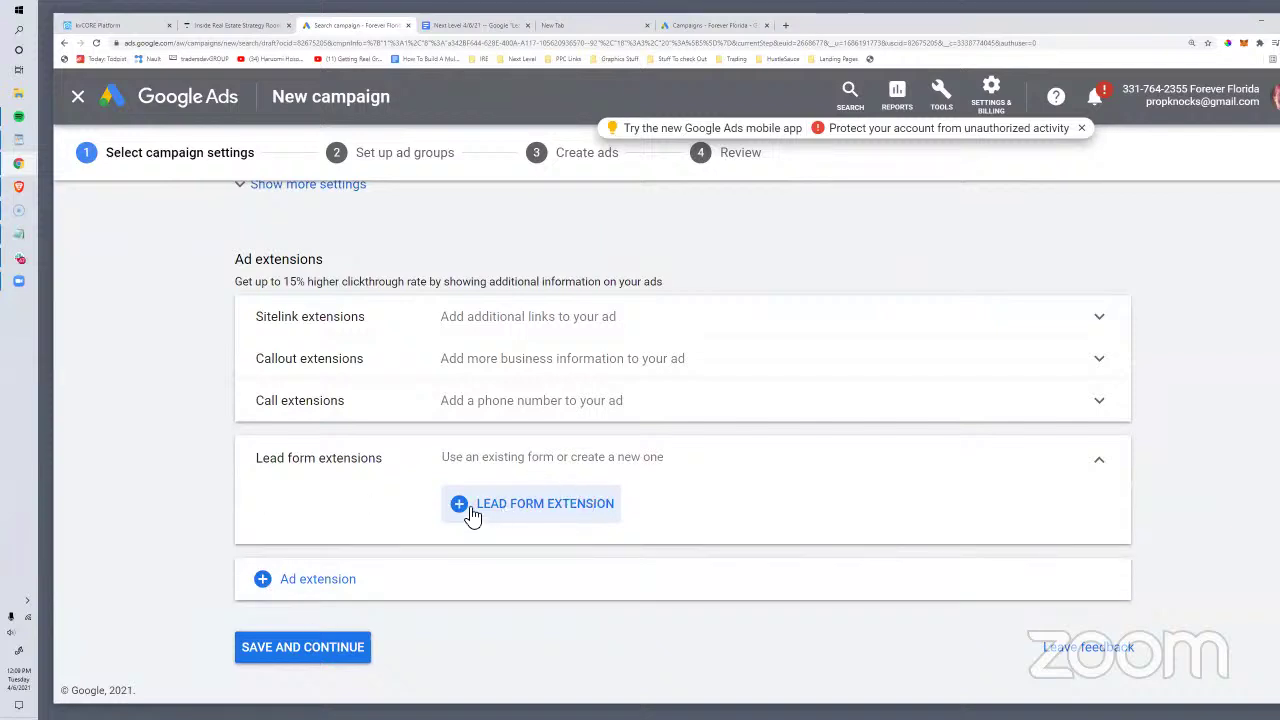
left_click(332, 648)
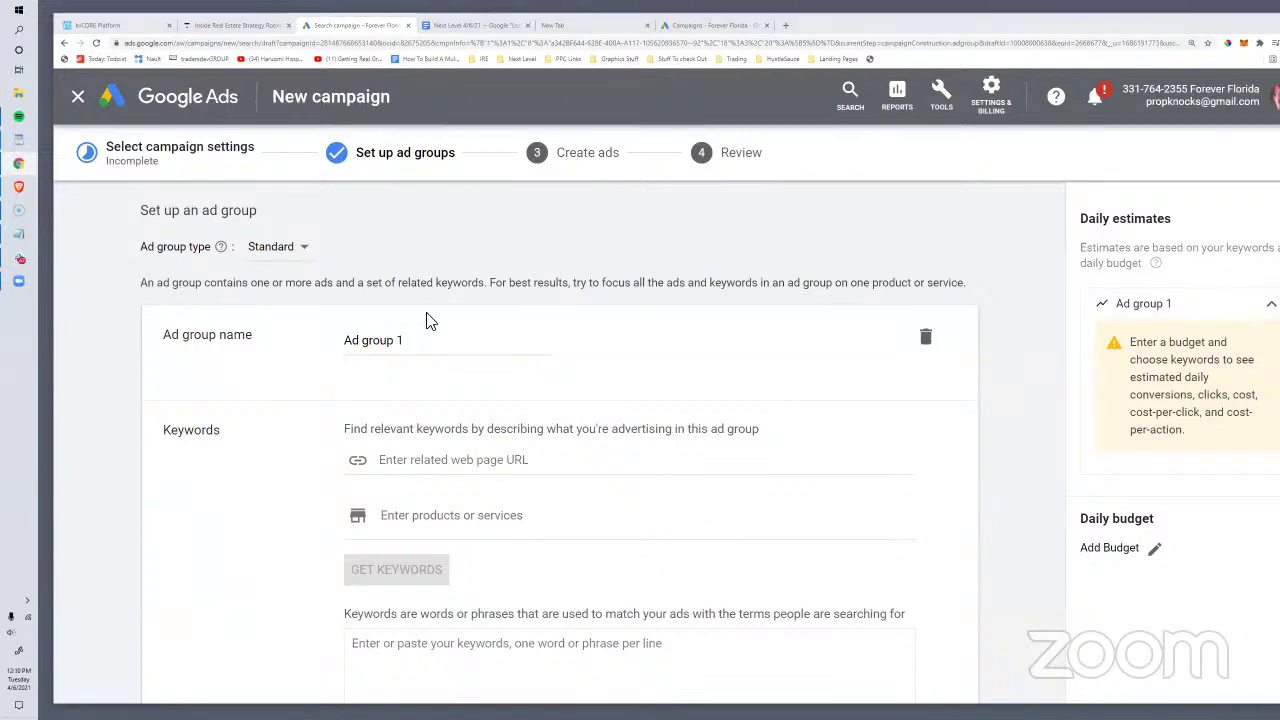
scroll(432, 314, "down", 4)
scroll(432, 314, "up", 4)
scroll(416, 314, "down", 4)
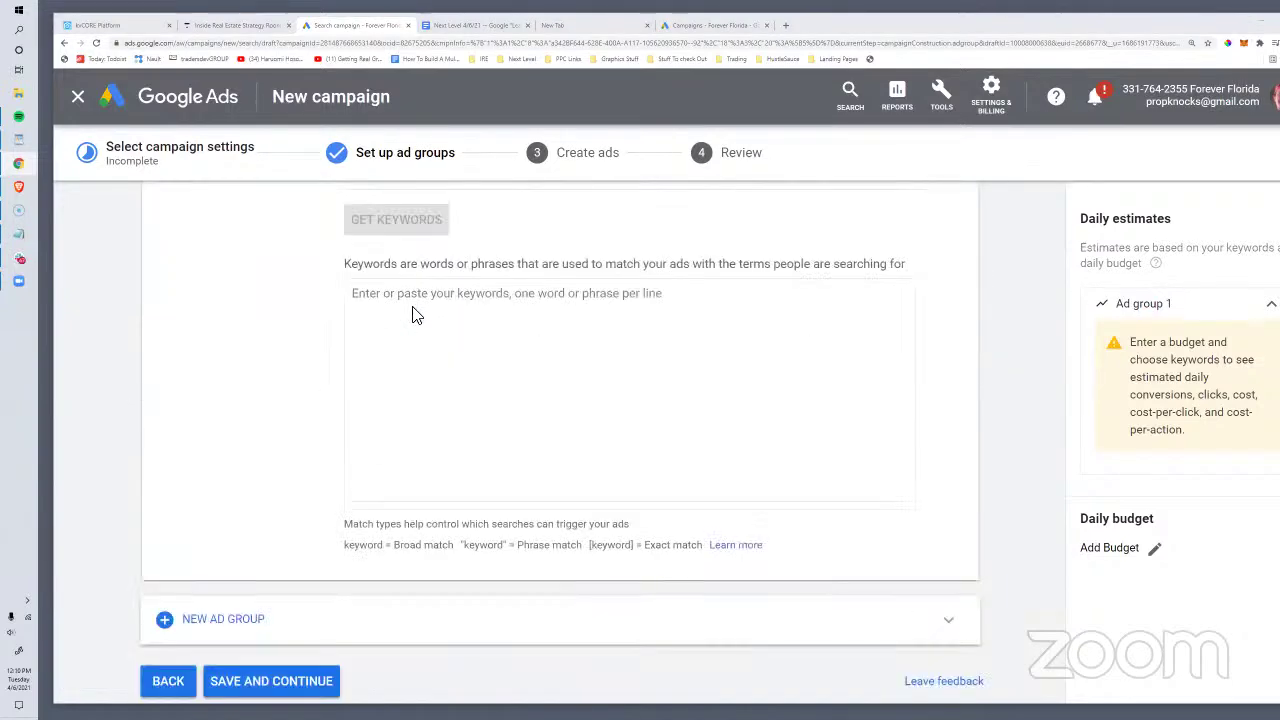
scroll(416, 314, "up", 4)
scroll(418, 310, "down", 4)
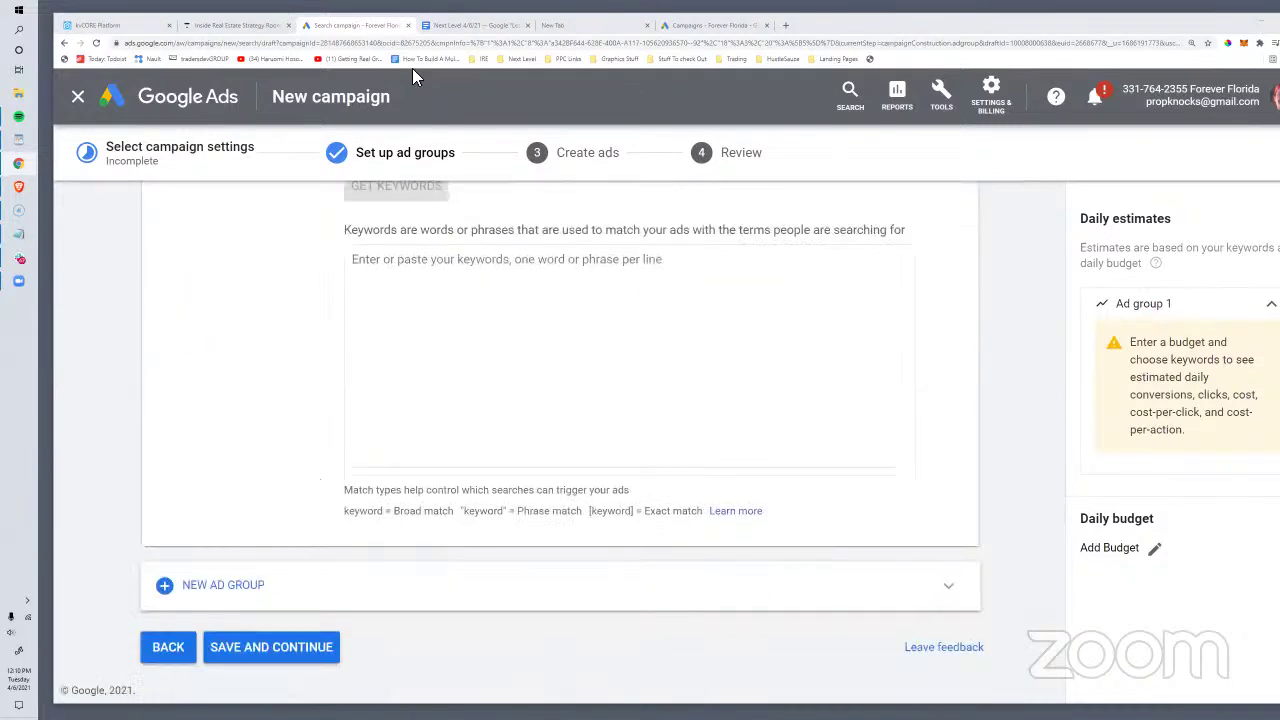
Step: Load the custom kvCORE landing page (/ask/c) in a new tab
left_click(785, 25)
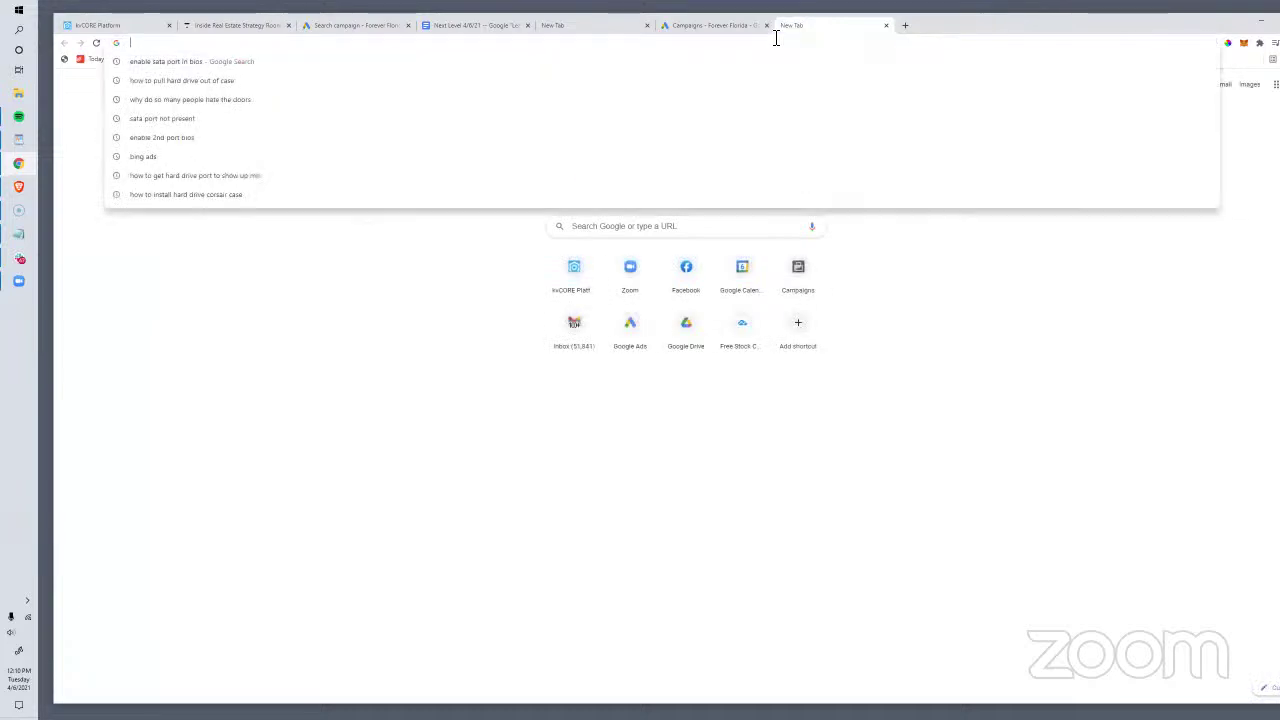
type("ryan")
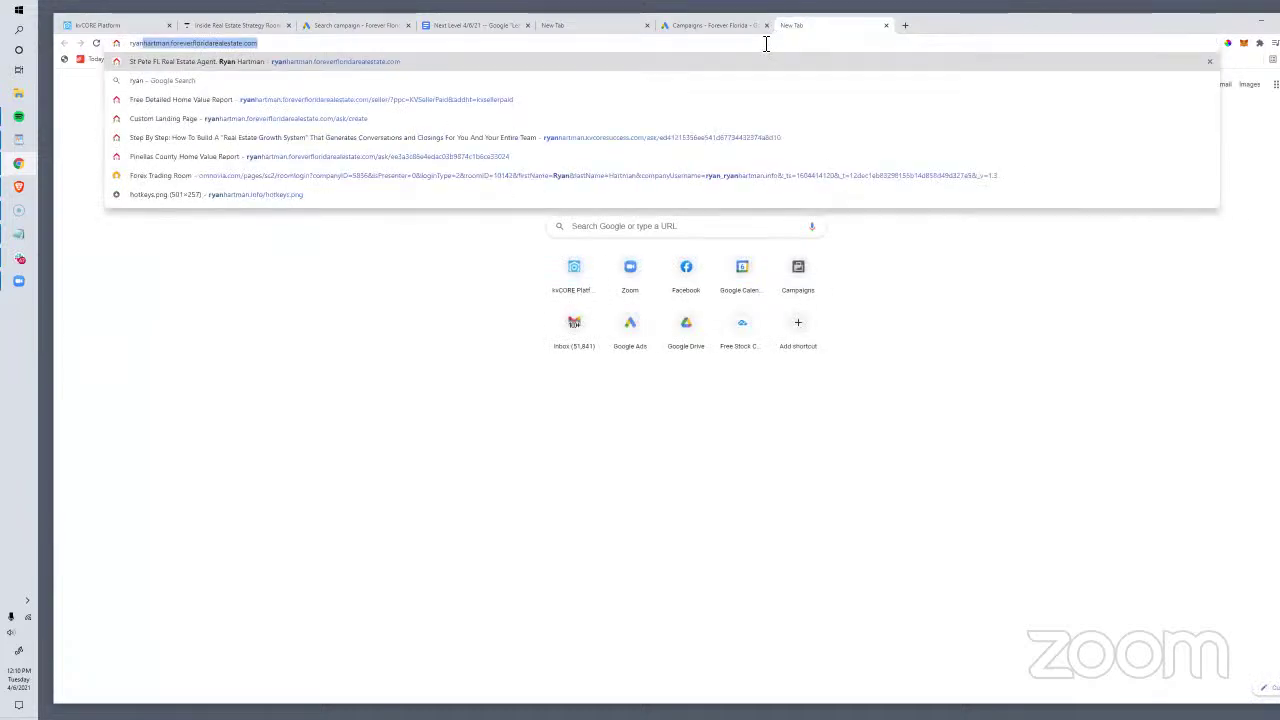
key("End")
type("/ask/c")
key("Return")
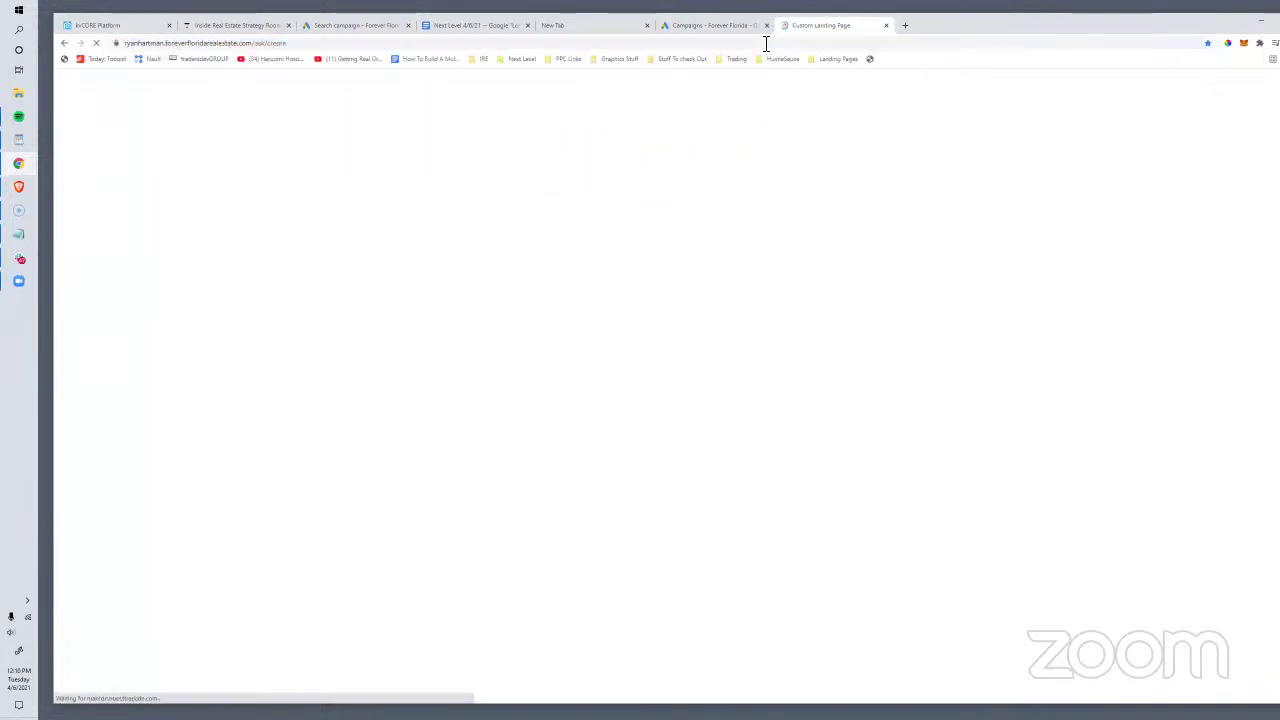
Step: Back in Google Ads, open the account's Landing pages report
left_click(716, 27)
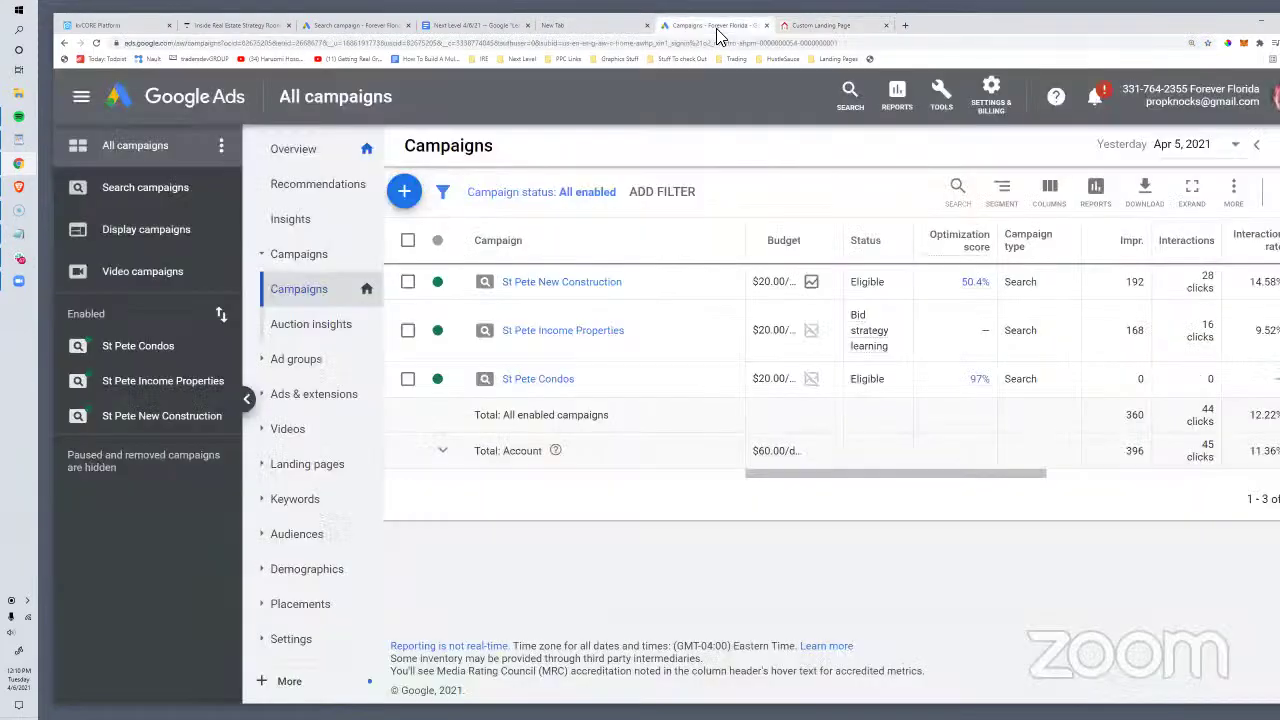
left_click(280, 394)
left_click(290, 466)
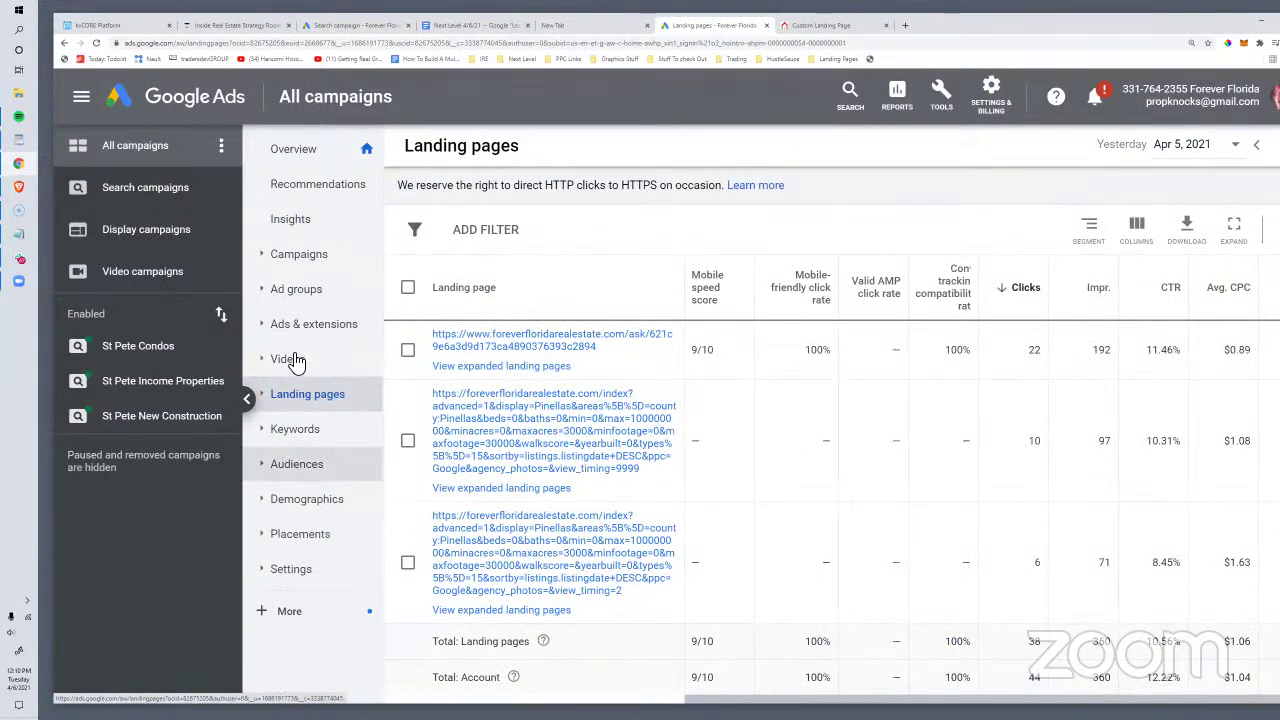
Step: Go to Ads & extensions > Extensions and show the lead form extension in use
left_click(315, 327)
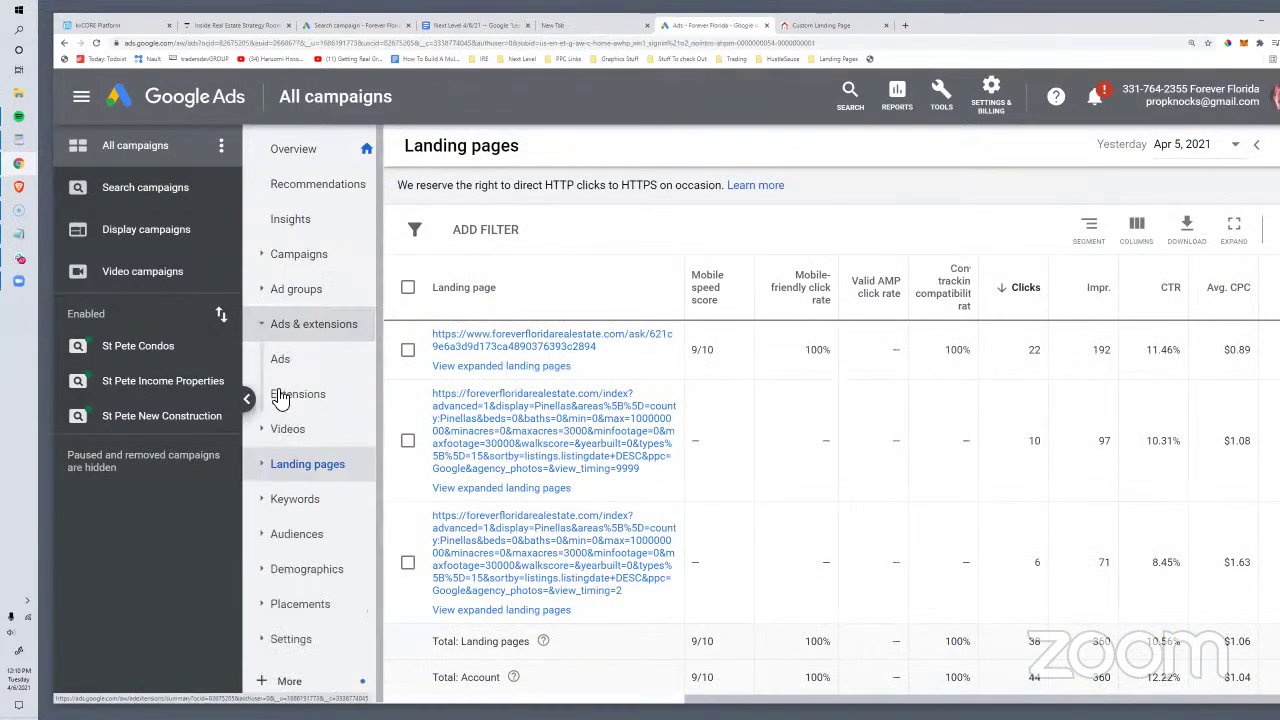
left_click(280, 396)
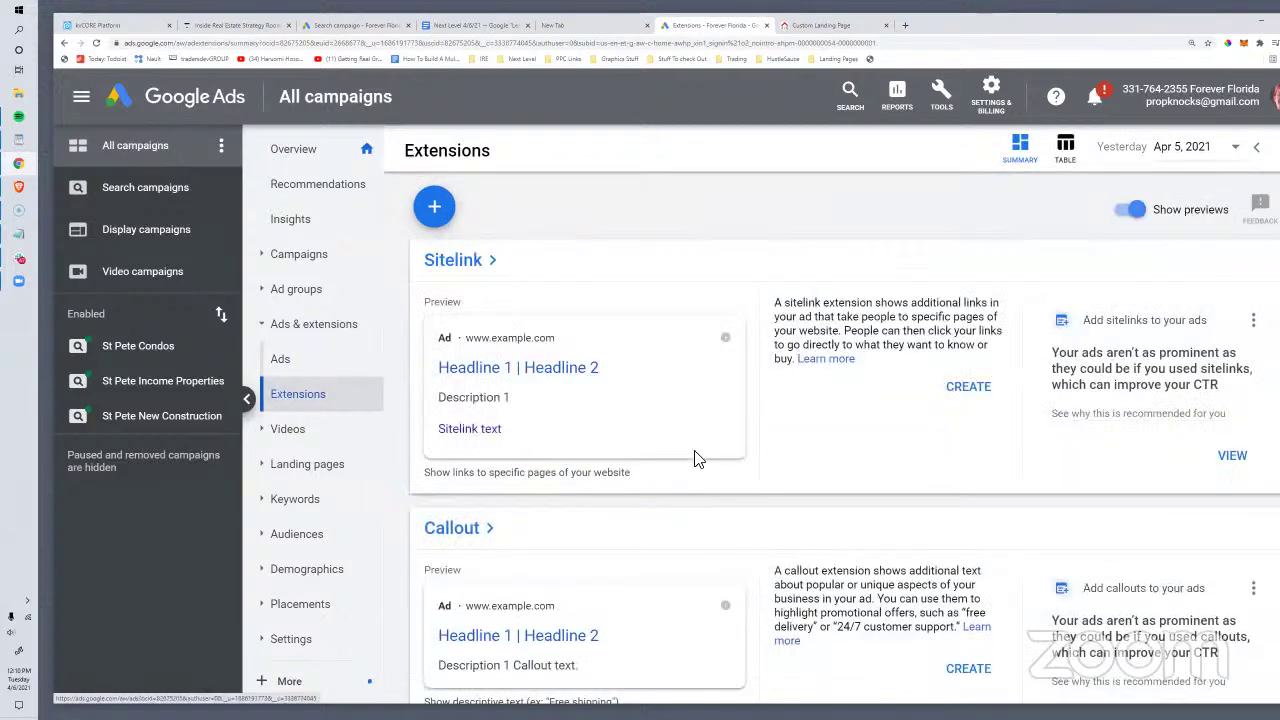
scroll(694, 457, "down", 5)
scroll(697, 459, "down", 3)
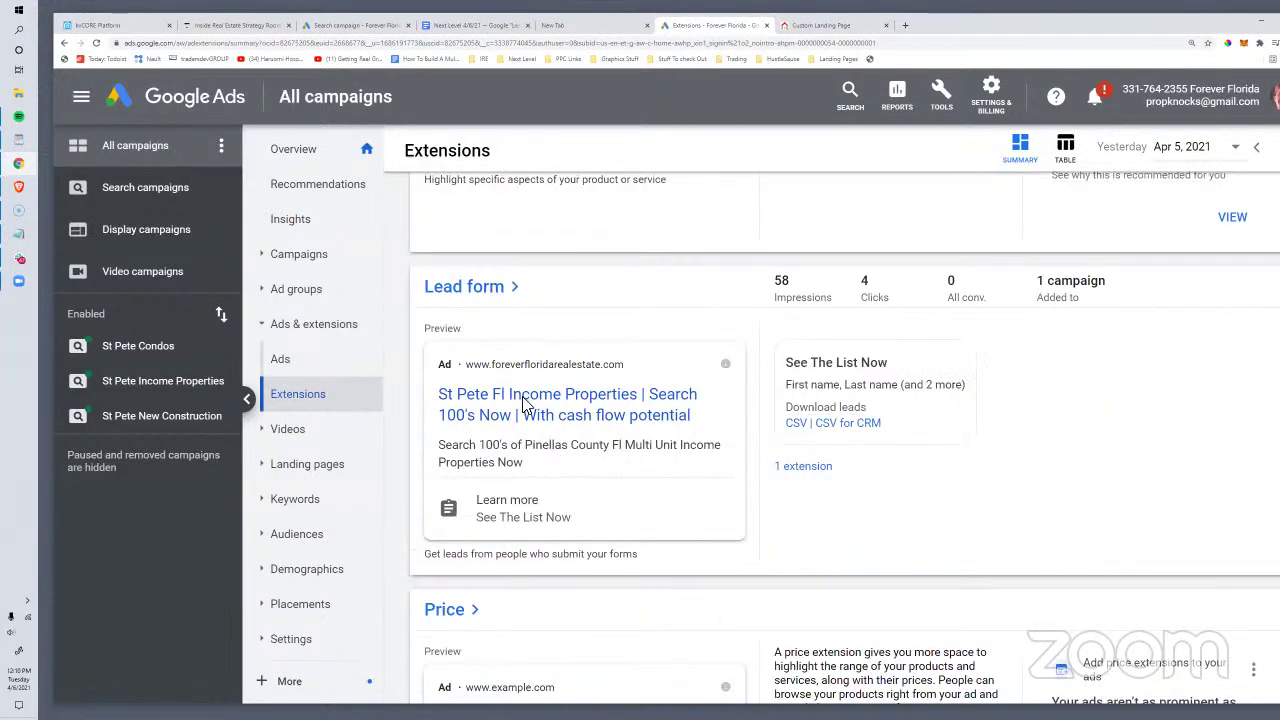
left_click(806, 470)
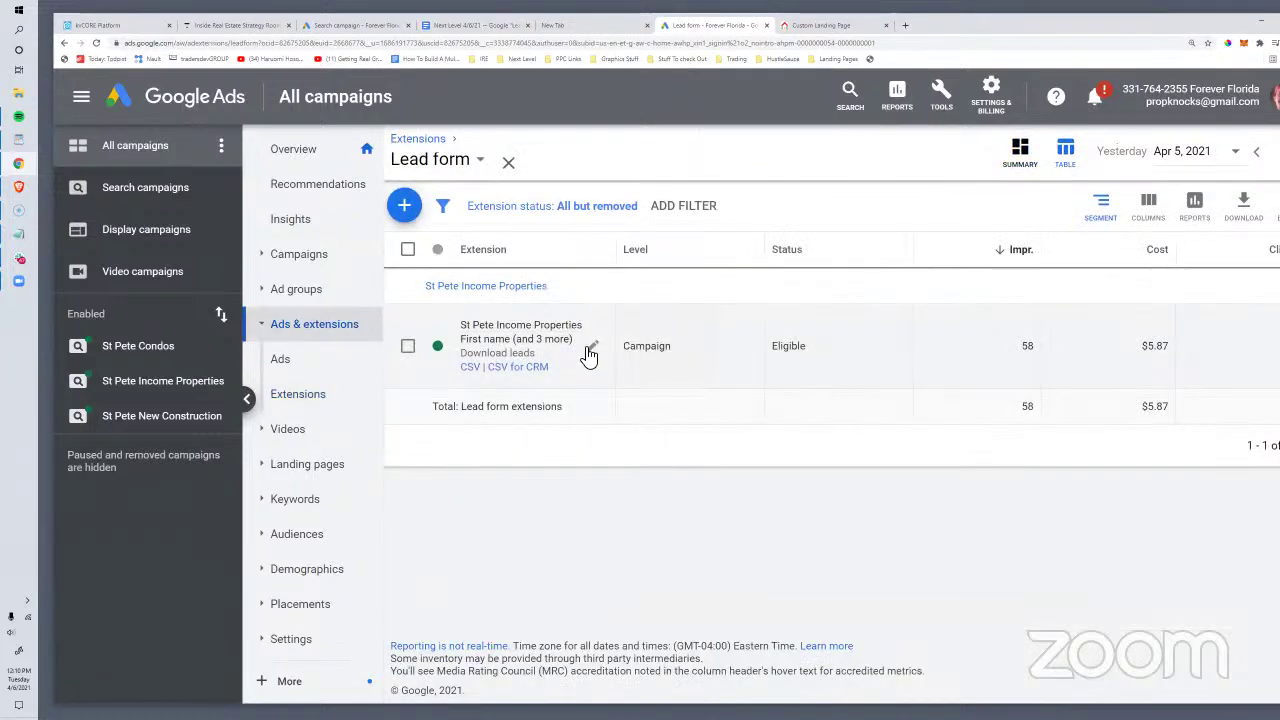
Step: Edit the St Pete Income Properties lead form and select its call-to-action URL
left_click(588, 348)
scroll(505, 358, "down", 5)
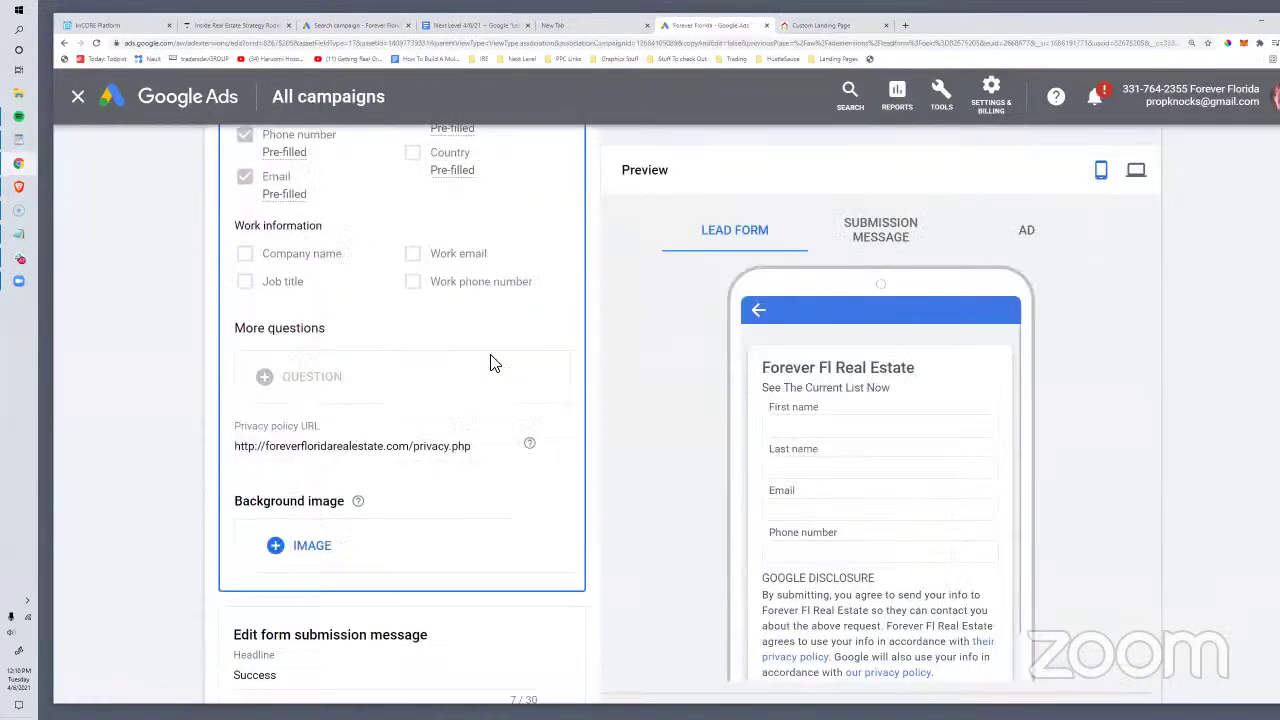
scroll(490, 363, "down", 3)
scroll(490, 363, "up", 2)
scroll(490, 363, "down", 1)
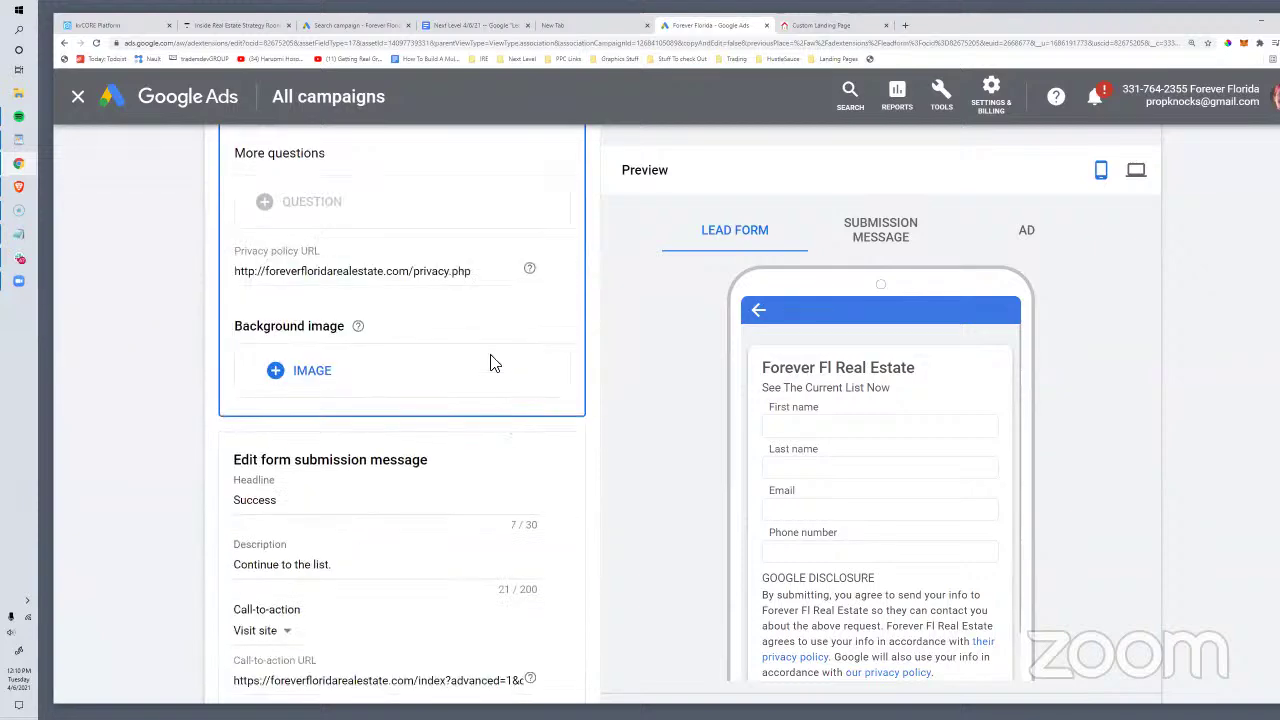
scroll(490, 363, "down", 4)
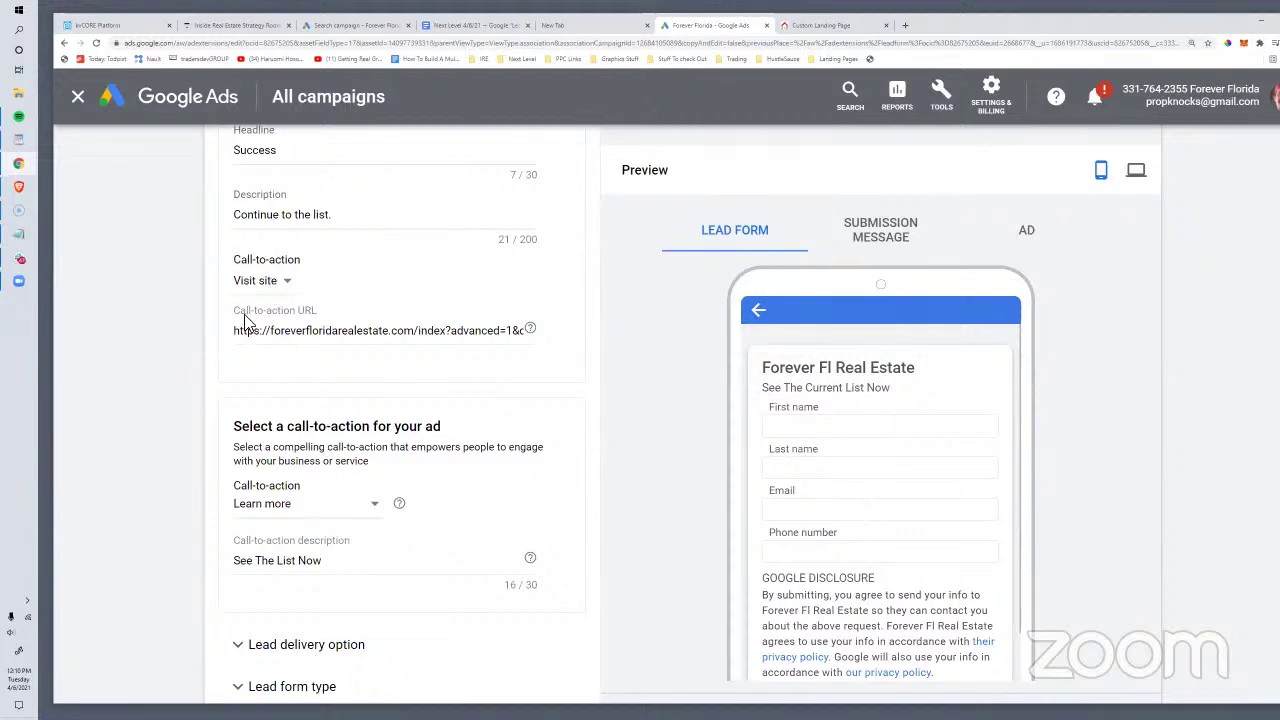
left_click_drag(255, 331, 627, 357)
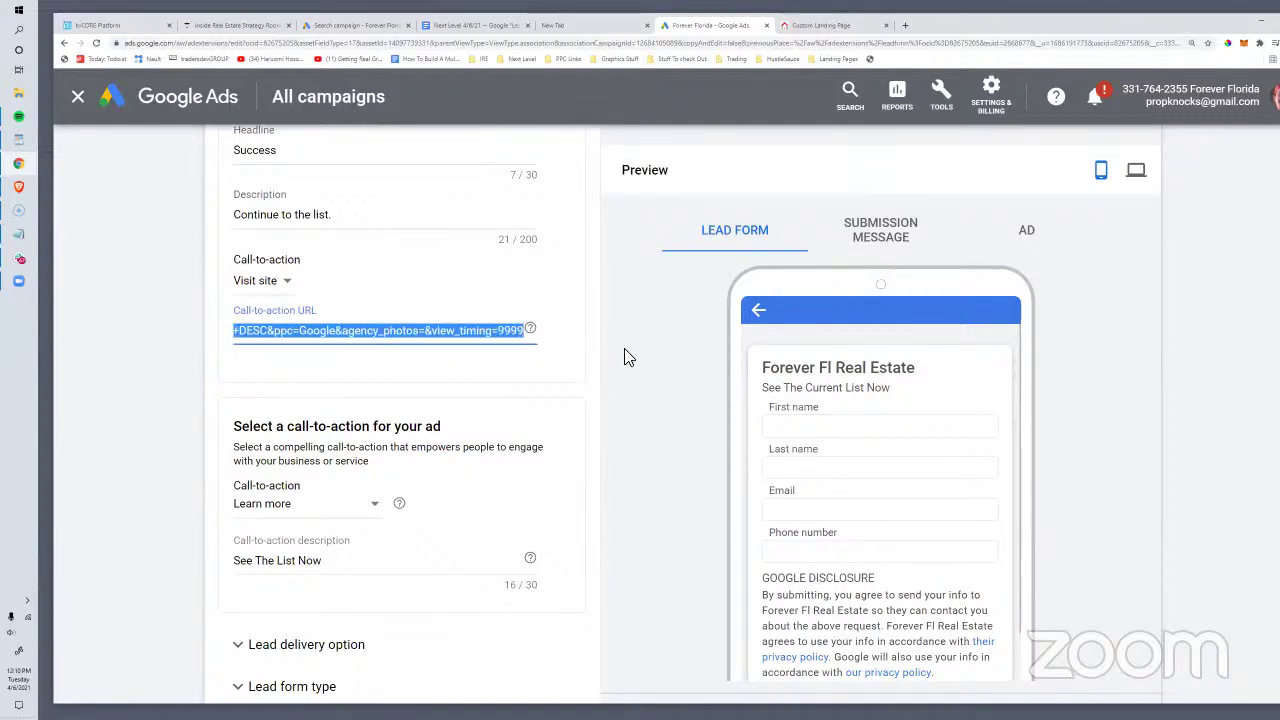
Step: Set the kvCORE landing page's lead generation to Text Lead, then return to the lead form editor
left_click(810, 30)
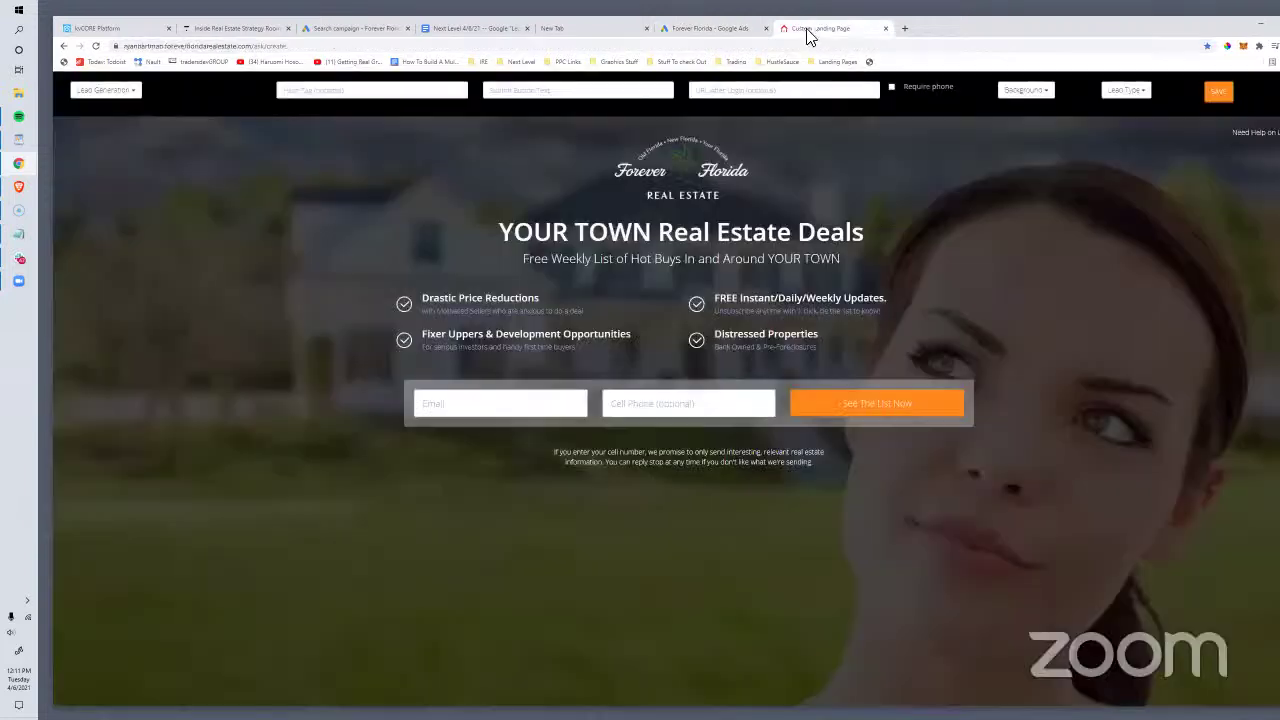
left_click(100, 90)
left_click(80, 176)
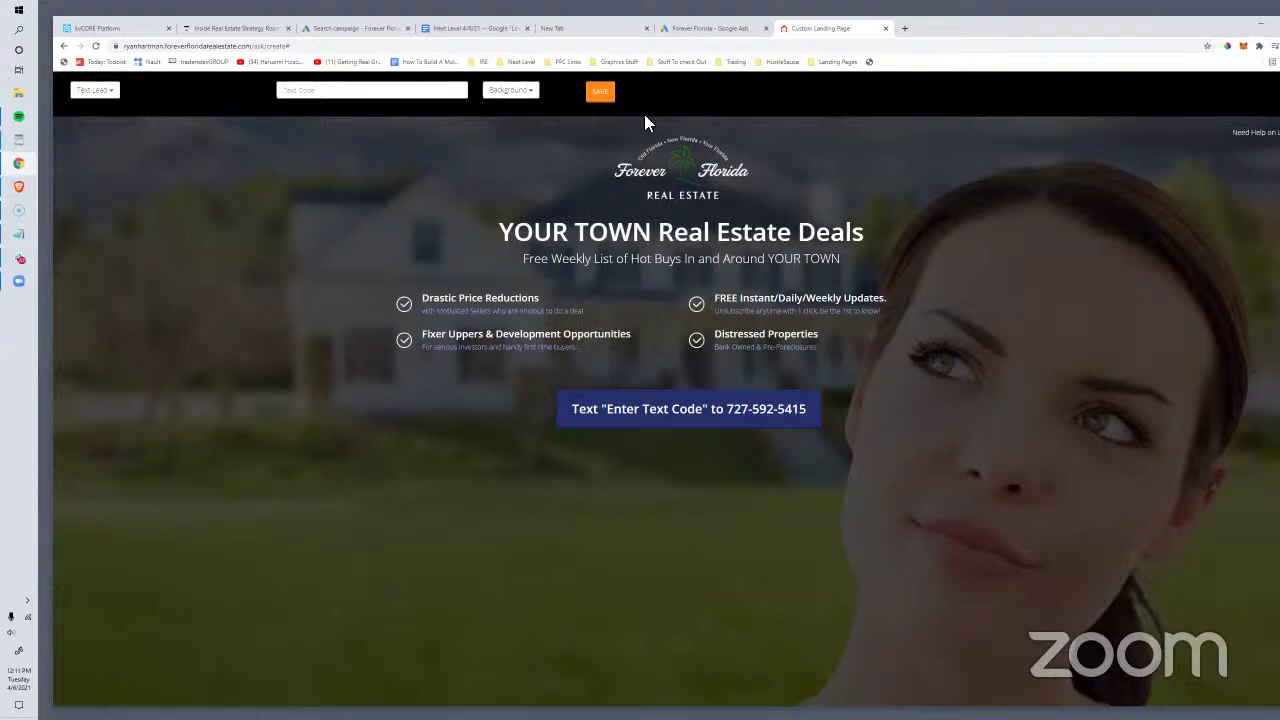
left_click(710, 28)
scroll(626, 451, "up", 10)
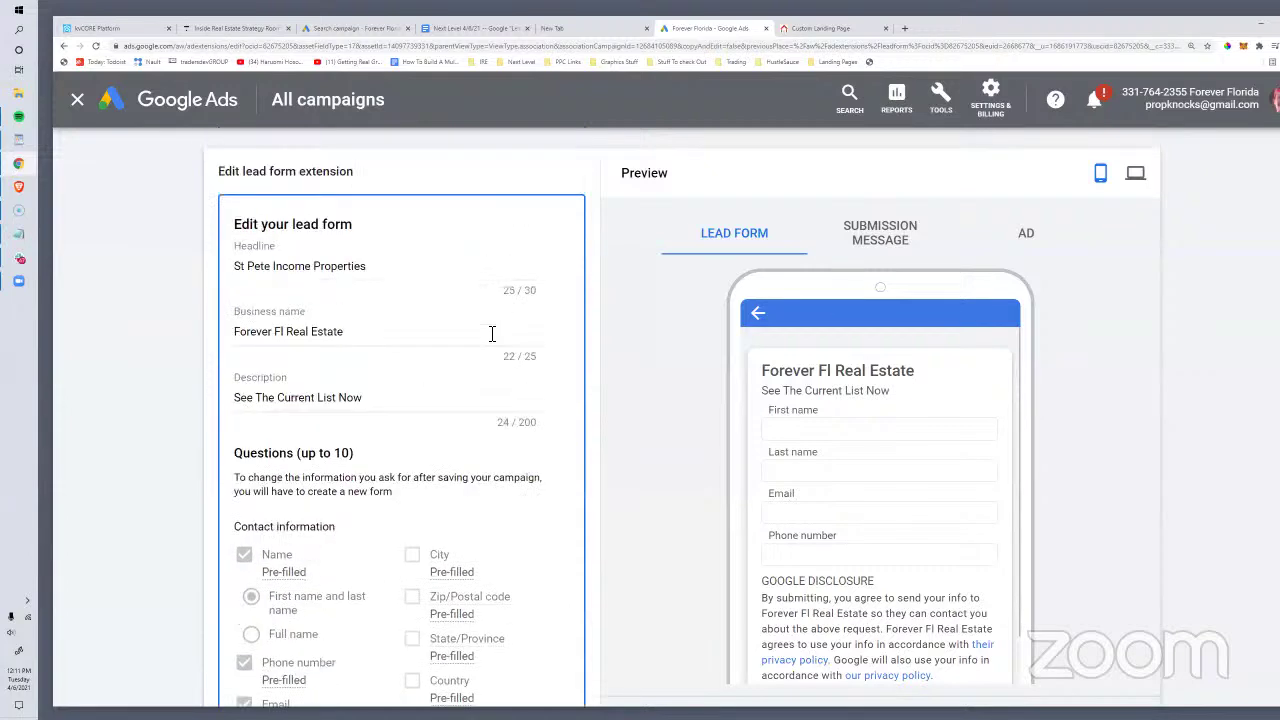
scroll(574, 420, "down", 7)
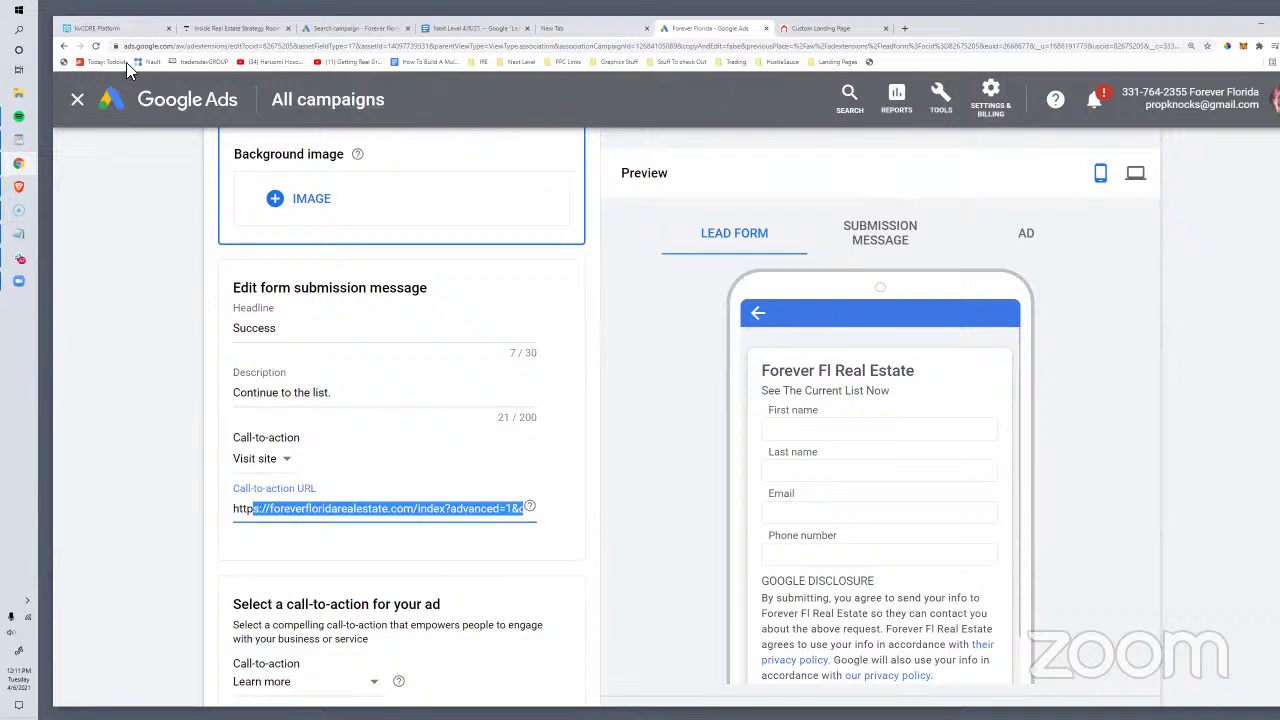
scroll(674, 325, "up", 10)
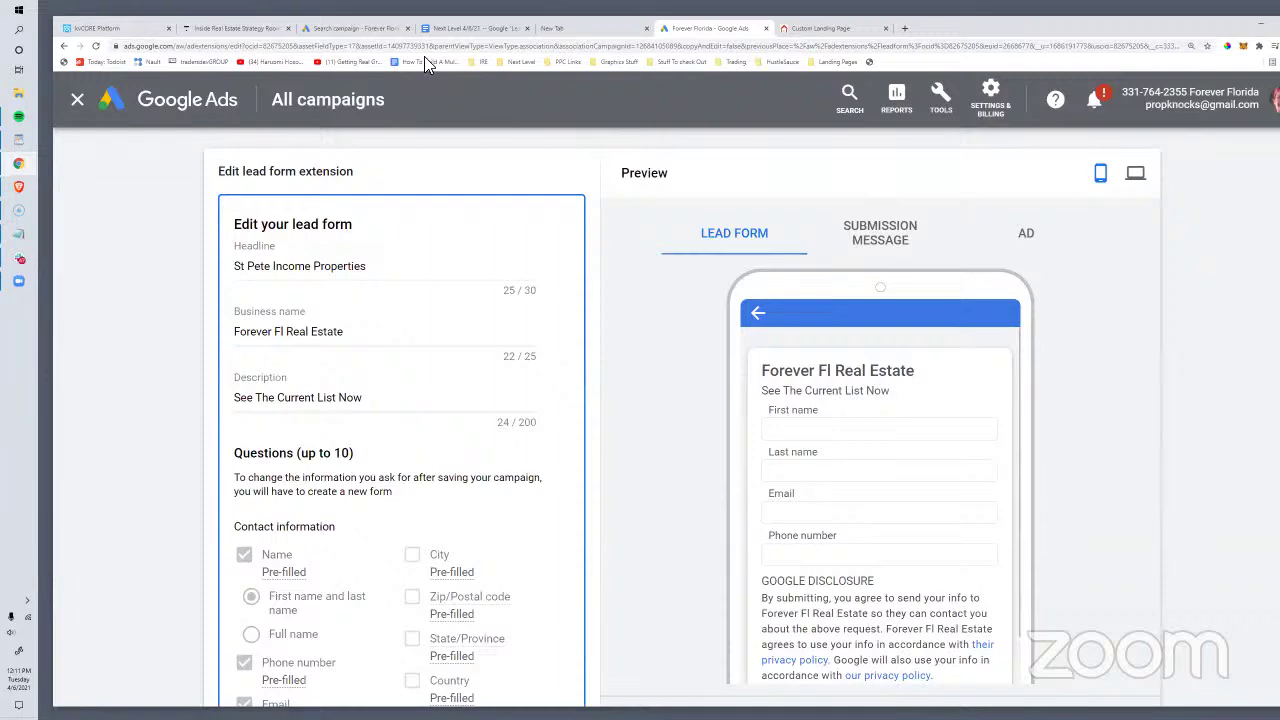
Step: Return to the Search campaign draft's Ad group 1 keyword section
left_click(352, 28)
scroll(575, 483, "up", 1)
scroll(266, 320, "down", 4)
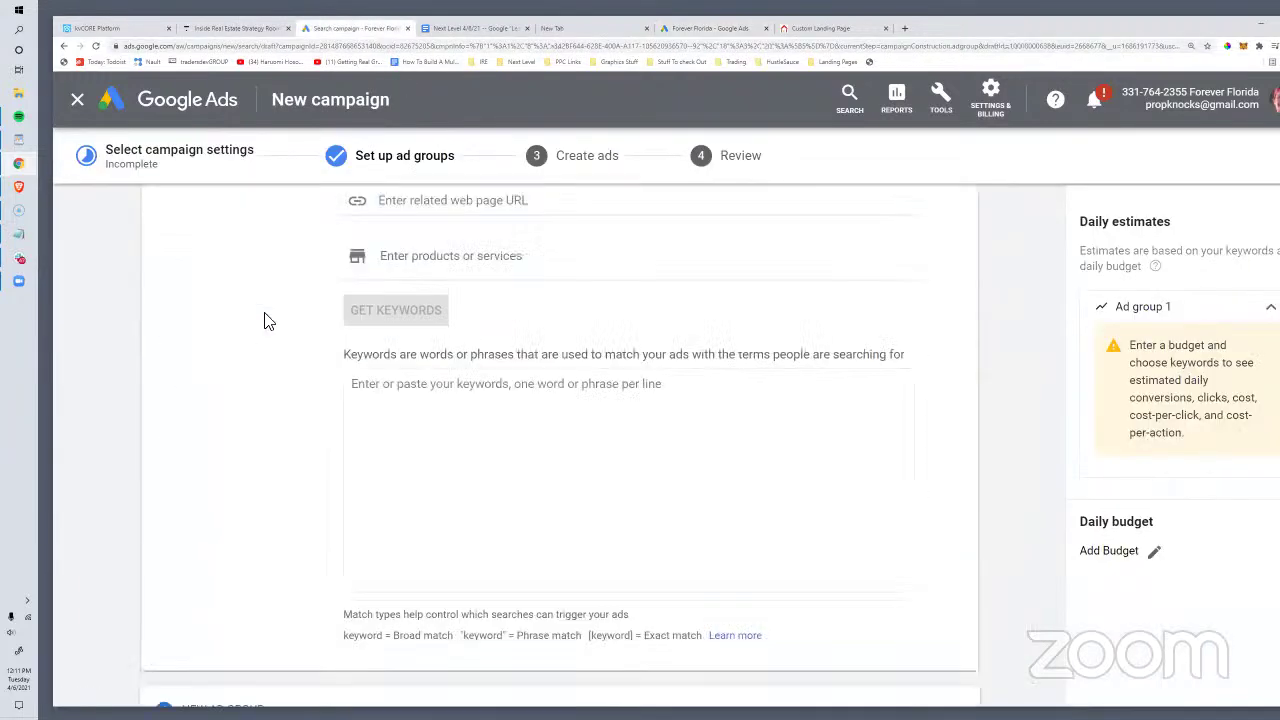
scroll(266, 320, "up", 3)
left_click(438, 340)
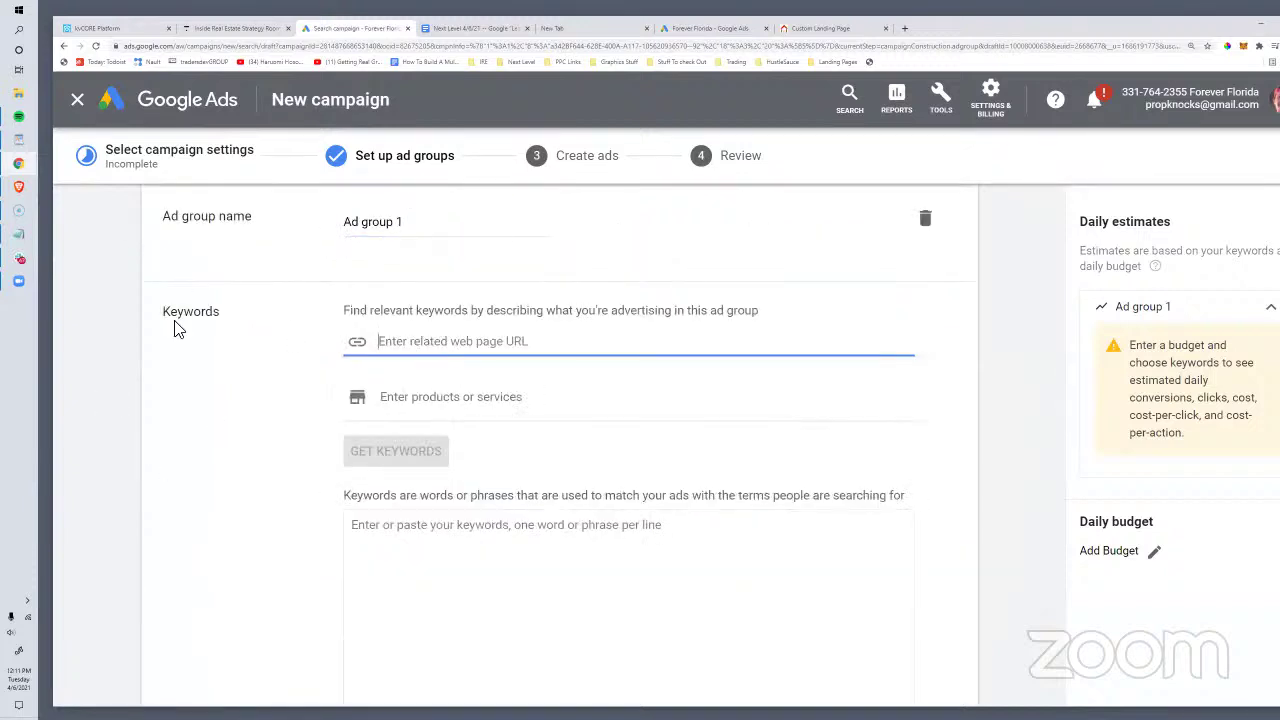
left_click(428, 400)
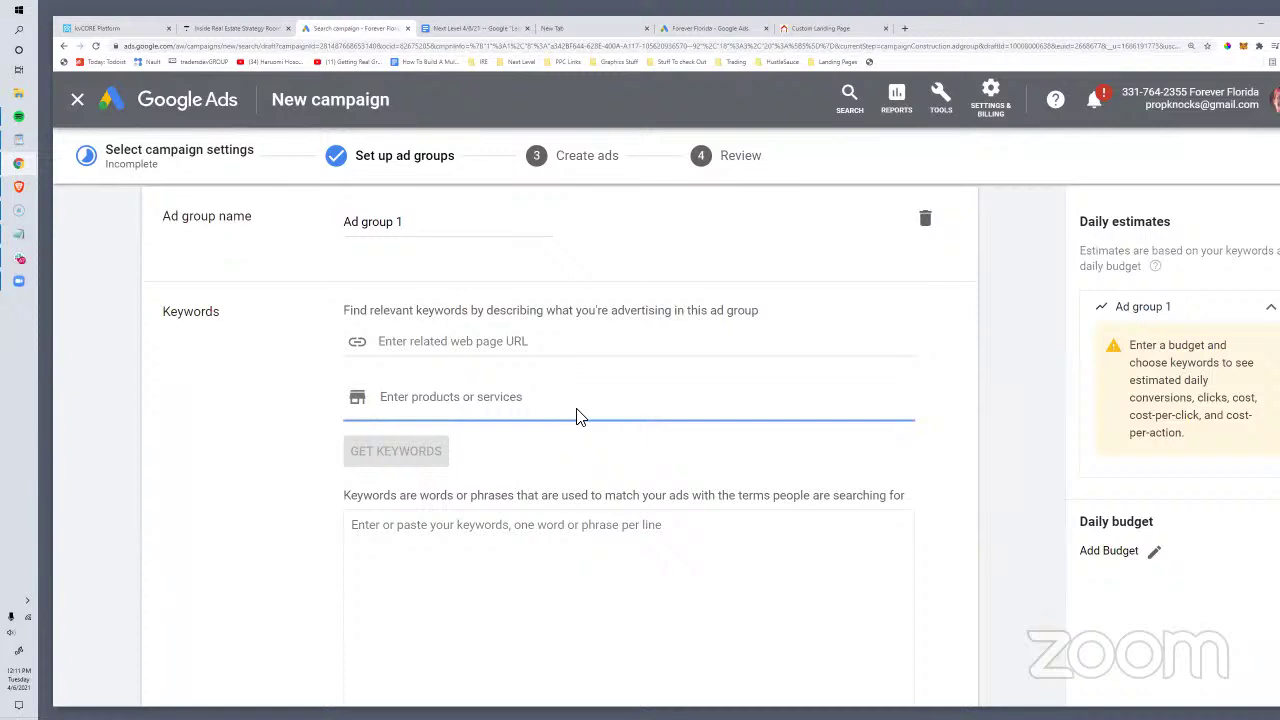
Step: Enter the phrase keyword "st pete fl real estate" and save the ad group
left_click(504, 594)
type("st pete fl real estate\"")
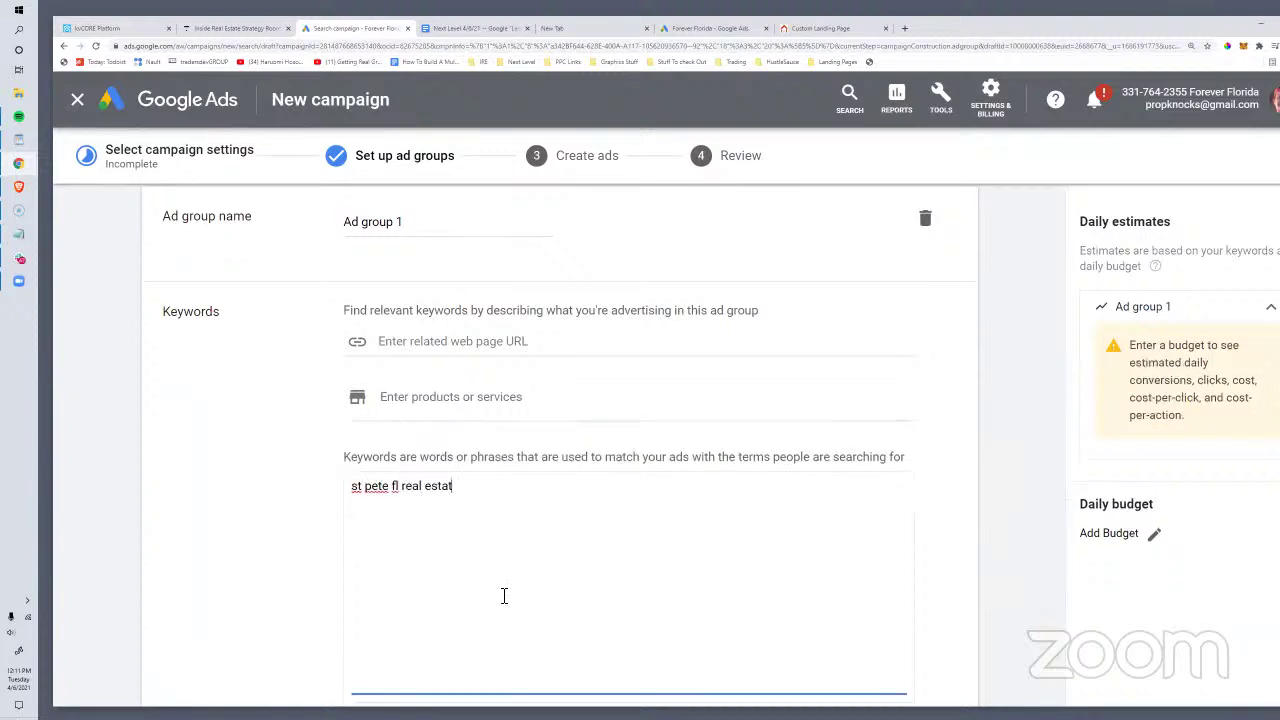
left_click(355, 497)
type("\"")
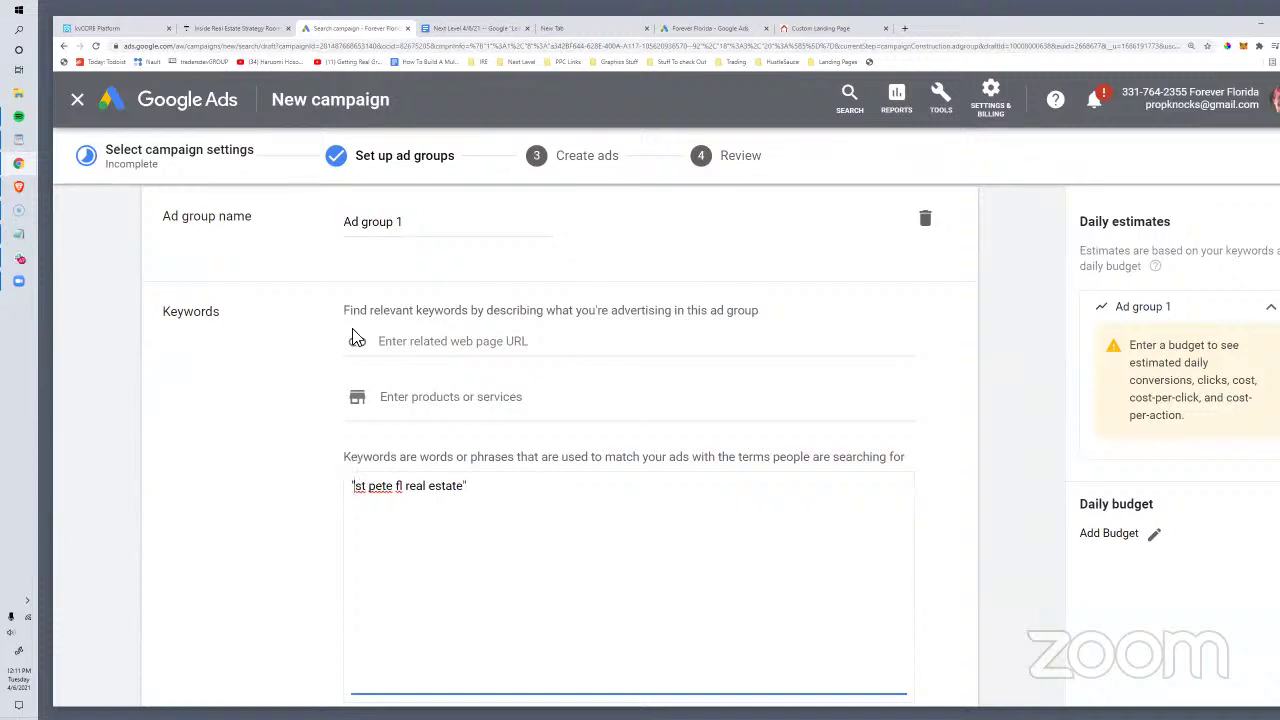
scroll(597, 360, "down", 3)
left_click(262, 652)
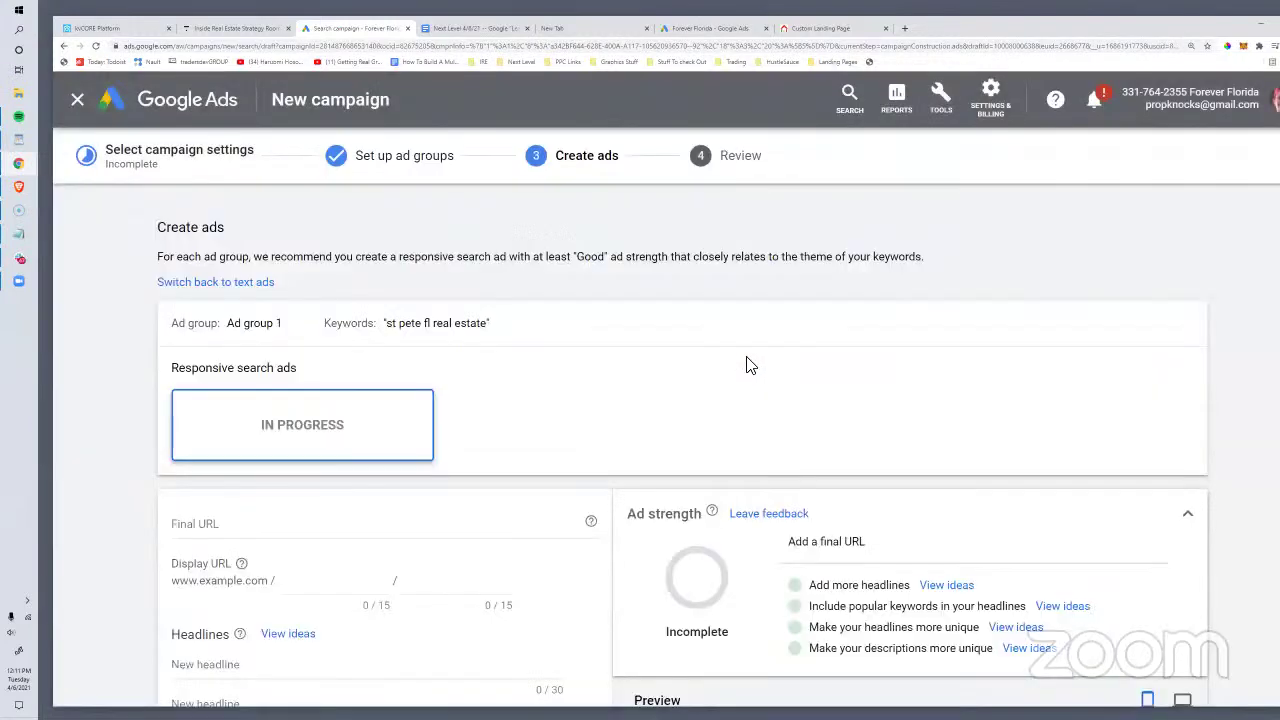
scroll(694, 337, "down", 4)
scroll(682, 449, "up", 2)
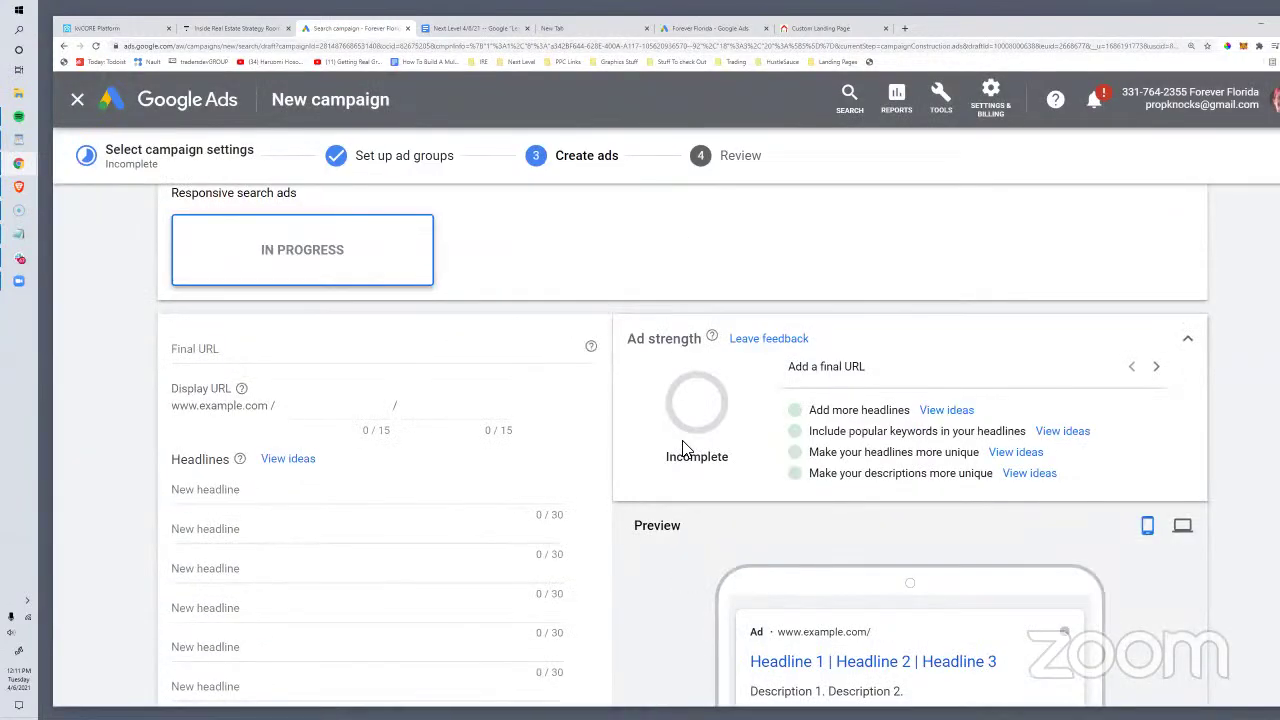
scroll(682, 449, "up", 2)
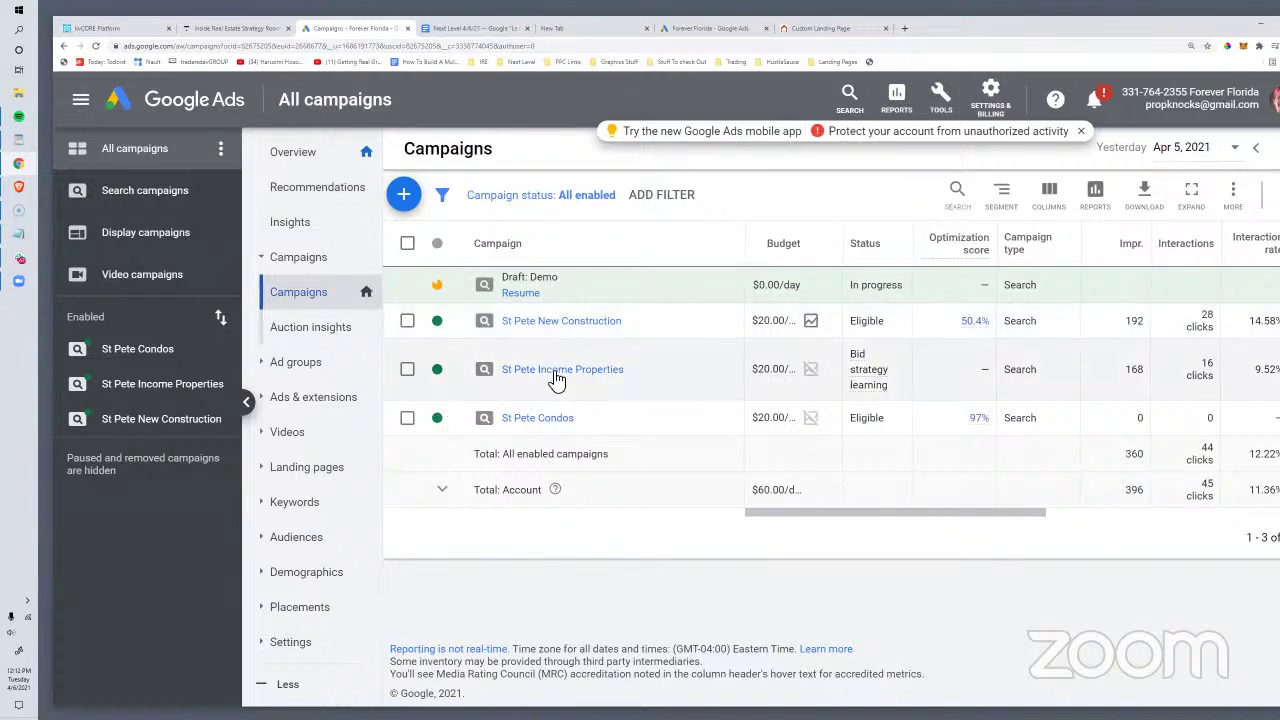
Step: Review the St Pete Income Properties campaign's four eligible search keywords, their clicks, CTR and cost
left_click(556, 370)
left_click(301, 435)
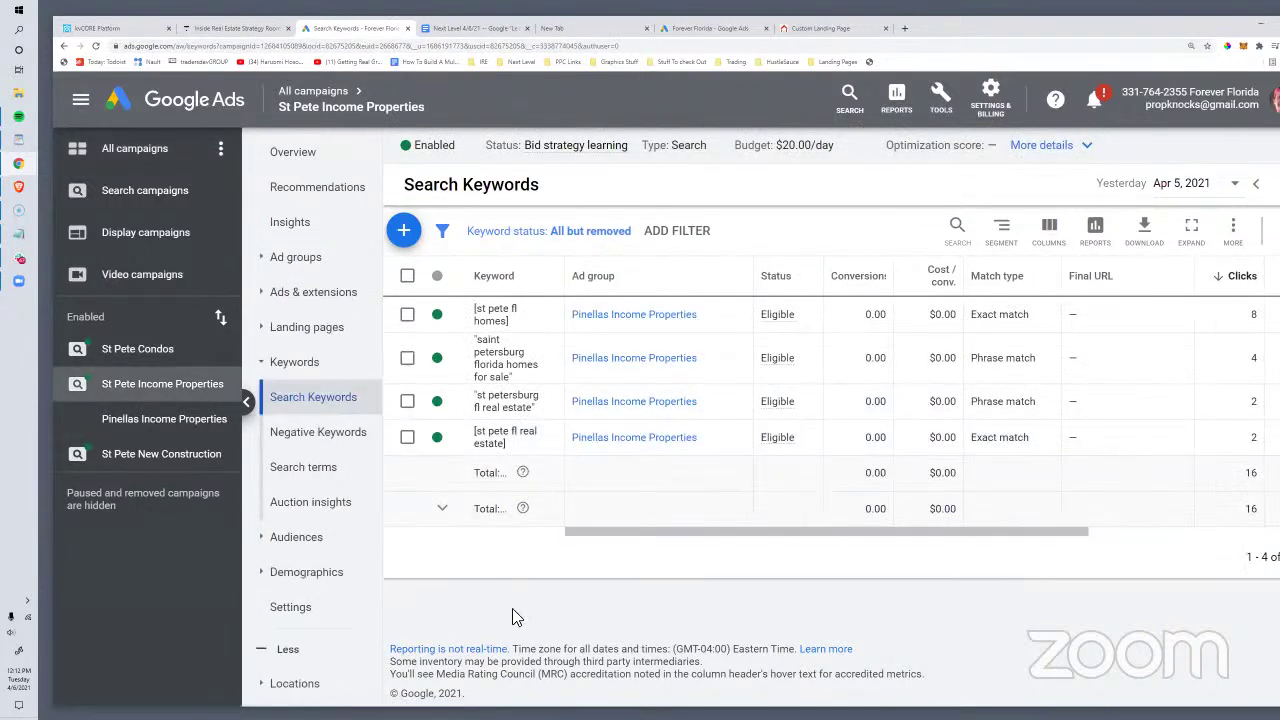
left_click_drag(670, 540, 890, 537)
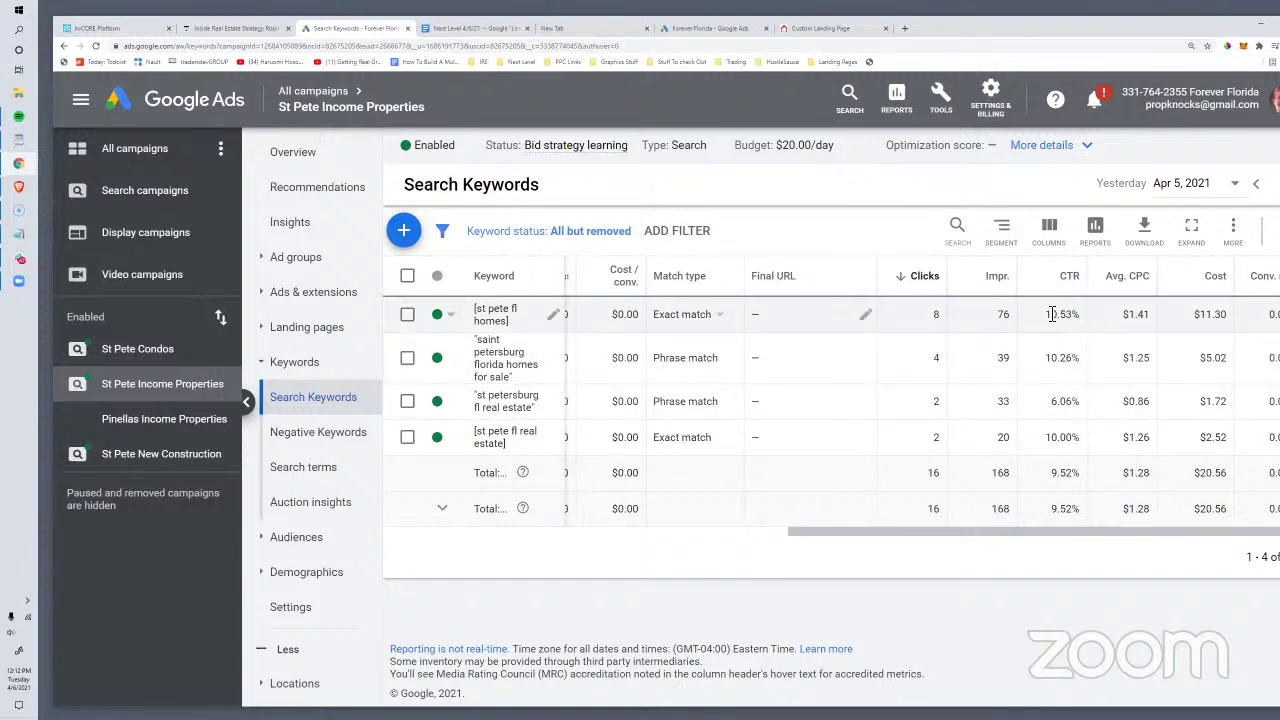
left_click_drag(1052, 314, 1052, 543)
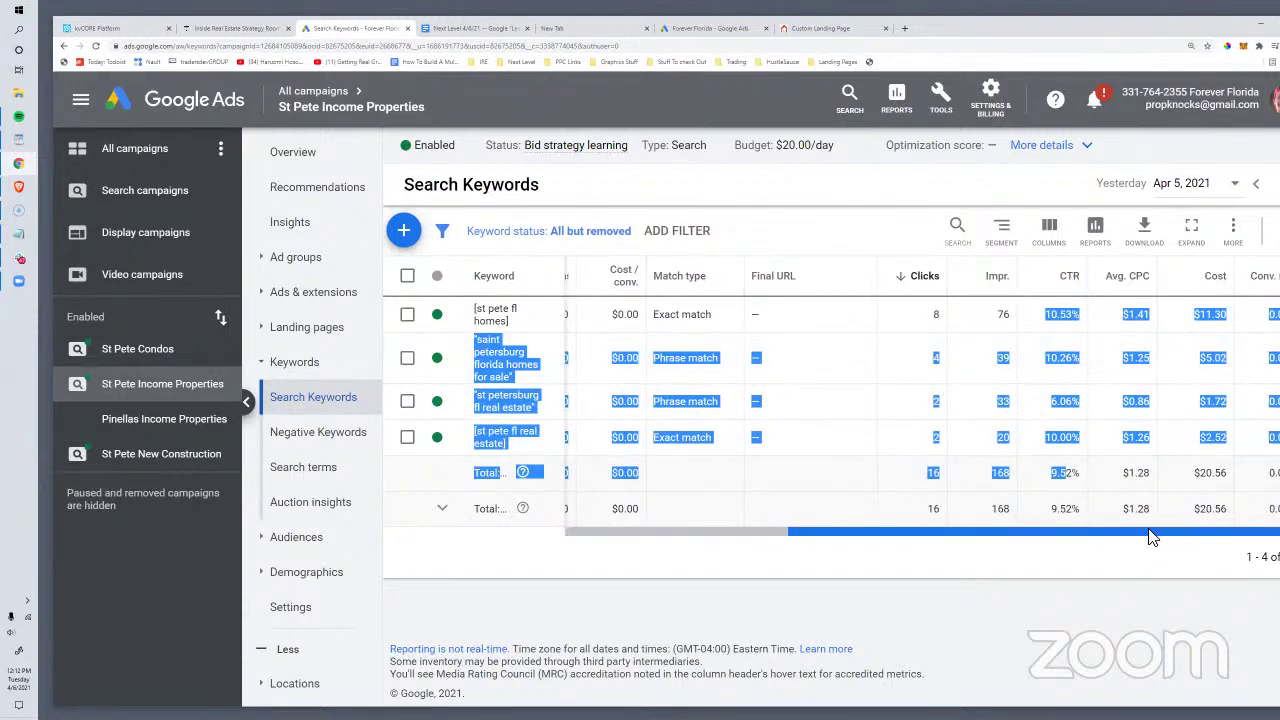
left_click_drag(1078, 32, 975, 32)
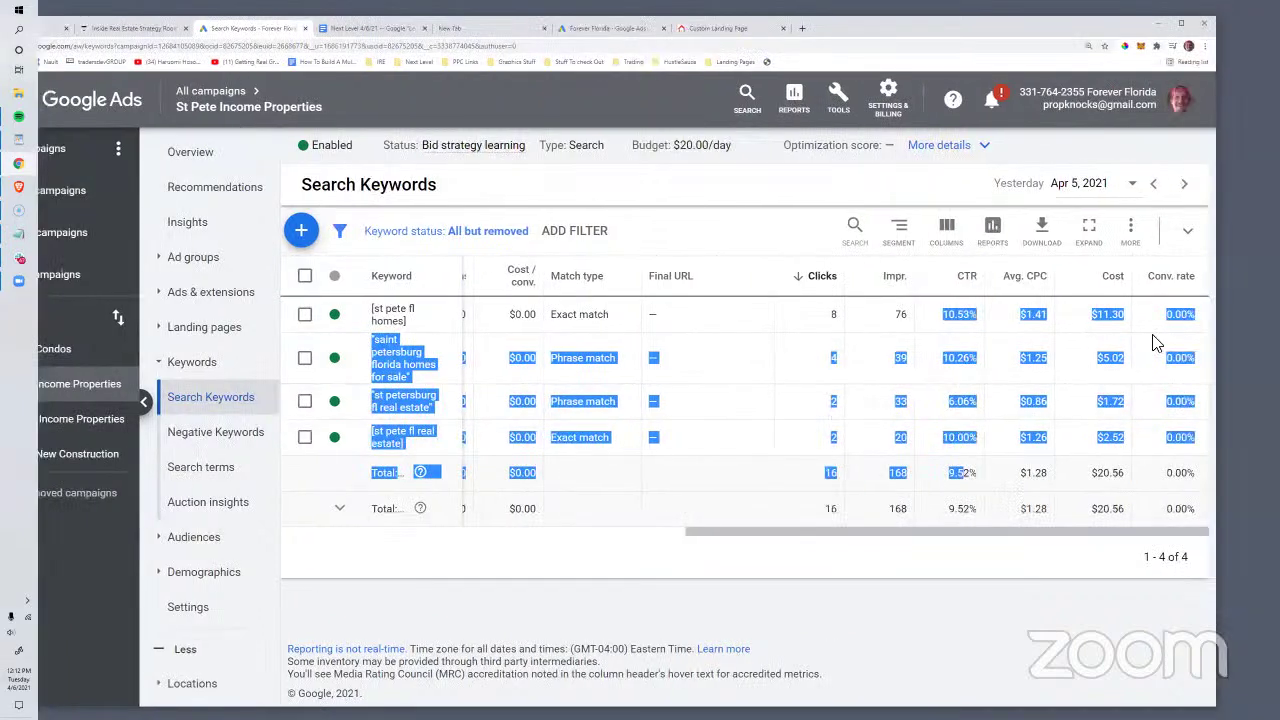
left_click(872, 577)
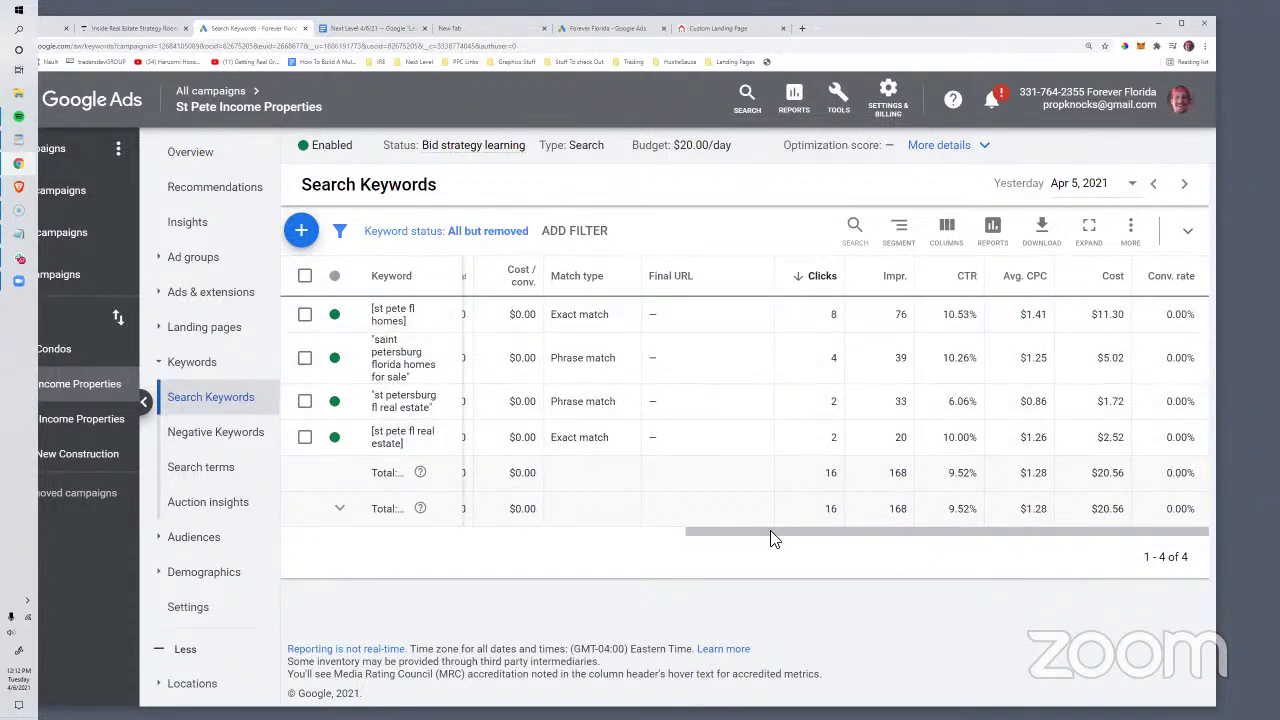
left_click_drag(770, 539, 629, 540)
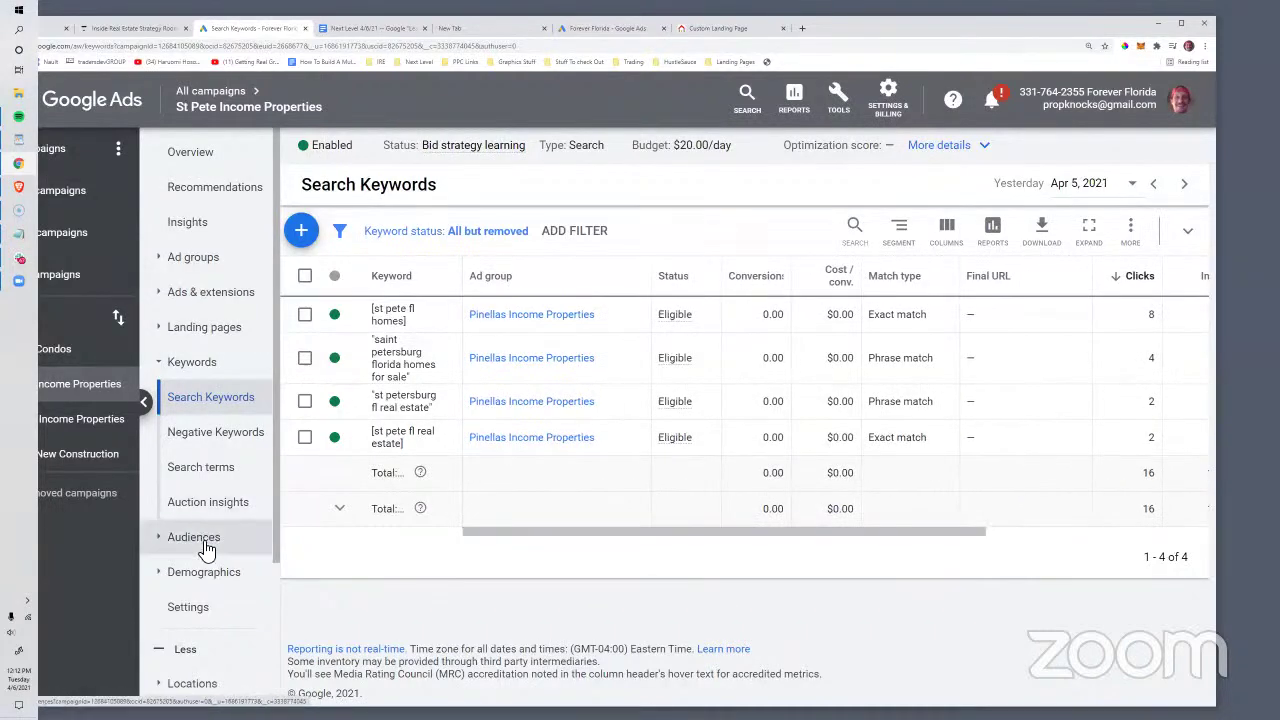
scroll(205, 550, "down", 3)
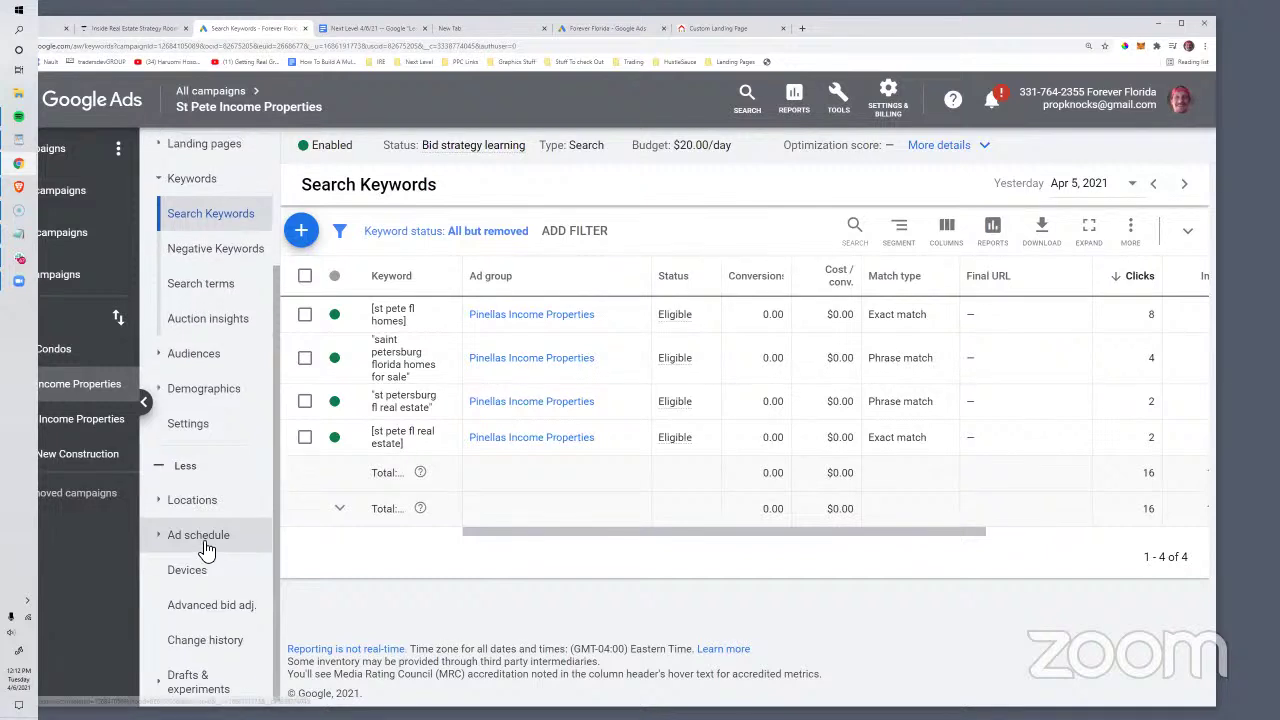
scroll(205, 550, "up", 3)
left_click_drag(583, 531, 512, 531)
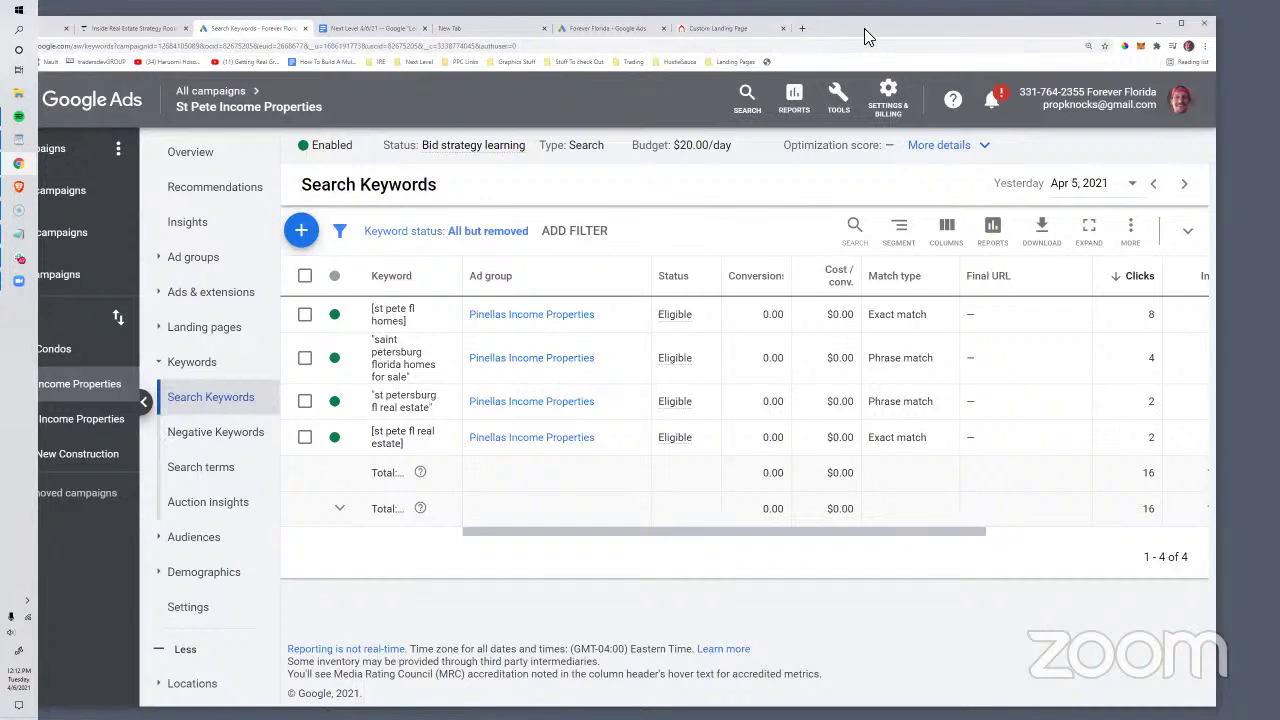
left_click_drag(864, 37, 956, 35)
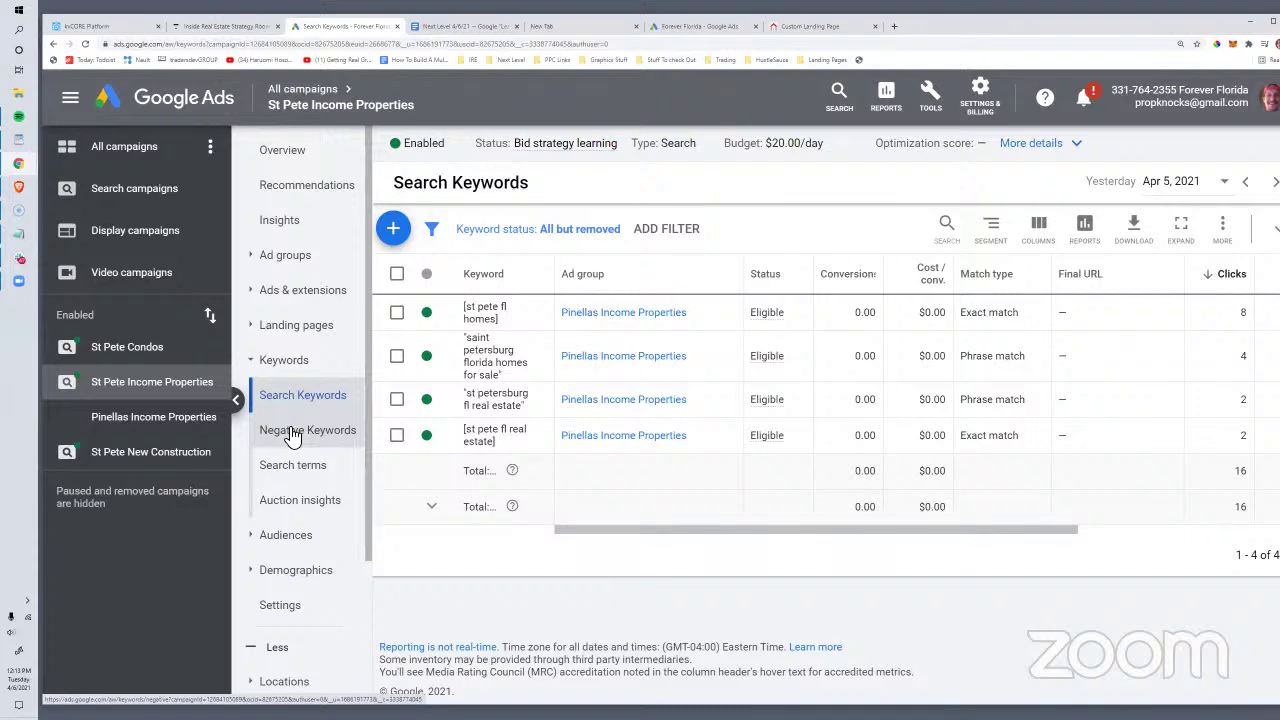
Step: Show all Search campaigns from the left panel and expand Campaigns in the side navigation
scroll(250, 250, "down", 2)
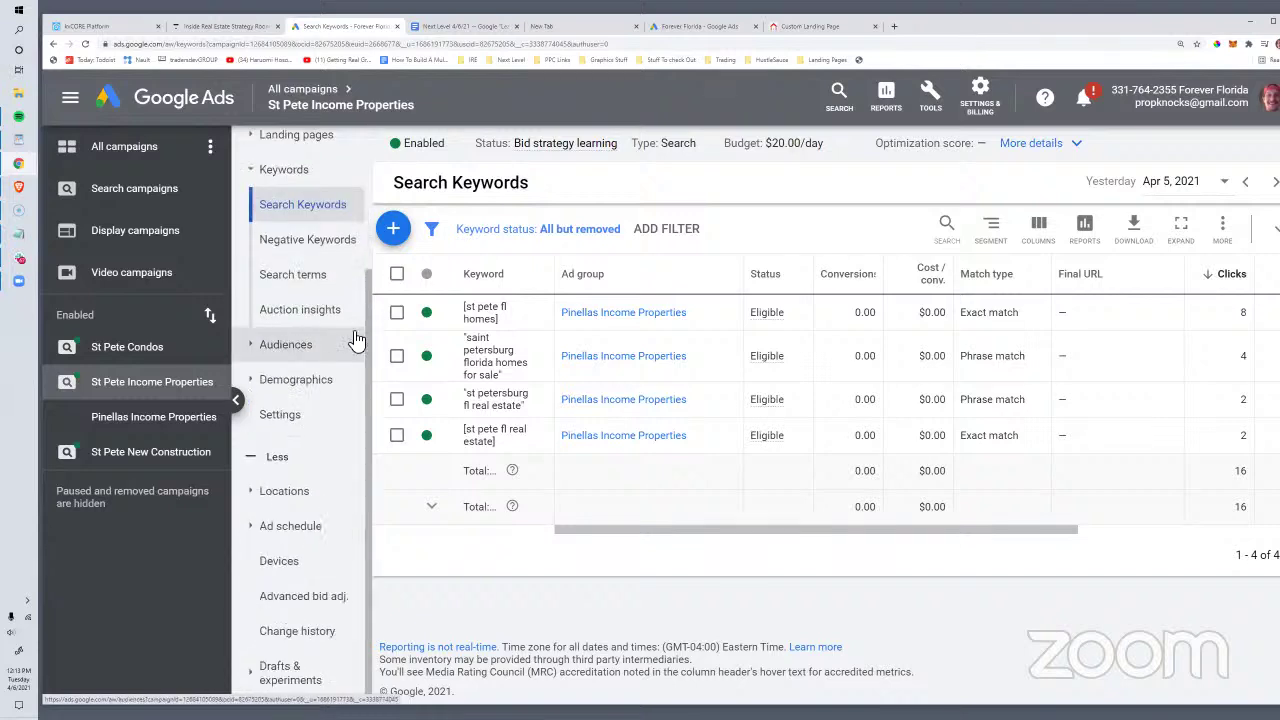
scroll(335, 310, "up", 2)
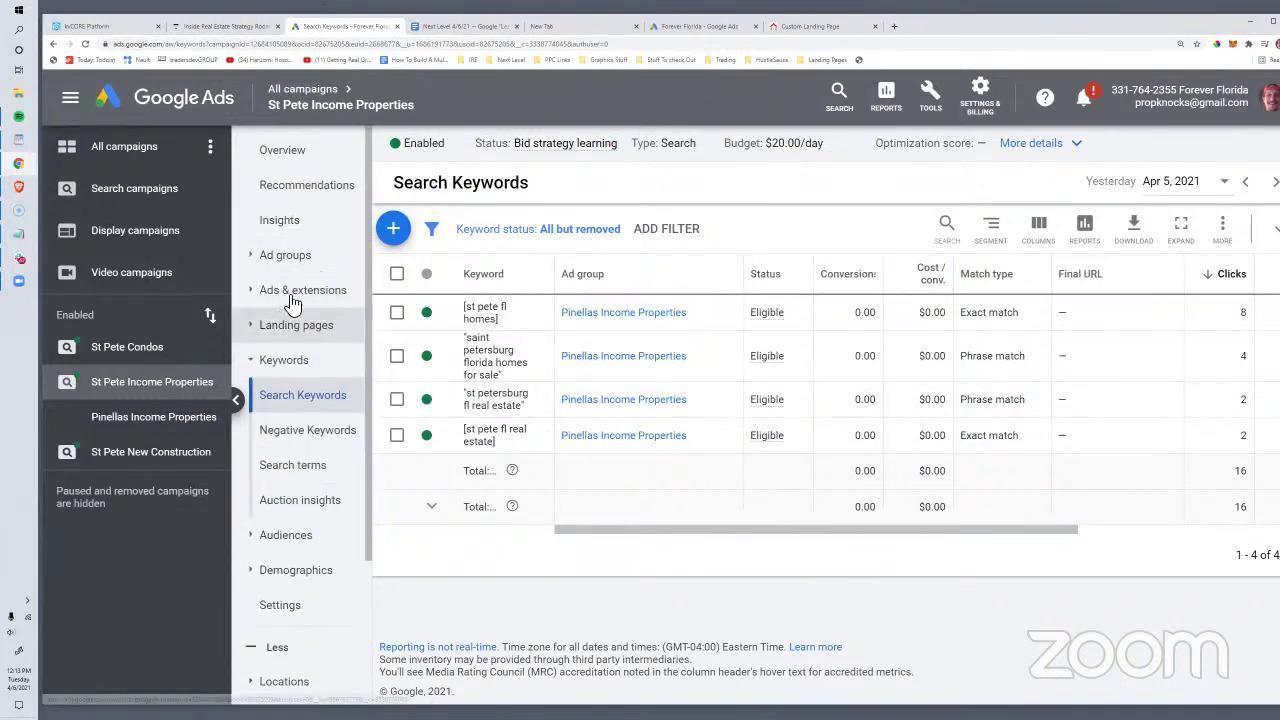
left_click(145, 199)
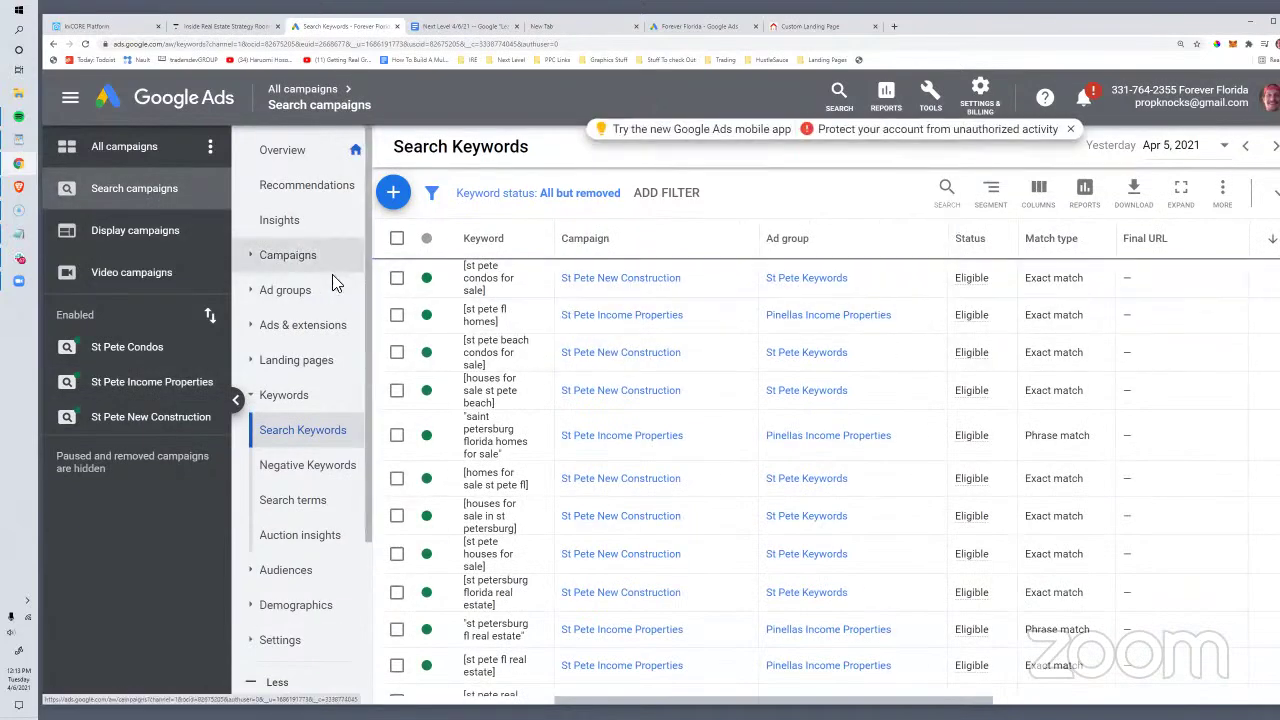
scroll(366, 377, "down", 5)
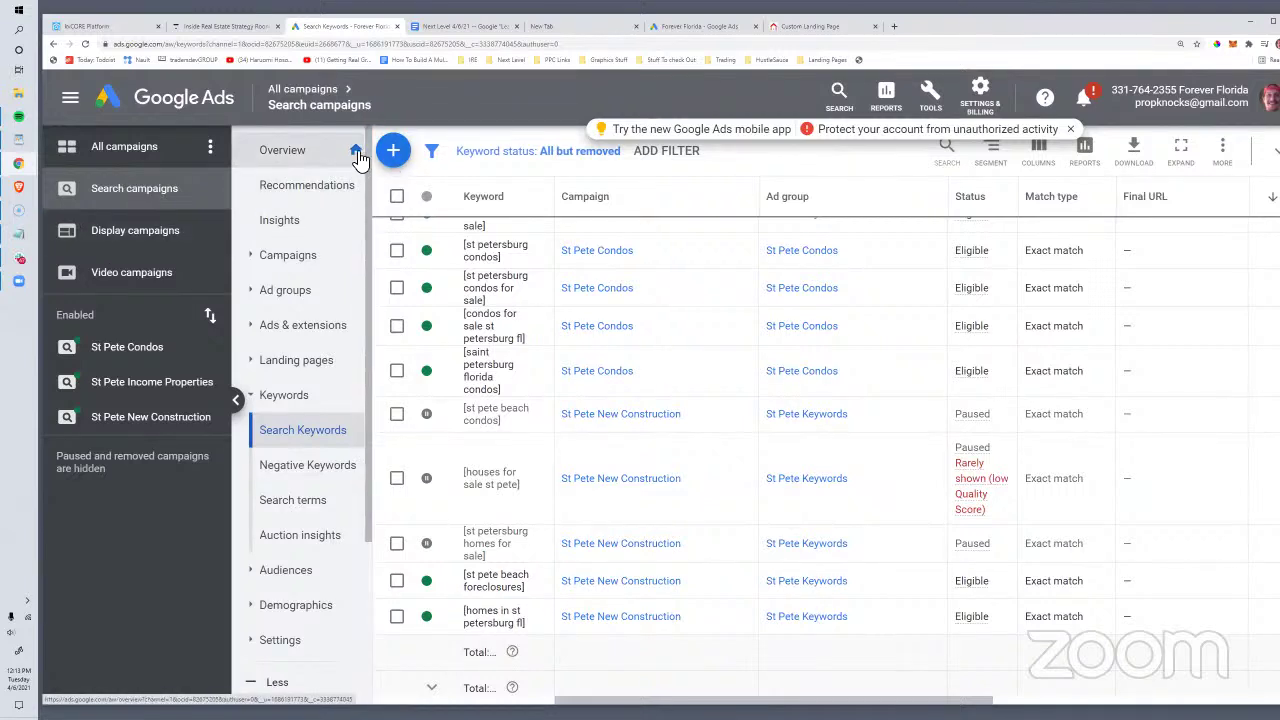
left_click(271, 255)
Step: Start a new Search campaign without goal guidance
left_click(276, 290)
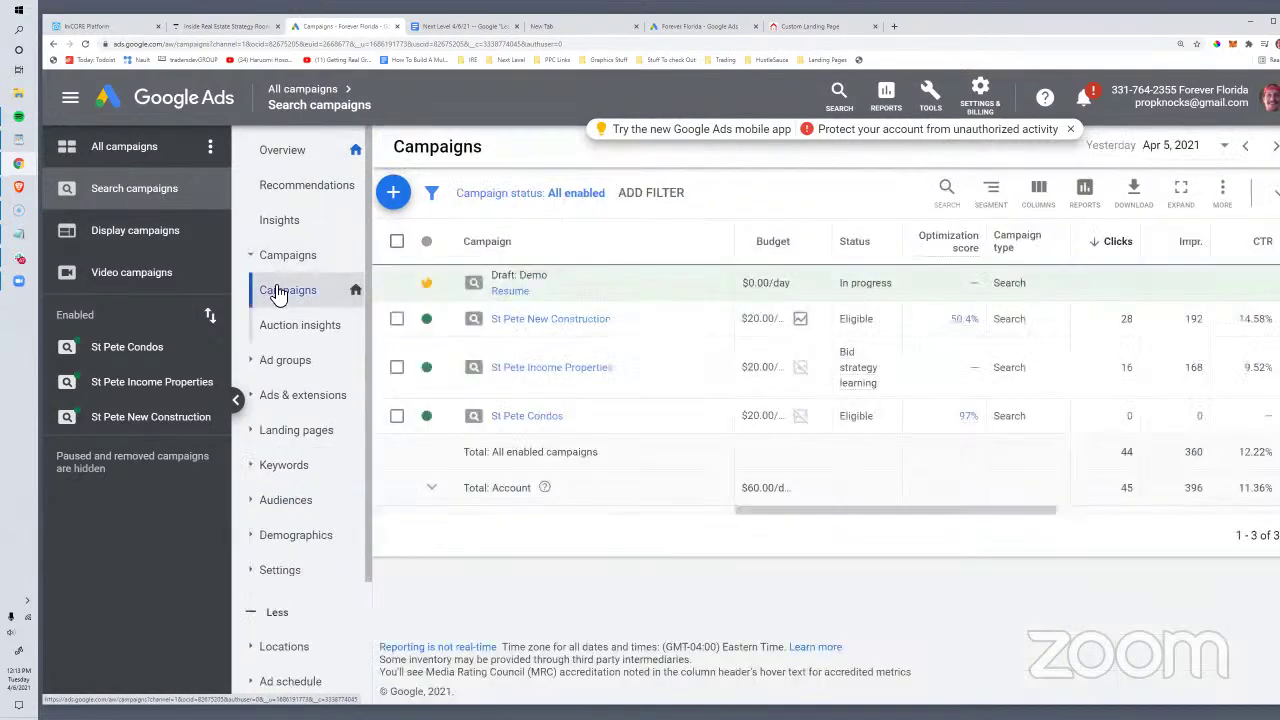
left_click(393, 193)
left_click(551, 268)
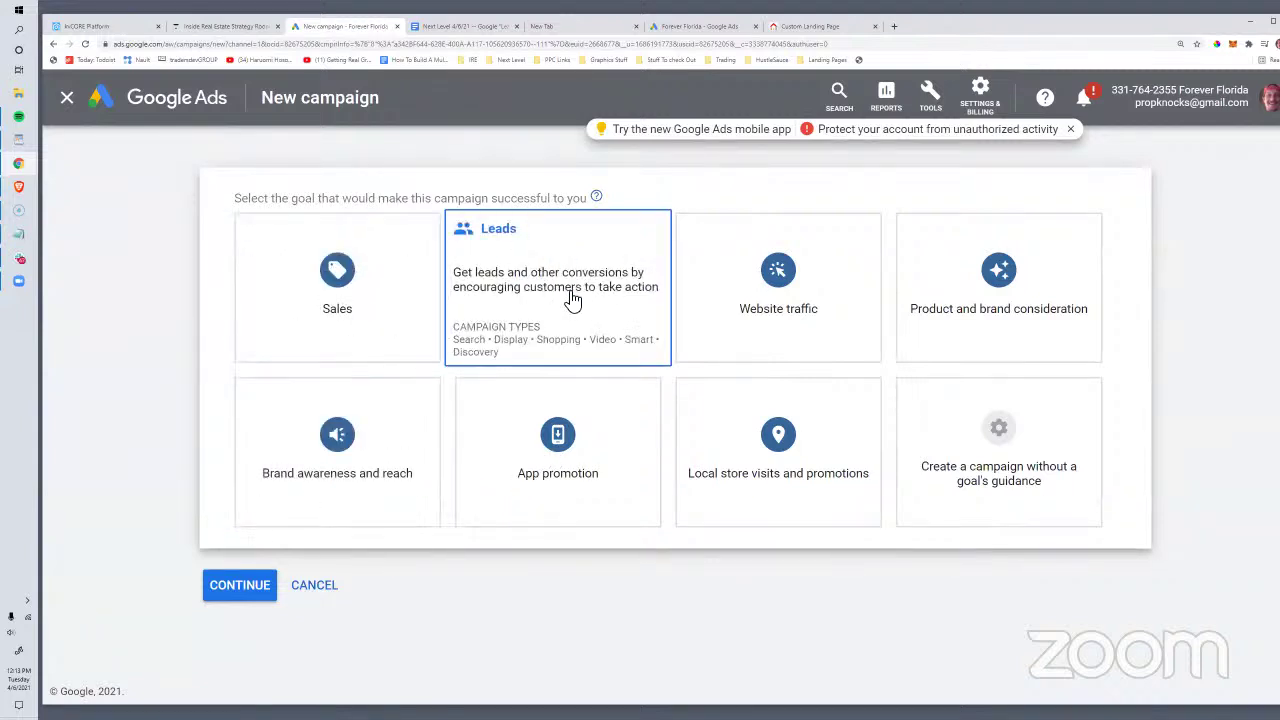
left_click(967, 432)
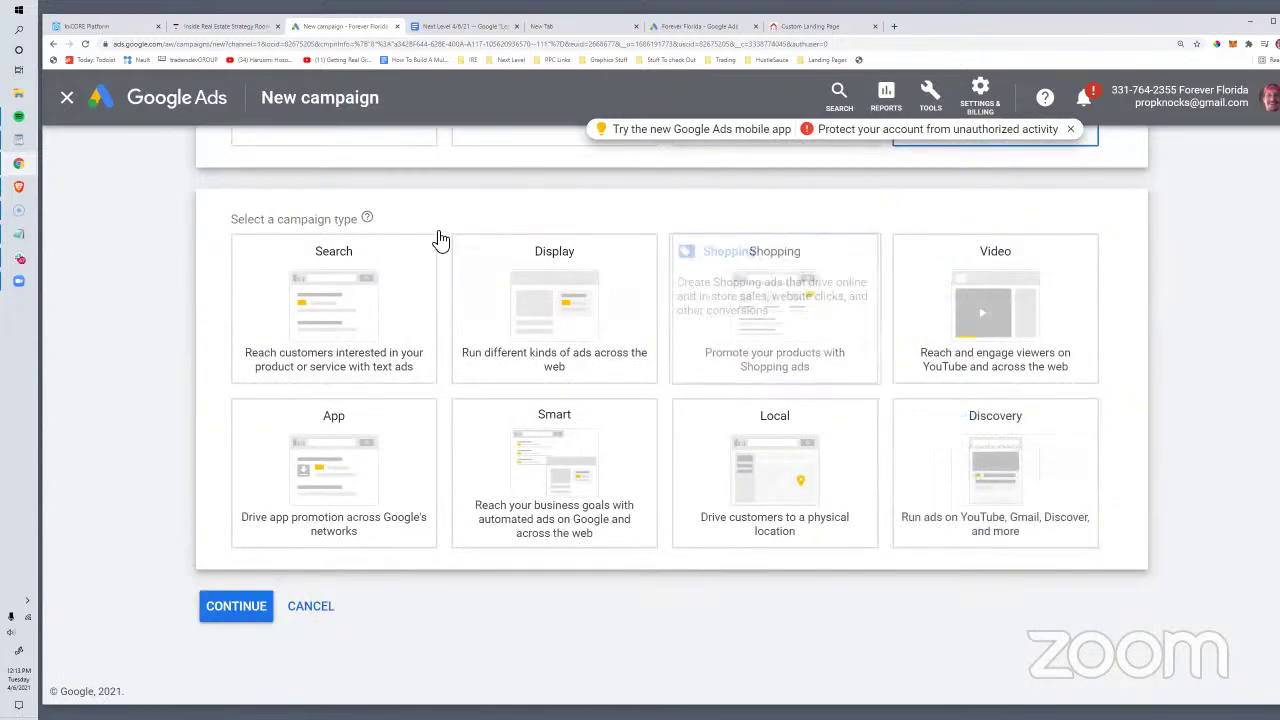
left_click(357, 242)
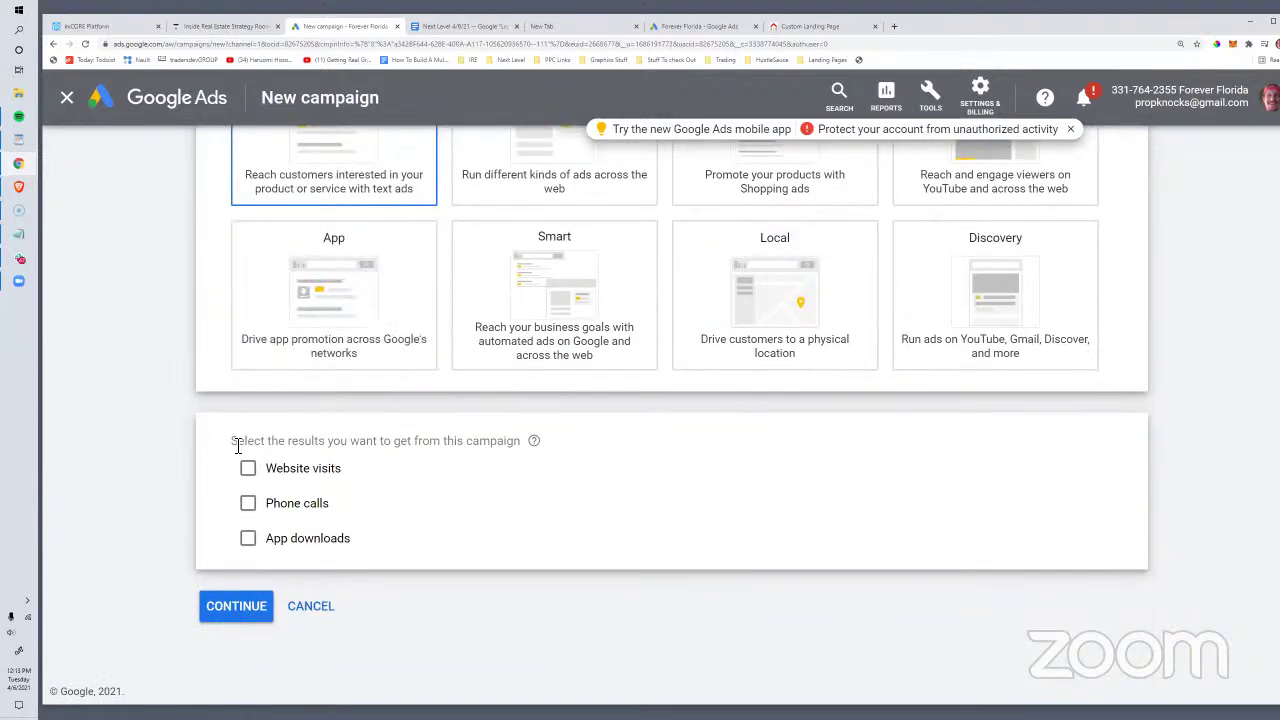
Step: Choose Phone calls as the campaign goal, start the number with 727, then go to kvCORE
left_click_drag(253, 447, 549, 449)
left_click(250, 506)
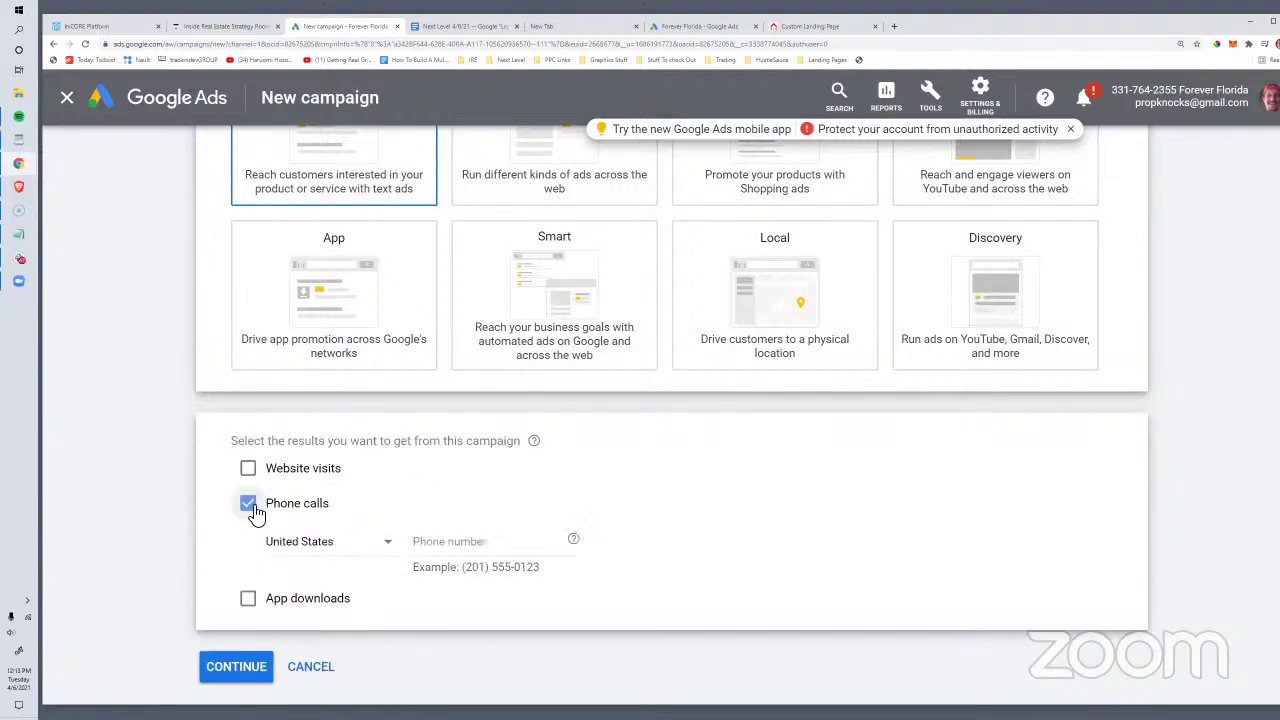
left_click(470, 545)
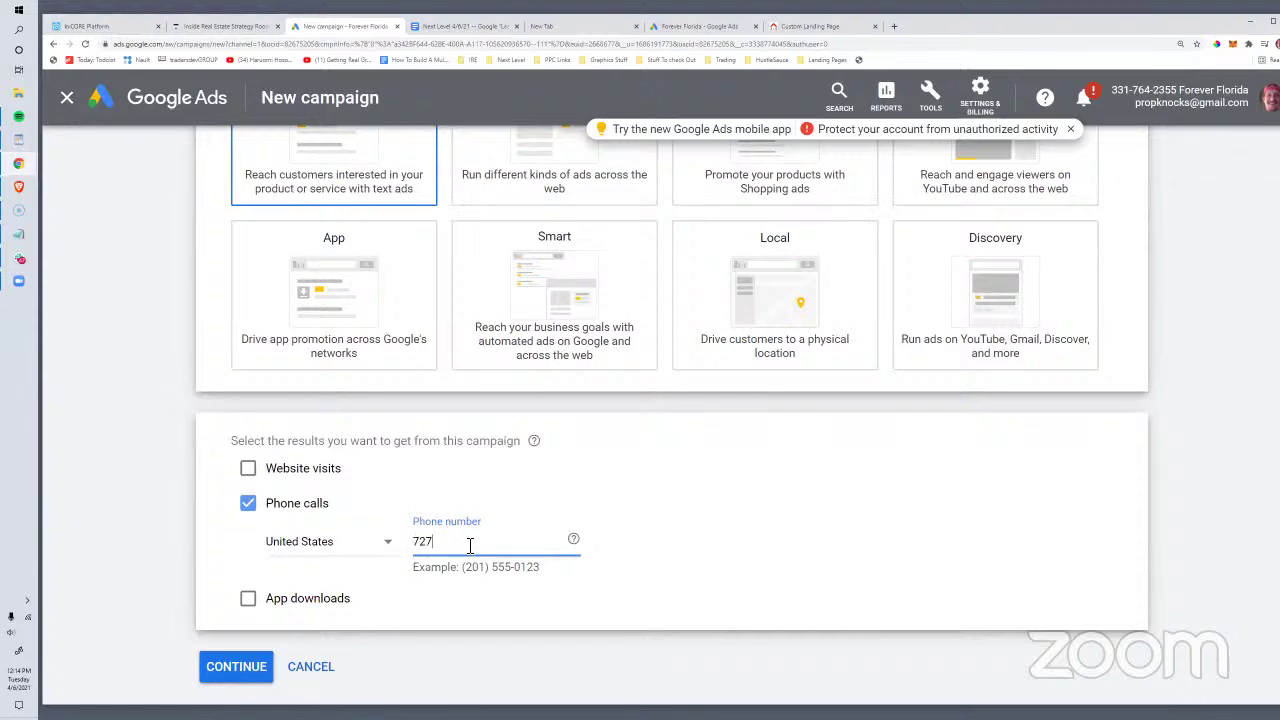
left_click(118, 26)
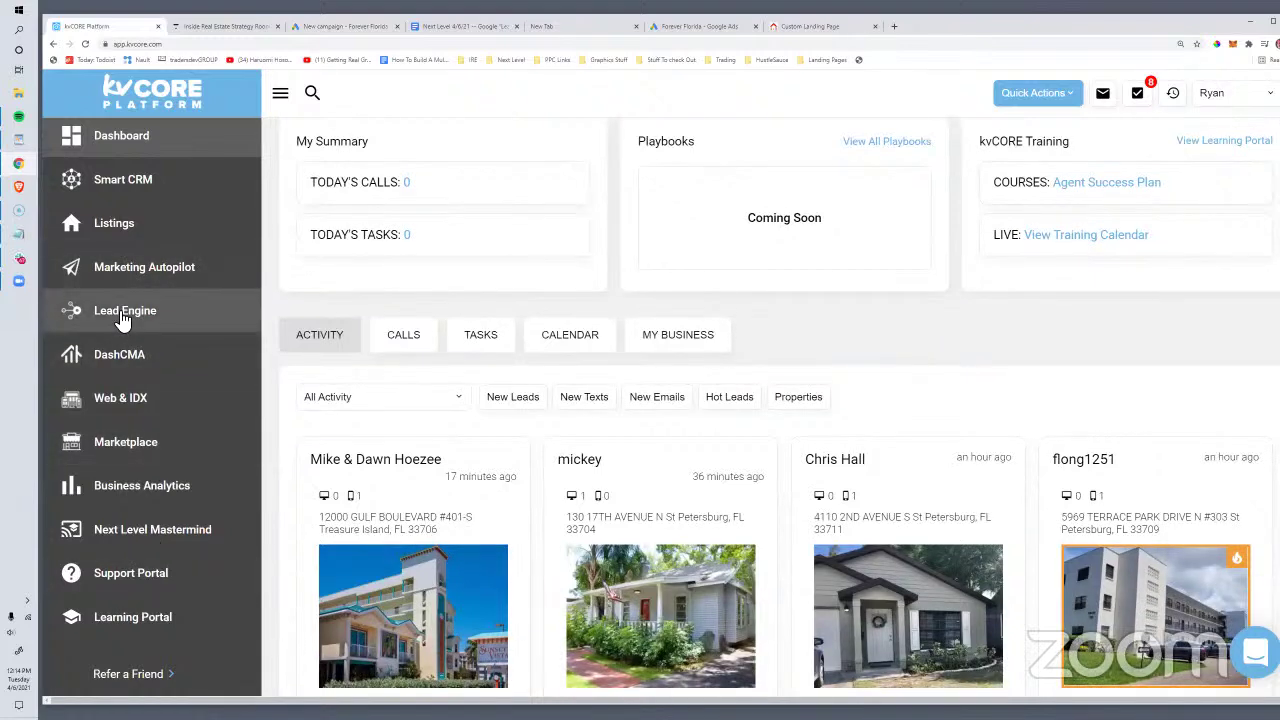
Step: Copy the office smart number from kvCORE's Lead Engine Call Capture page and return to Google Ads
left_click(116, 310)
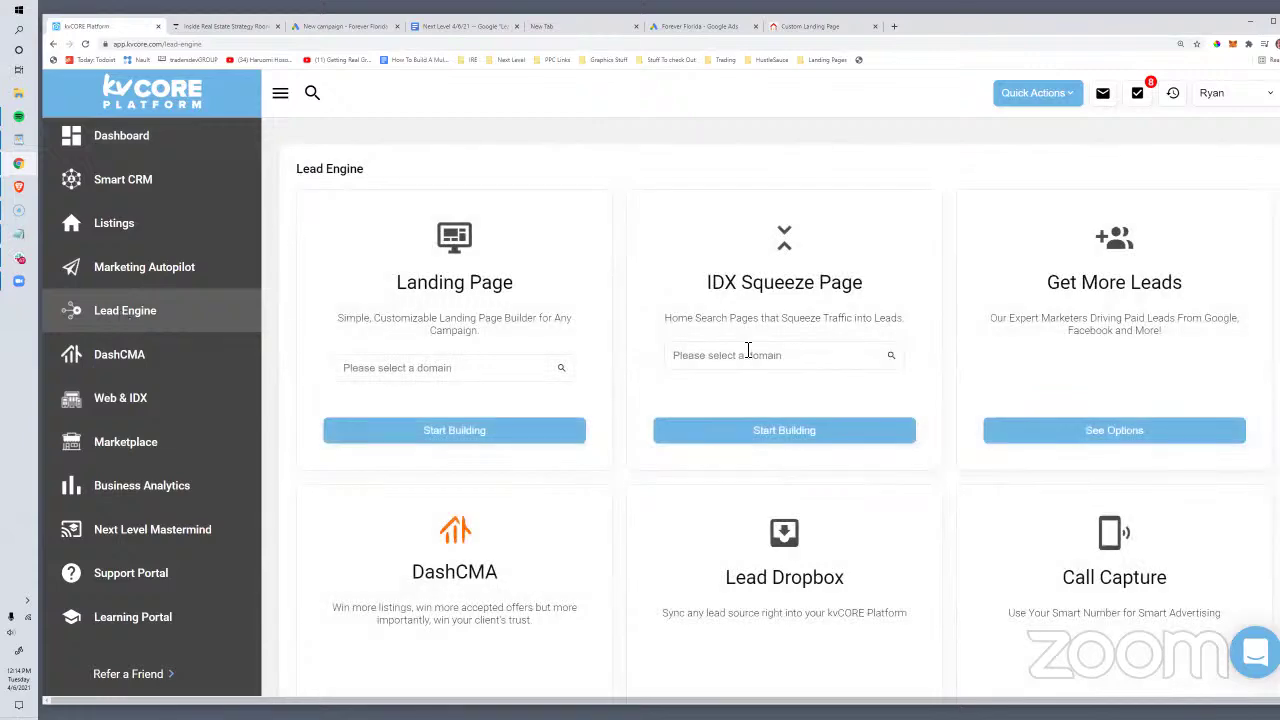
scroll(1123, 457, "down", 2)
left_click(1134, 486)
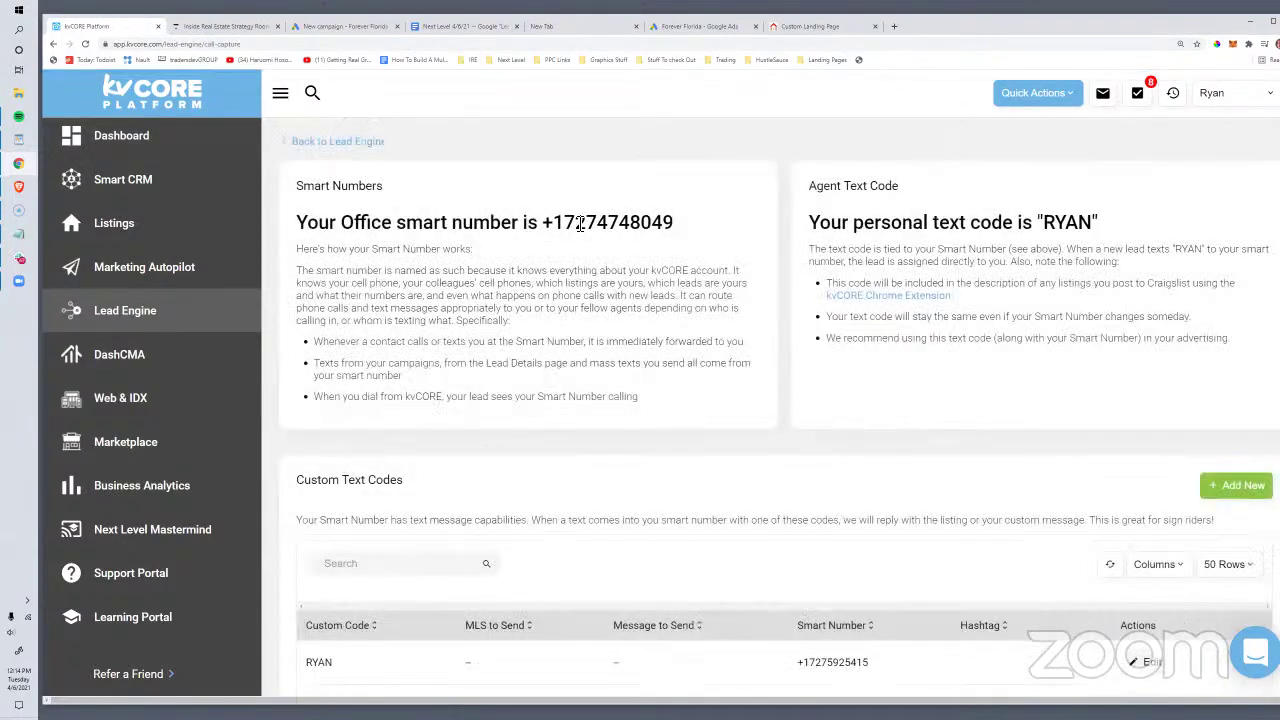
left_click_drag(553, 222, 675, 223)
right_click(670, 227)
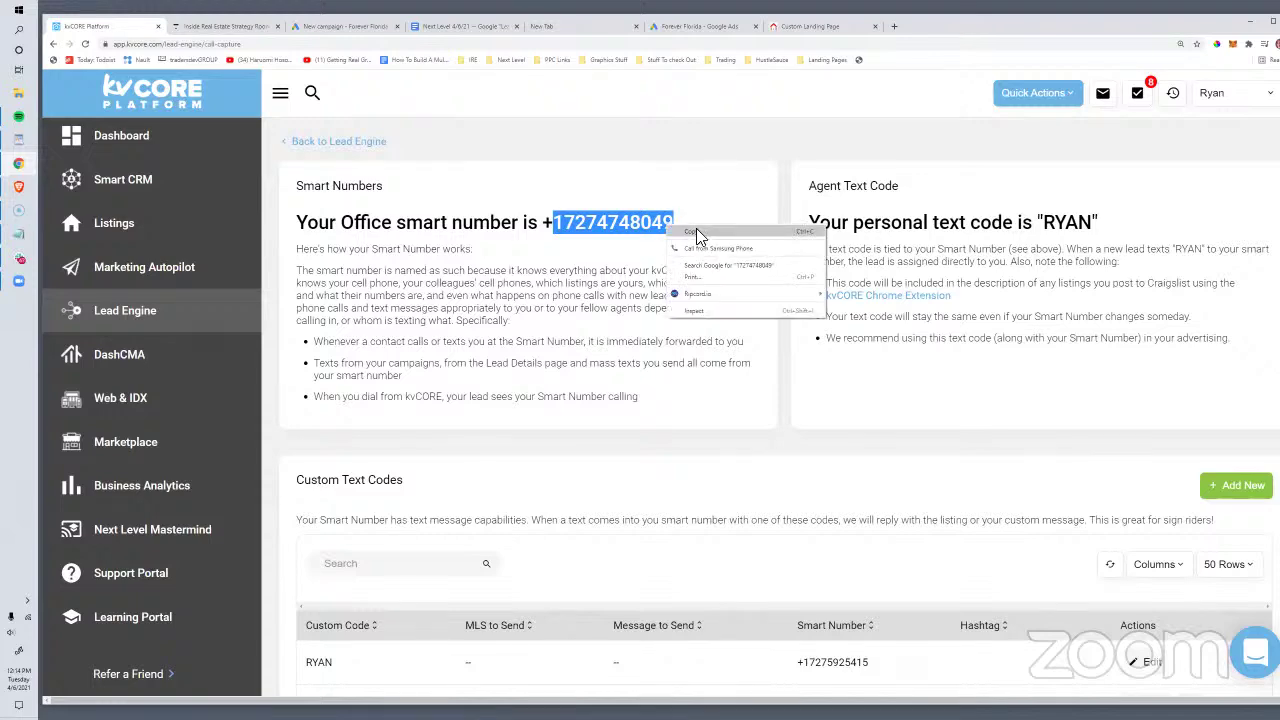
left_click(697, 235)
left_click(675, 26)
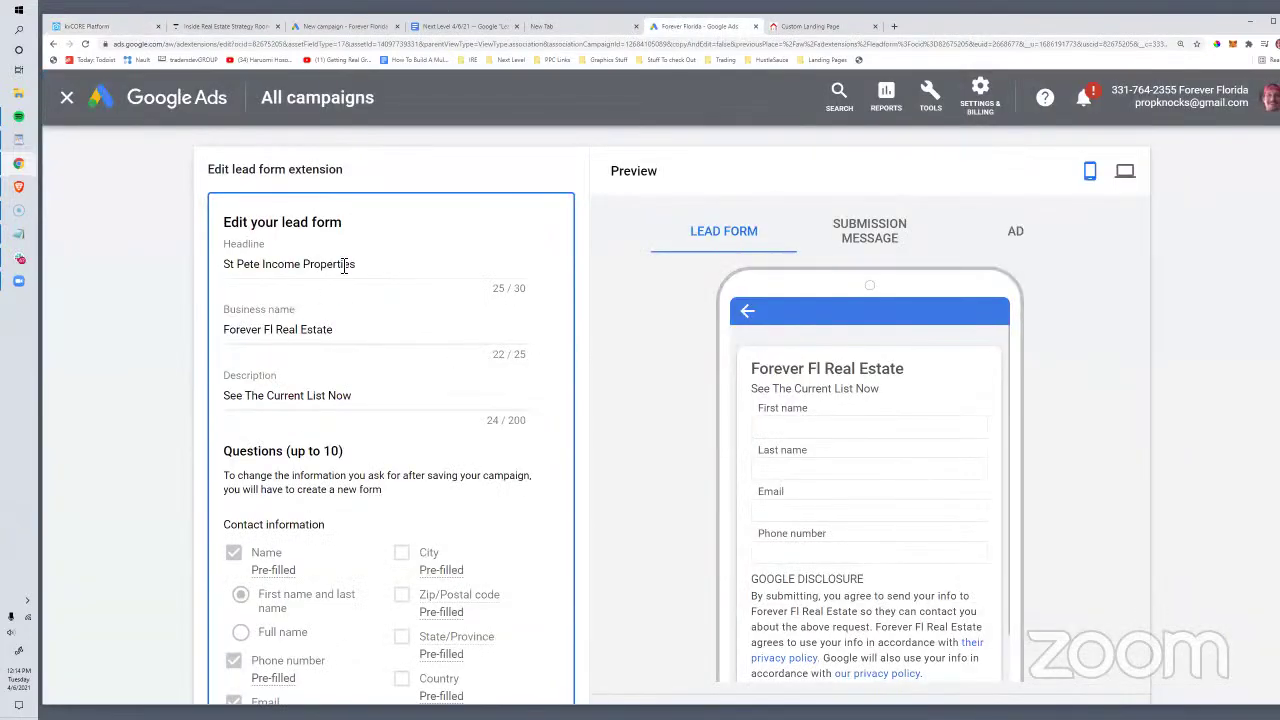
Step: Replace the partial 727 entry with the pasted office smart number, formatted with (727), and continue
left_click(345, 26)
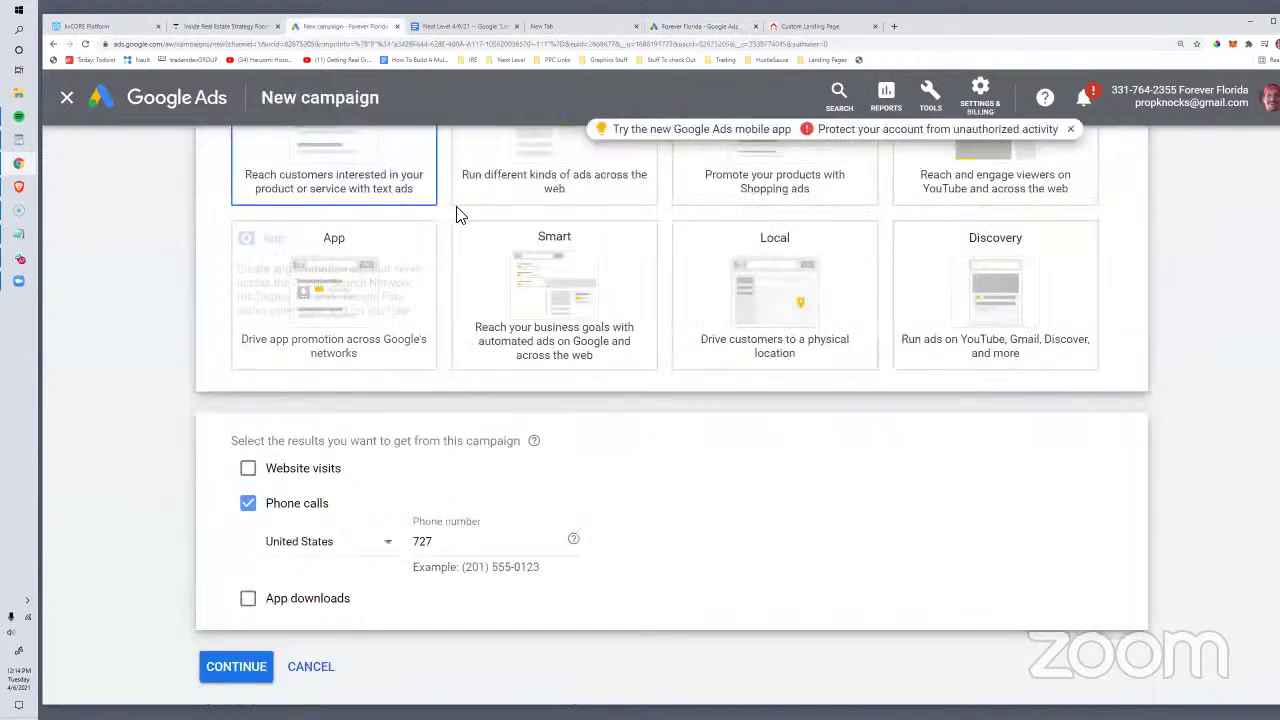
left_click_drag(461, 625, 408, 622)
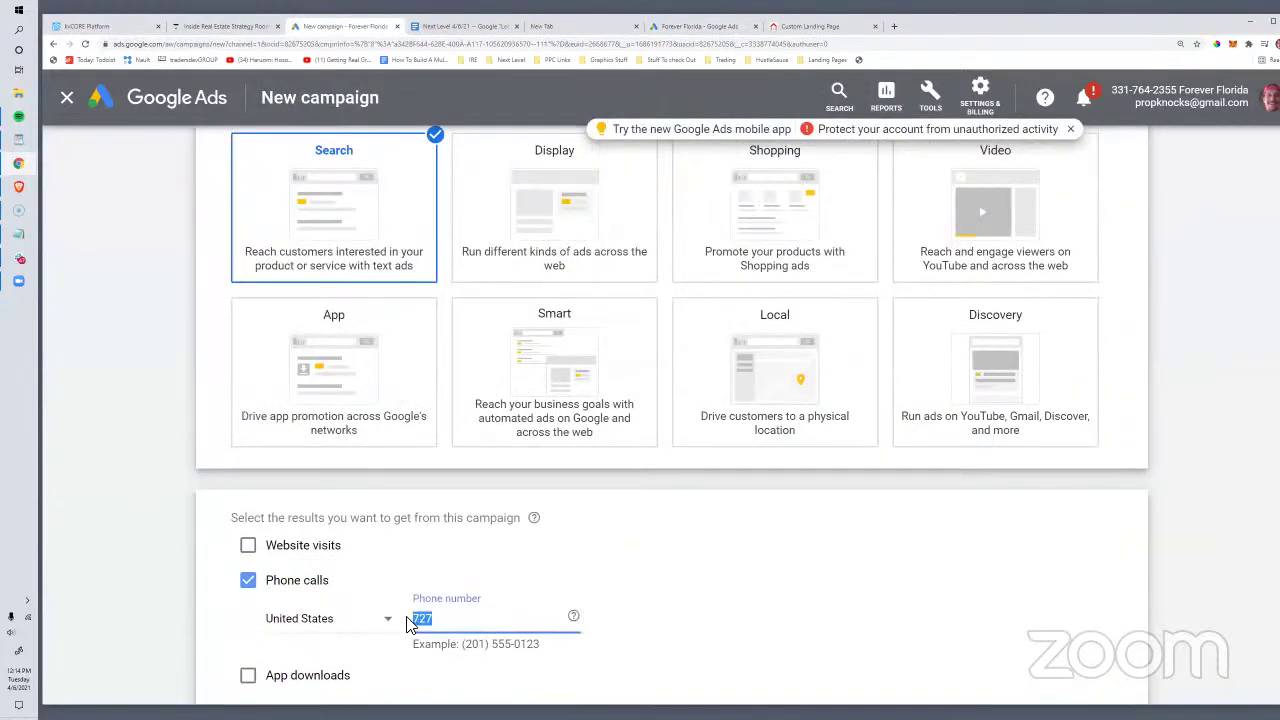
key("ctrl+v")
key("BackSpace")
type("(727)")
scroll(462, 605, "down", 2)
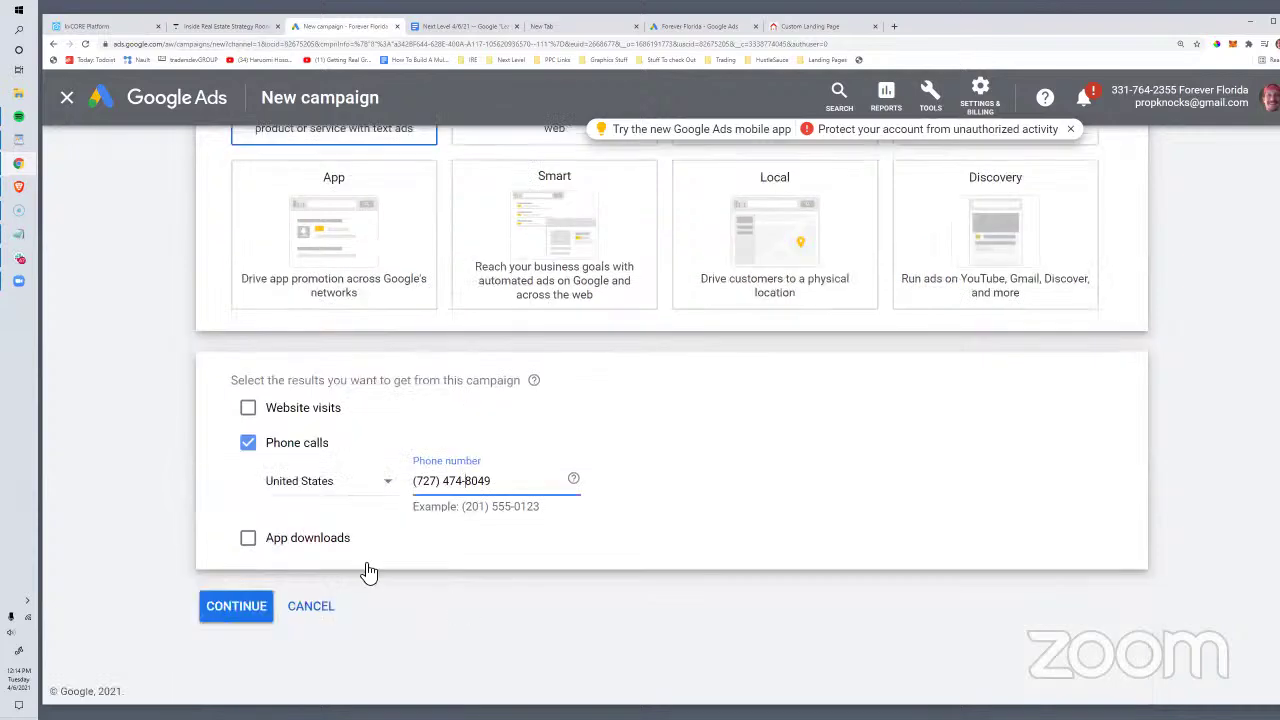
left_click(200, 606)
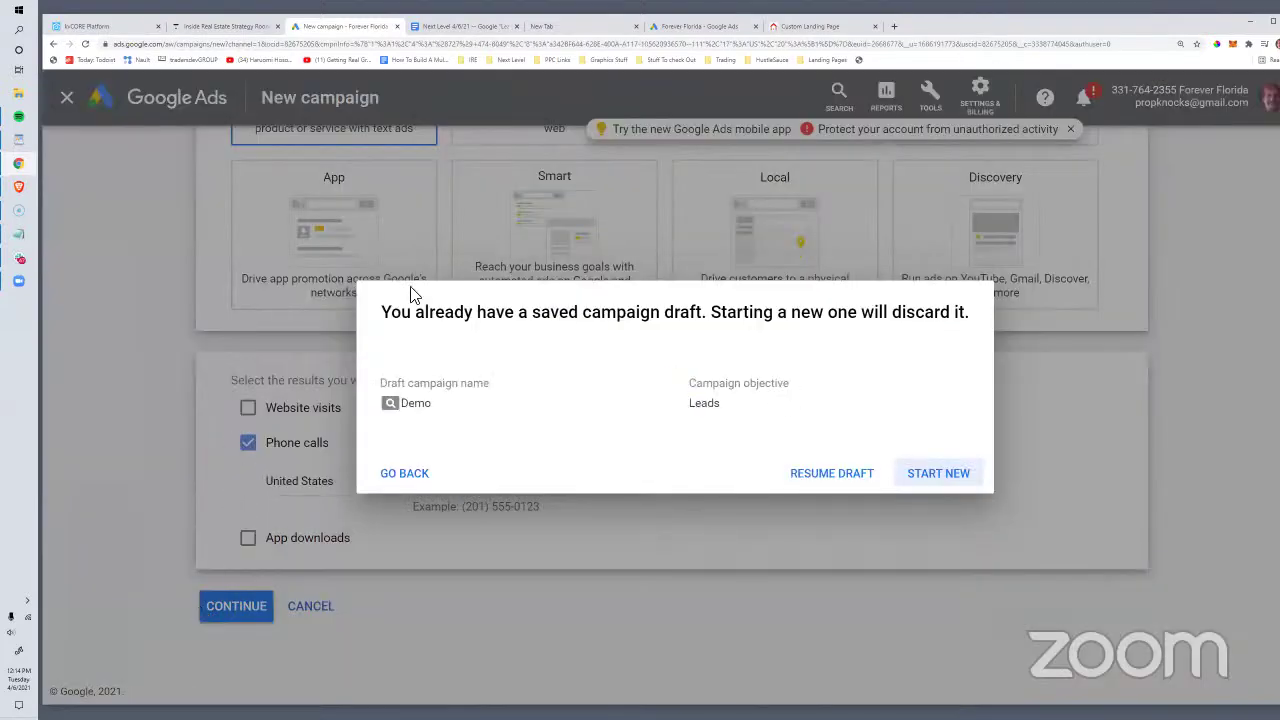
Step: Discard the old Demo draft and name the new campaign 'Direct Call'
left_click(916, 482)
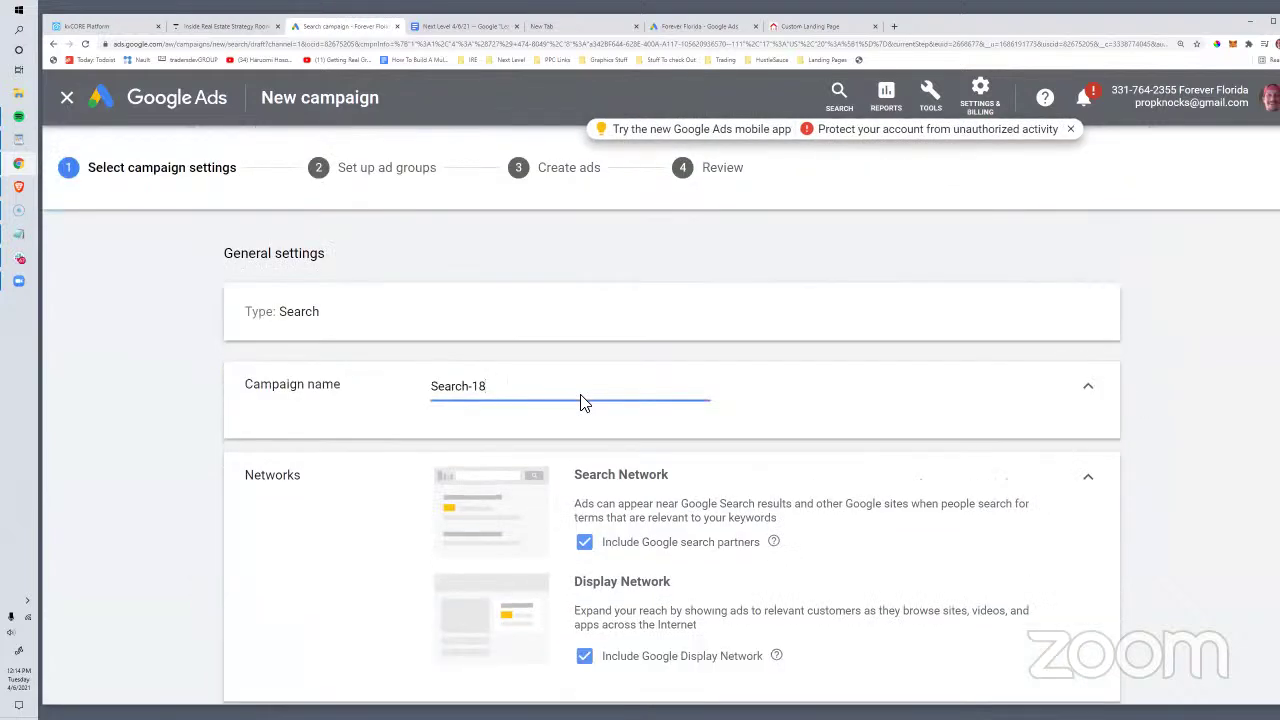
left_click_drag(484, 387, 420, 386)
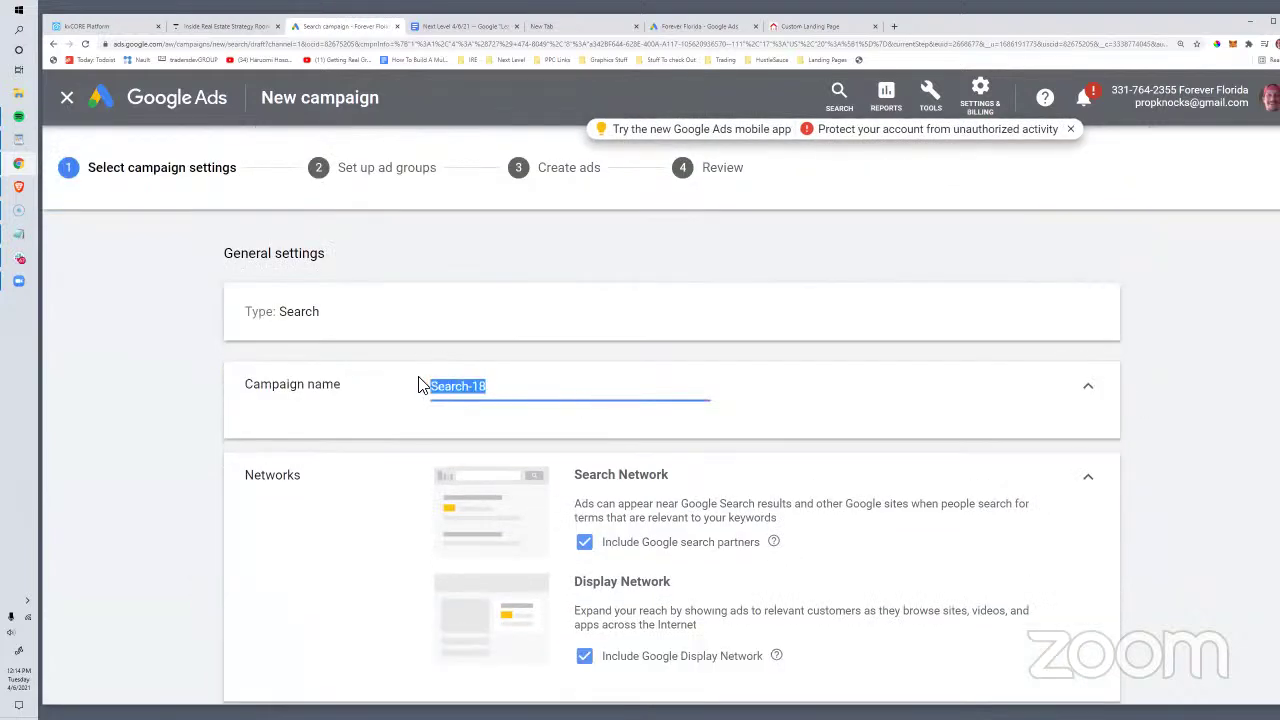
type("Direct Call")
Step: Exclude search partners and the Display Network, and target the United States and Canada
scroll(545, 380, "down", 3)
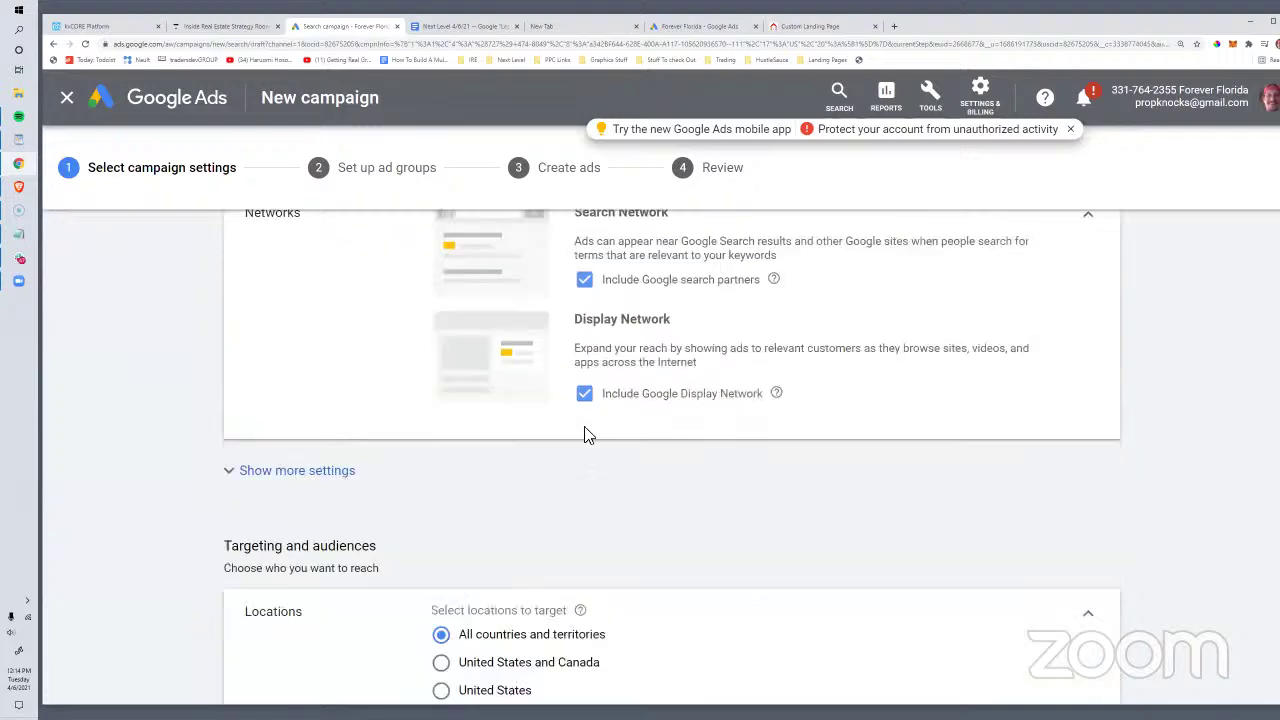
left_click(584, 284)
left_click(584, 410)
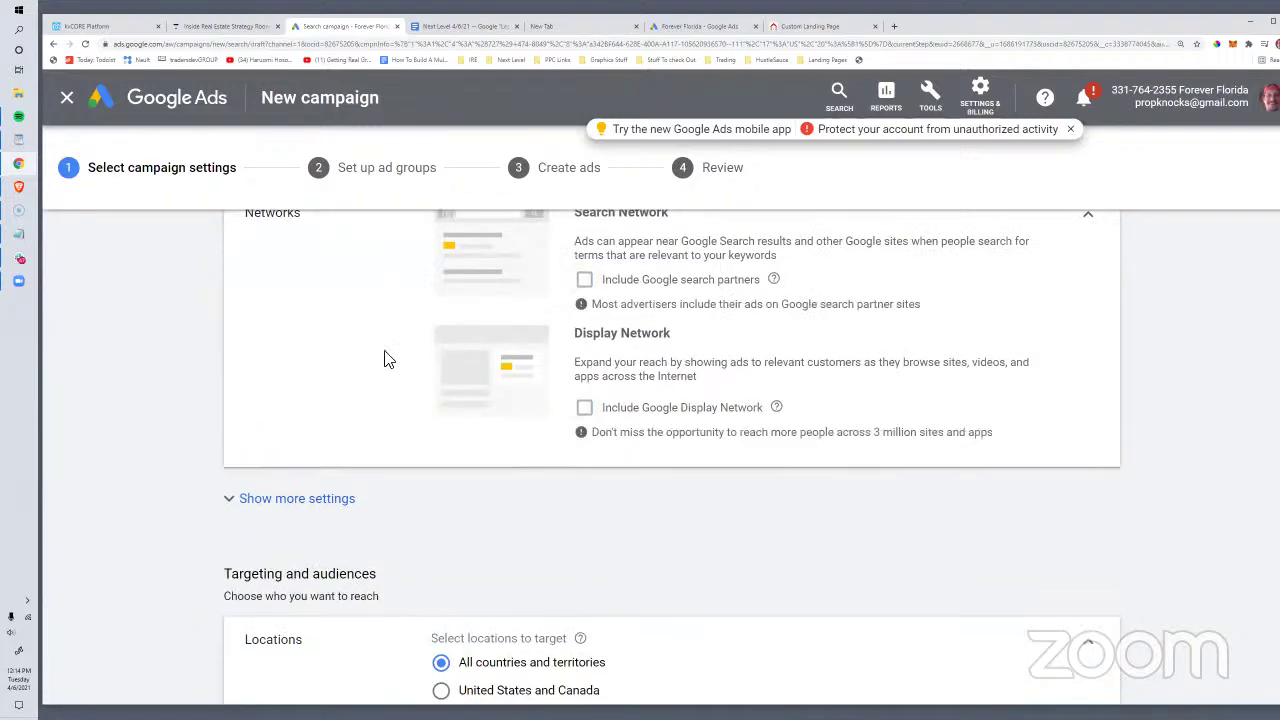
scroll(395, 380, "down", 3)
left_click(440, 428)
scroll(418, 432, "down", 5)
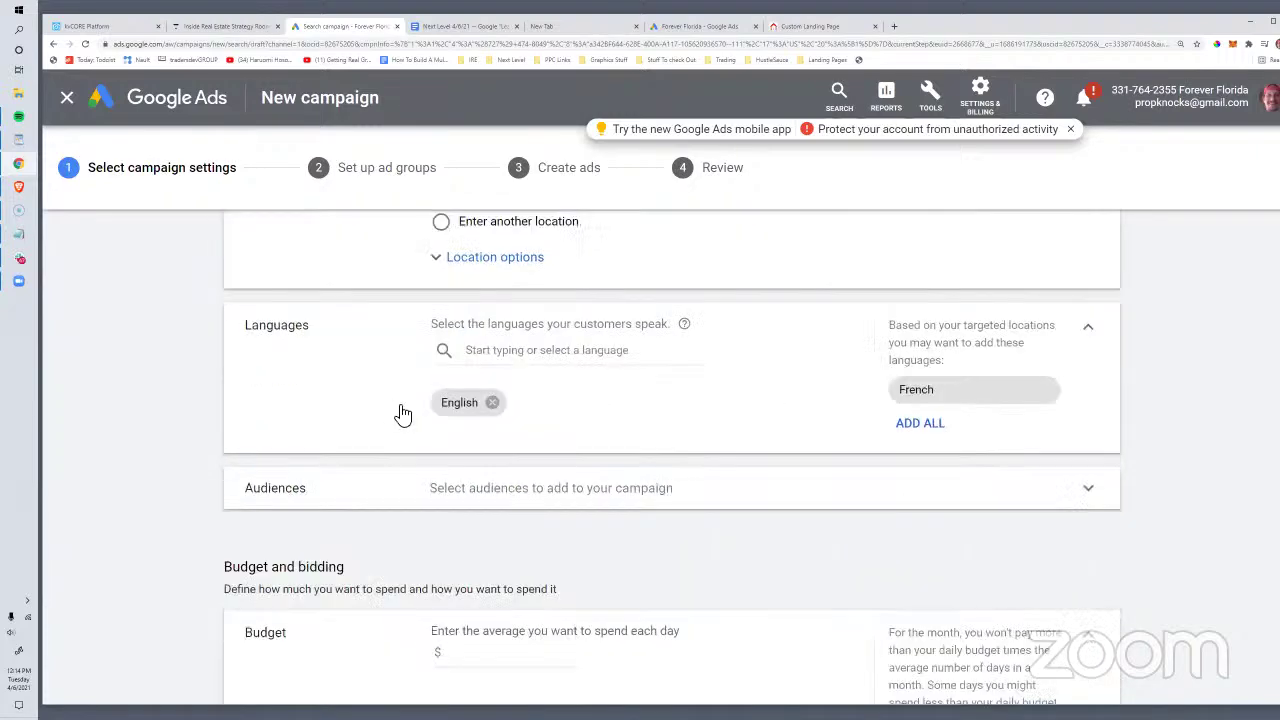
Step: Enter the daily budget, turn off target cost per action, and save the campaign settings
left_click(486, 405)
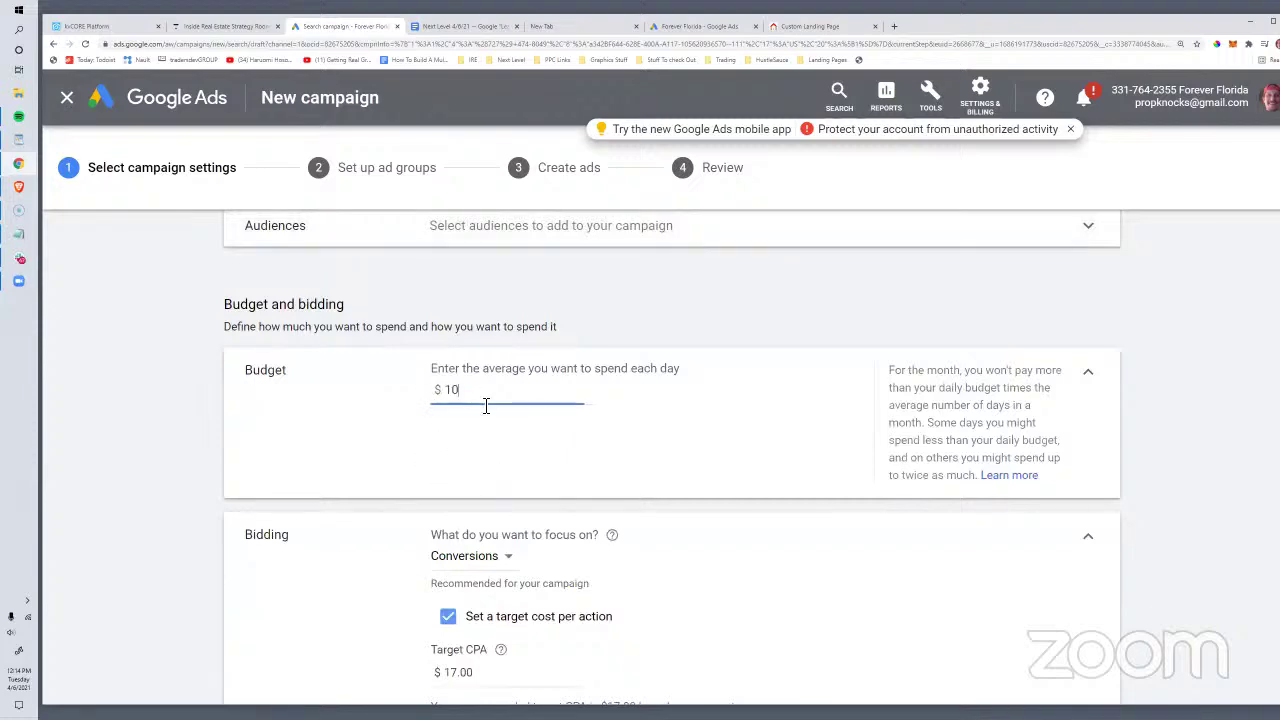
scroll(489, 400, "down", 3)
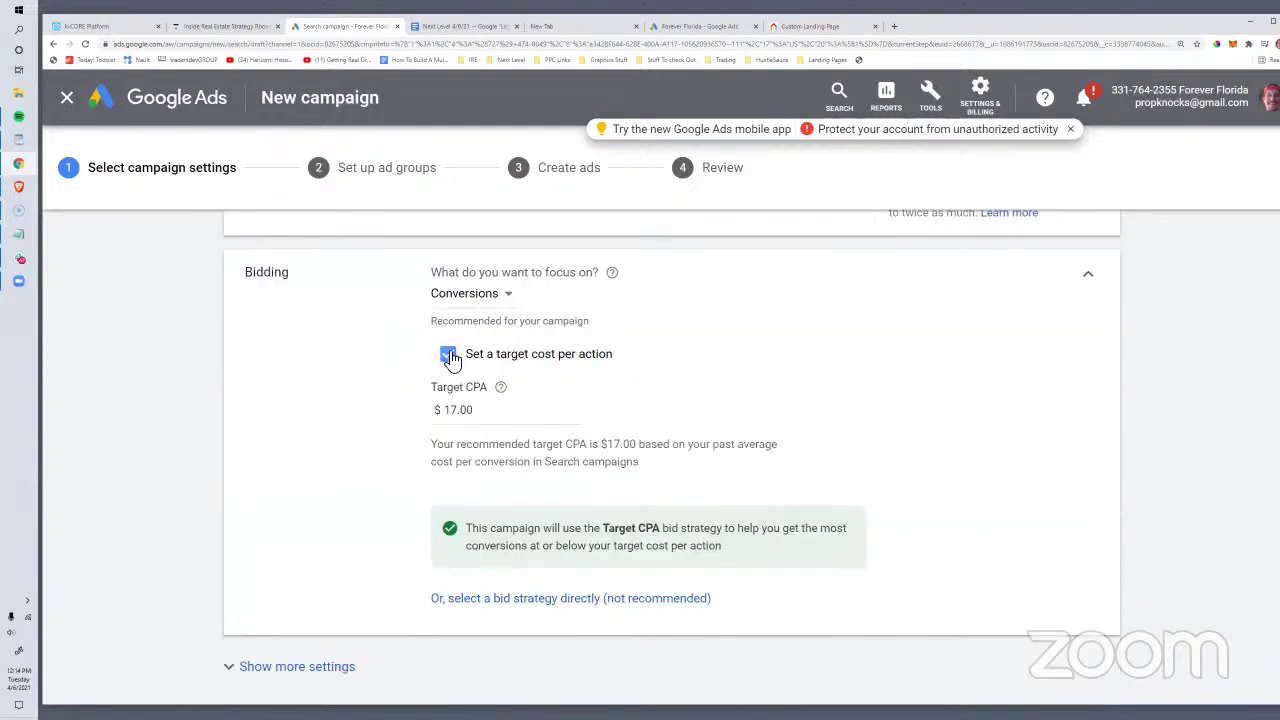
left_click(448, 356)
scroll(520, 335, "down", 1)
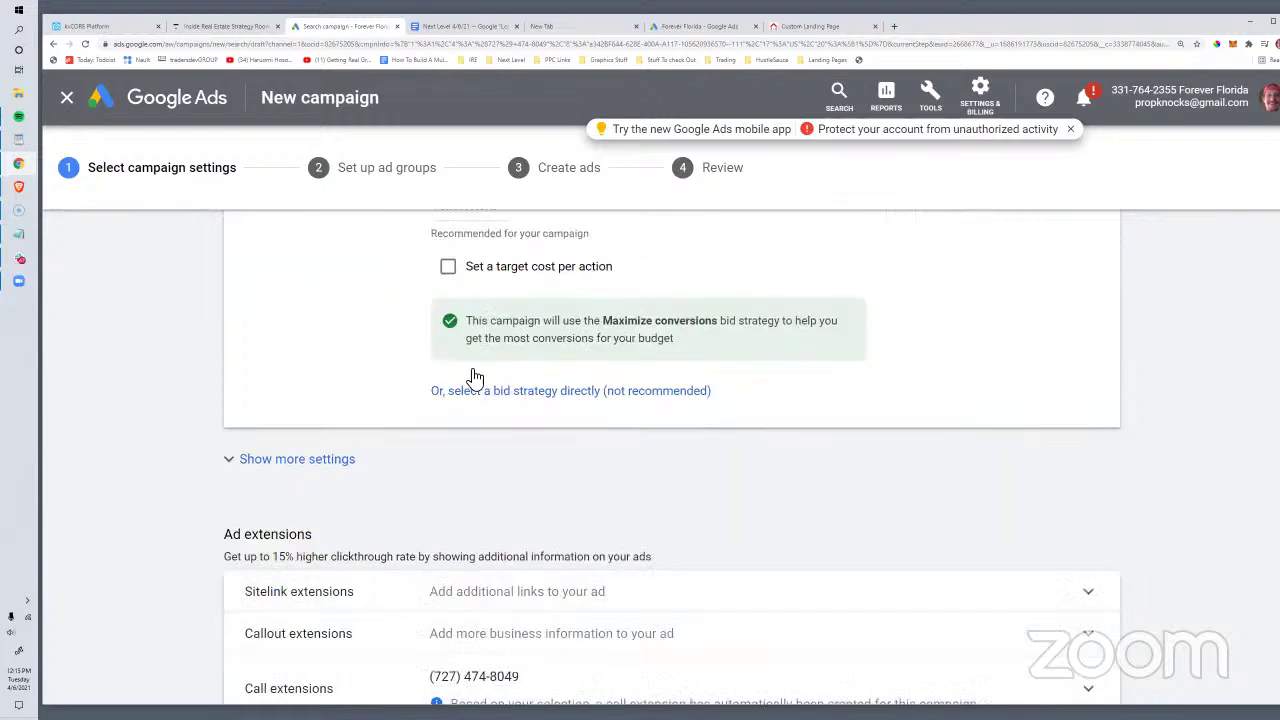
scroll(432, 366, "down", 2)
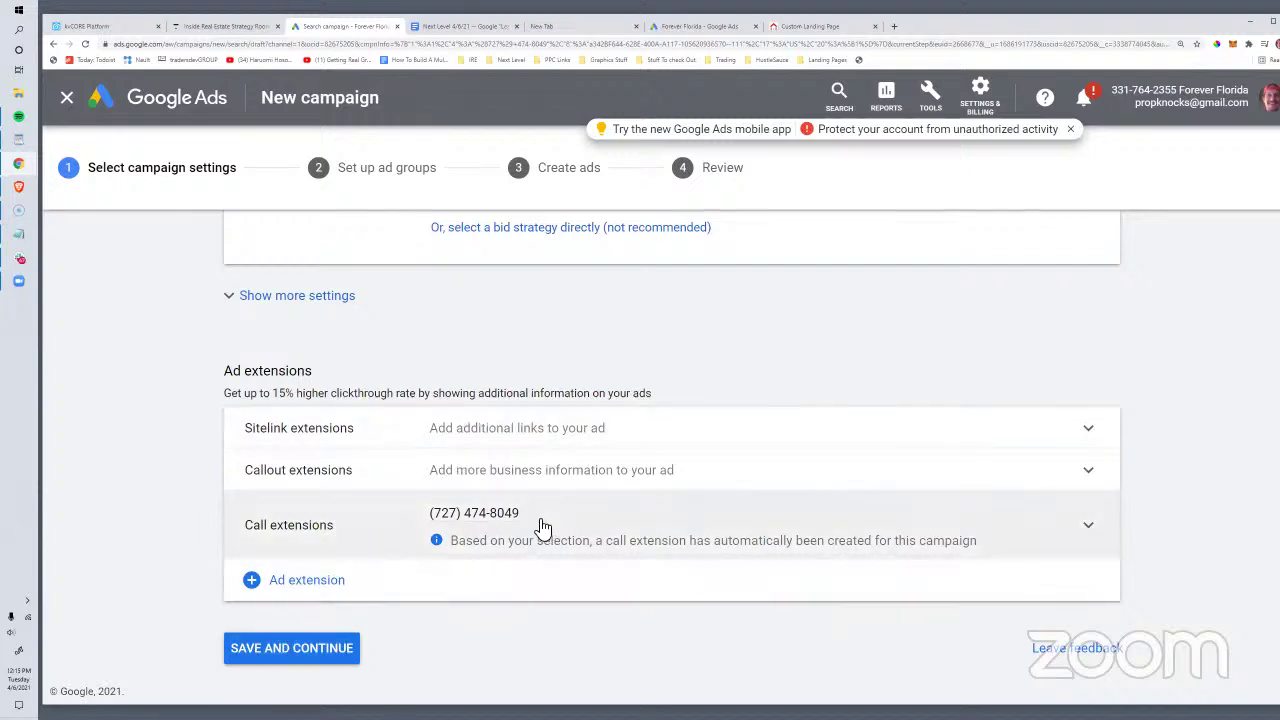
left_click(320, 649)
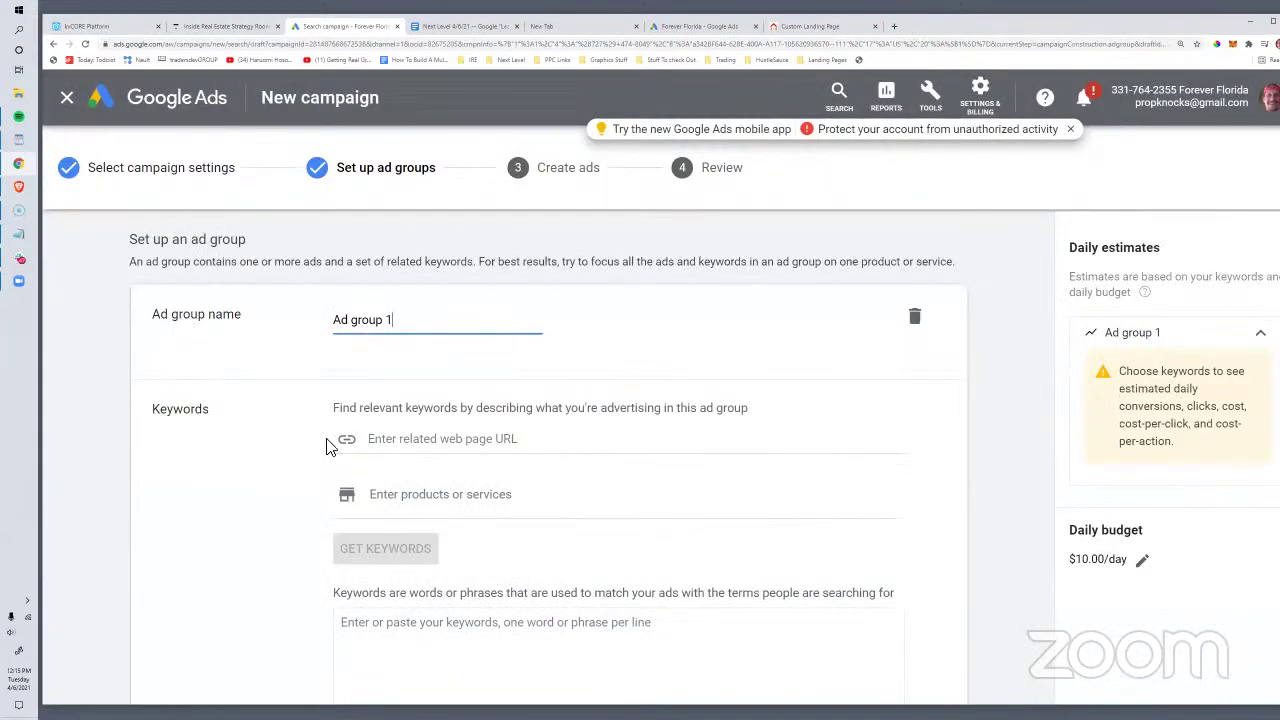
Step: Rename Ad group 1 to 'St Pete Real Estate Calls'
left_click_drag(390, 321, 321, 324)
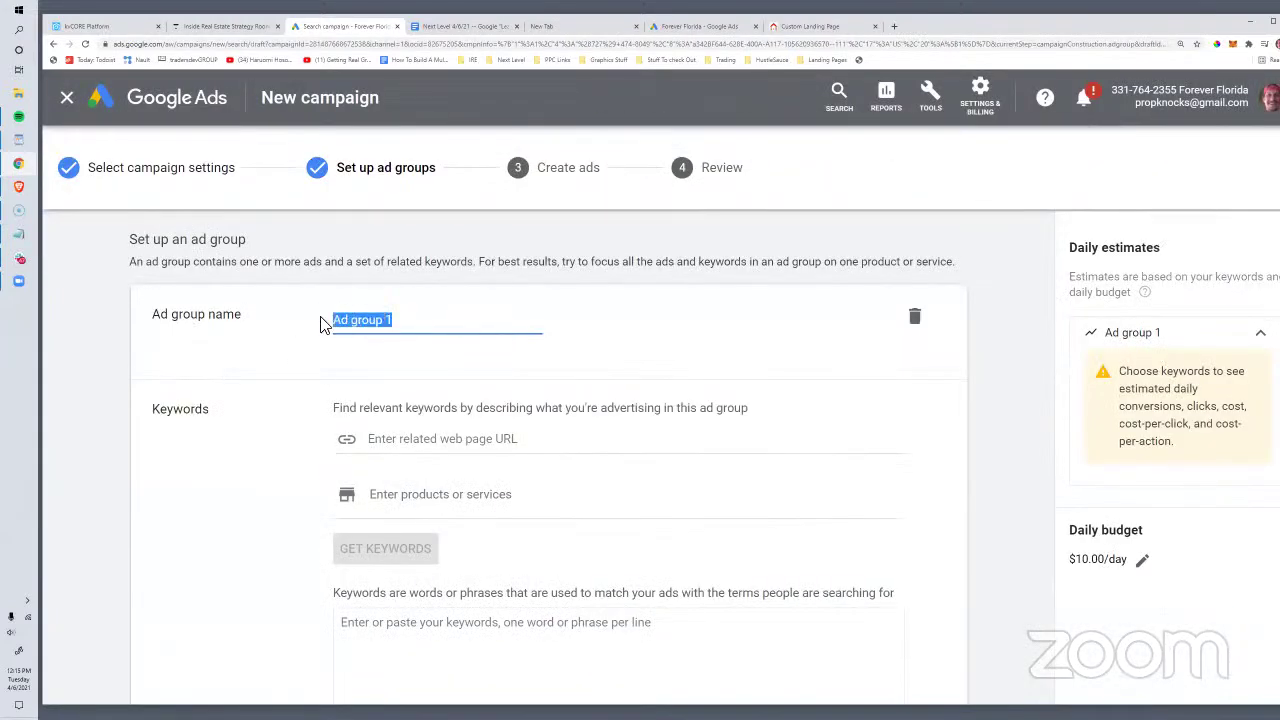
type("St Pete Real Estate Calls")
scroll(326, 323, "down", 4)
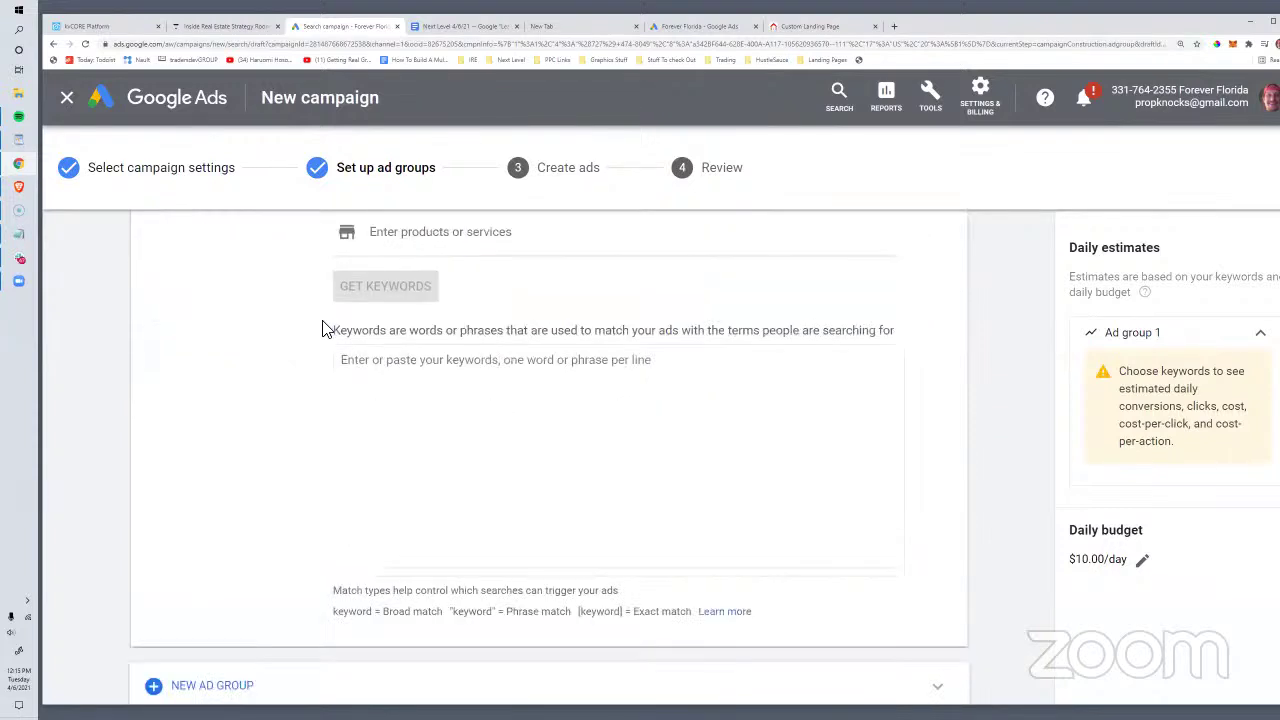
scroll(398, 394, "up", 2)
Step: Add phrase keywords "st pete fl real estate" and "saint petersburg real estate fl" and save
left_click(400, 474)
type("\"st pete fl real estate")
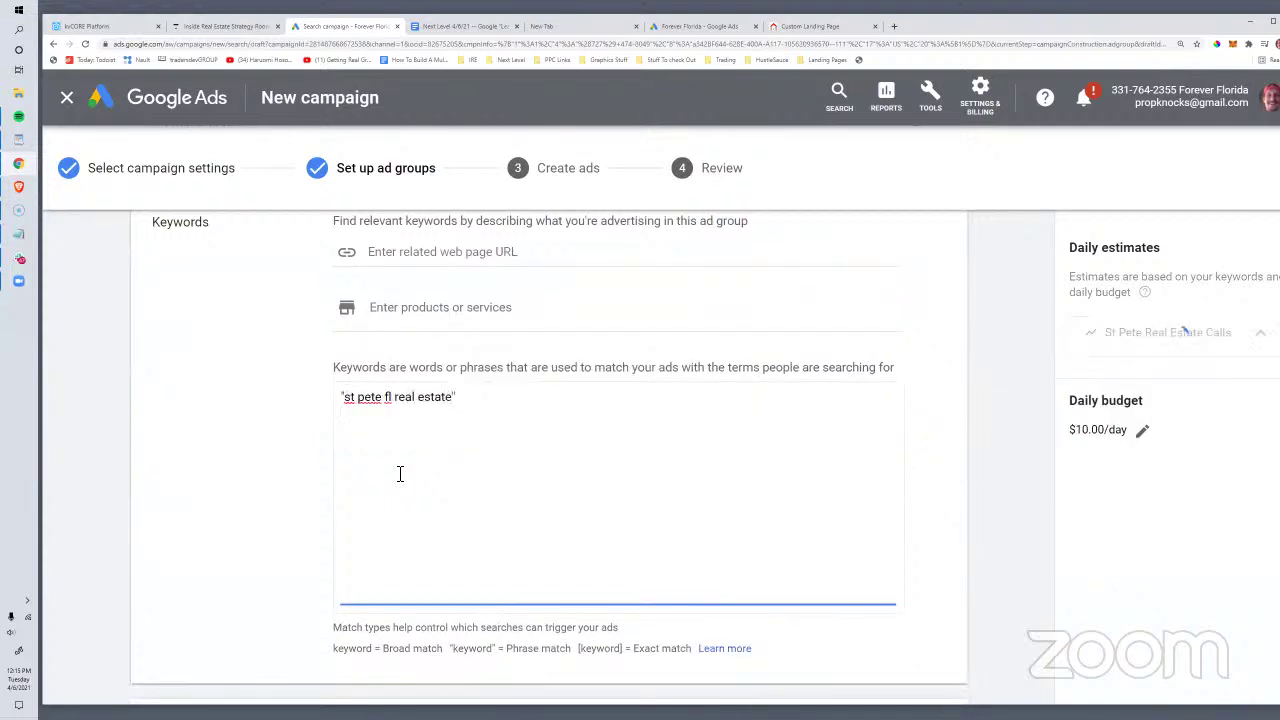
scroll(400, 474, "down", 2)
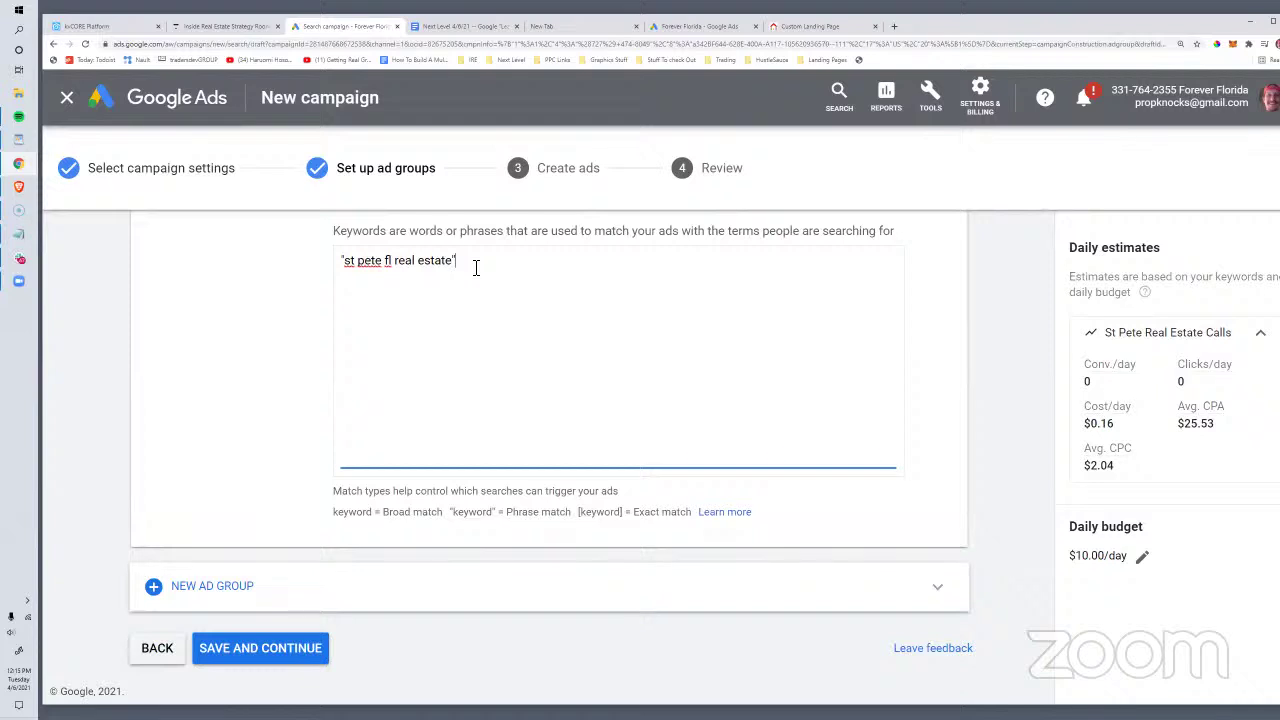
type("pete")
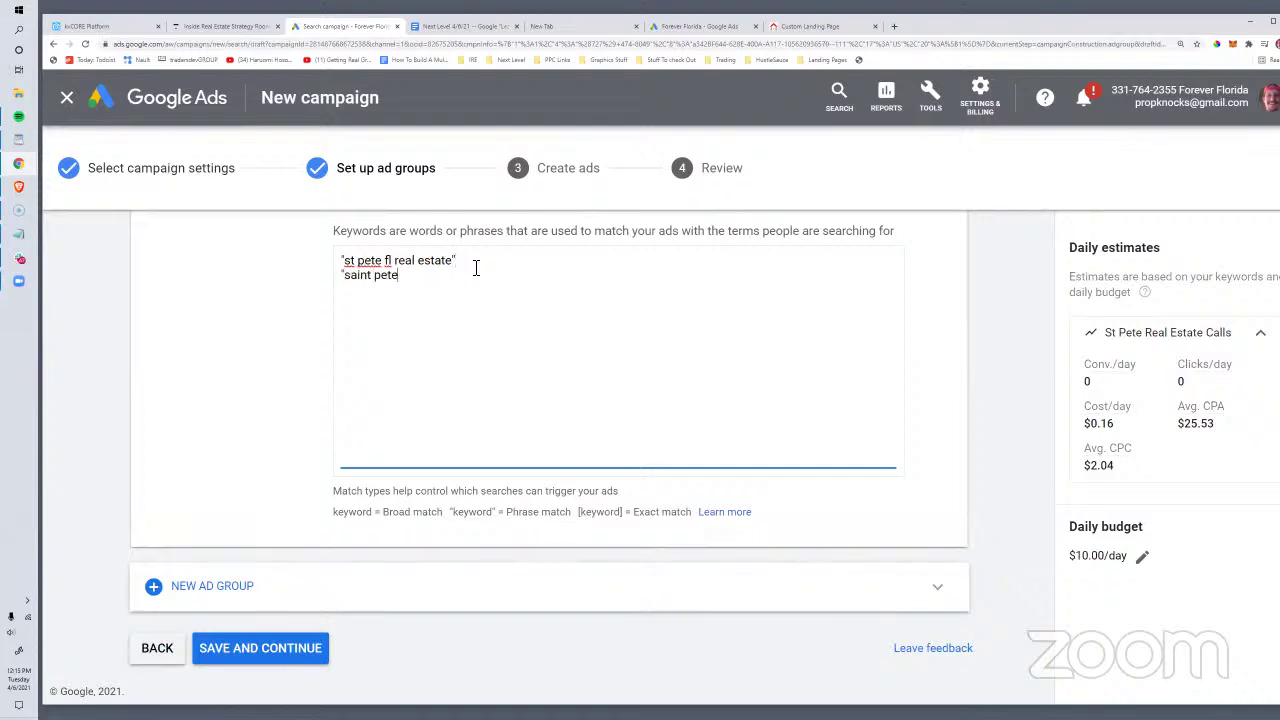
type("rsburg real estate fl")
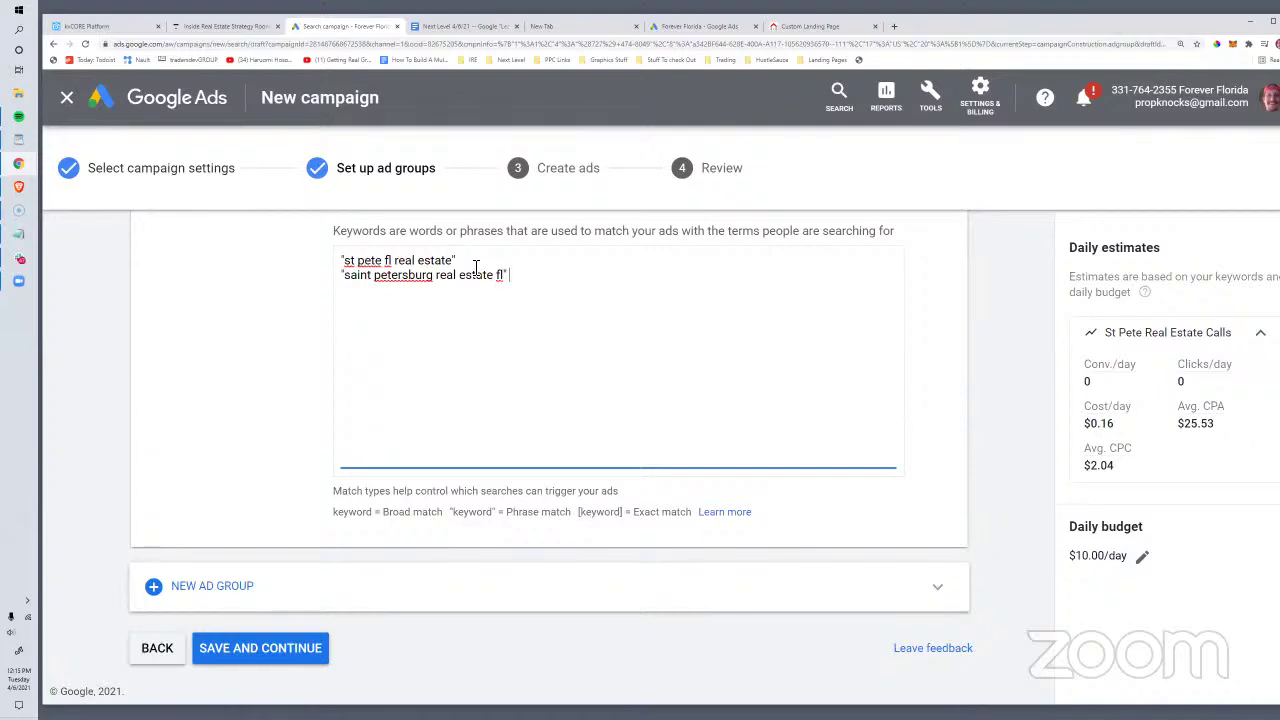
left_click(262, 648)
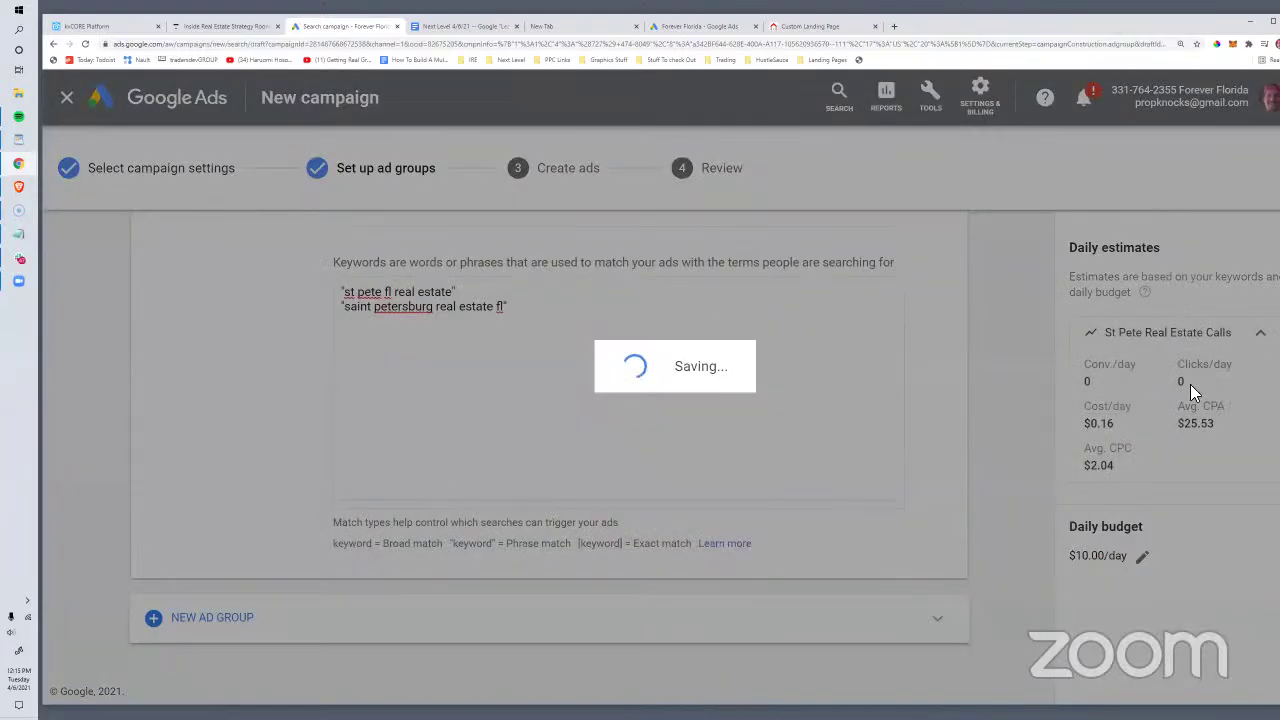
scroll(440, 484, "down", 2)
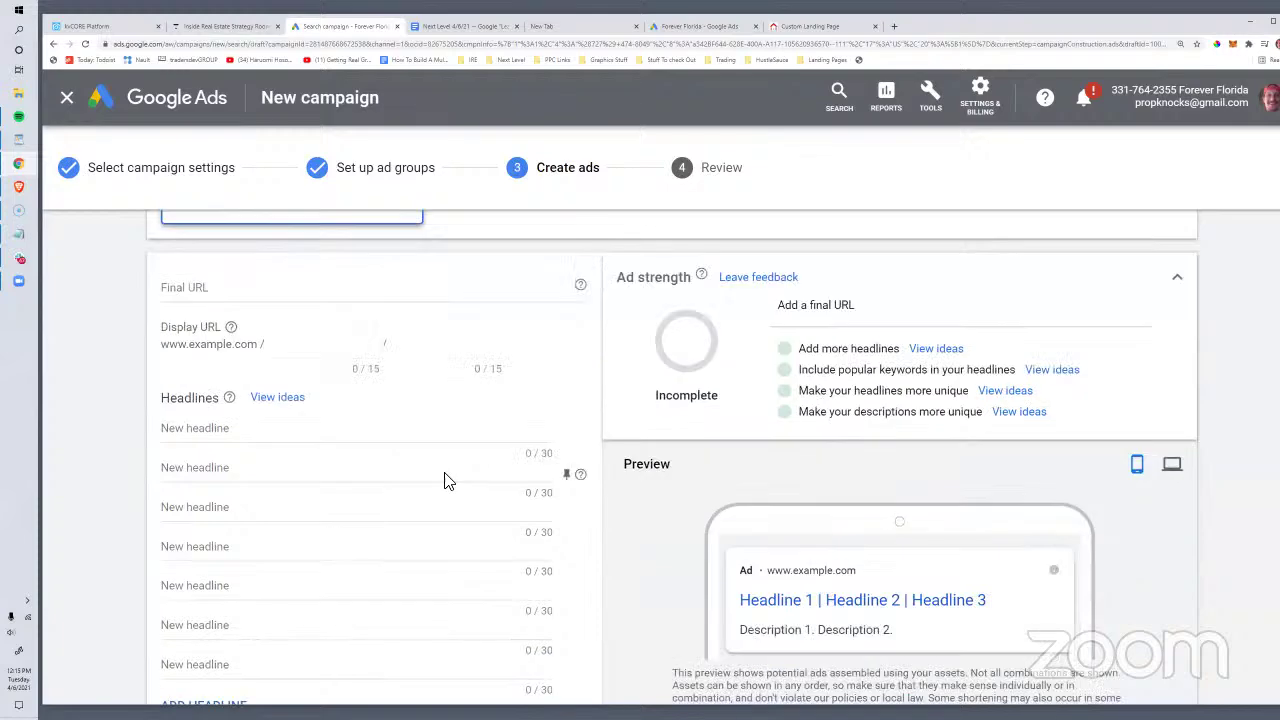
scroll(446, 481, "down", 3)
scroll(483, 494, "down", 6)
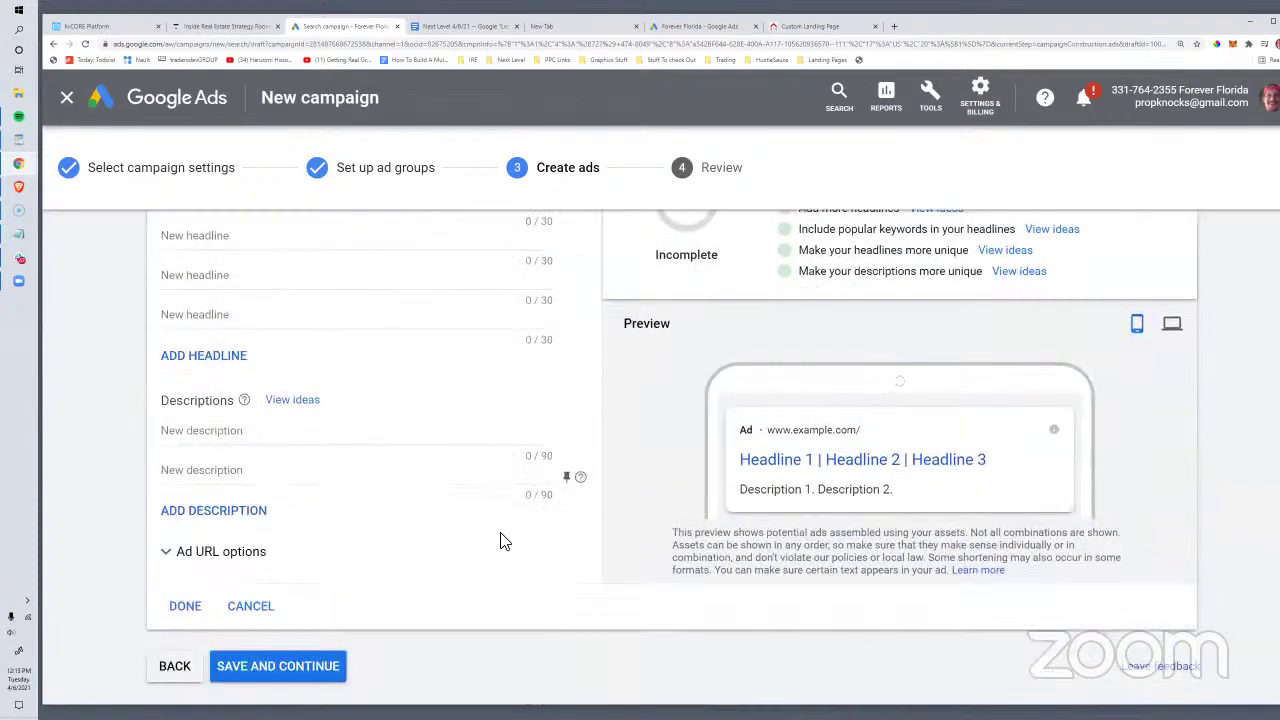
scroll(474, 554, "up", 5)
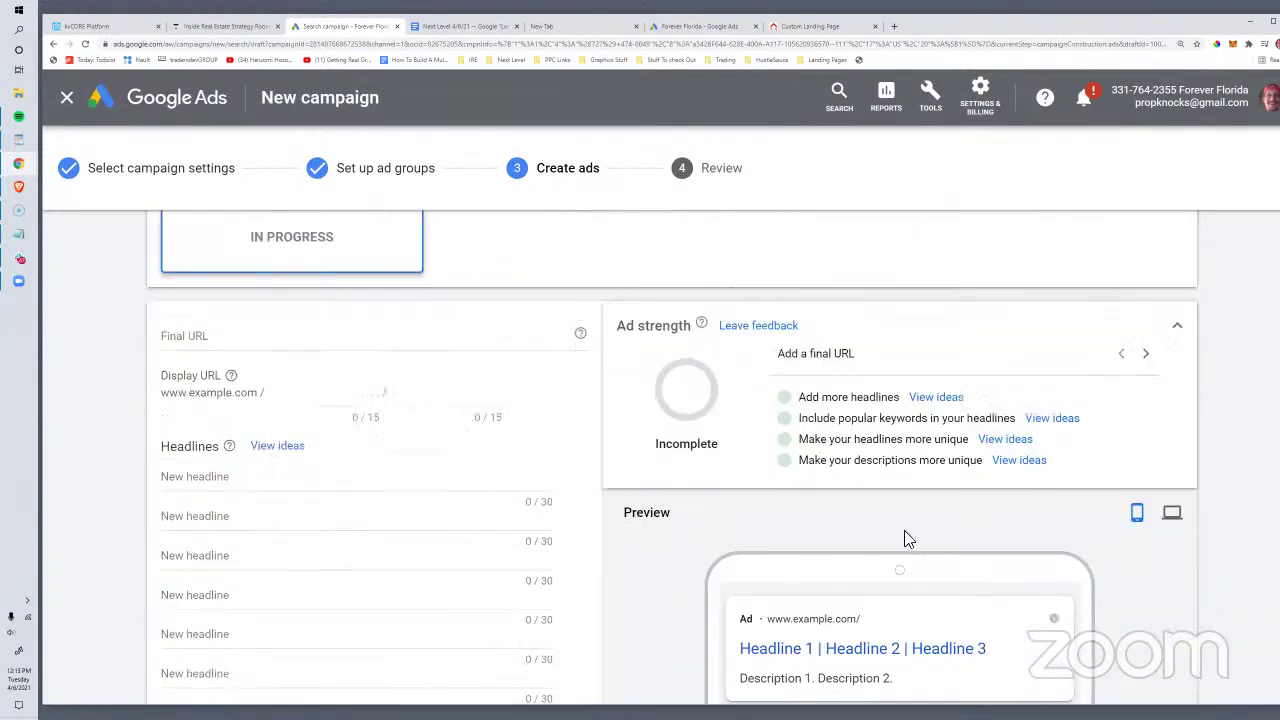
scroll(480, 440, "up", 2)
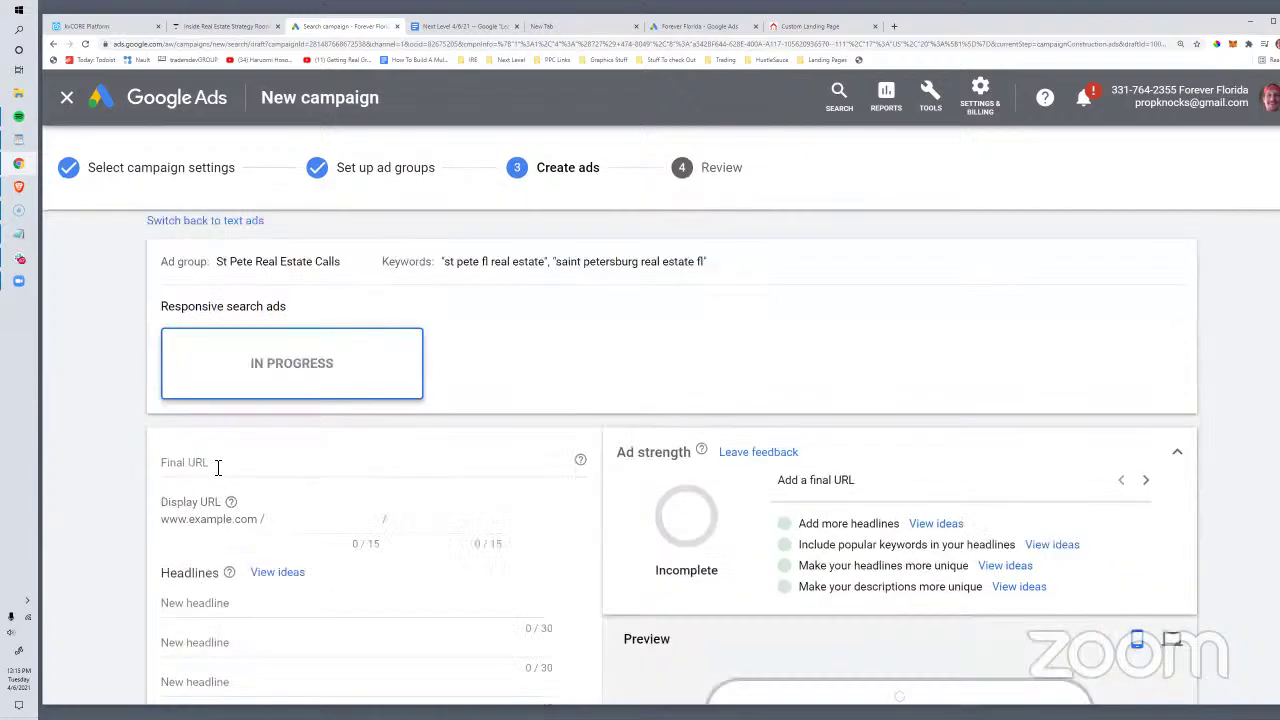
left_click(196, 464)
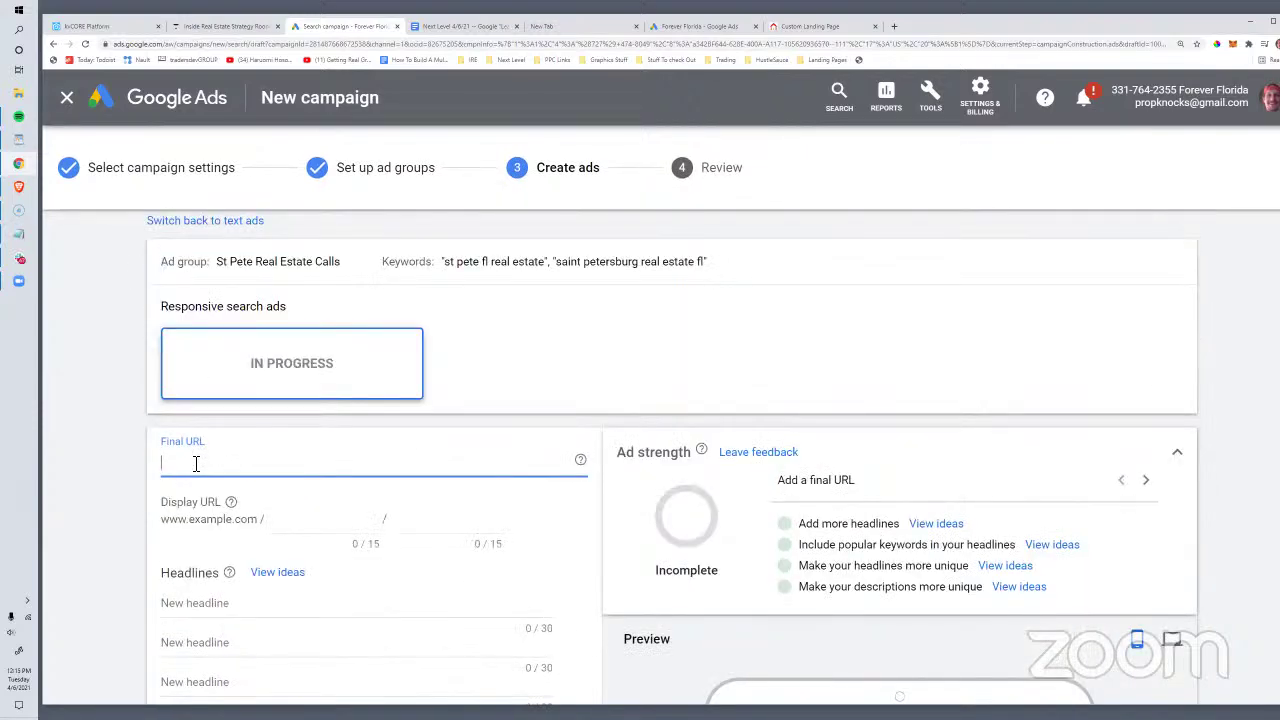
type("http://foreverf")
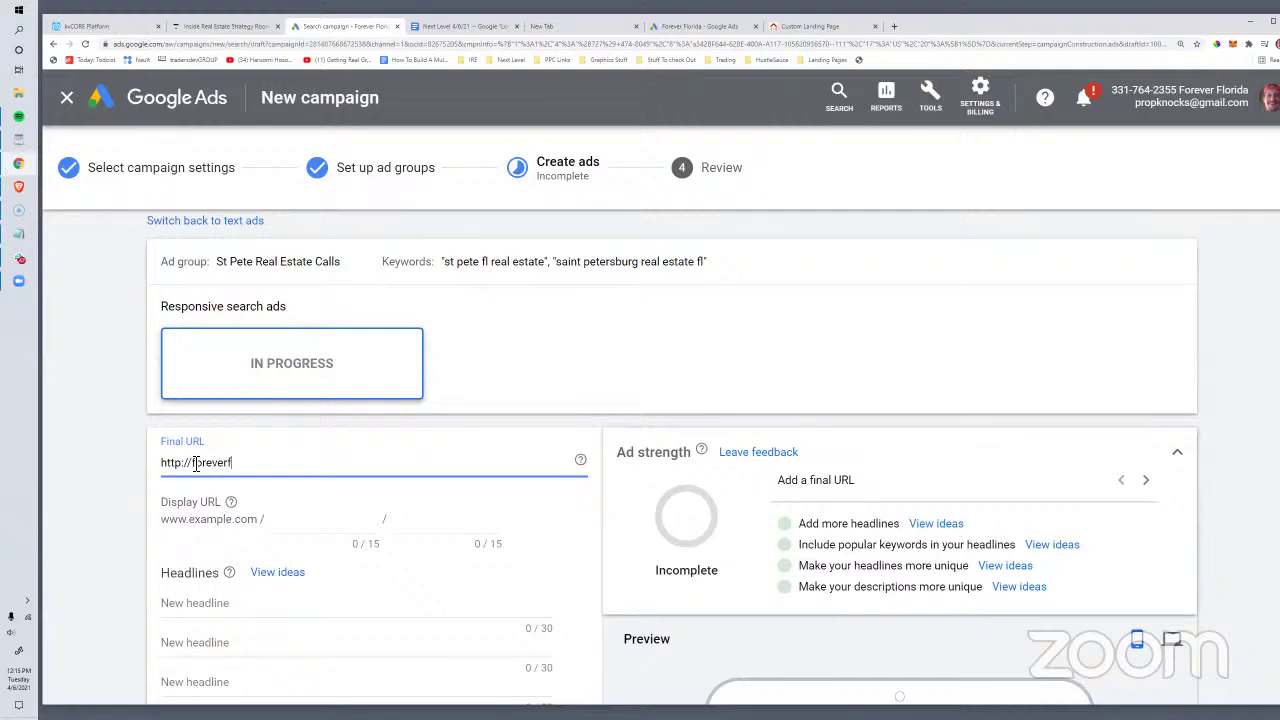
type("loridarealestate.com")
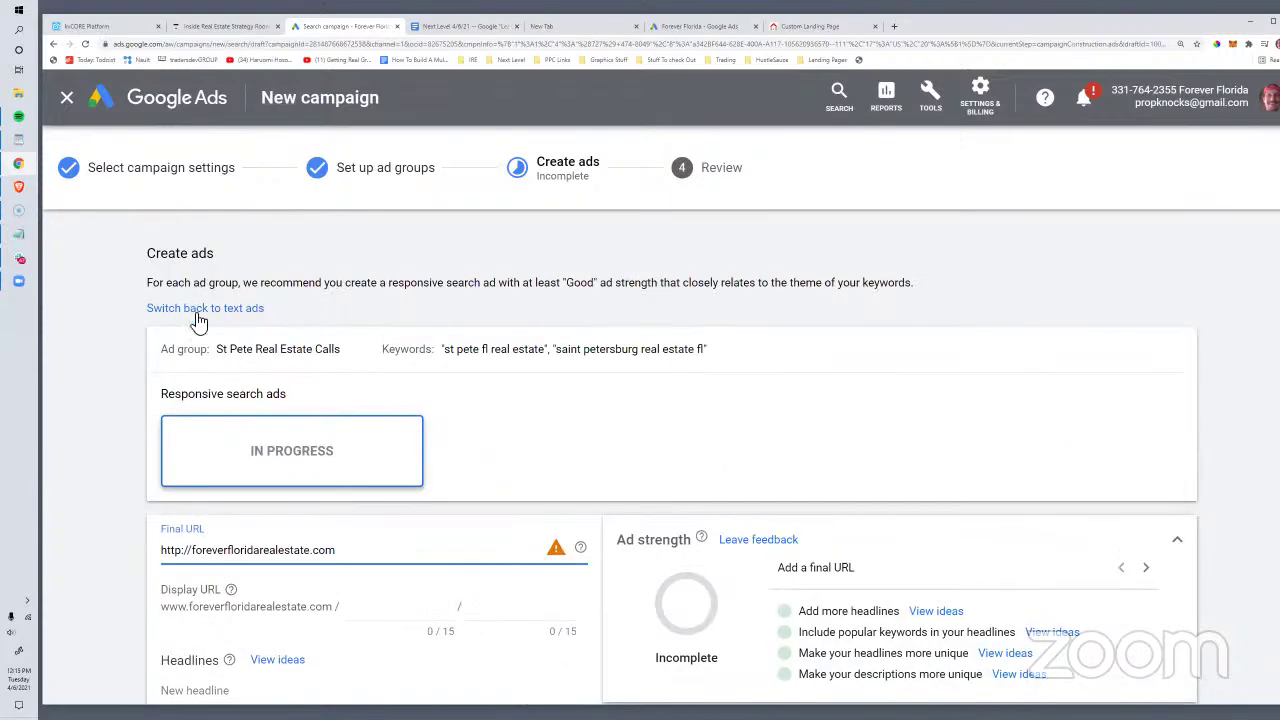
left_click(198, 309)
Step: Switch to a text ad and enter the agent's real estate website as its final URL
key("Return")
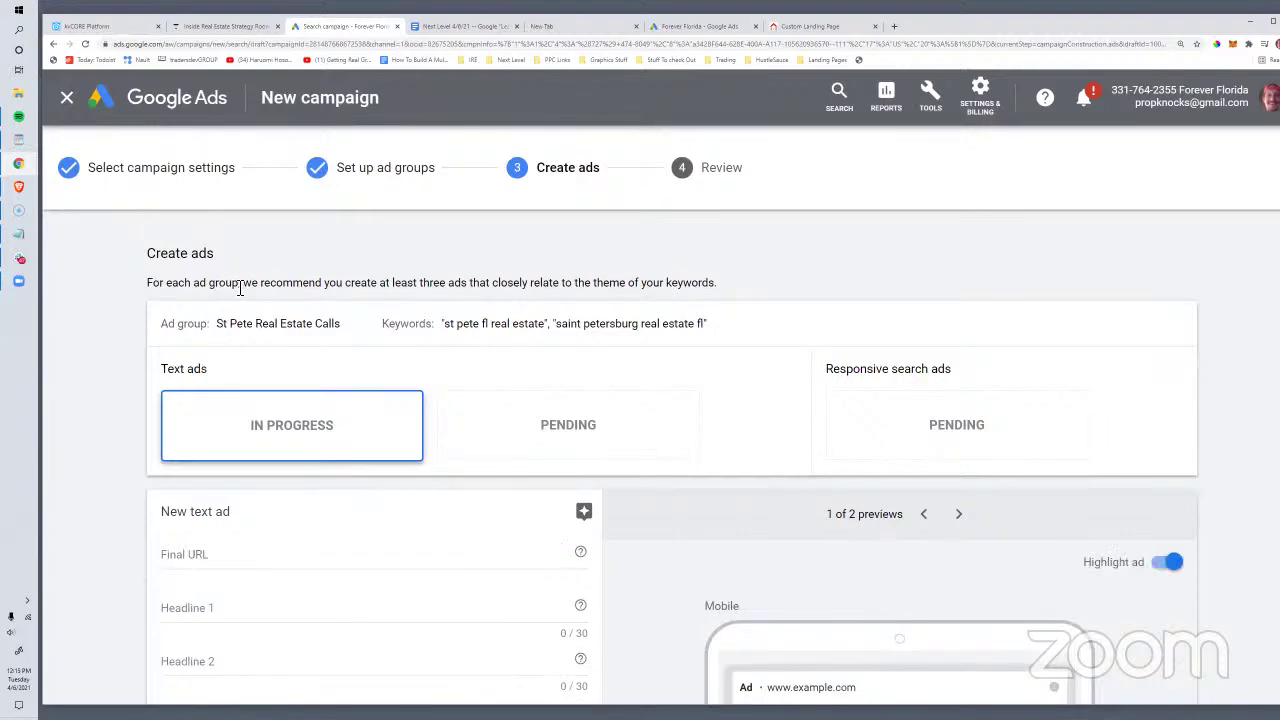
scroll(243, 400, "down", 3)
scroll(450, 455, "up", 2)
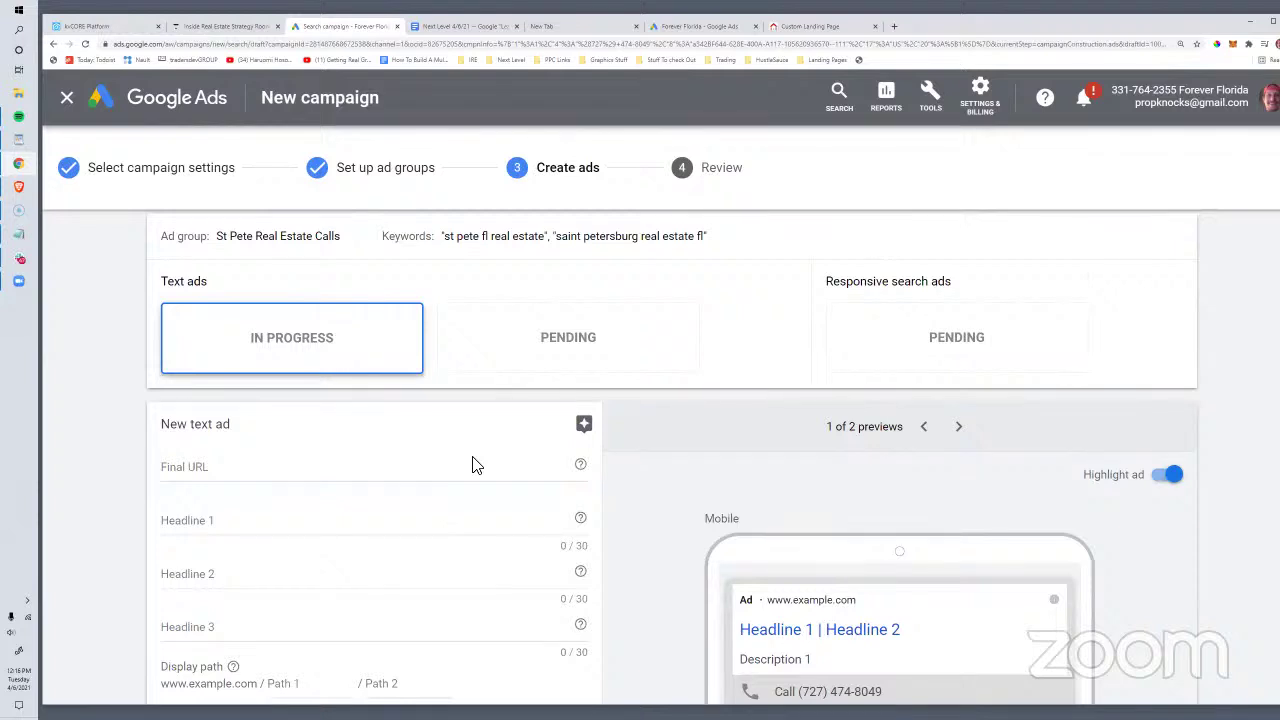
scroll(475, 465, "up", 1)
scroll(214, 471, "down", 2)
left_click(222, 390)
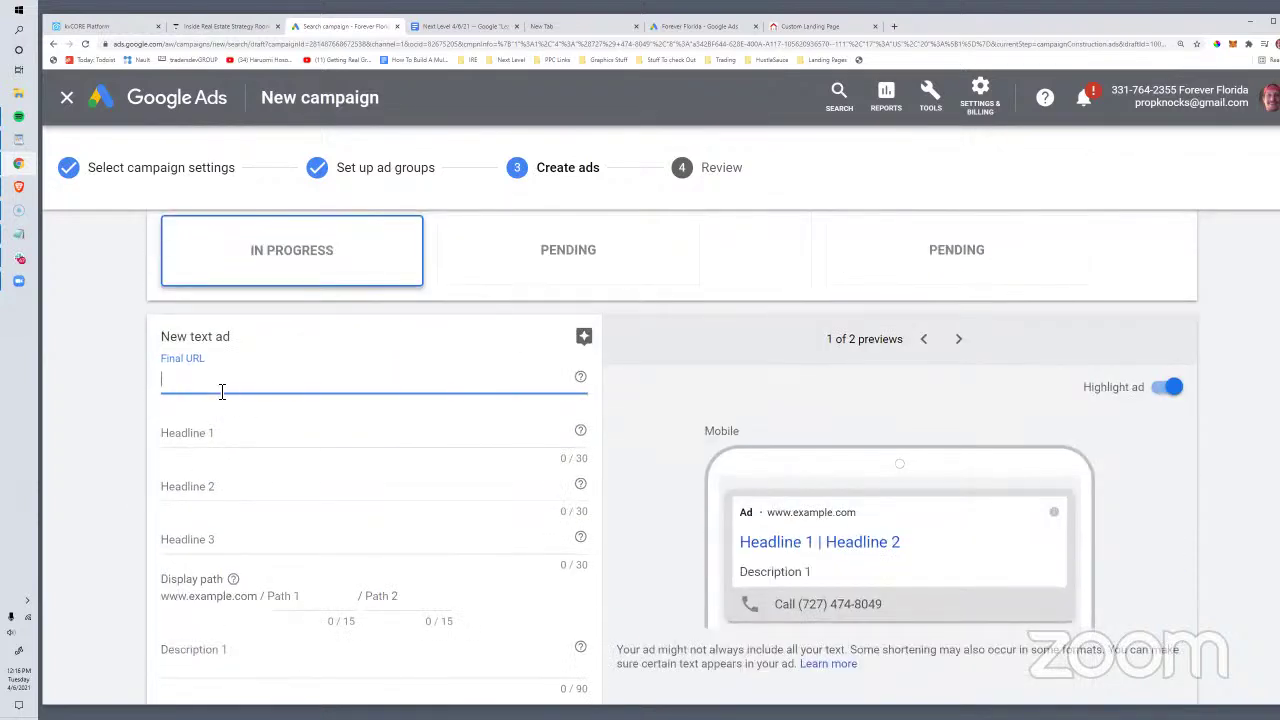
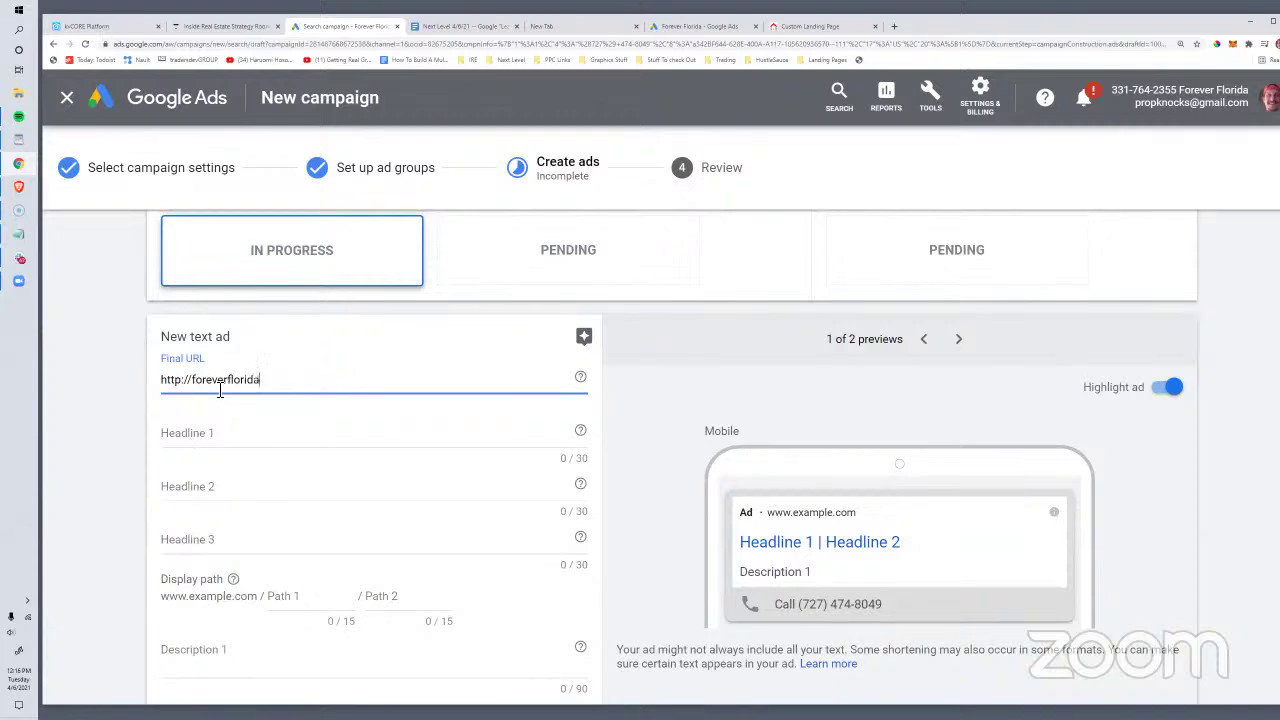
Step: Give the text ad headlines 'Need A St Pete Agent?' and 'Call Now', then save it for review
left_click(195, 442)
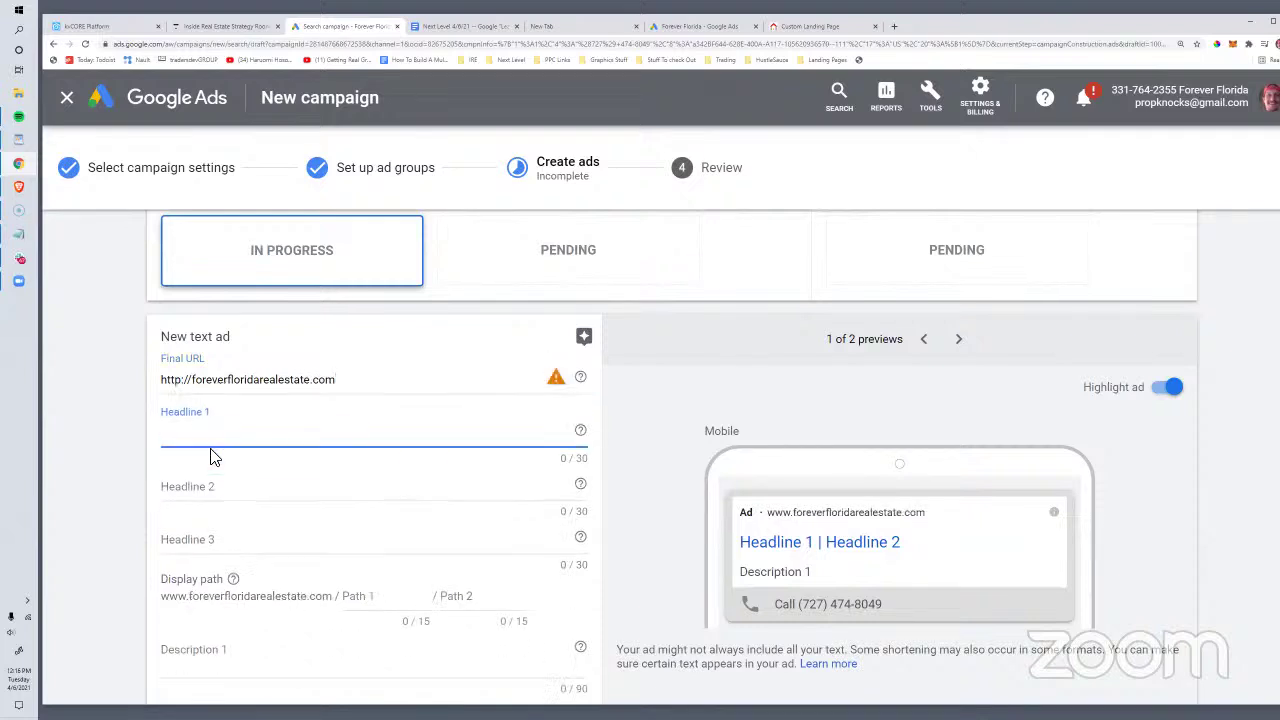
type("Step")
key("BackSpace")
key("BackSpace")
key("BackSpace")
key("BackSpace")
type("N")
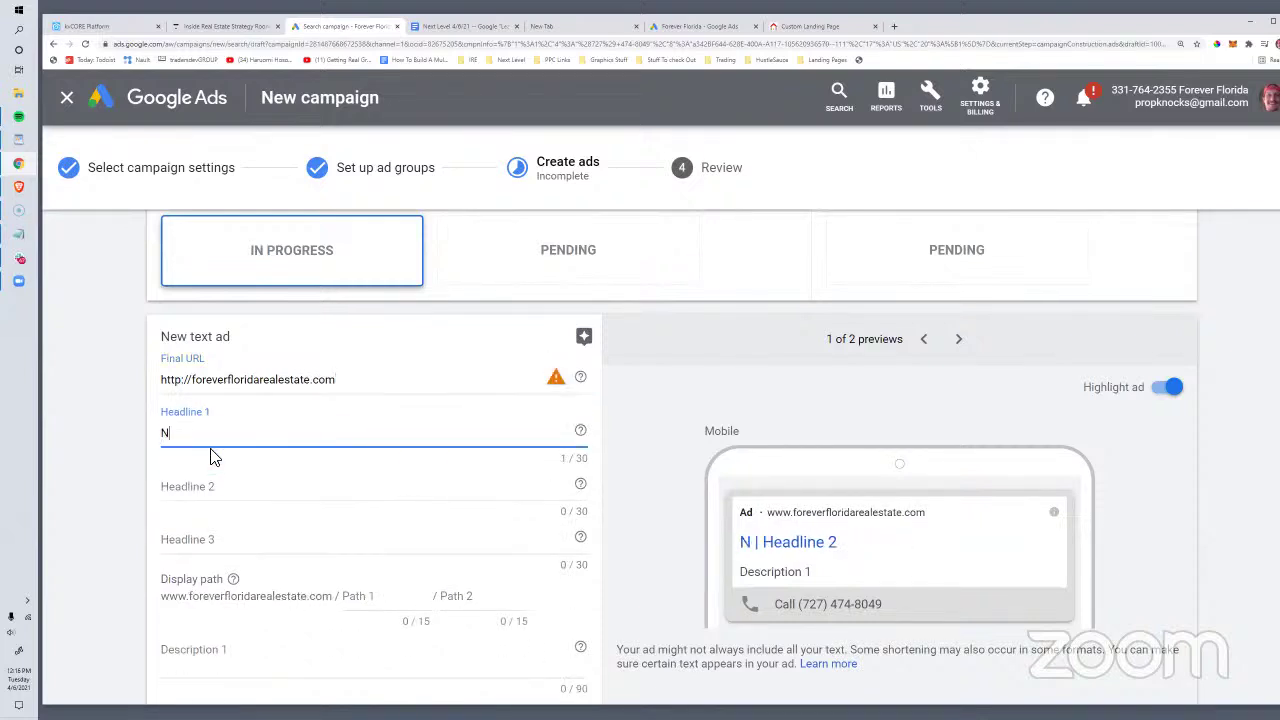
type("eed A St Pete A")
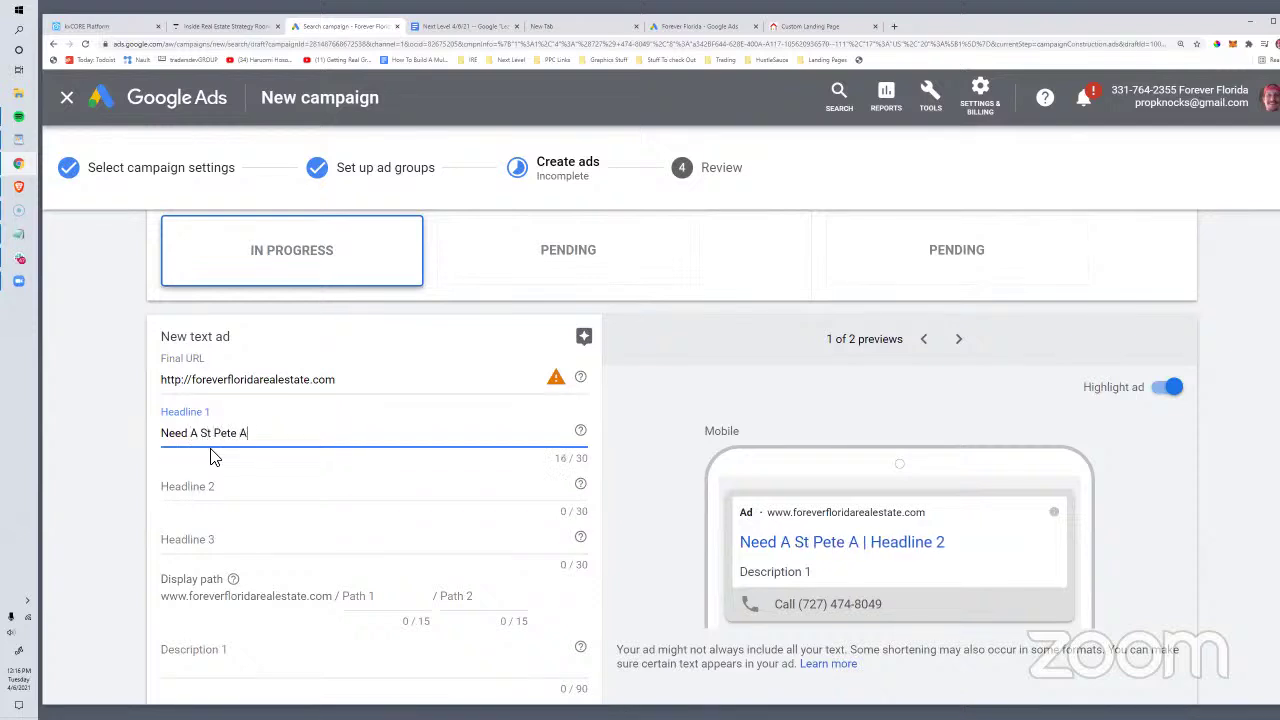
type("gent?")
left_click(205, 486)
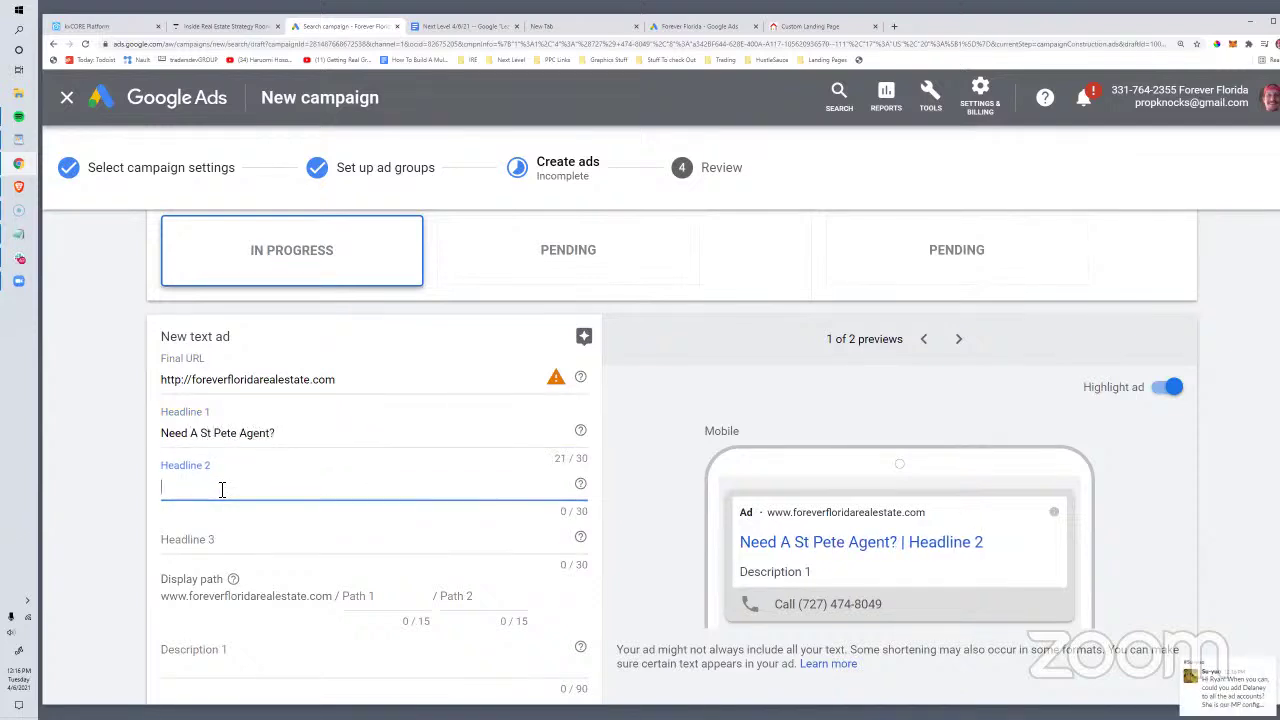
type("Call Now")
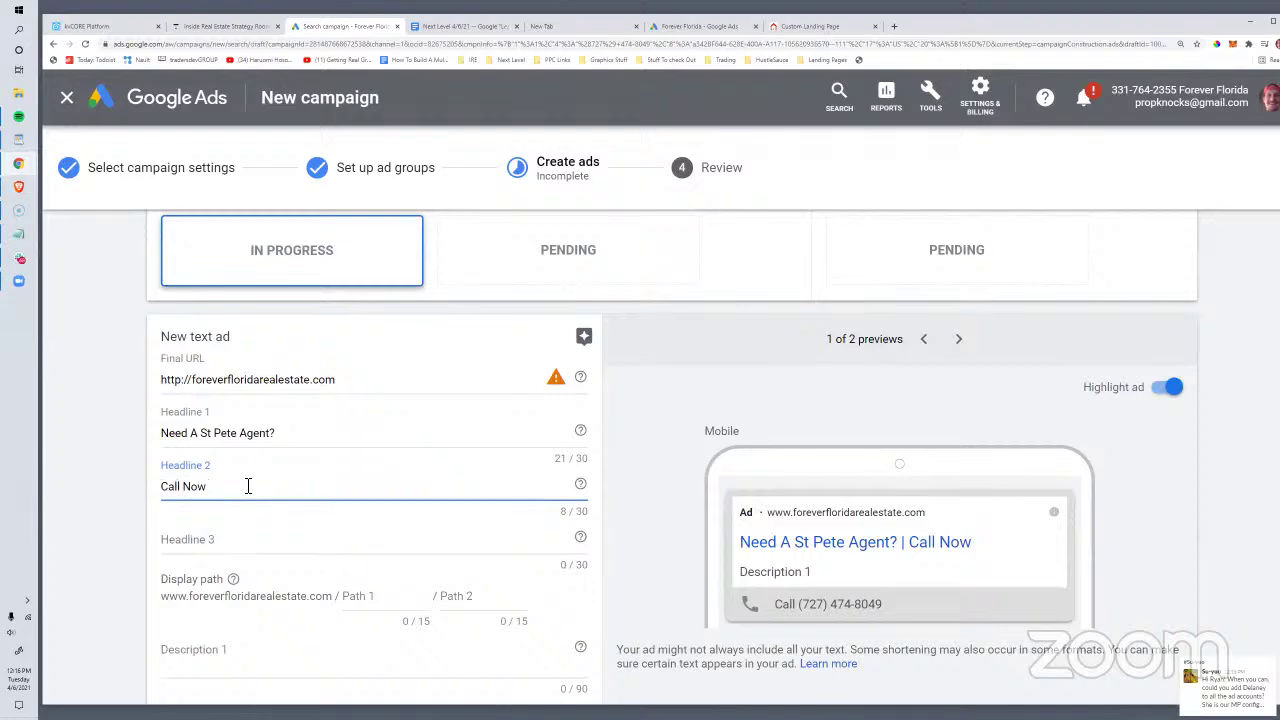
scroll(352, 486, "down", 3)
scroll(380, 460, "up", 3)
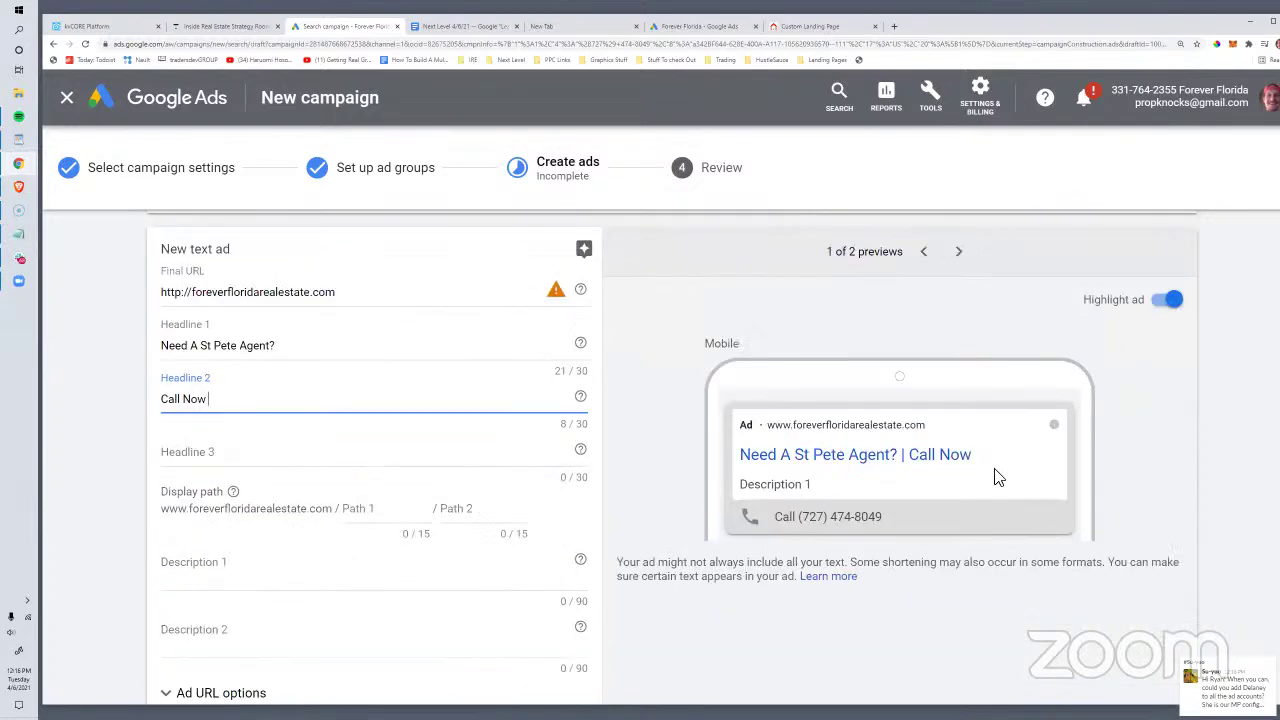
scroll(373, 583, "down", 3)
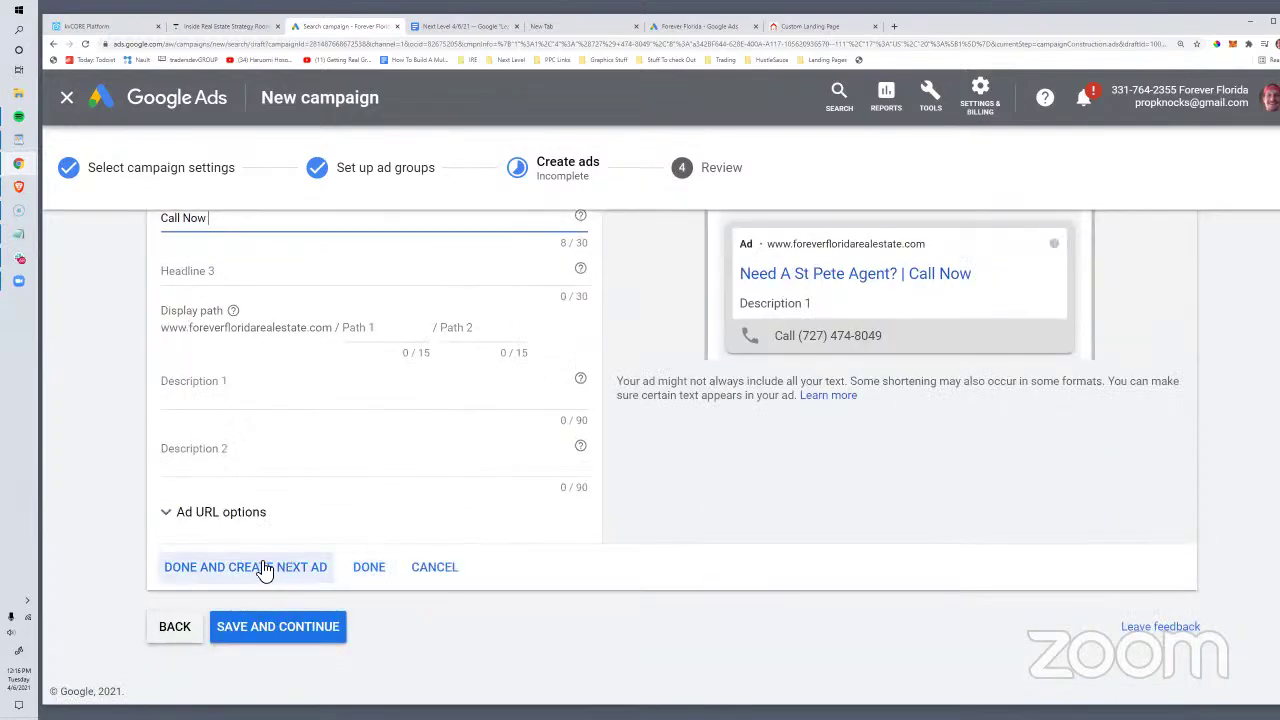
left_click(346, 567)
left_click(281, 546)
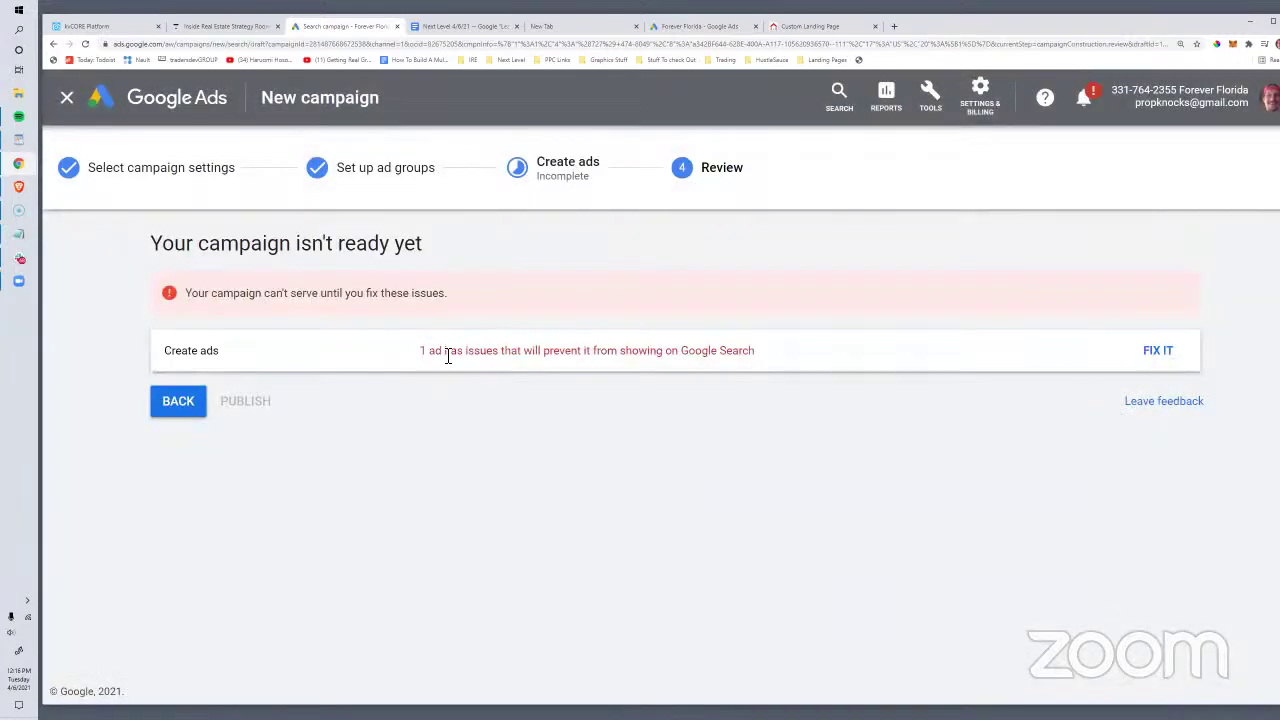
Step: Give the call ad a Description 1 inviting St Pete searchers to call a real estate agent, then save
left_click(1160, 354)
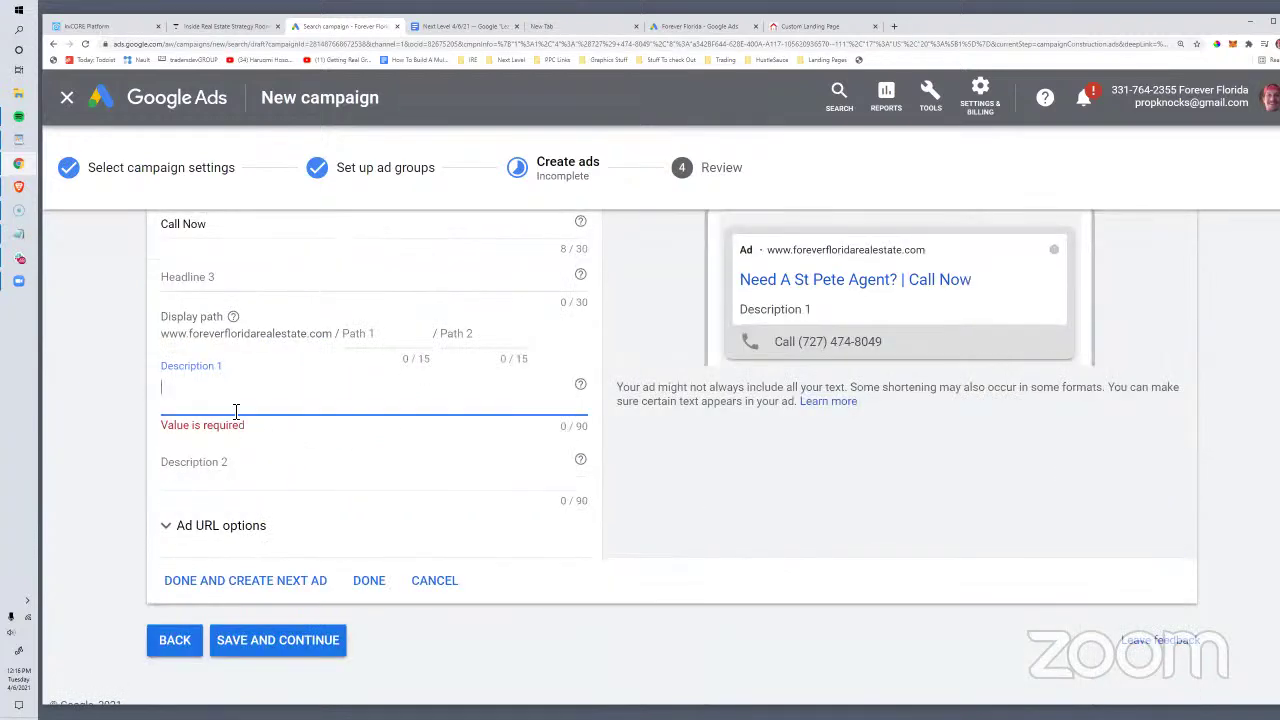
type("if")
key("BackSpace")
key("BackSpace")
type("If you're looking for a real")
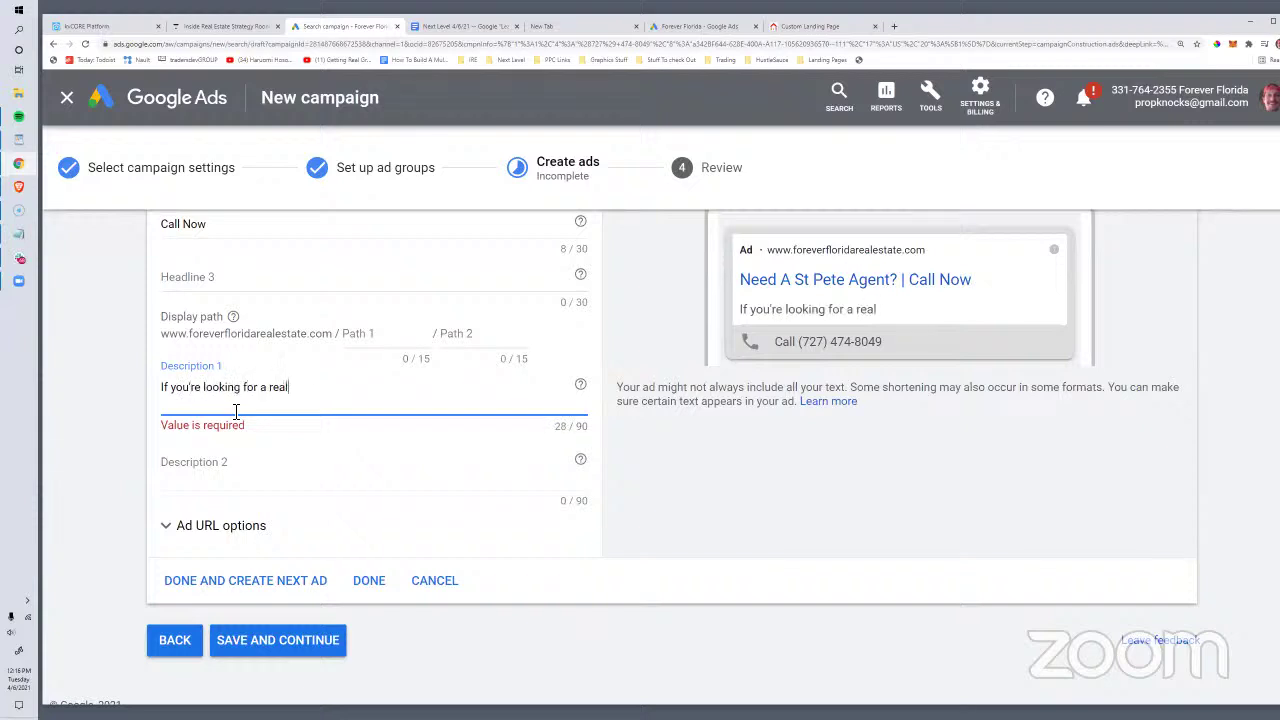
type(" estate agent in St")
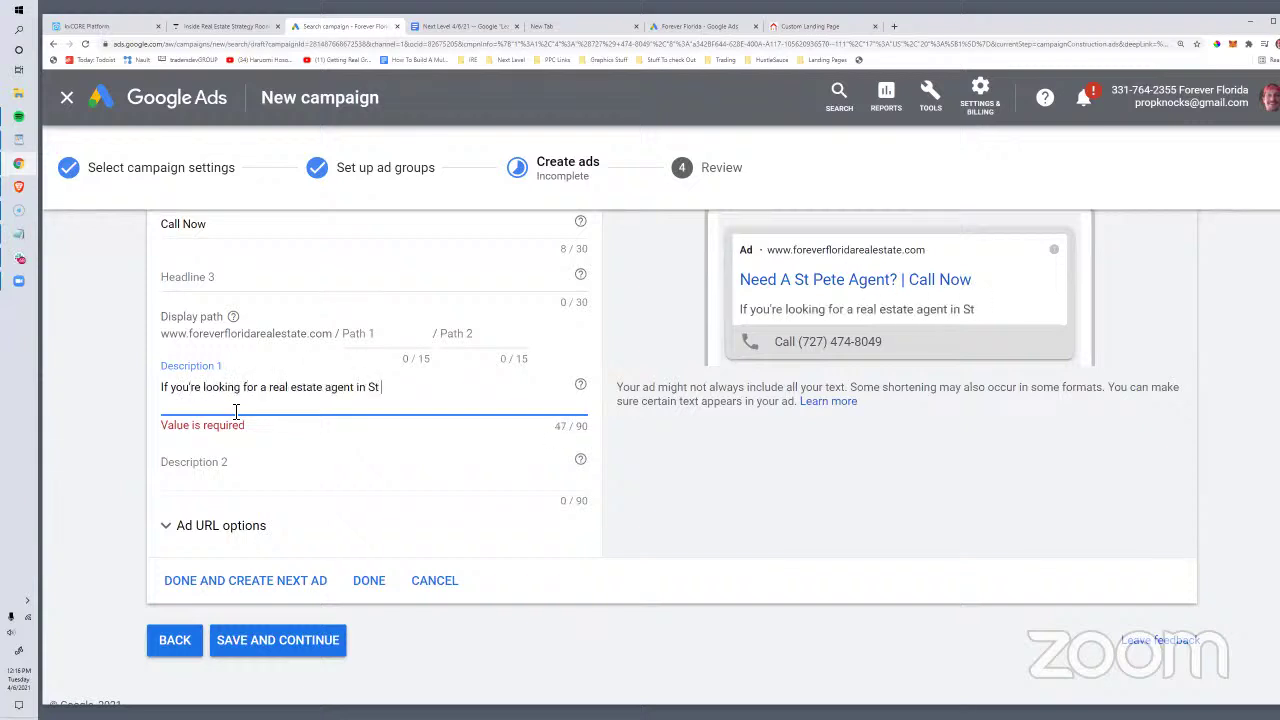
type(" Pete, call to talk")
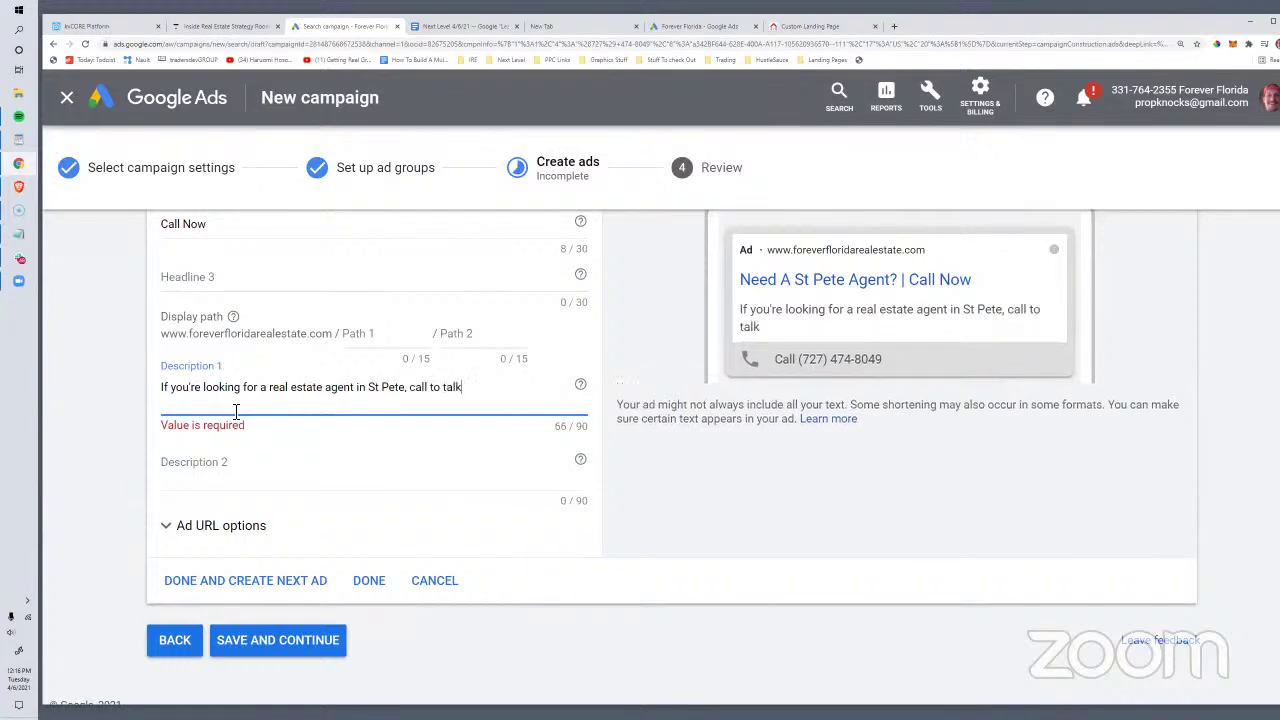
type(" to one now.")
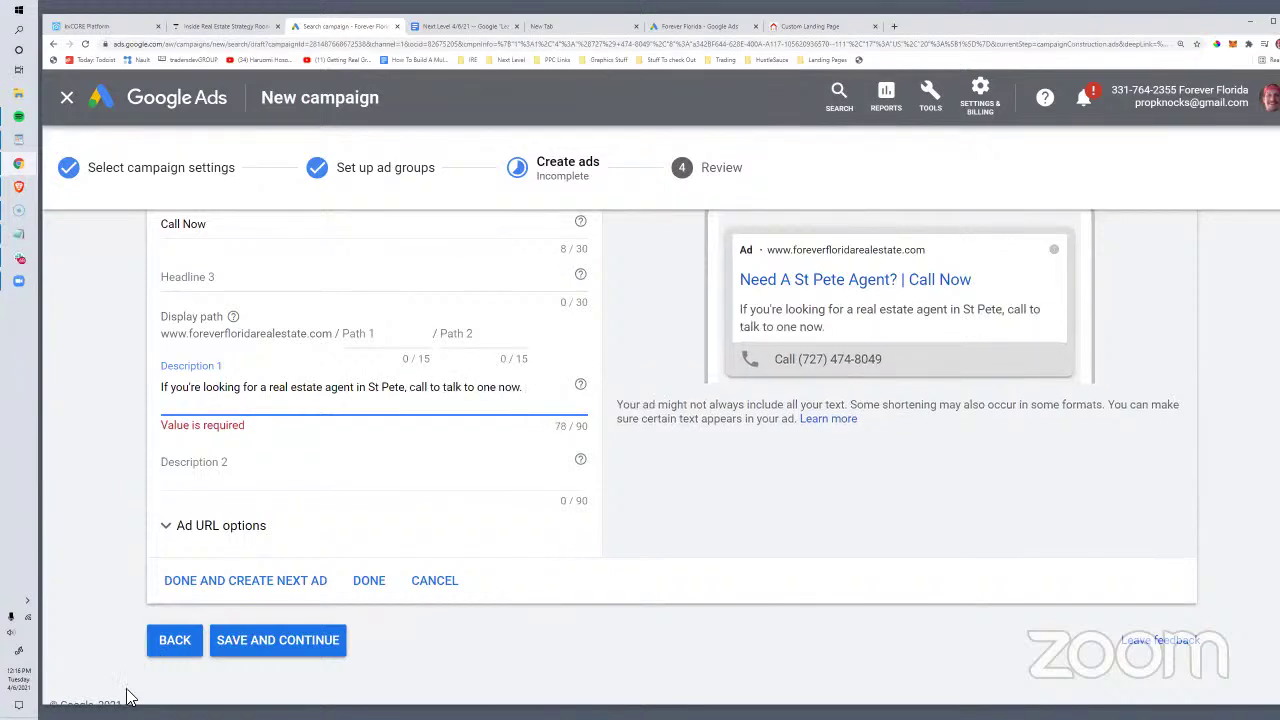
left_click(232, 664)
left_click(294, 658)
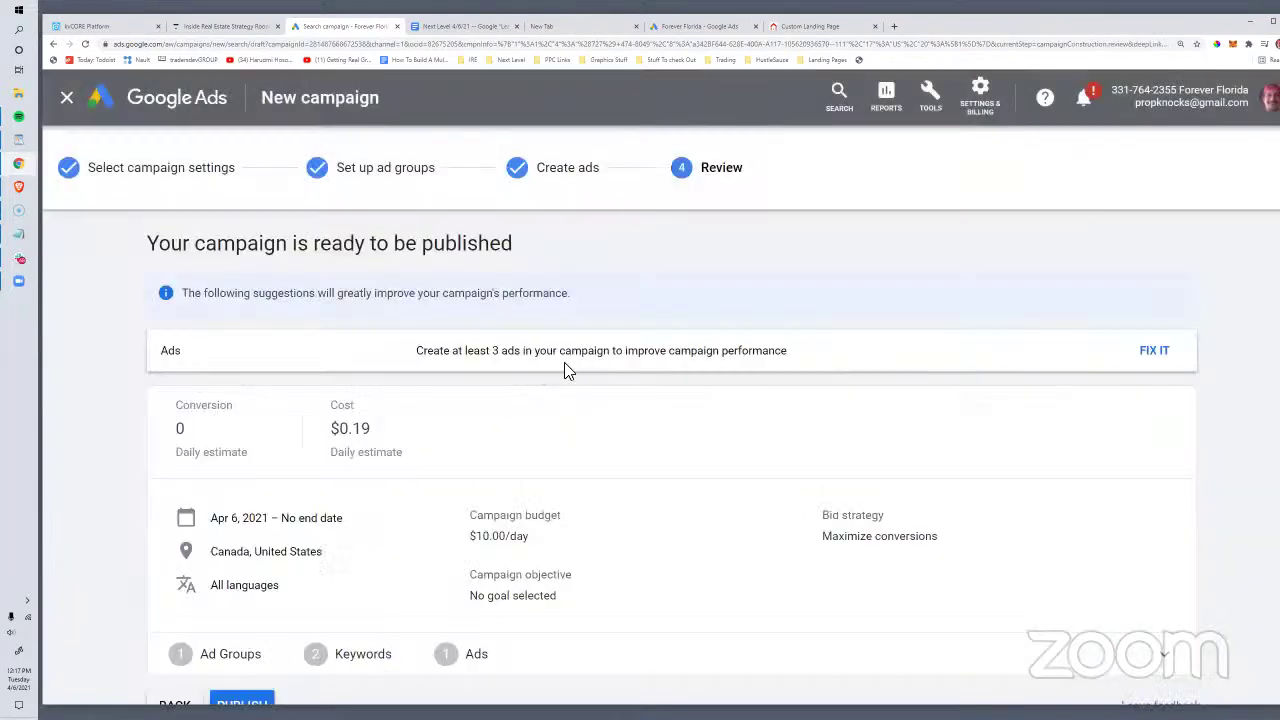
Step: Review the Direct Call campaign and publish it
scroll(519, 465, "down", 1)
scroll(519, 465, "up", 1)
scroll(519, 465, "down", 1)
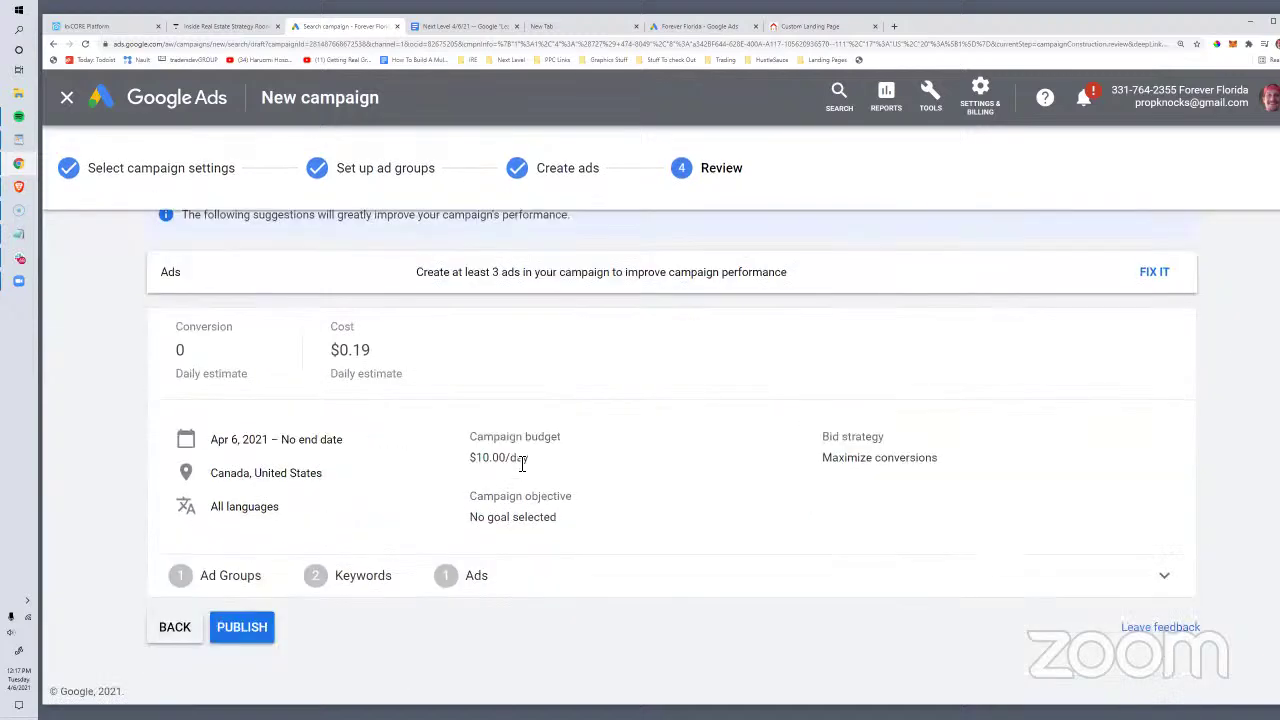
scroll(438, 473, "up", 1)
scroll(438, 473, "down", 1)
left_click(245, 626)
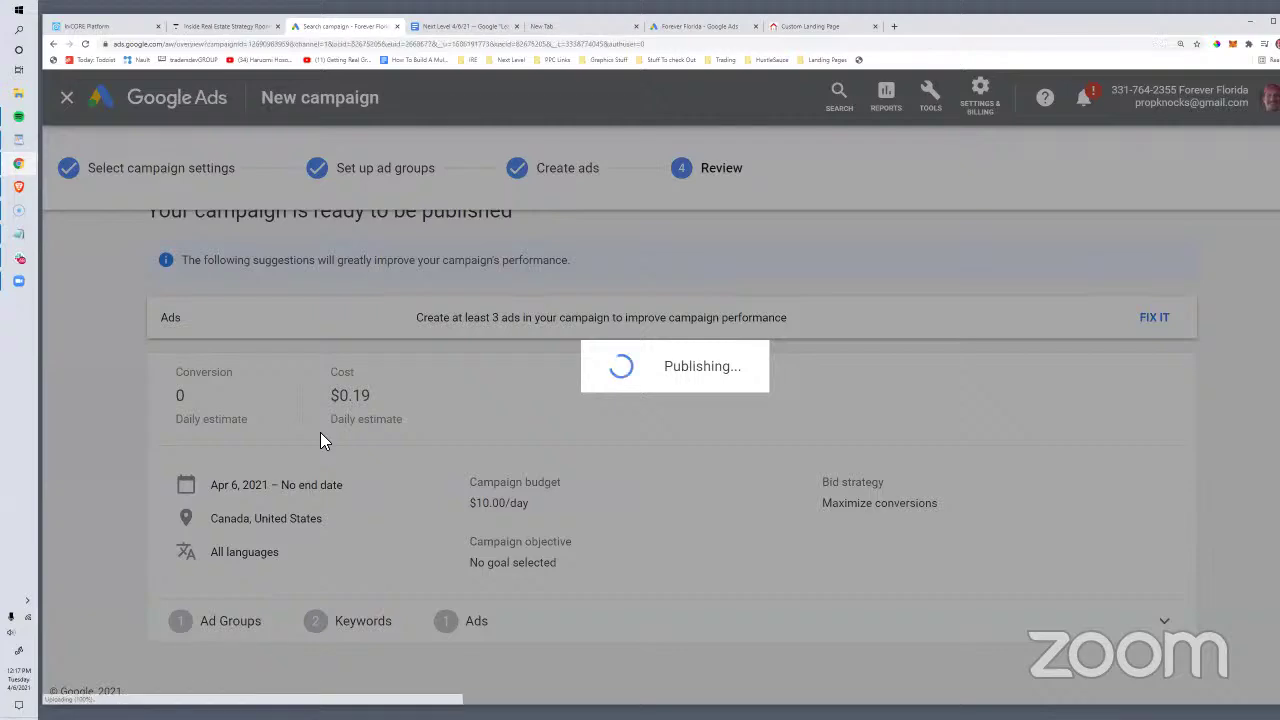
Step: Dismiss the quick add-keyword form and go to the campaign's Search Keywords page
scroll(437, 408, "down", 6)
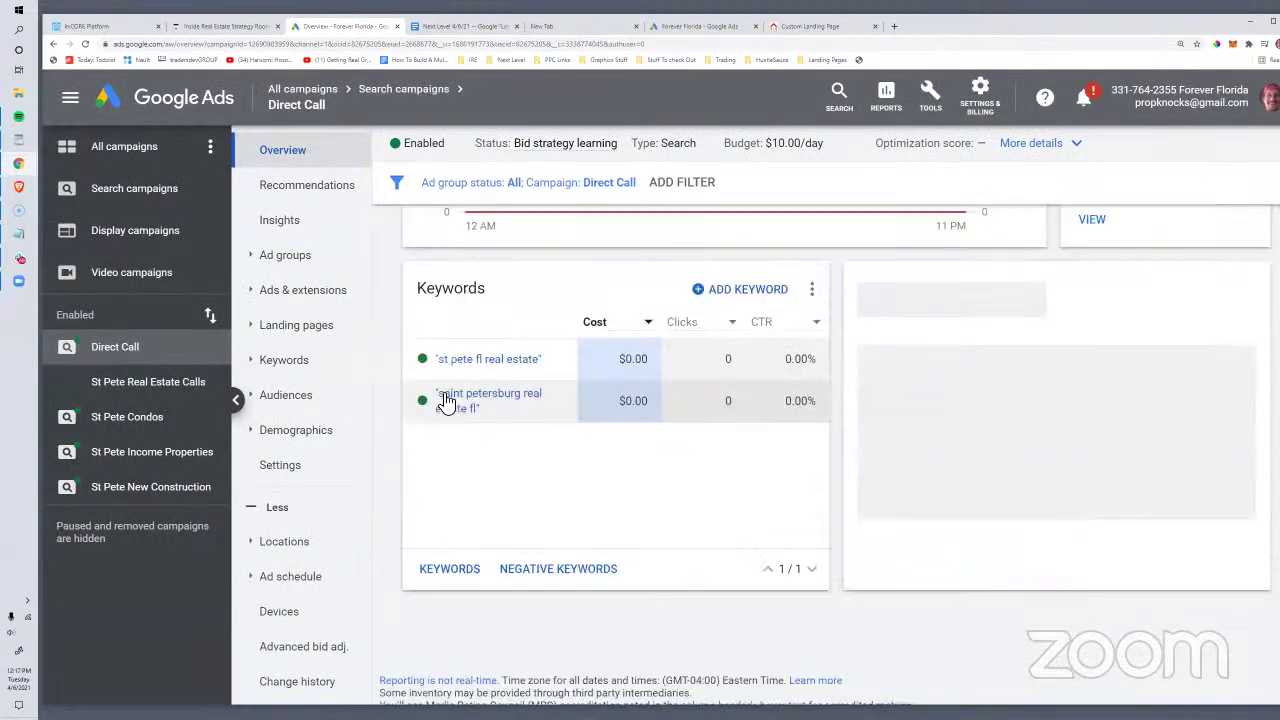
scroll(449, 394, "up", 3)
mouse_move(516, 366)
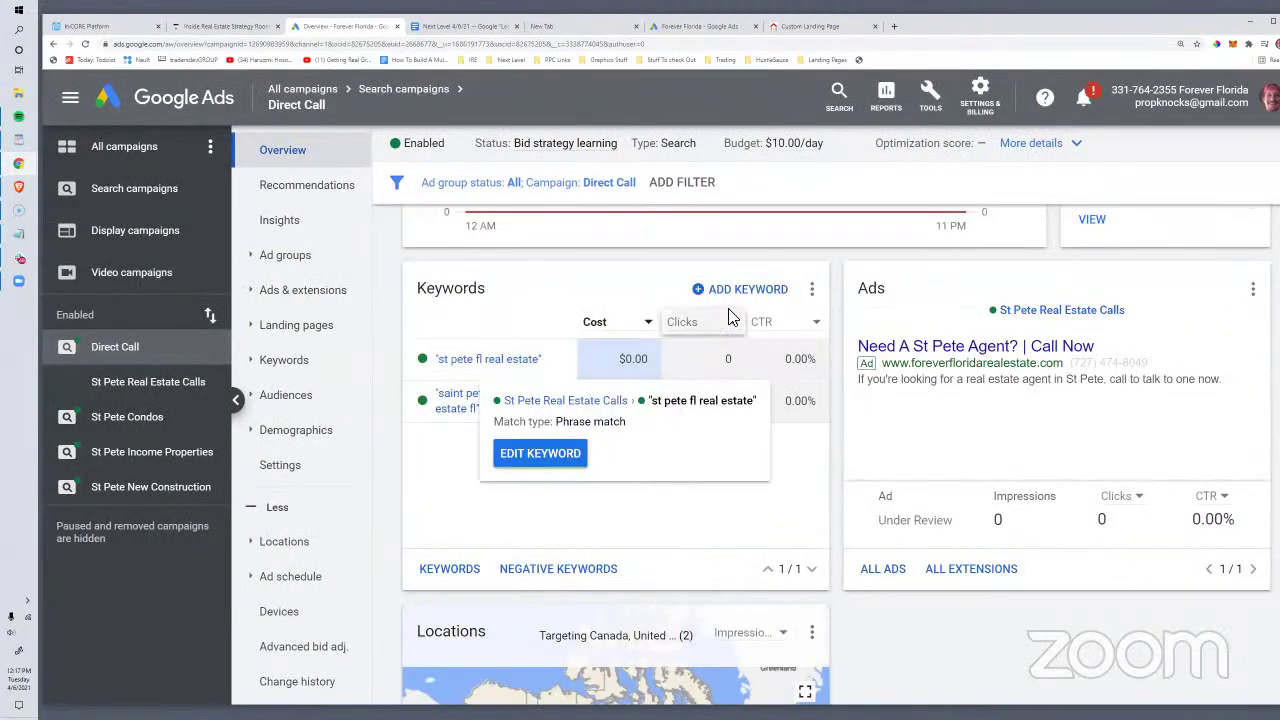
mouse_move(505, 398)
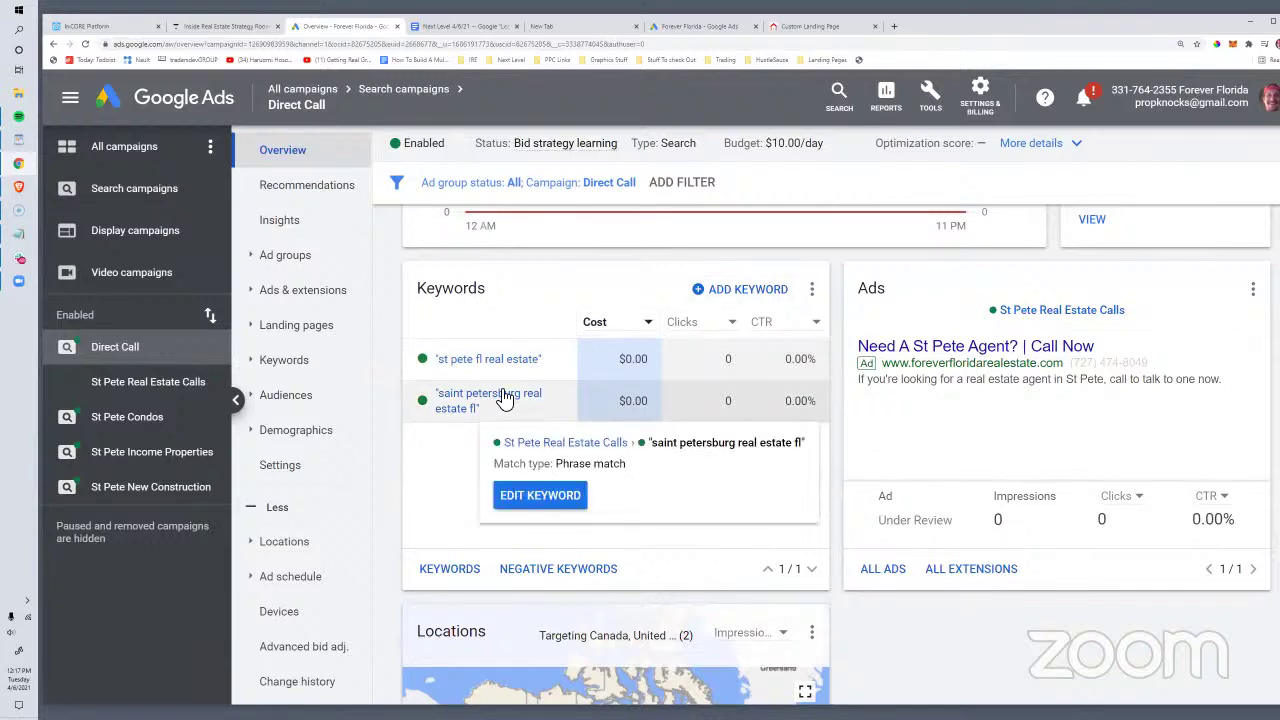
left_click(745, 289)
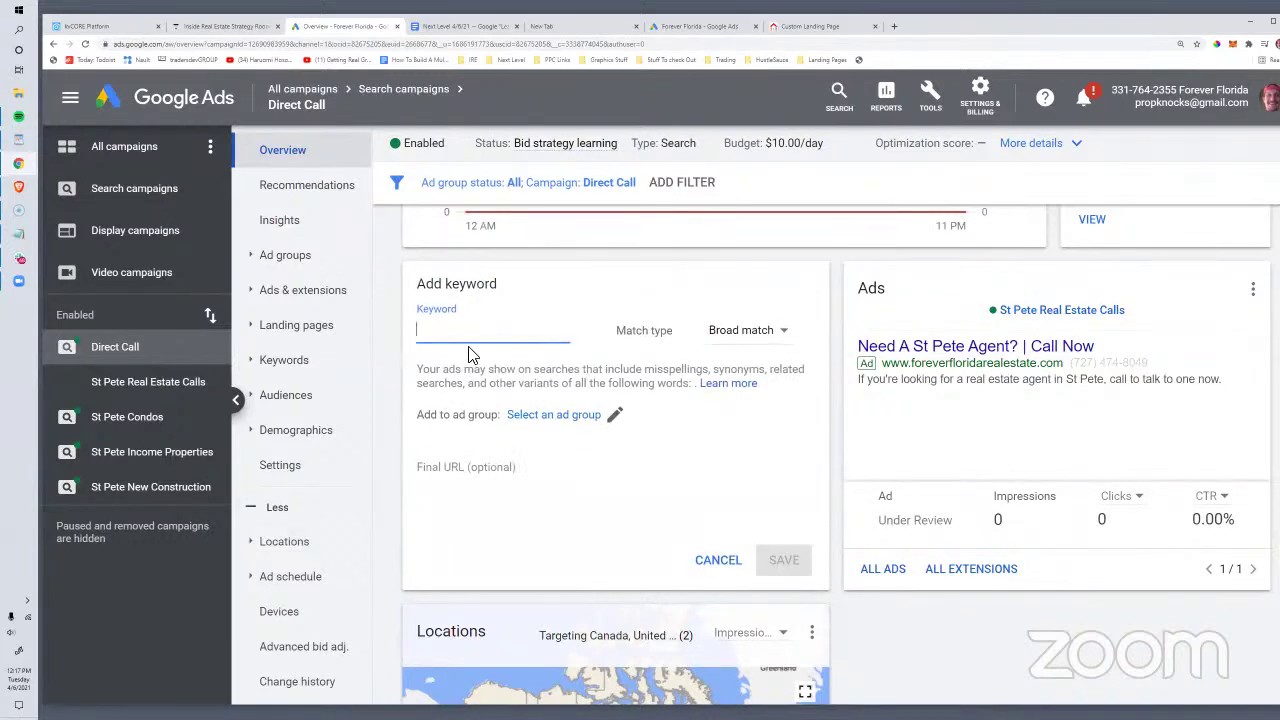
left_click(718, 560)
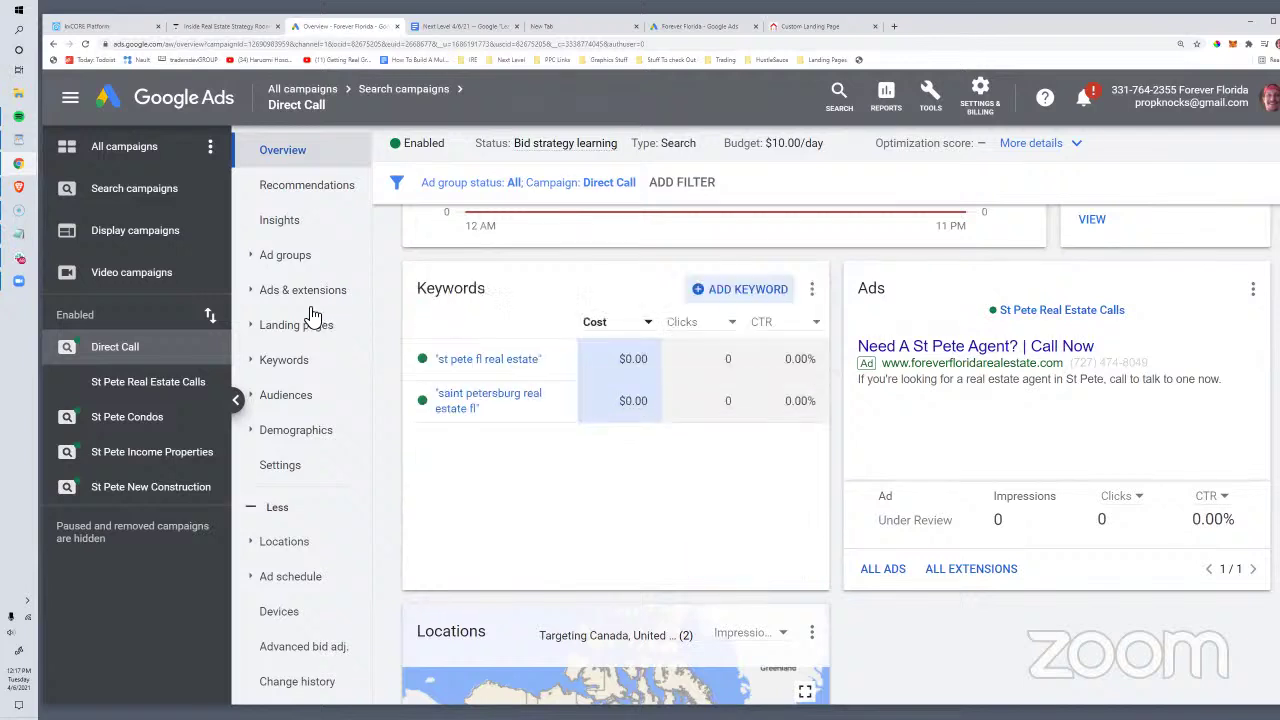
left_click(284, 365)
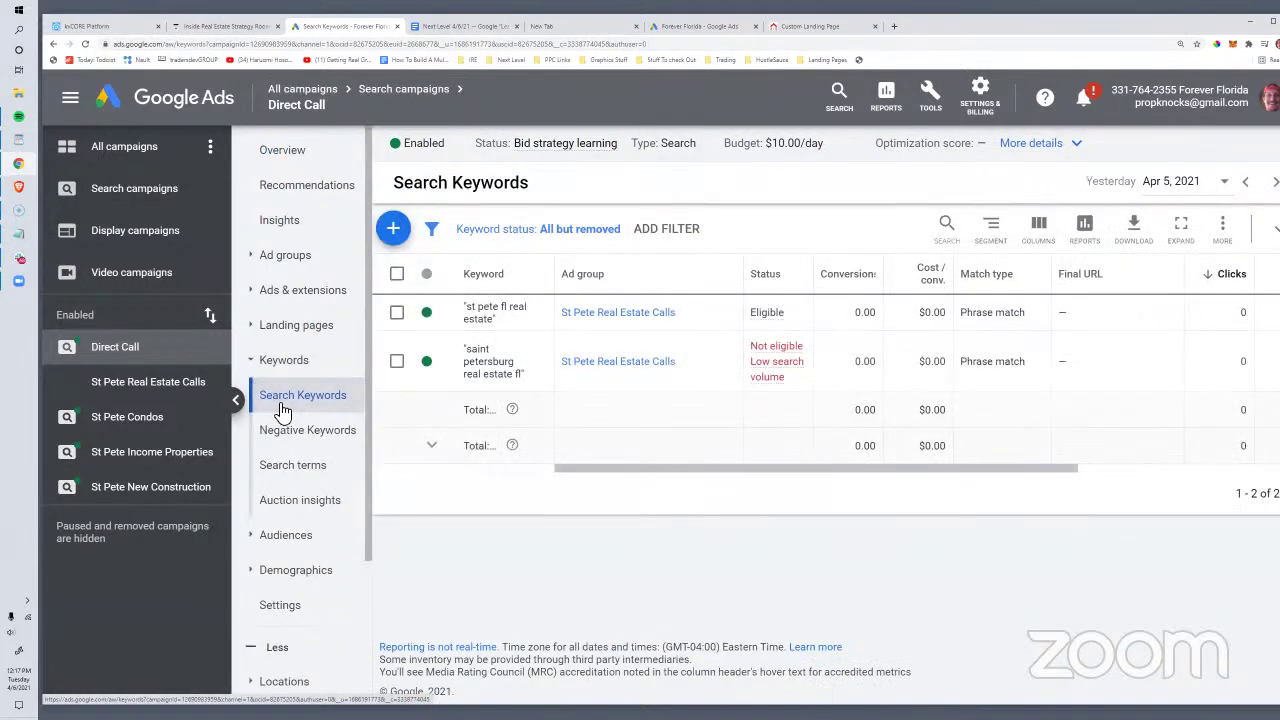
Step: Pause the 'st pete fl real estate' and 'saint petersburg real estate fl' keywords, then begin adding keywords
left_click(290, 400)
left_click(437, 318)
left_click(445, 354)
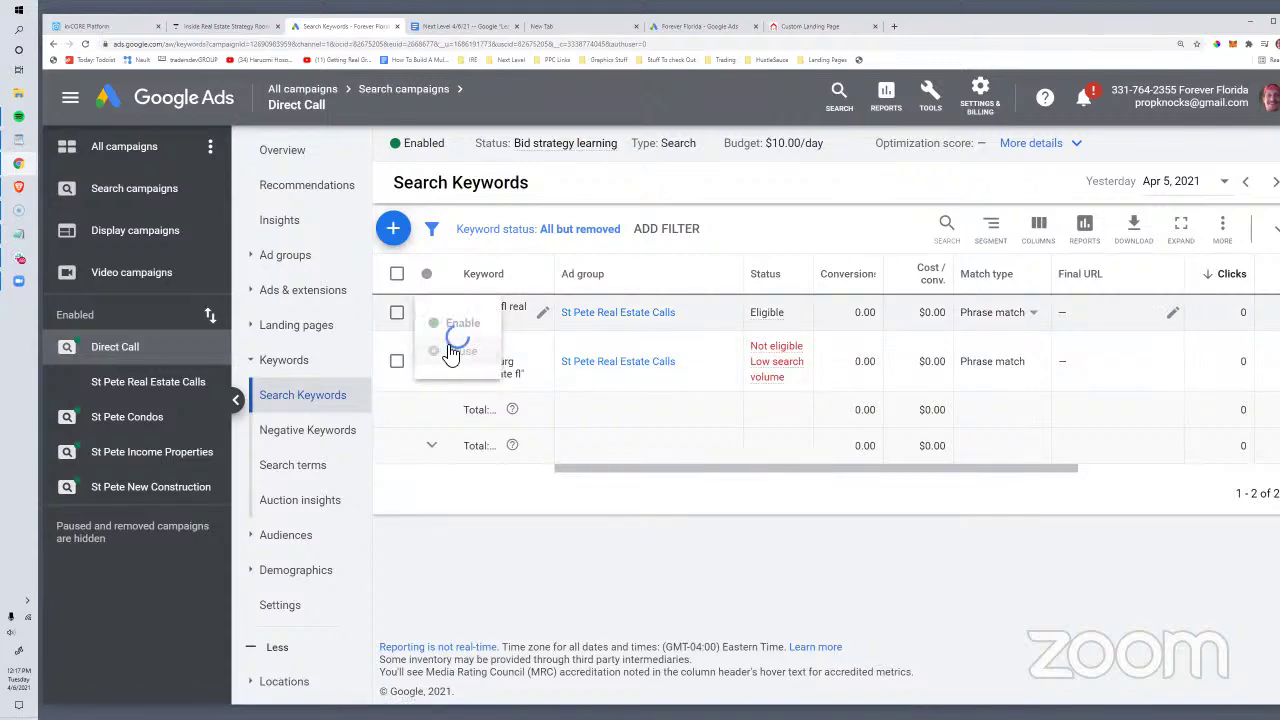
left_click(428, 361)
left_click(452, 384)
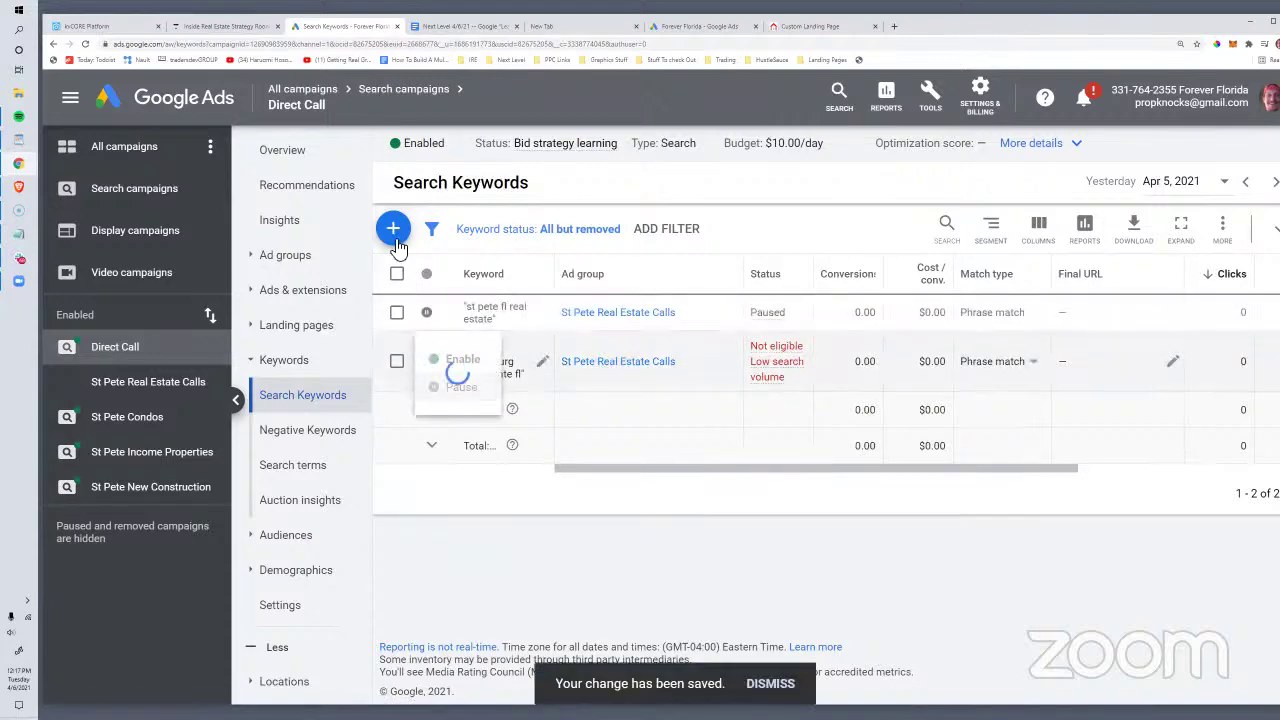
left_click(394, 236)
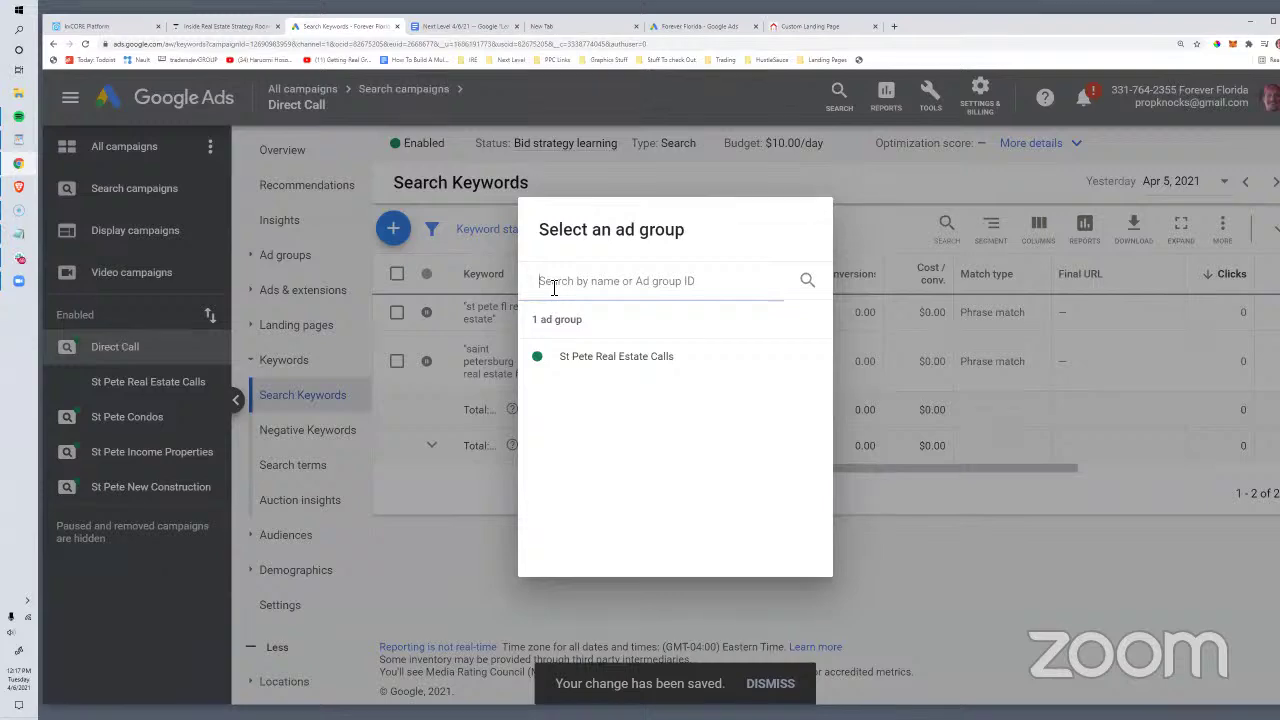
Step: In the St Pete Real Estate Calls ad group, enter [st pete fl real estate agent] as exact match
left_click(580, 357)
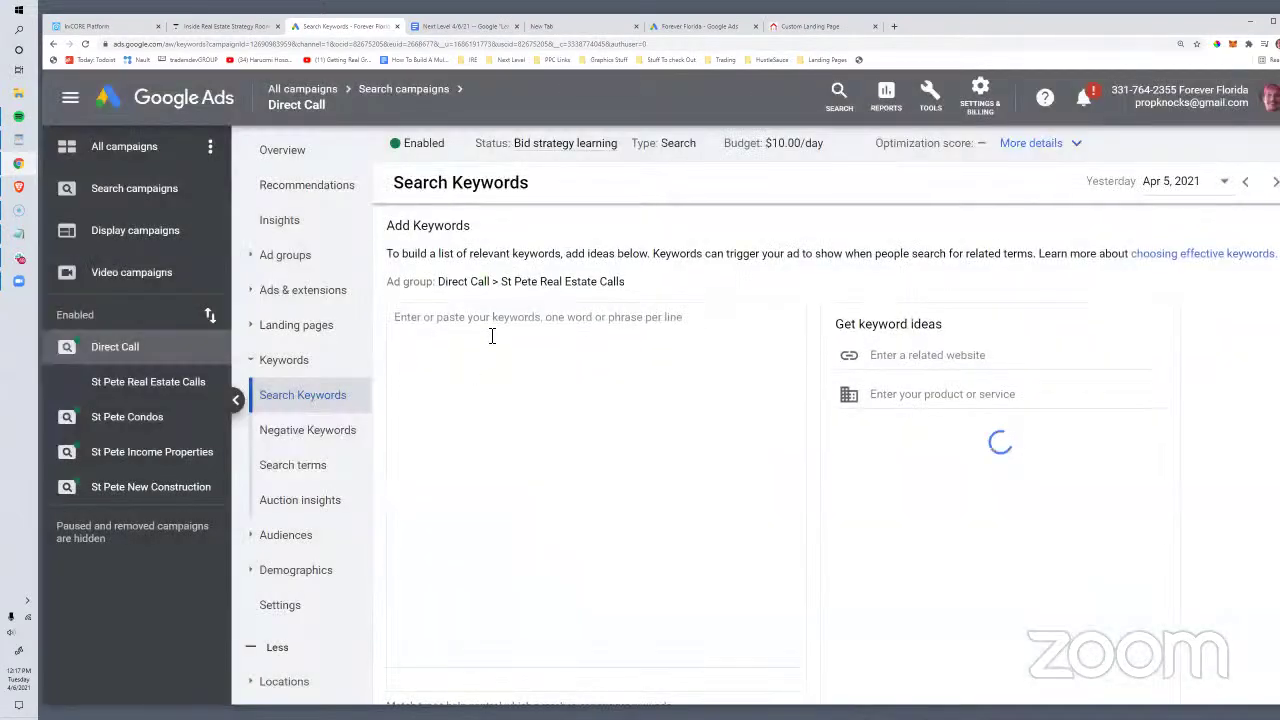
type("\"st pete fl real estate agent]")
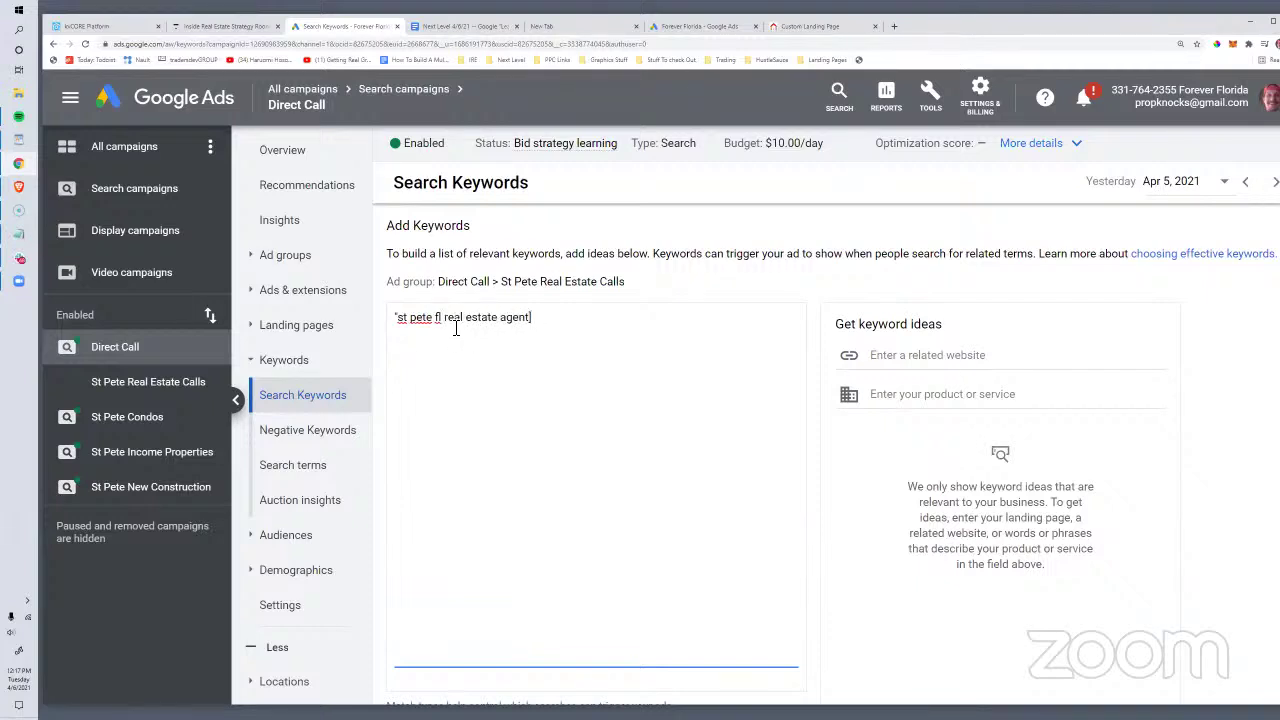
left_click_drag(407, 318, 391, 318)
key("BackSpace")
type("[")
scroll(808, 426, "down", 5)
scroll(634, 416, "up", 4)
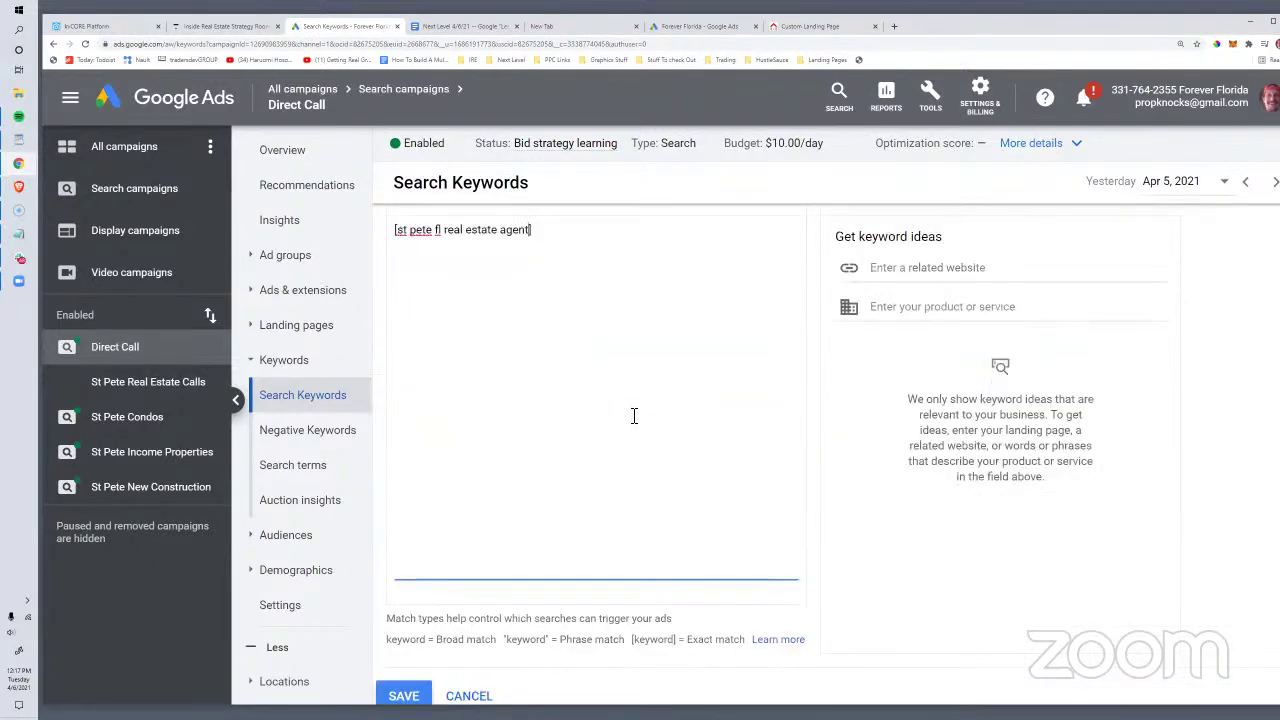
scroll(515, 650, "down", 2)
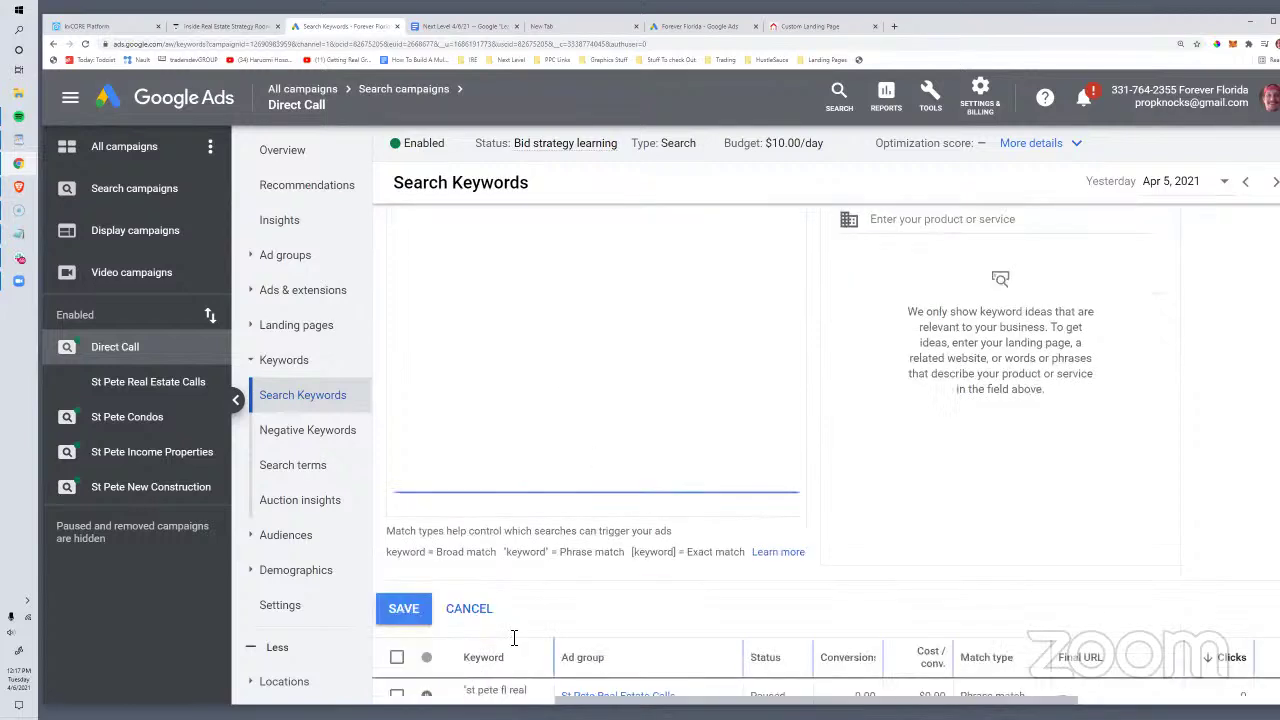
scroll(517, 645, "up", 2)
Step: Add [tampa fl real estate agent] and [tampa fl realtor] exact-match keywords and save all three
left_click(560, 241)
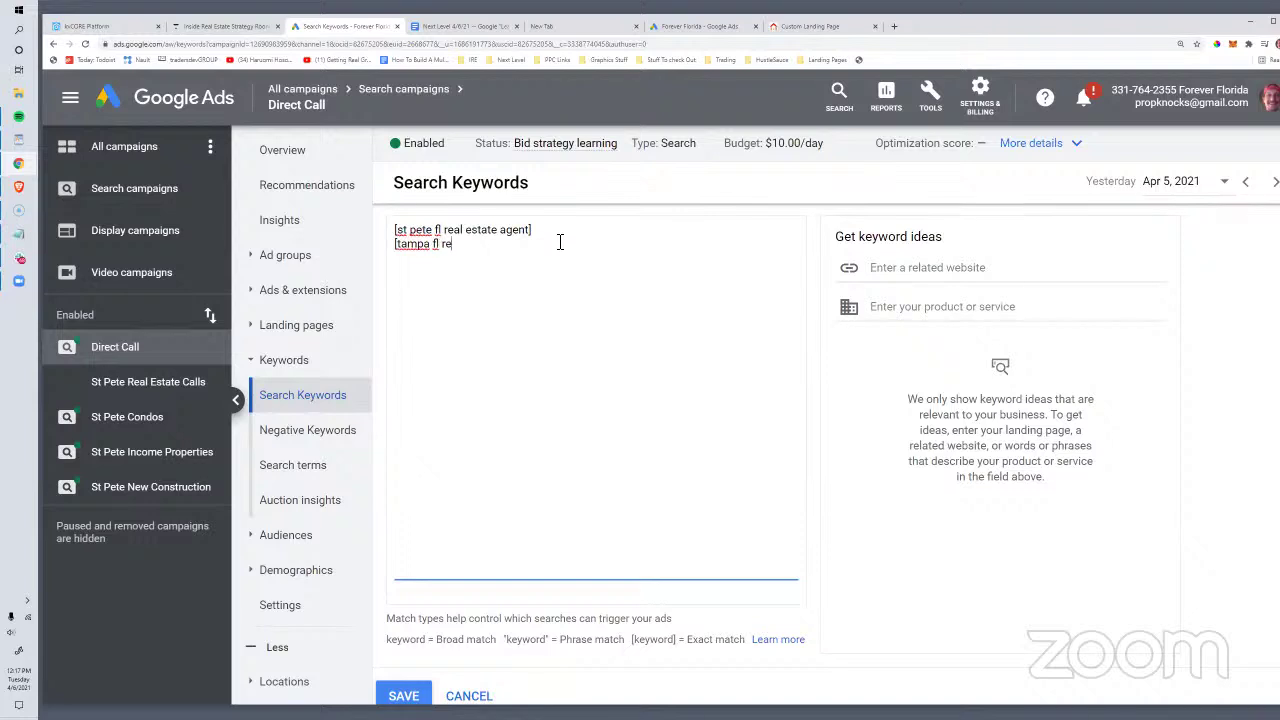
type("[tampa fl real estate agent] ")
type("[tampa fl realtor")
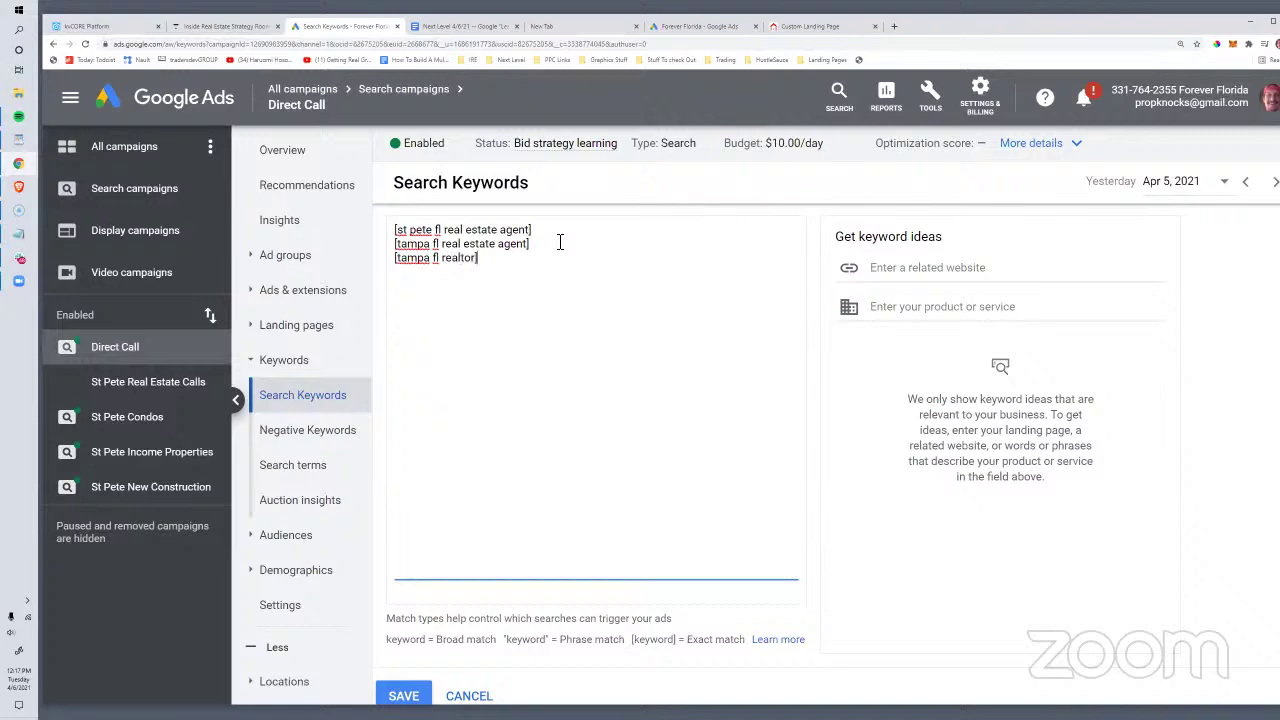
left_click_drag(523, 266, 378, 240)
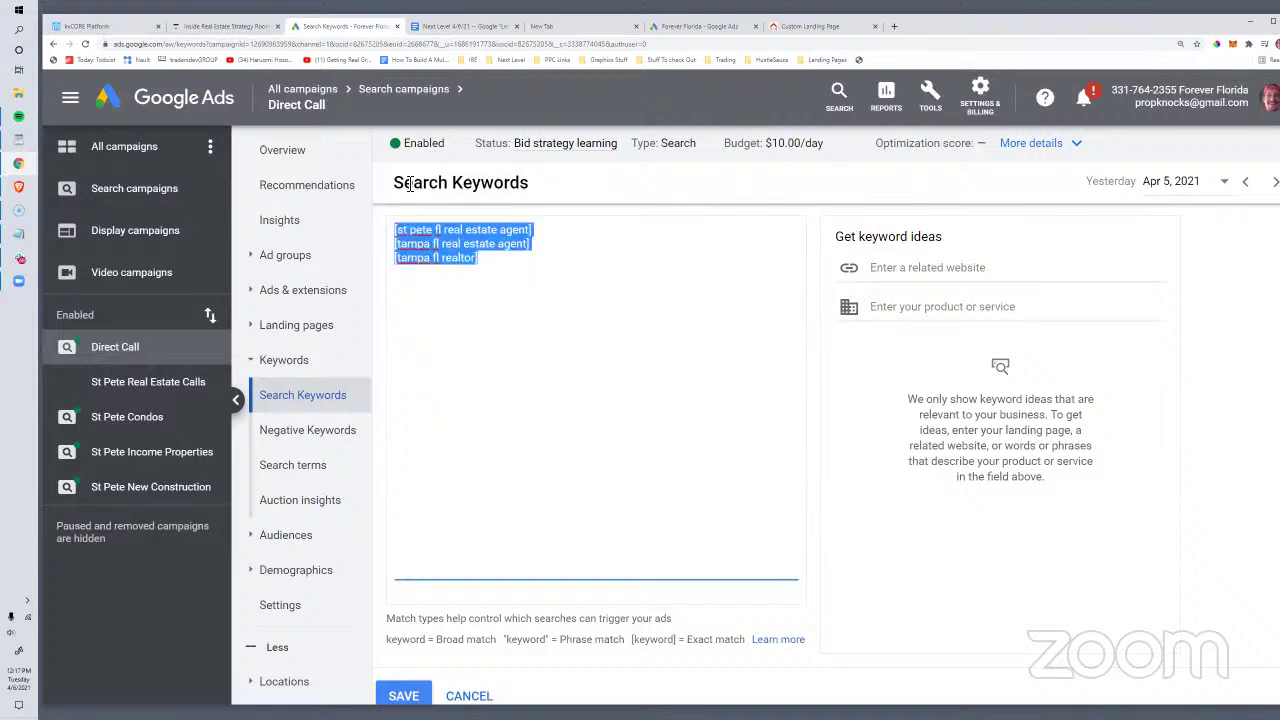
scroll(645, 340, "down", 3)
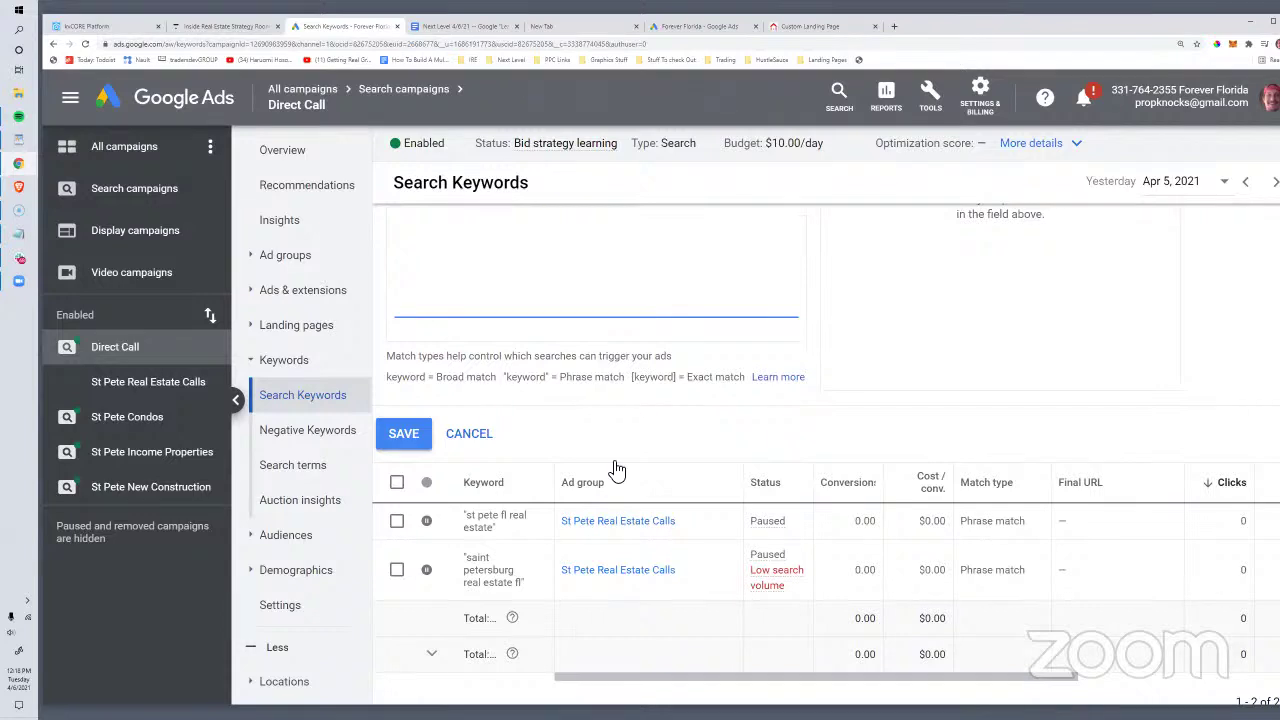
left_click(404, 436)
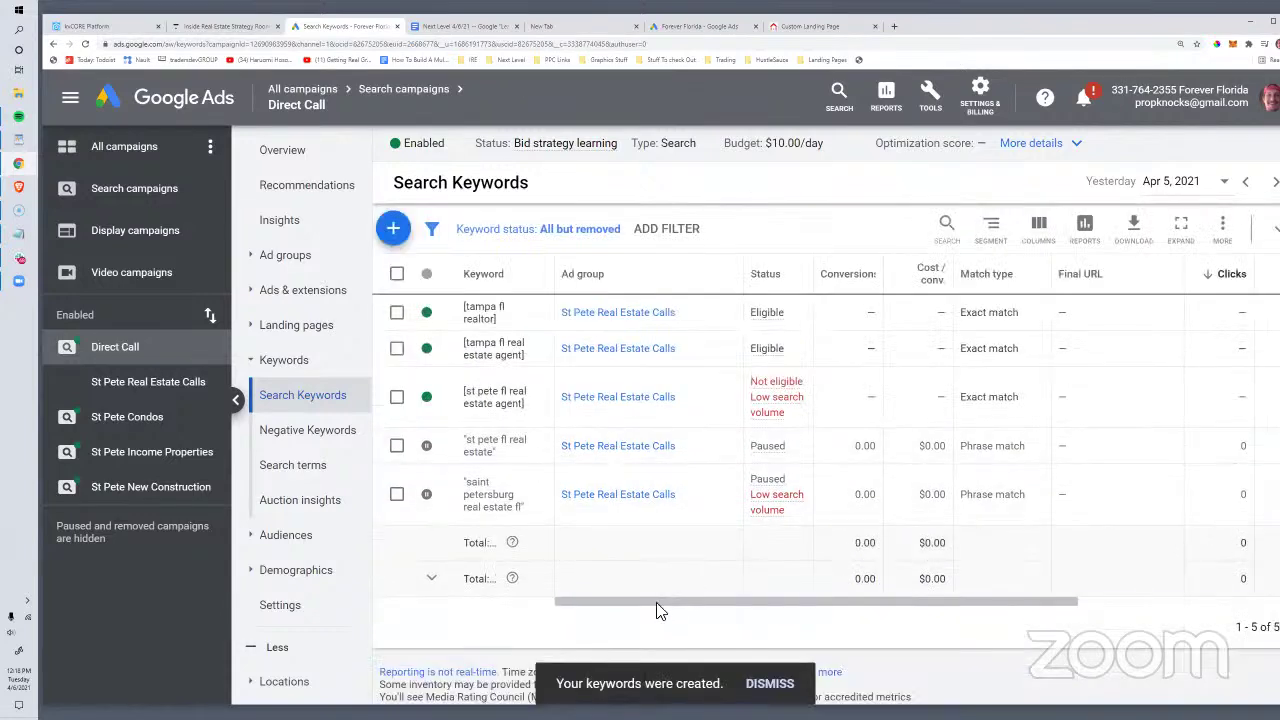
left_click_drag(657, 602, 686, 623)
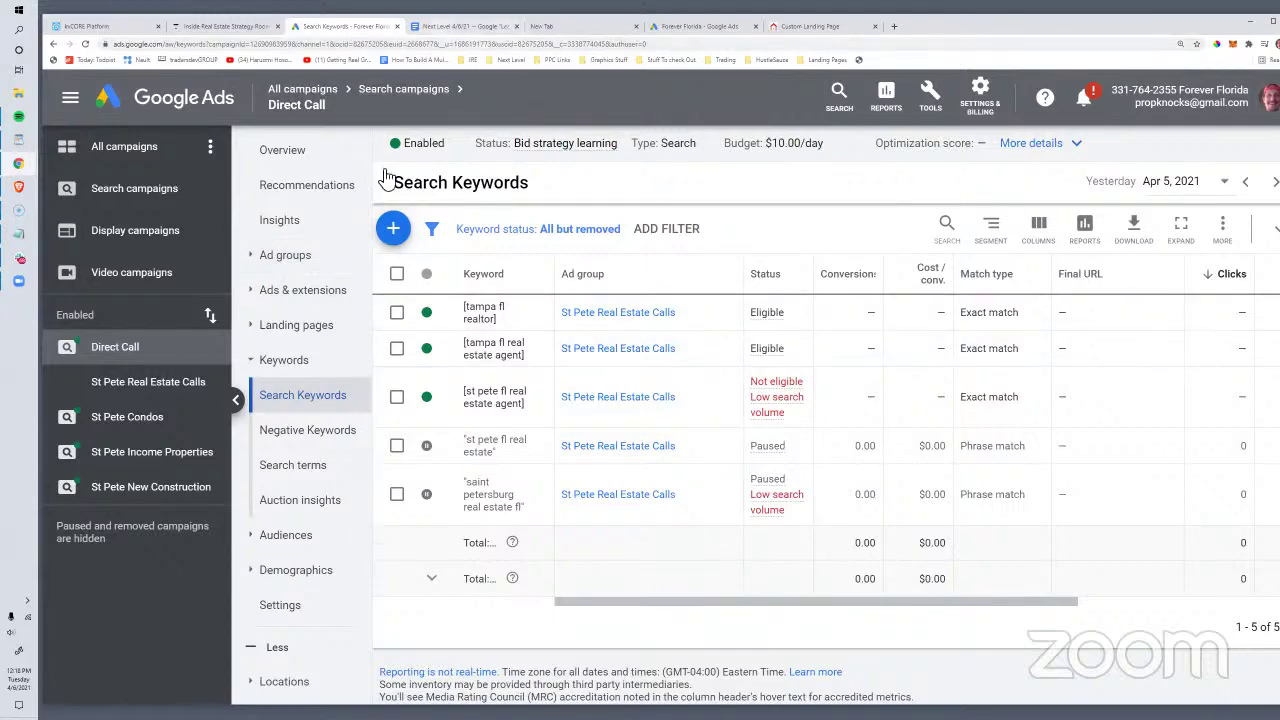
Step: Switch back to the Inside Real Estate Strategy Room course lesson tab
left_click(199, 26)
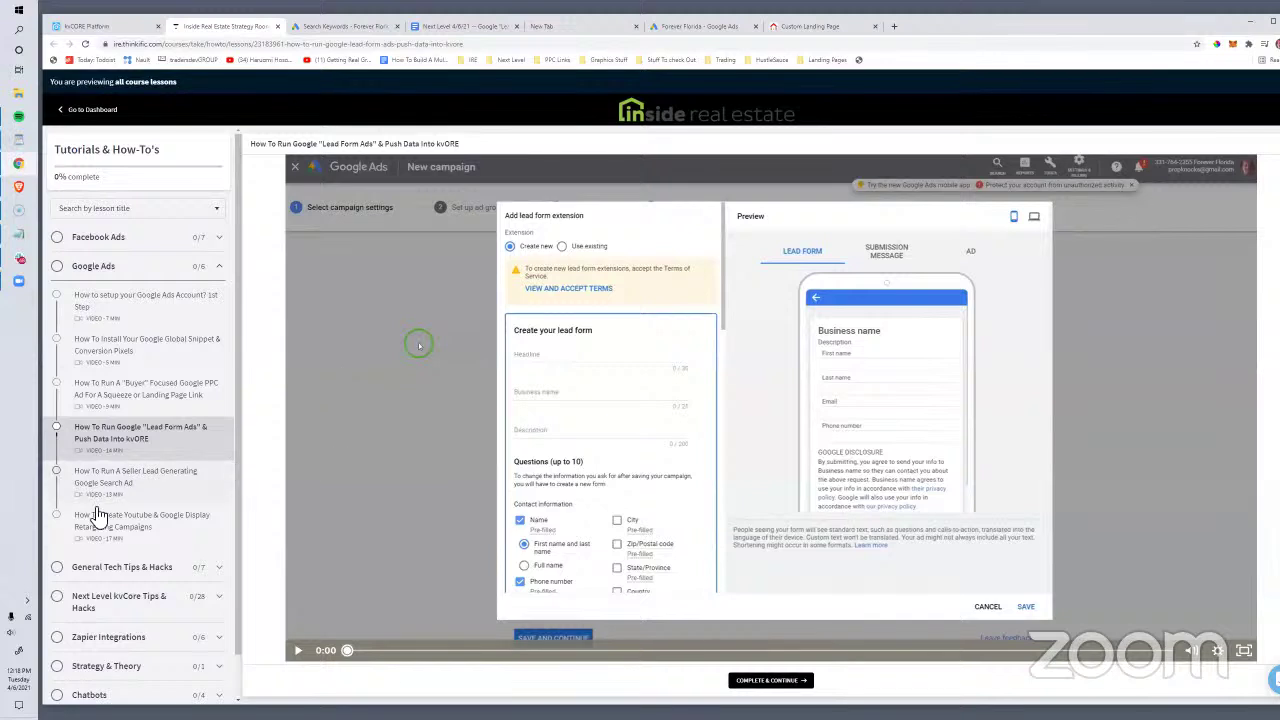
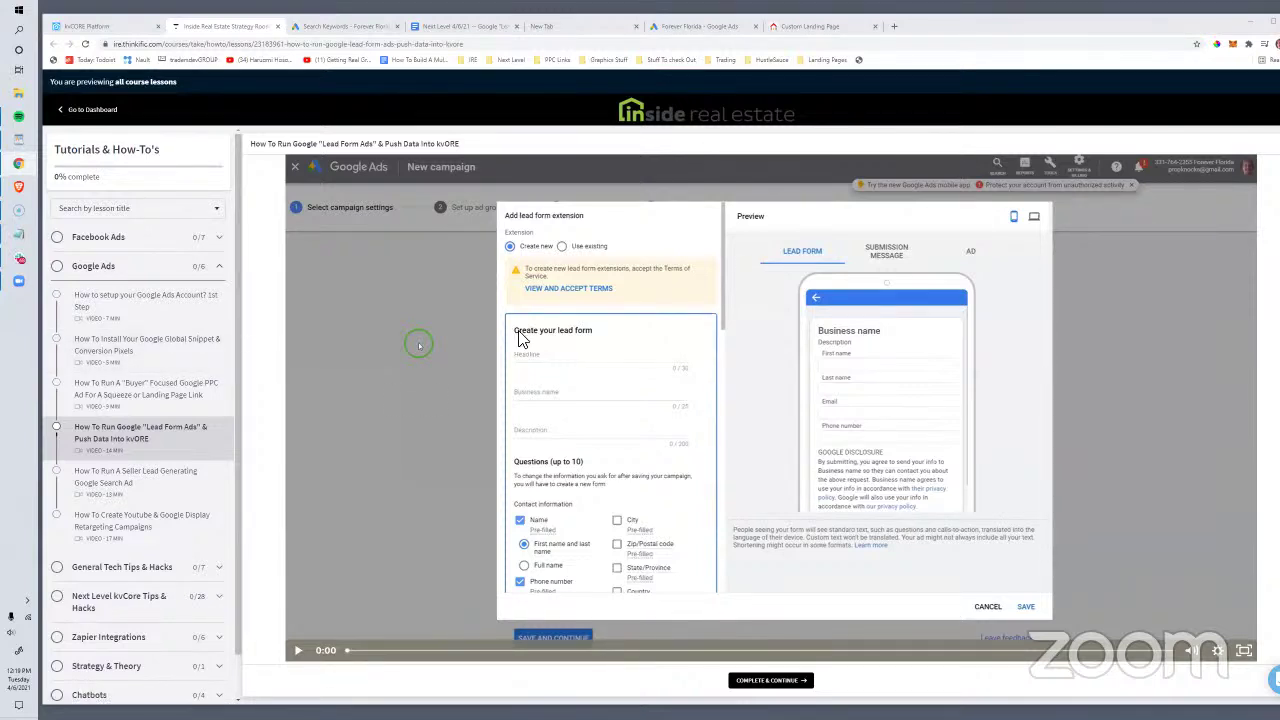
Step: Review the four enabled Google Ads search campaigns, then return to kvCORE's Custom Text Codes page
left_click(330, 27)
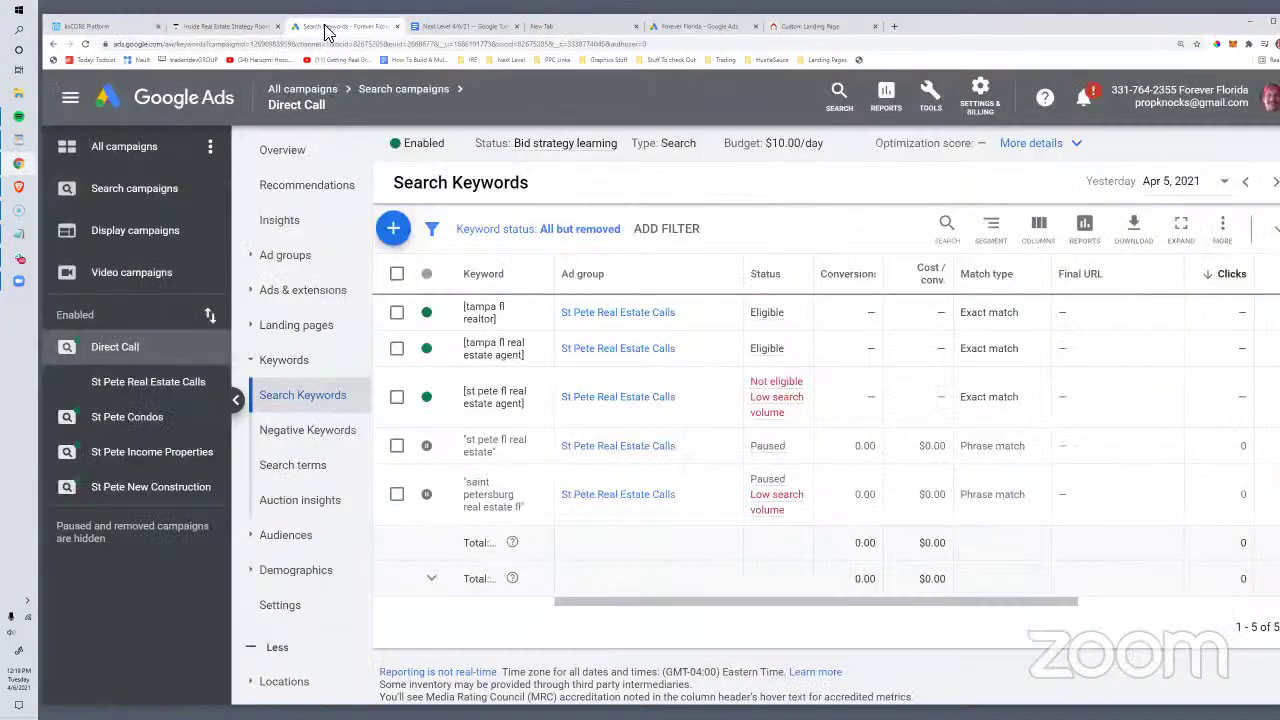
left_click(157, 212)
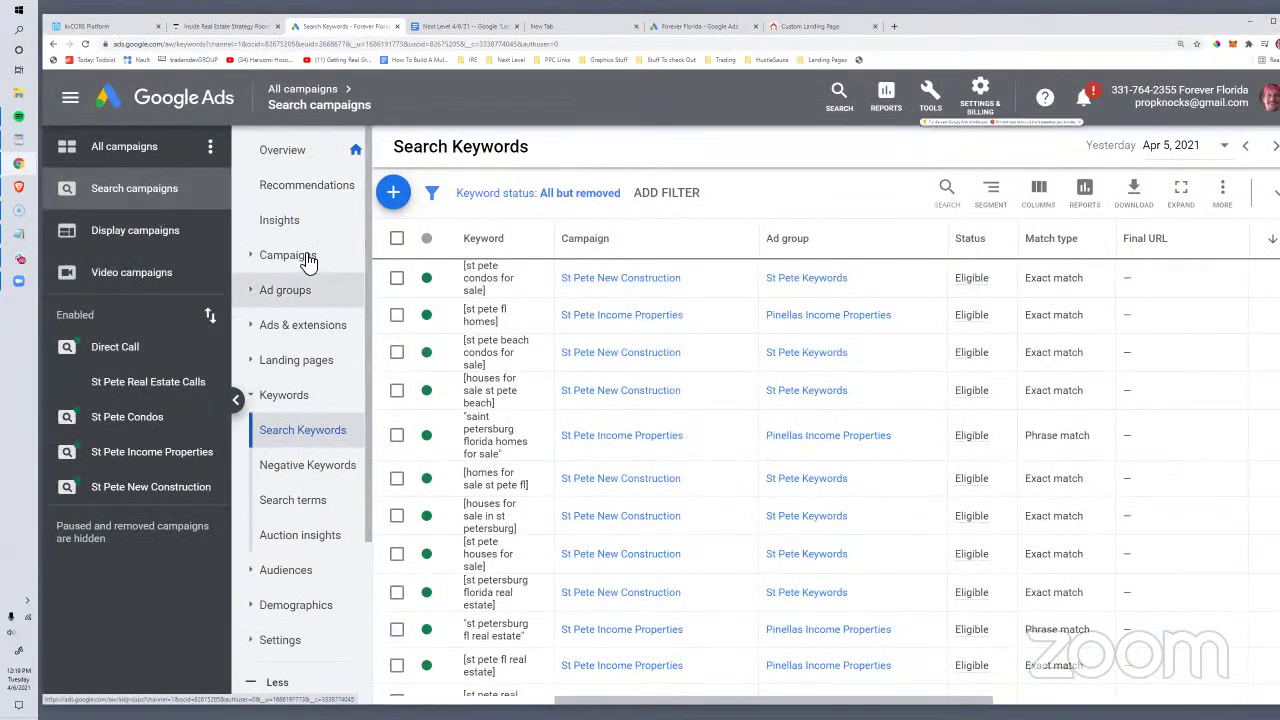
left_click(306, 257)
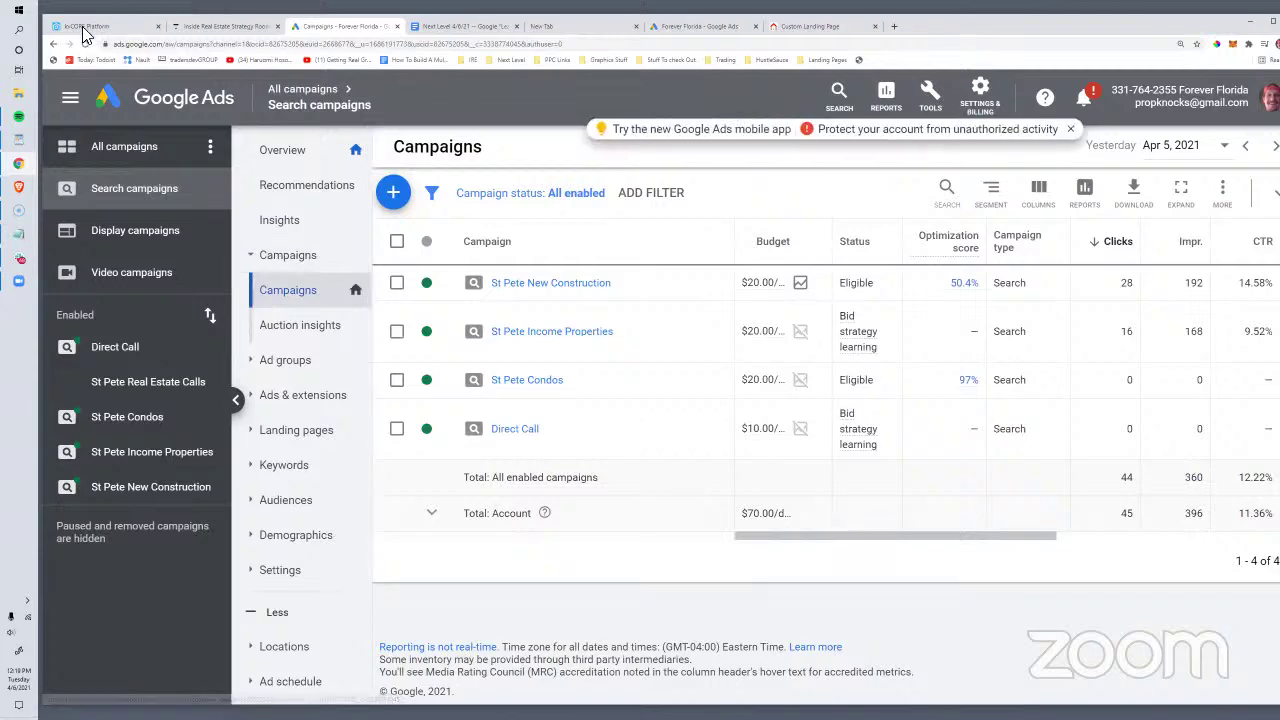
left_click(95, 26)
scroll(489, 550, "down", 4)
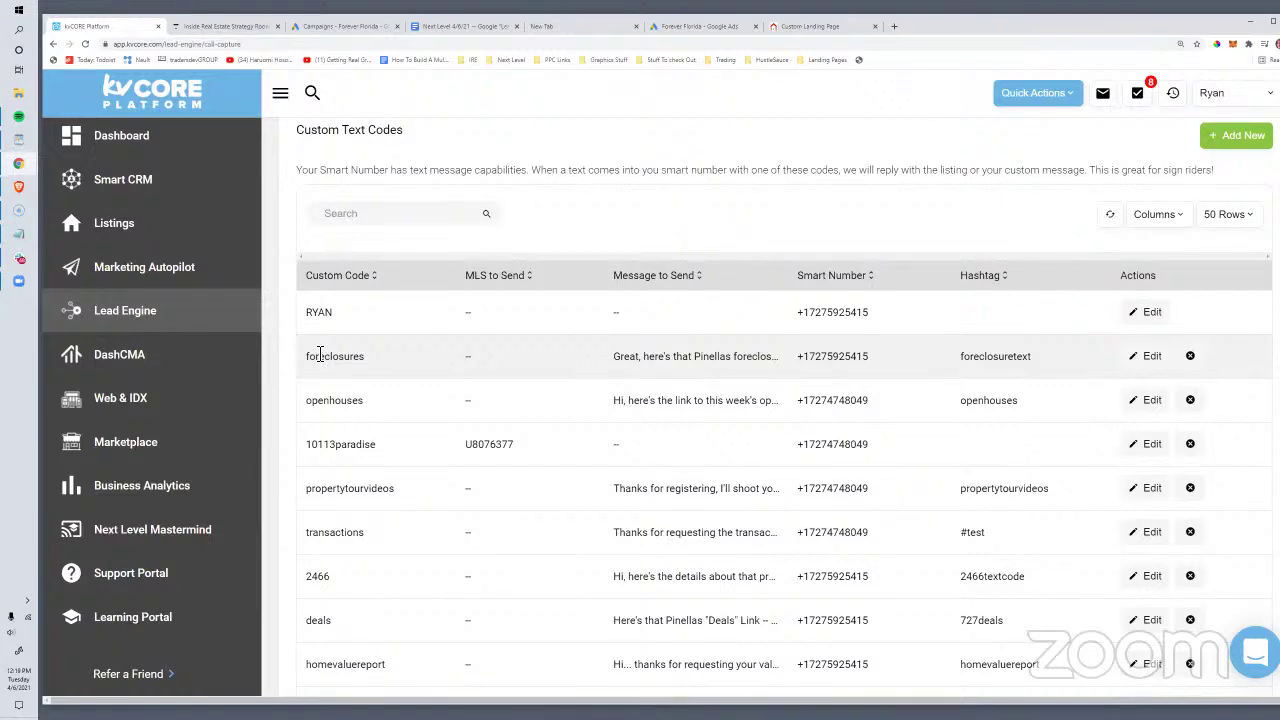
Step: Search the kvCORE Marketplace for phone add-ons
left_click(140, 448)
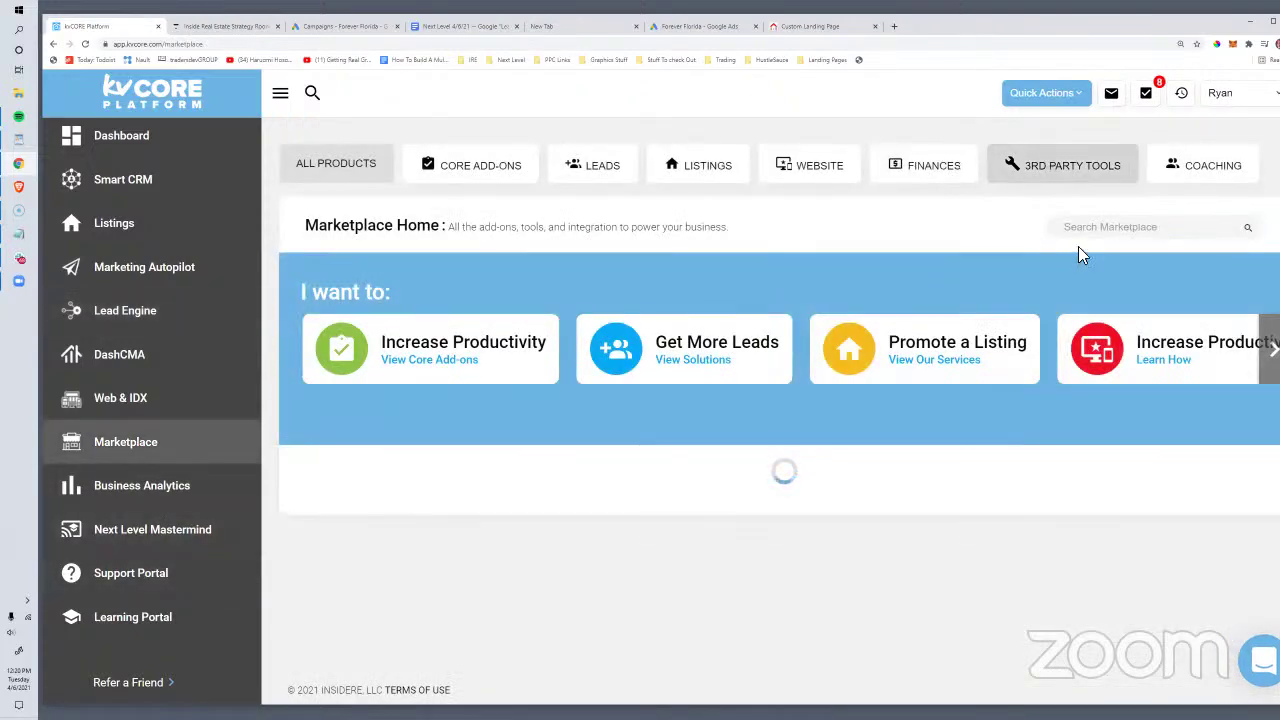
left_click(1087, 233)
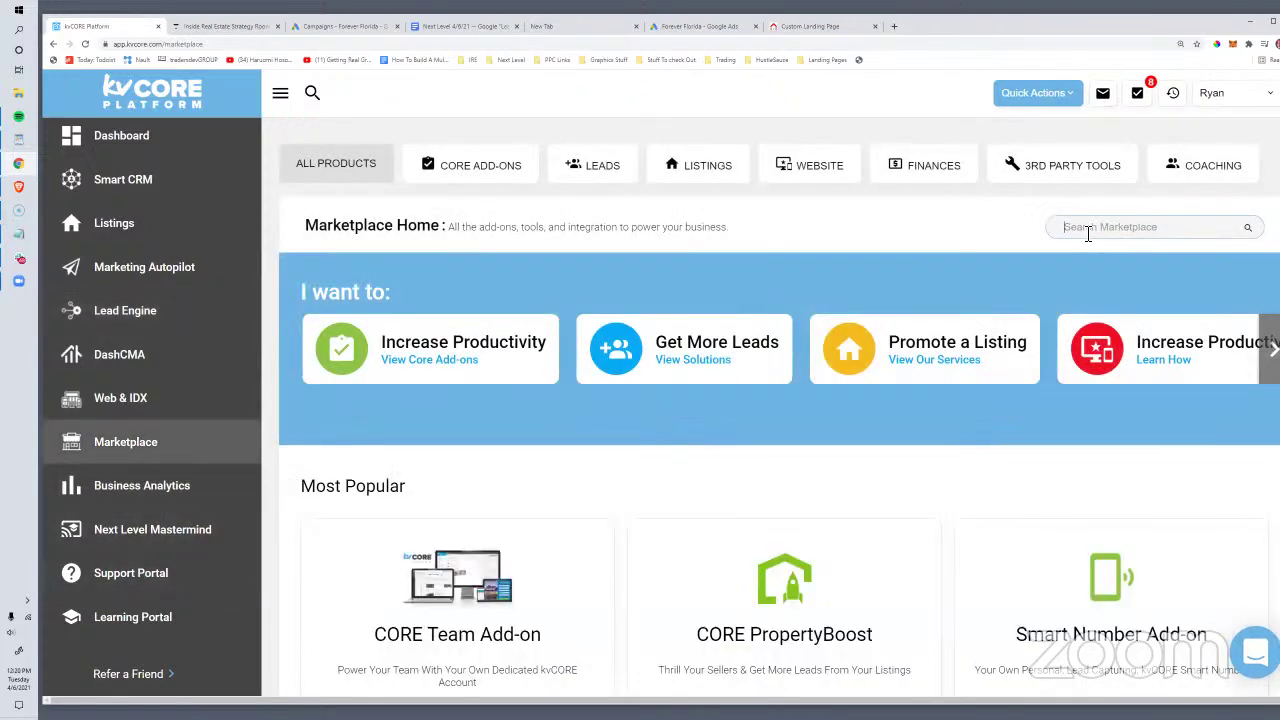
type("phe")
key("BackSpace")
key("BackSpace")
type("p")
key("BackSpace")
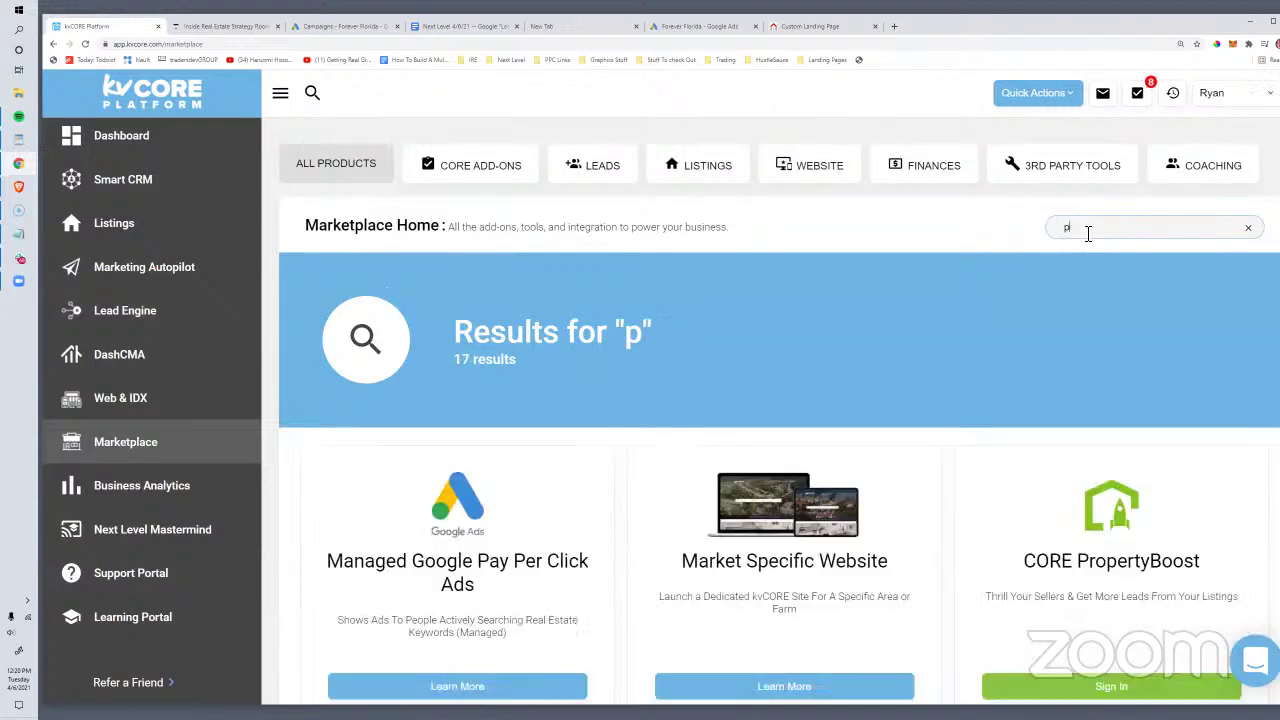
type("hone")
key("BackSpace")
key("BackSpace")
key("BackSpace")
key("BackSpace")
key("BackSpace")
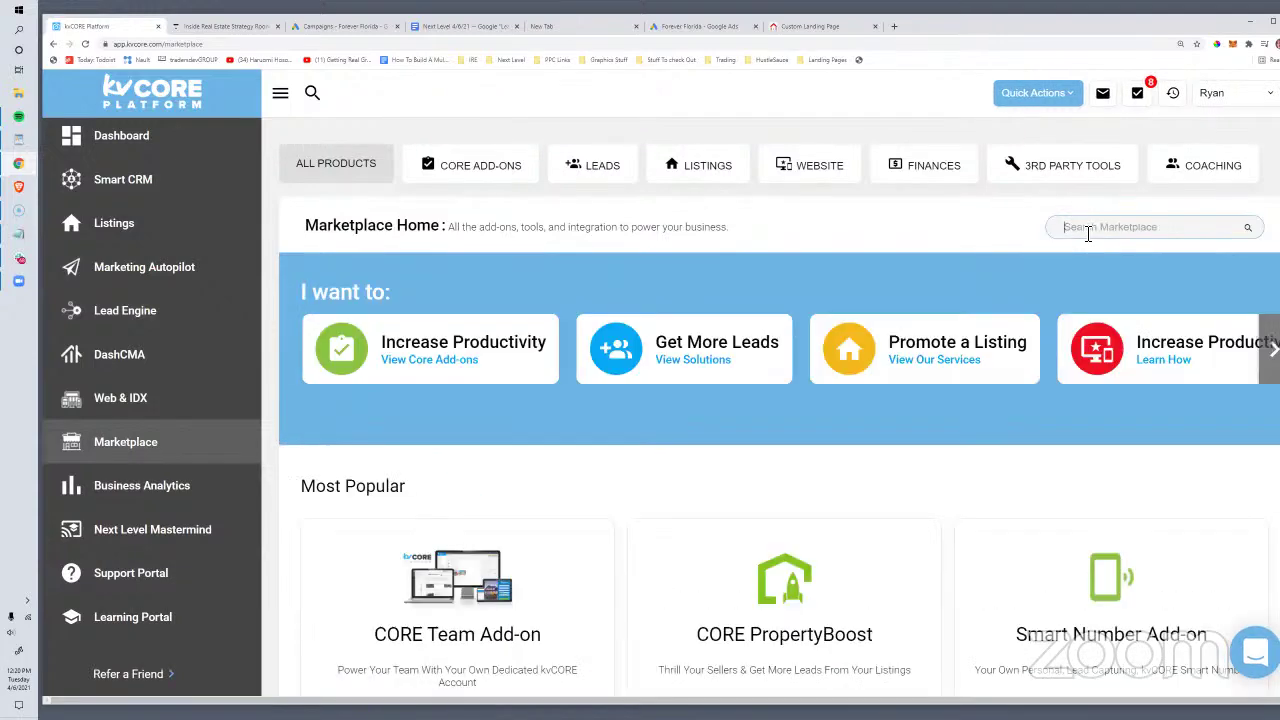
Step: Read through the Smart Number Add-on details, then close them
scroll(1023, 511, "down", 1)
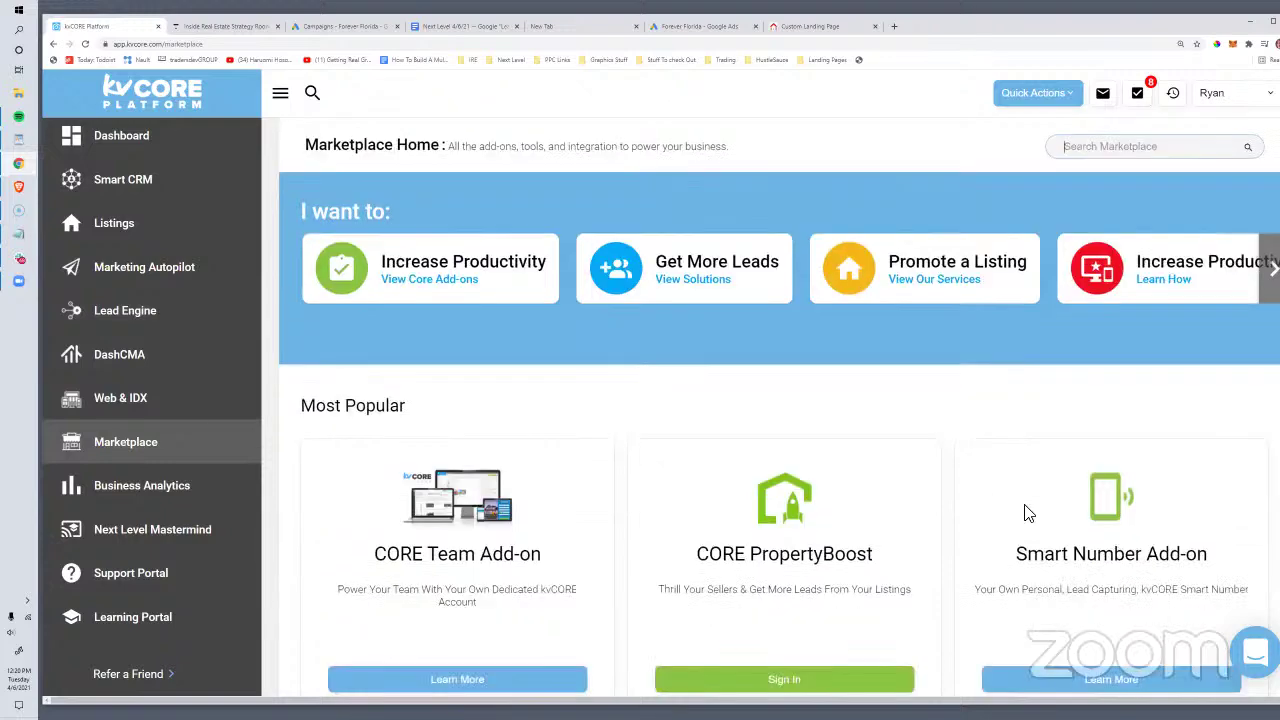
left_click(1062, 660)
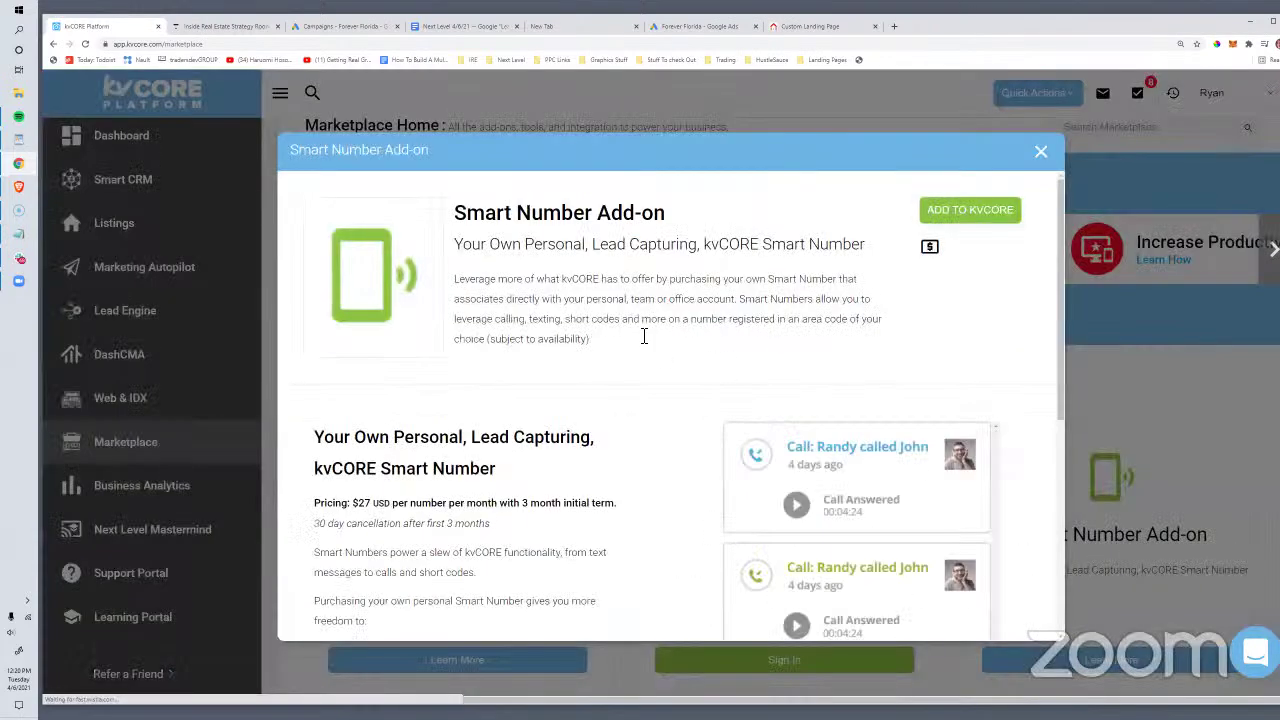
scroll(625, 325, "down", 2)
scroll(610, 337, "down", 1)
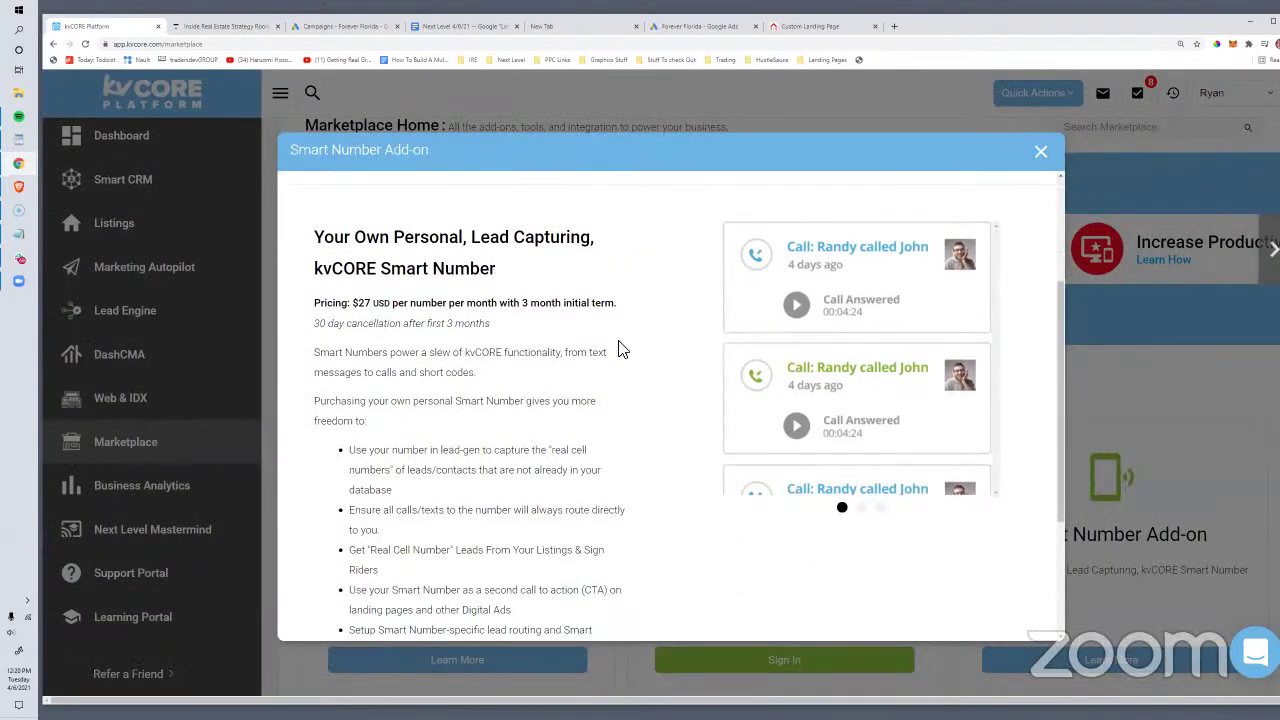
scroll(680, 372, "up", 2)
scroll(680, 372, "down", 1)
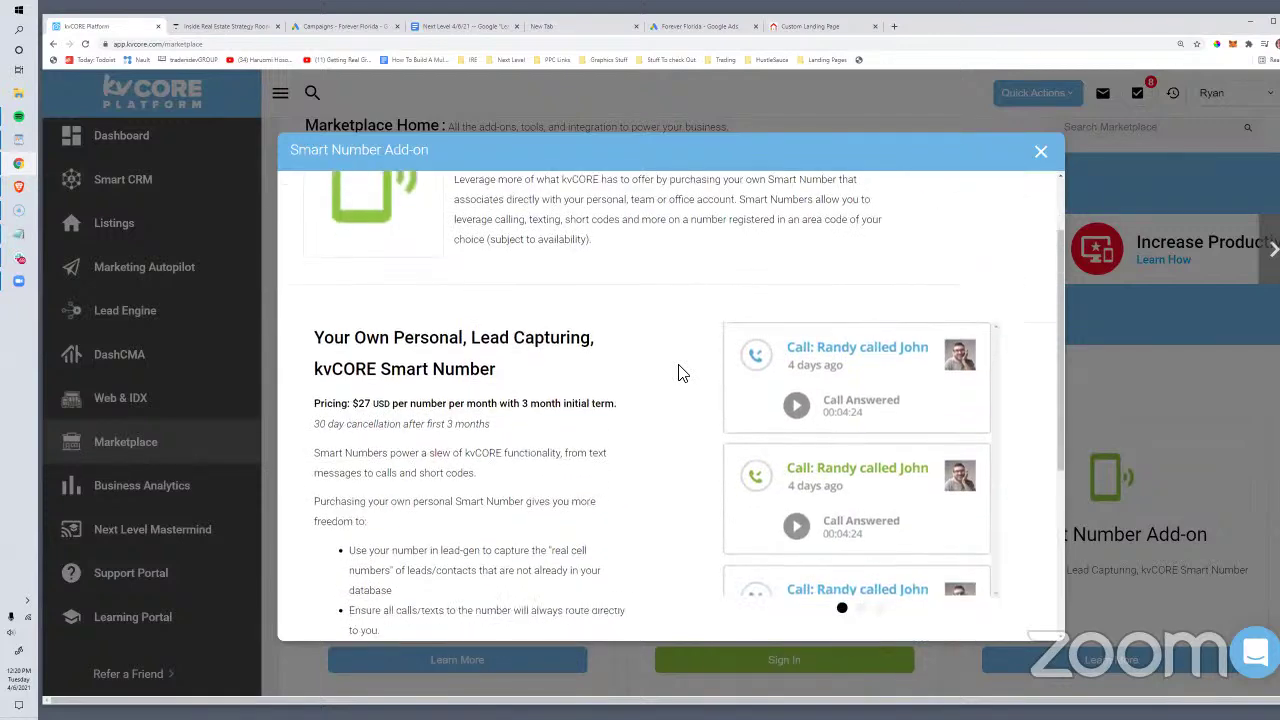
left_click(1040, 153)
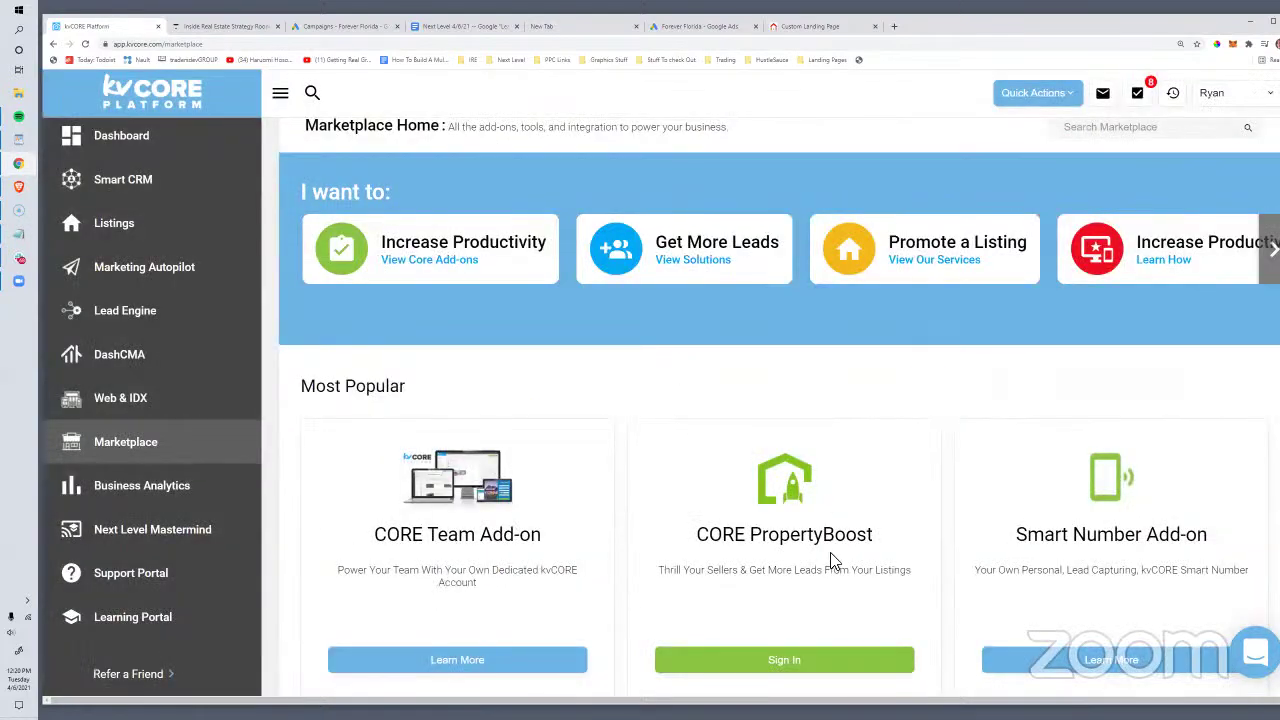
Step: Browse the Lead Engine Call Capture tools, then start a new browser tab
scroll(829, 560, "down", 2)
left_click(125, 330)
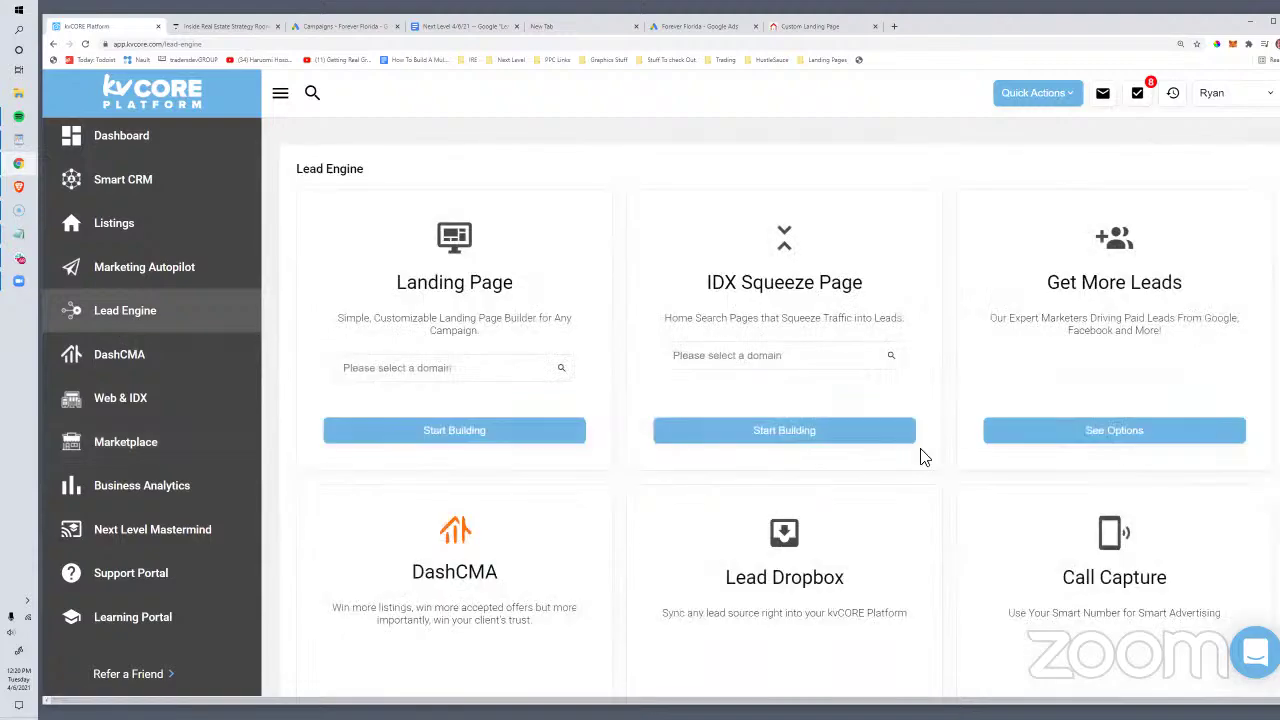
scroll(920, 480, "down", 2)
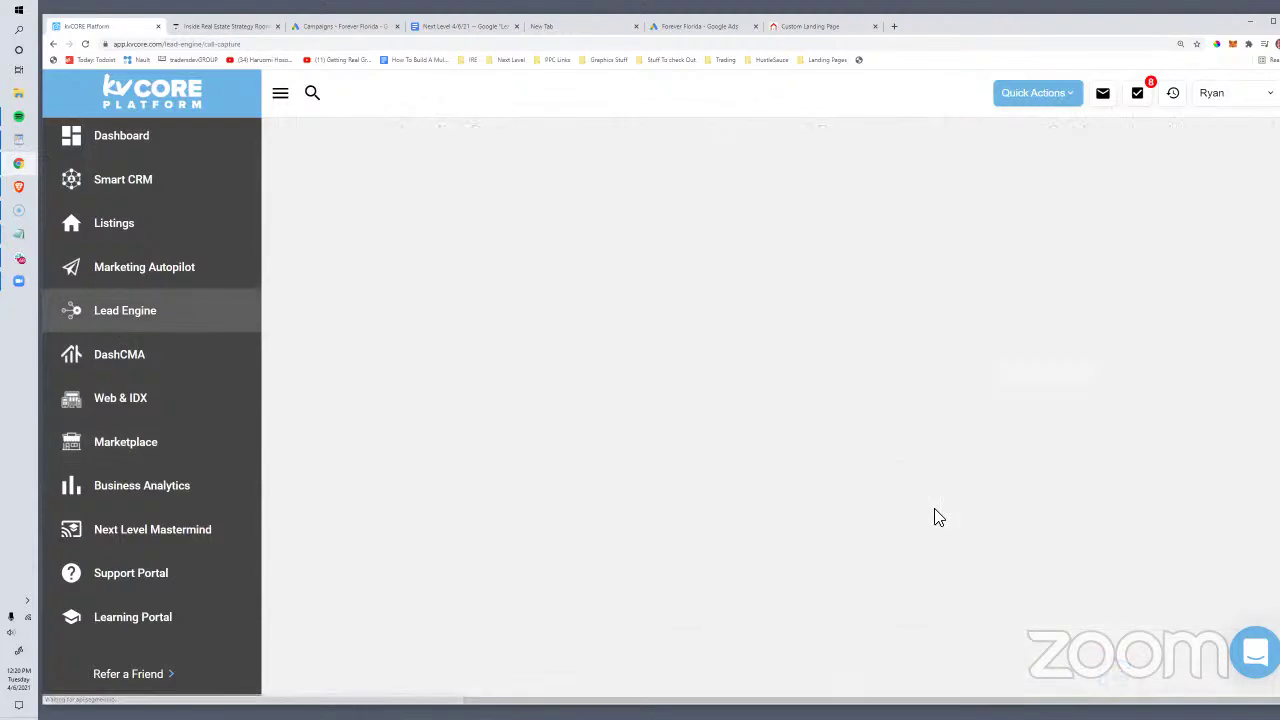
scroll(936, 517, "down", 3)
scroll(938, 516, "down", 1)
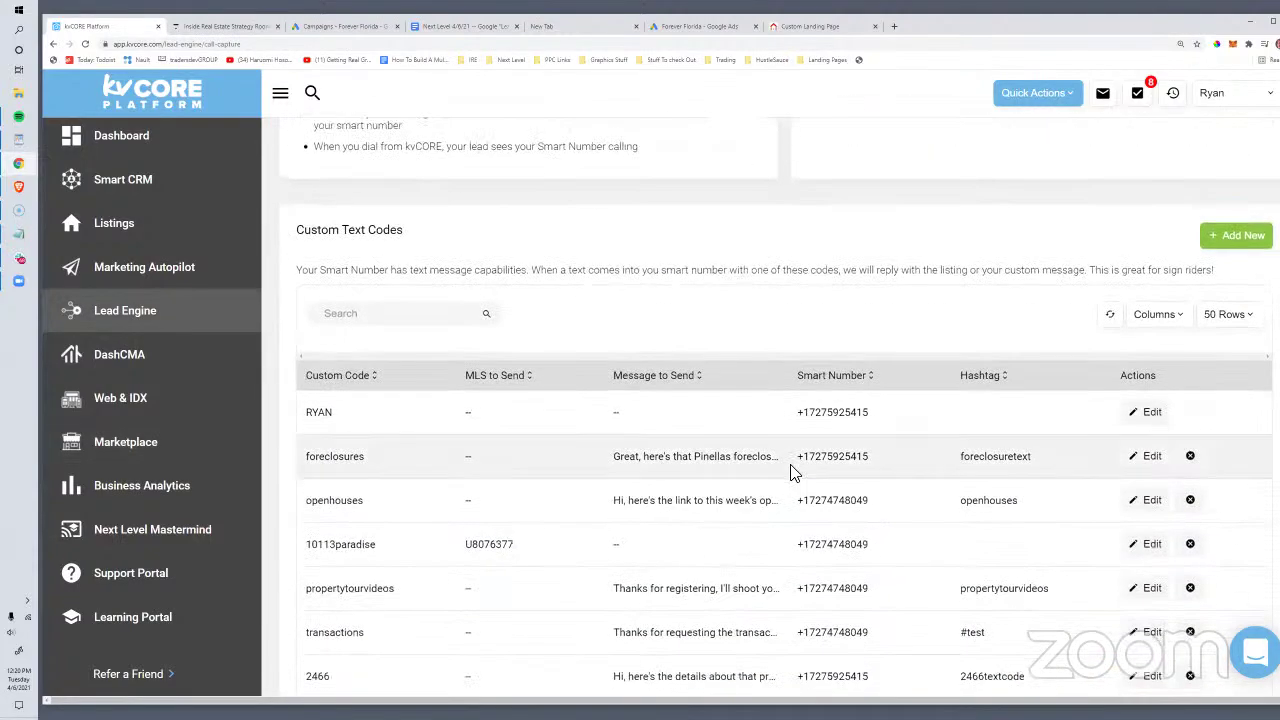
scroll(420, 480, "down", 2)
scroll(420, 480, "down", 3)
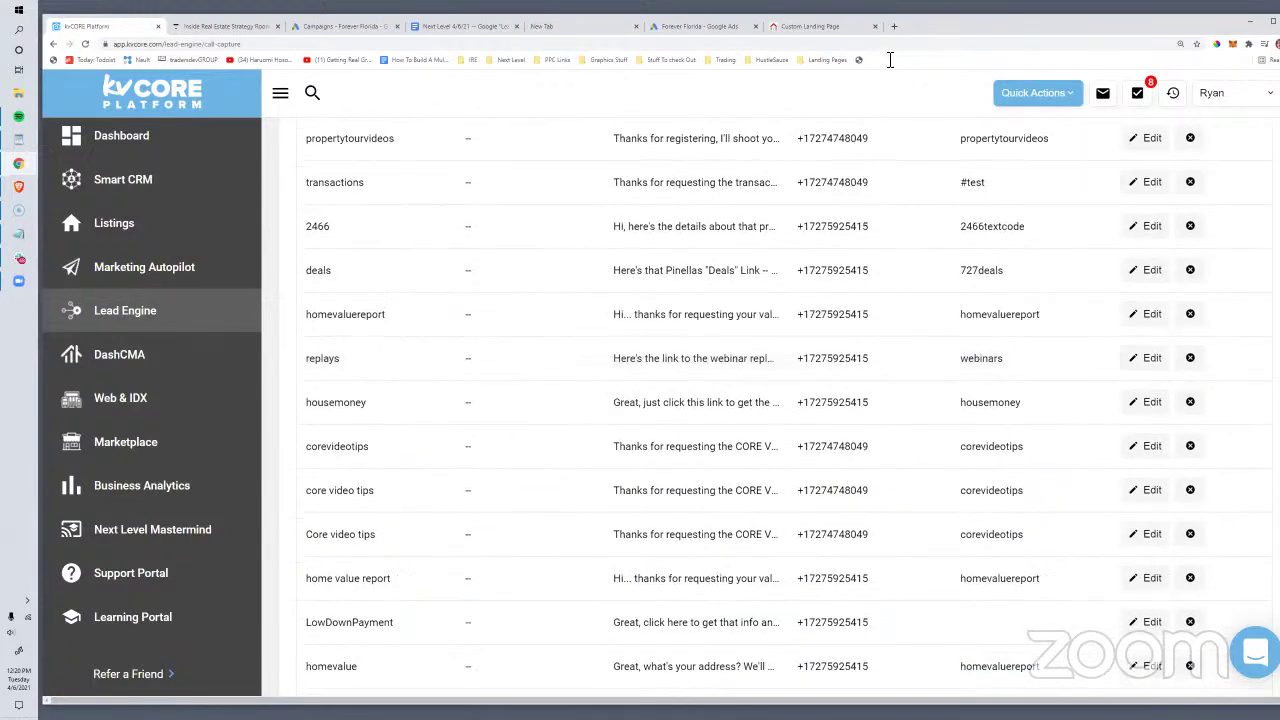
left_click(894, 27)
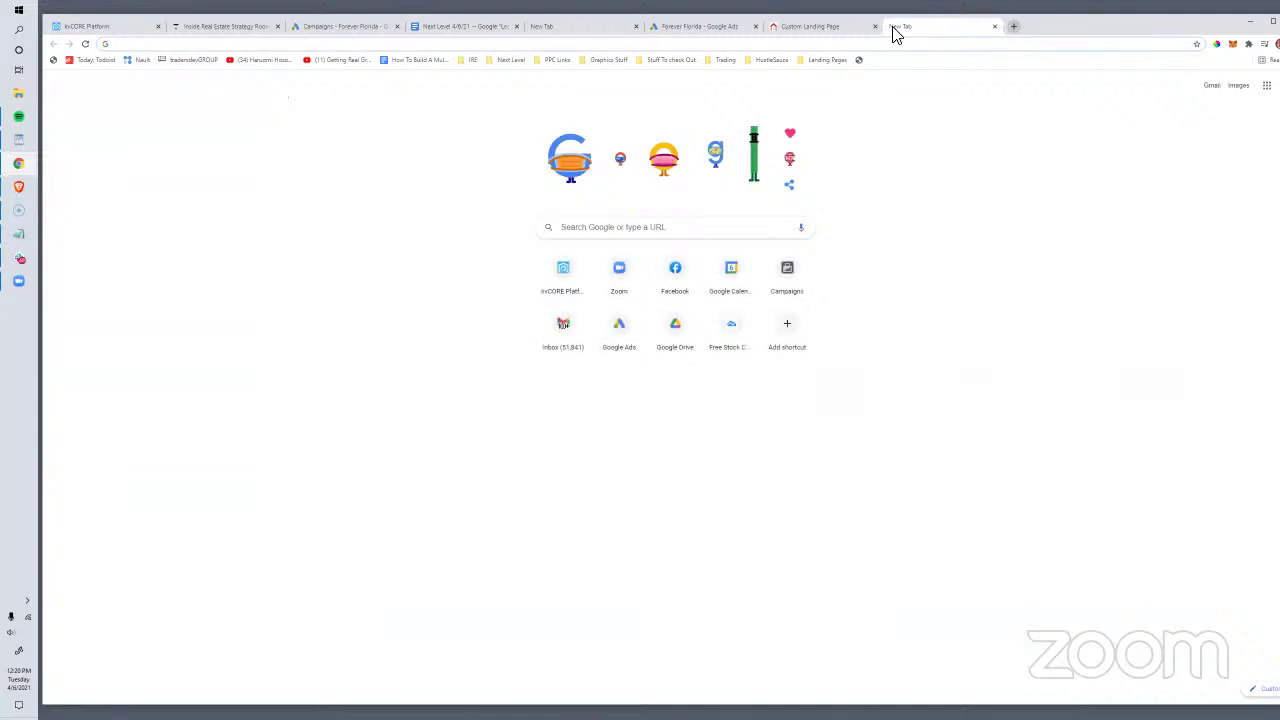
Step: Load the Inside Real Estate YouTube playlist and copy the Call Capture Code Strategies video link
type("inside")
key("Return")
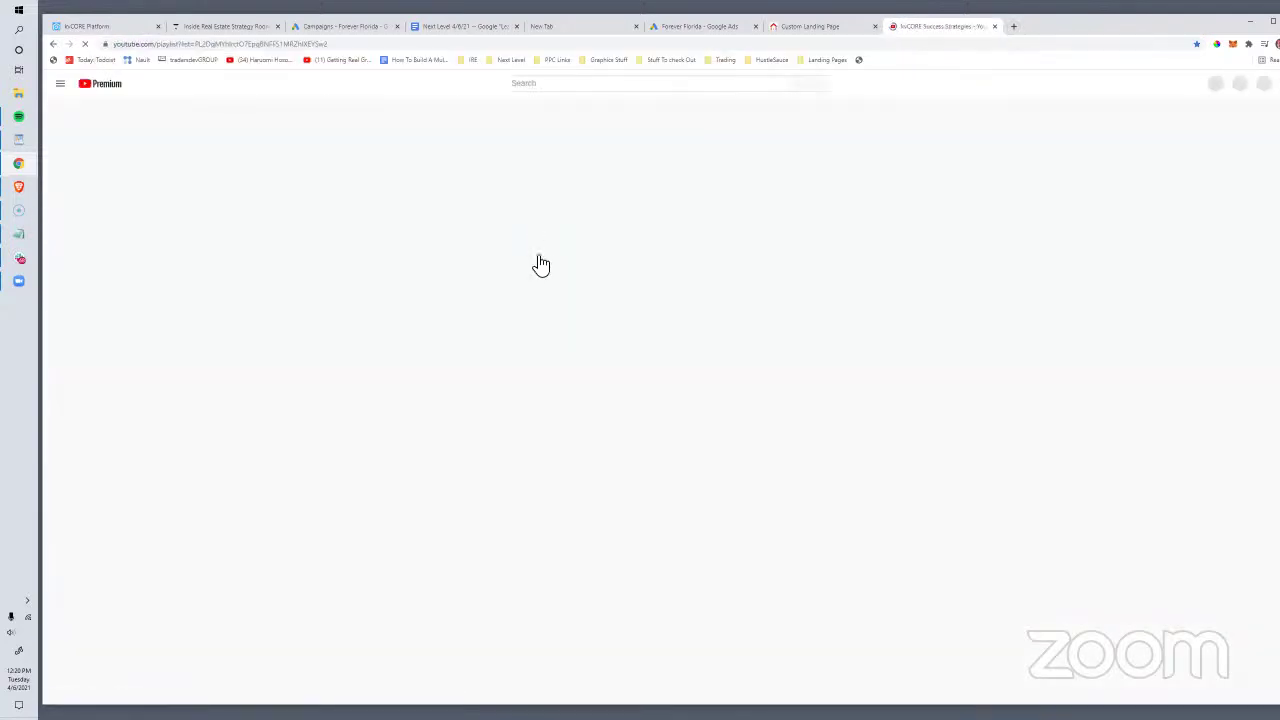
right_click(518, 292)
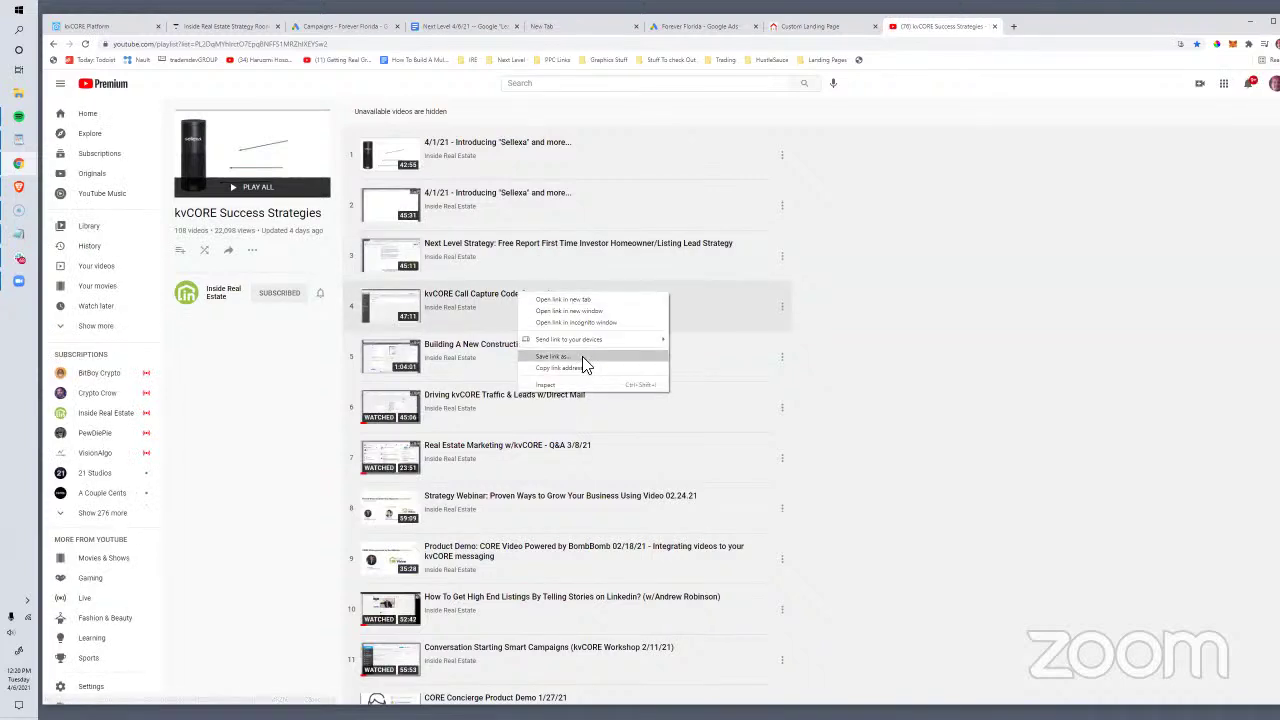
left_click(580, 368)
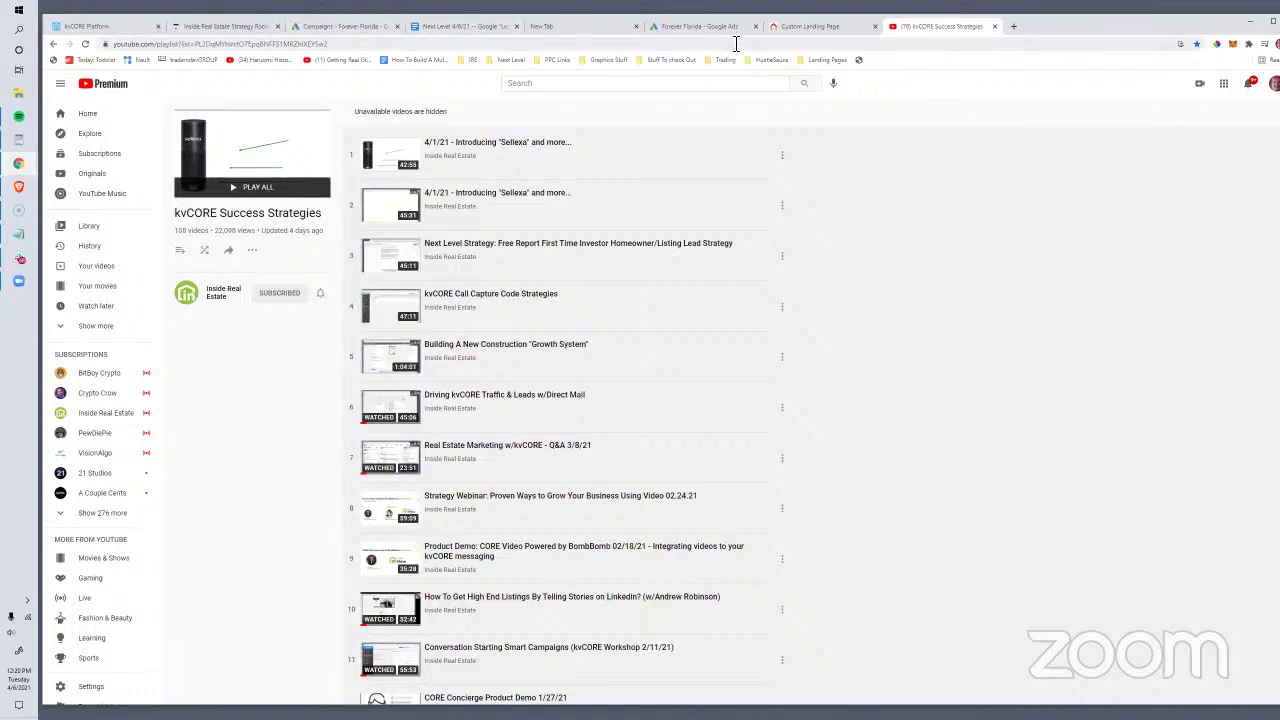
Step: Copy the agent's phone number from the kvCORE account dropdown
left_click(110, 26)
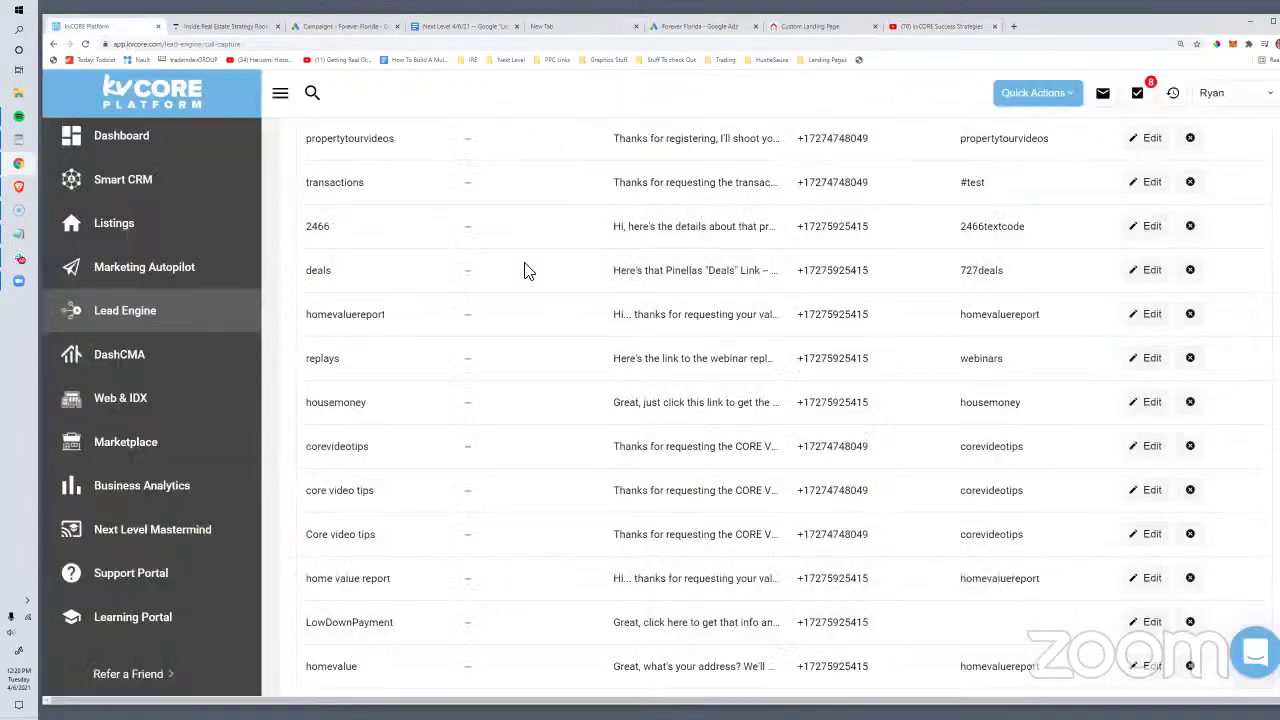
scroll(980, 462, "up", 4)
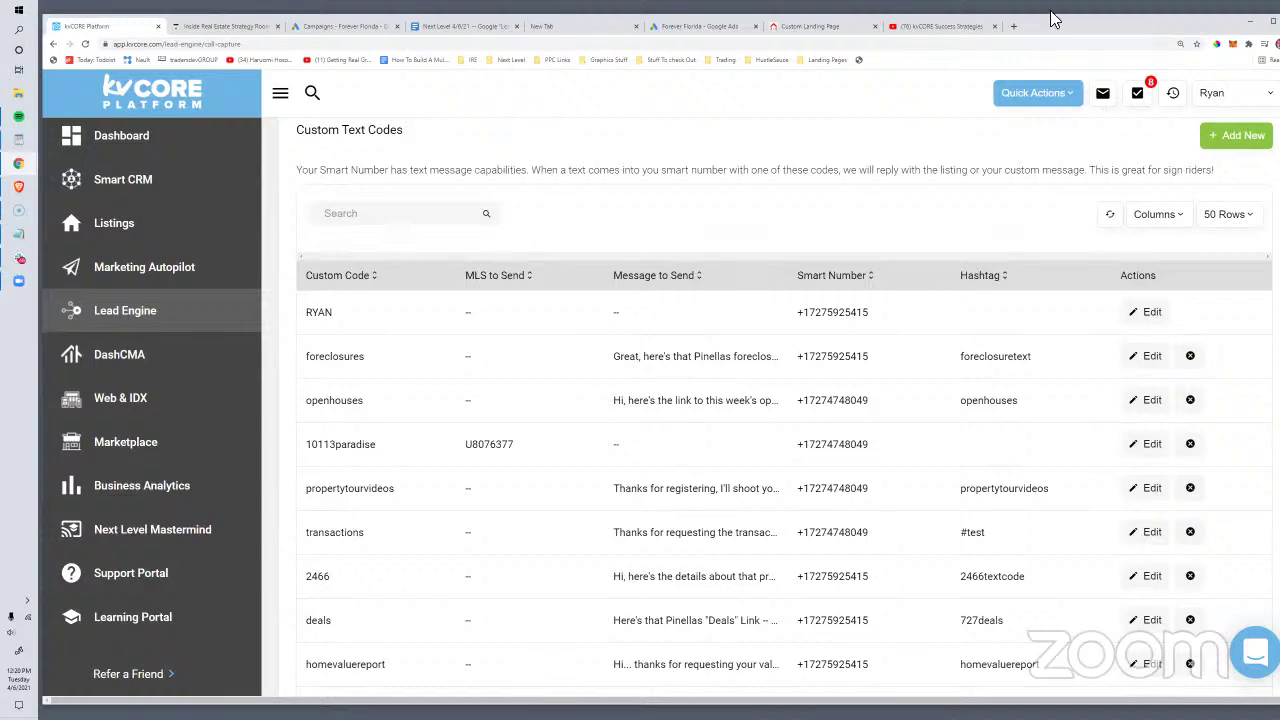
left_click_drag(1049, 31, 990, 47)
left_click(1086, 80)
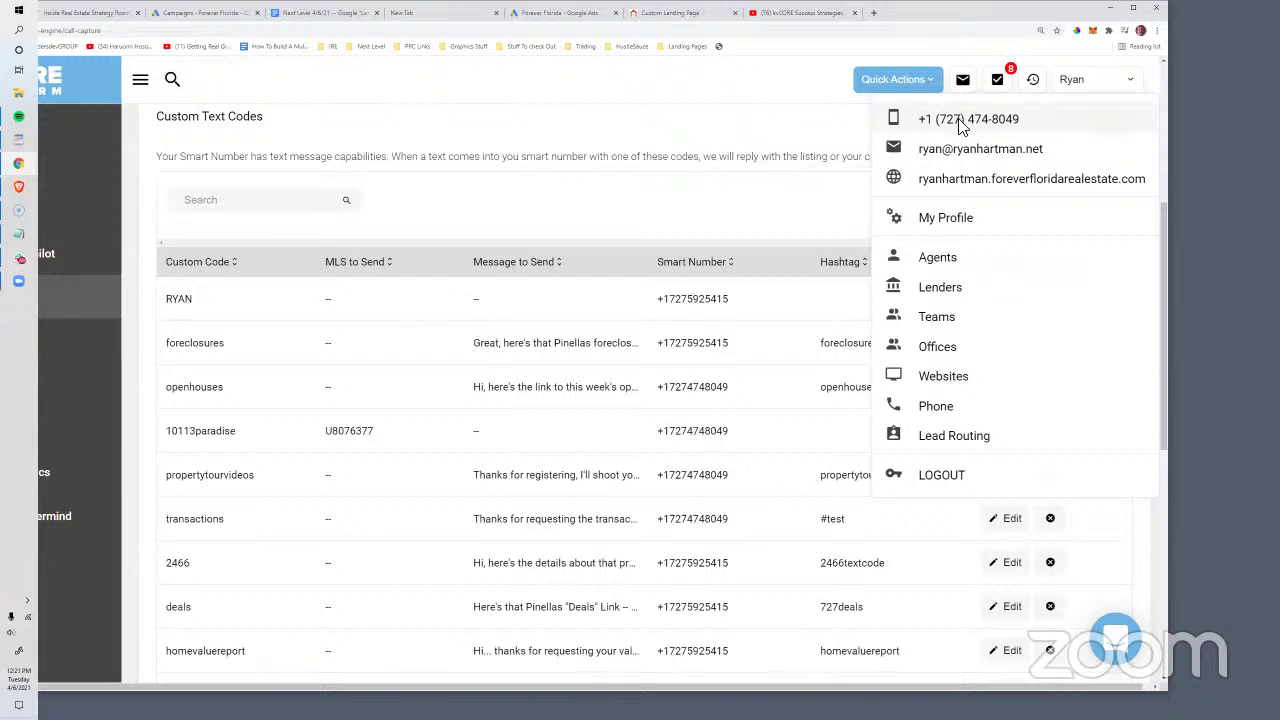
left_click(960, 121)
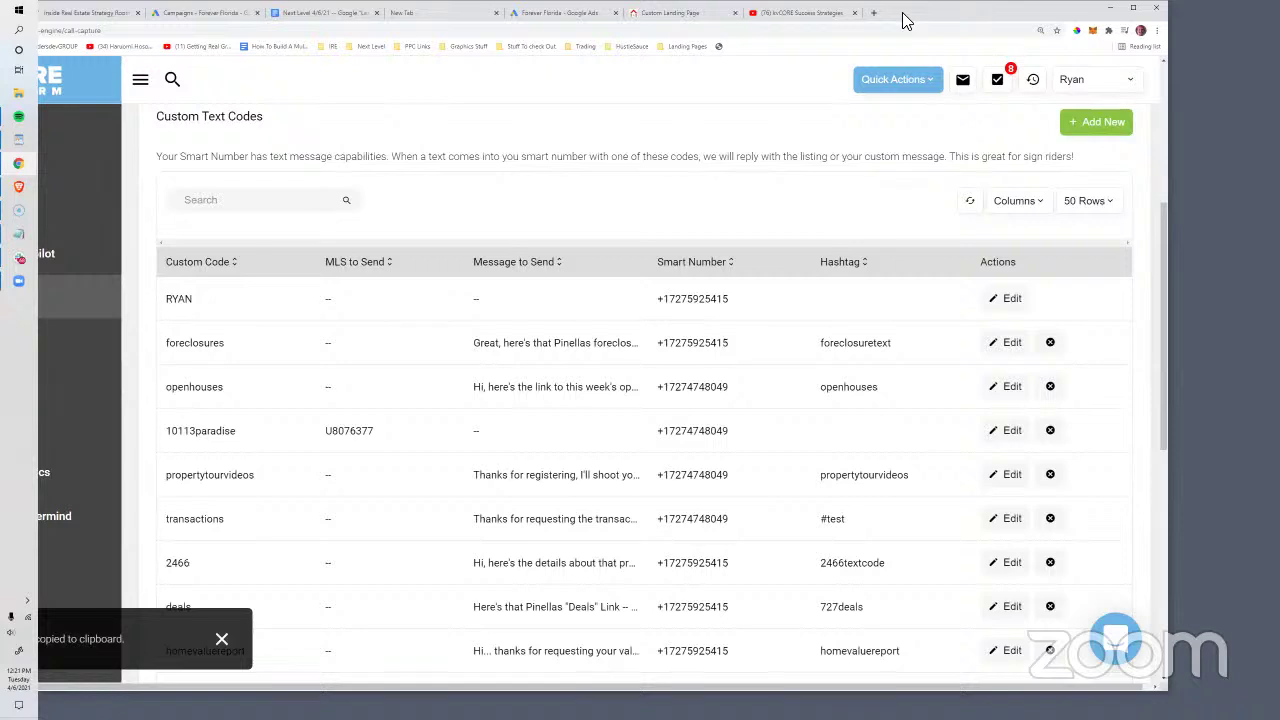
left_click_drag(905, 20, 997, 40)
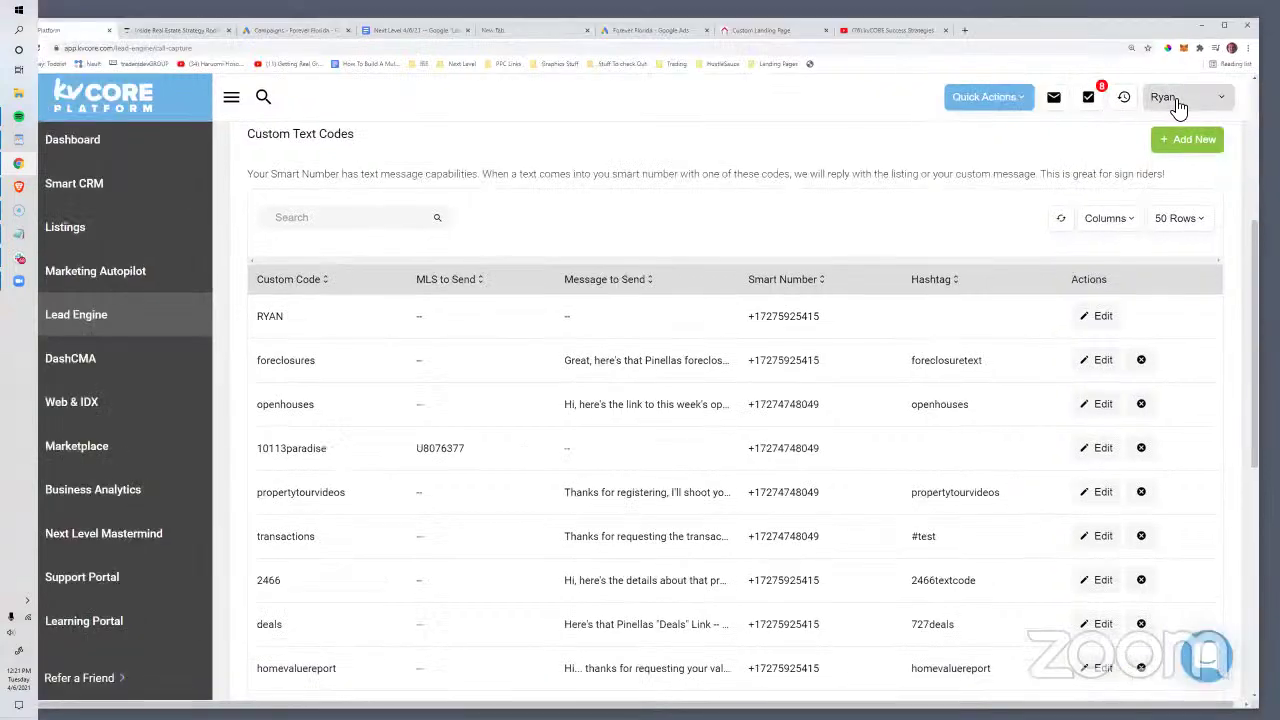
left_click(1185, 97)
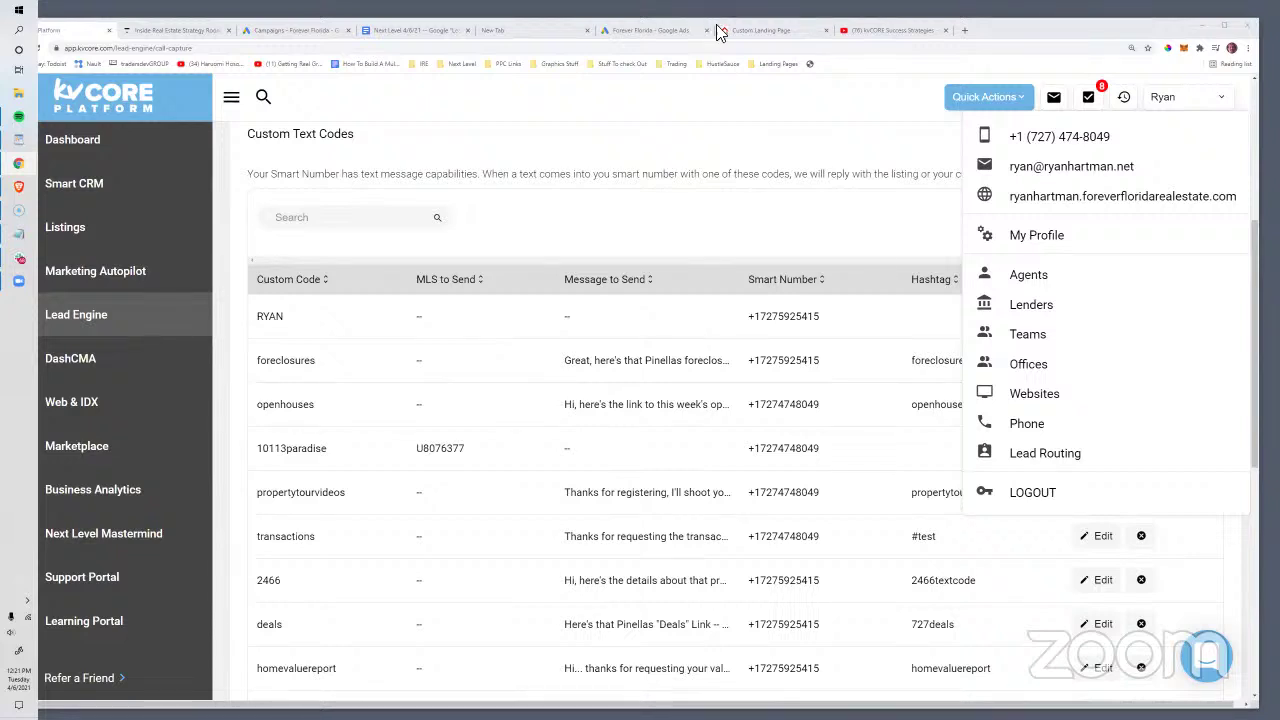
Step: Copy the Call Capture Code Strategies video link again, then return to the Forever Florida campaigns
left_click(892, 30)
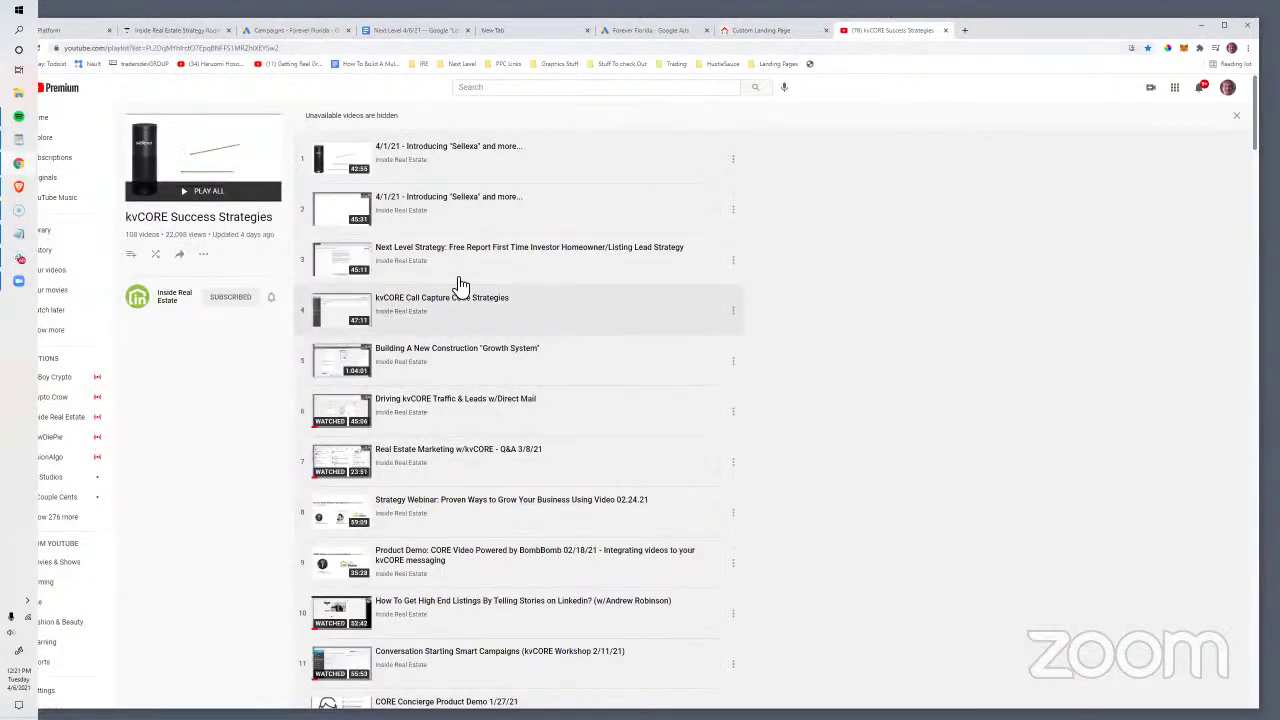
right_click(430, 299)
left_click(488, 375)
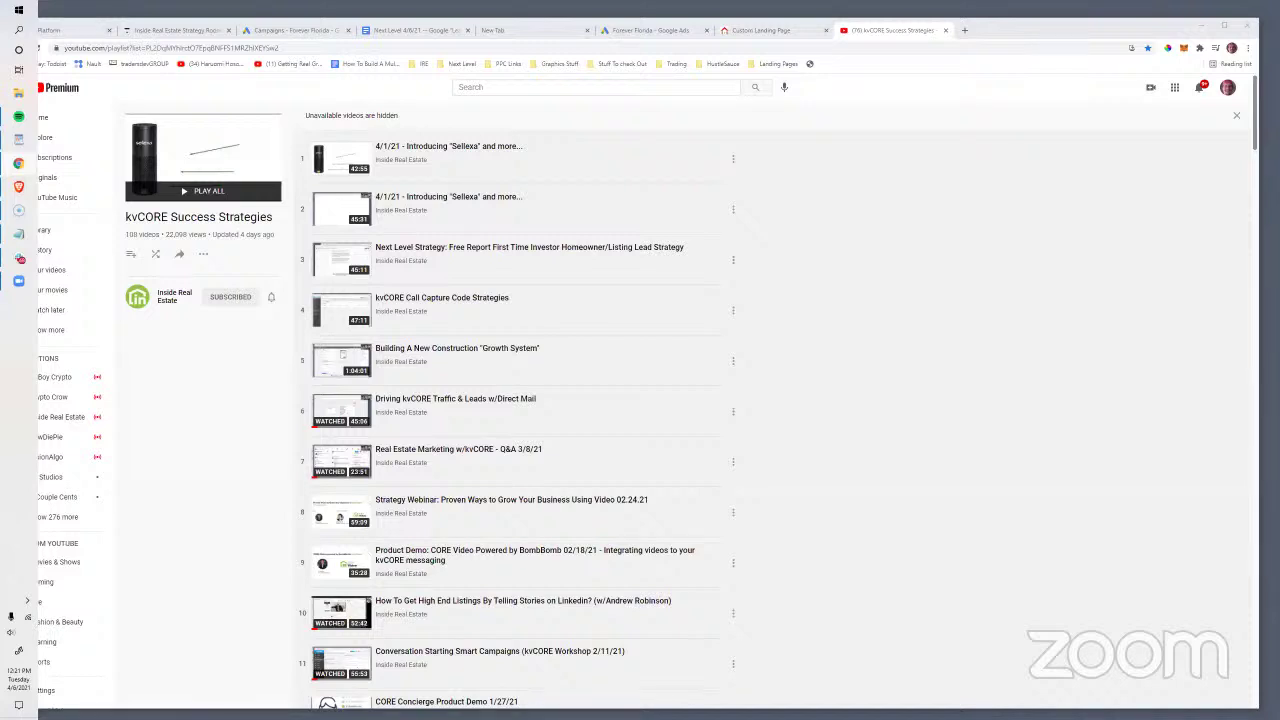
left_click(300, 30)
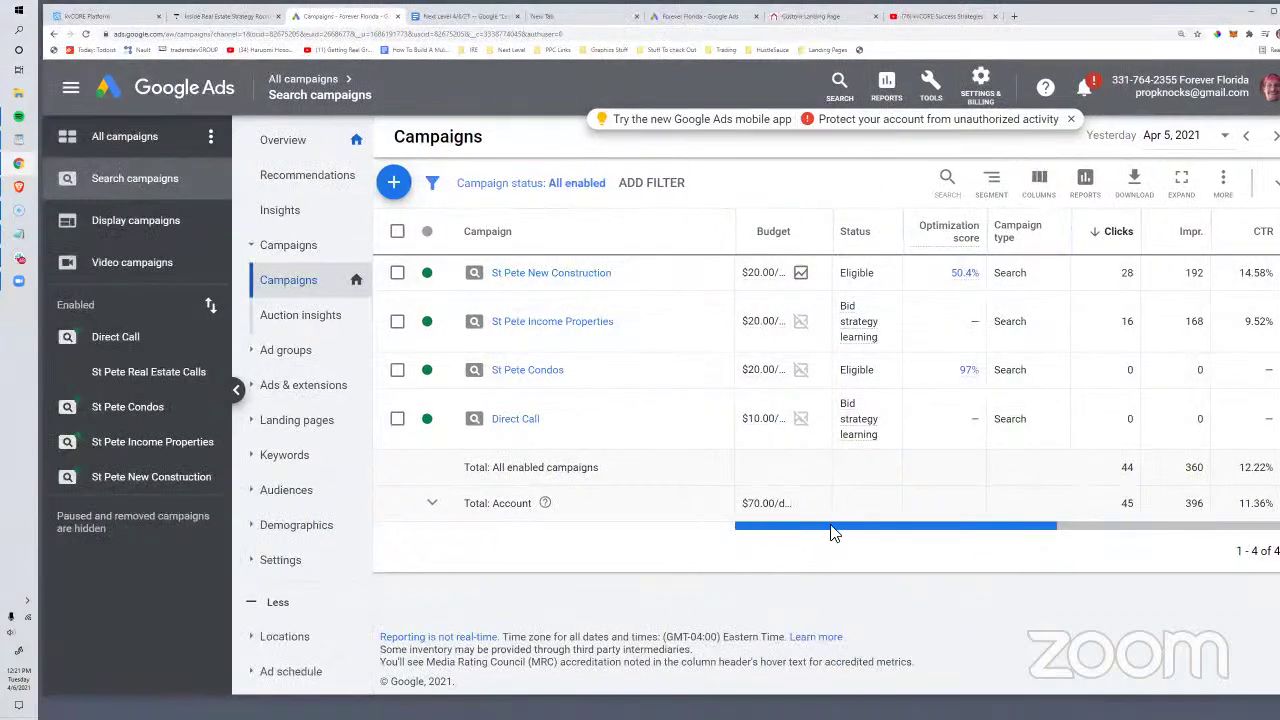
Step: Show the search campaigns for All time (Feb 12, 2013 – Apr 6, 2021) and check the $8.47 cost per conversion
left_click_drag(833, 525, 583, 493)
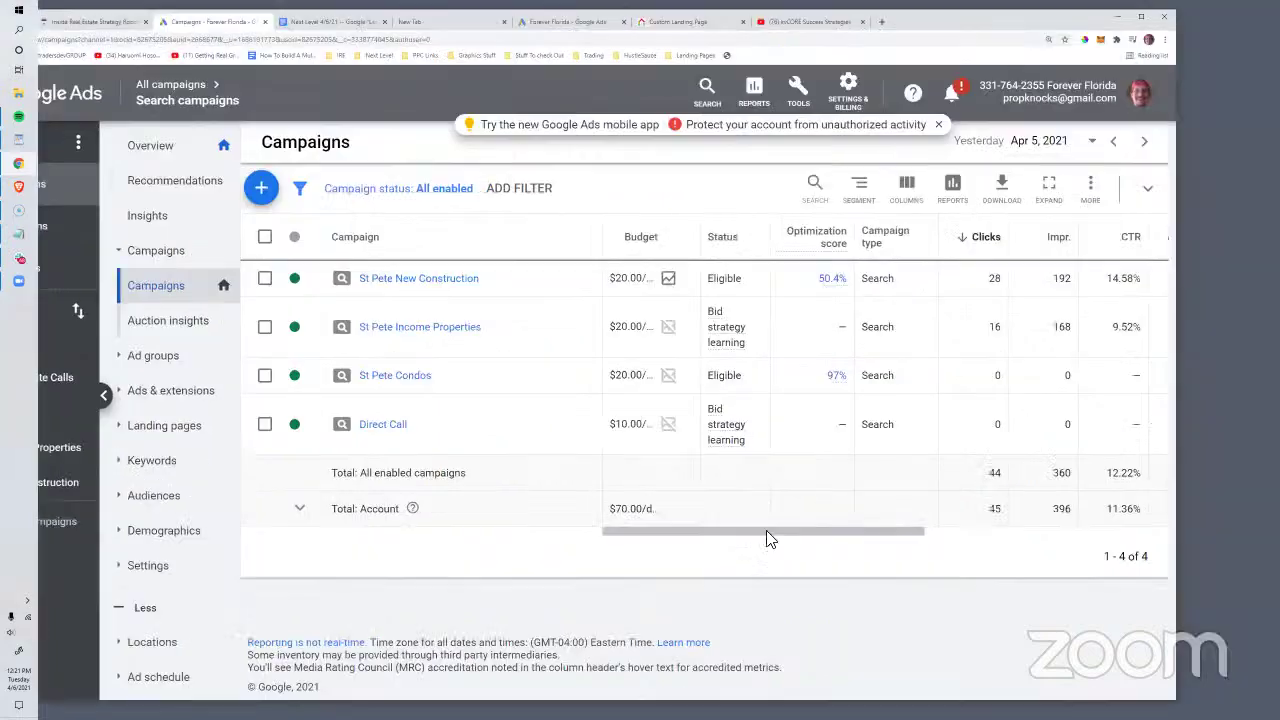
left_click_drag(766, 538, 1010, 535)
left_click(1040, 141)
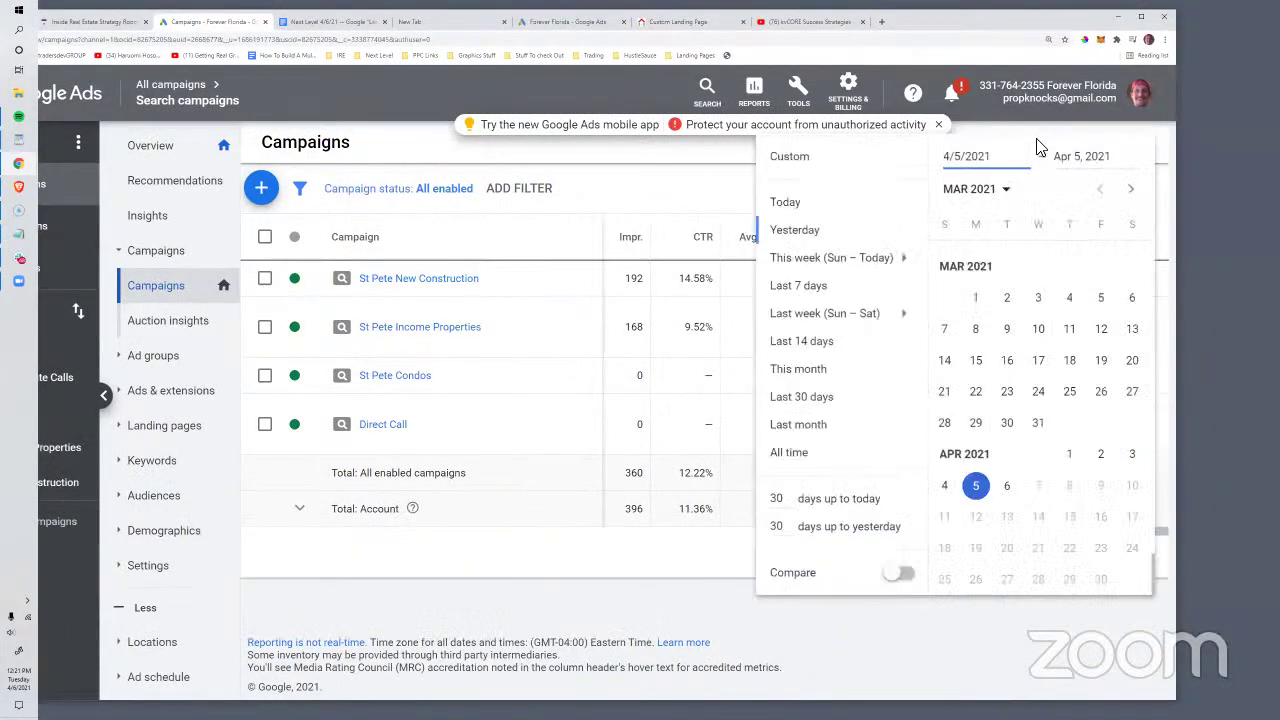
left_click(815, 455)
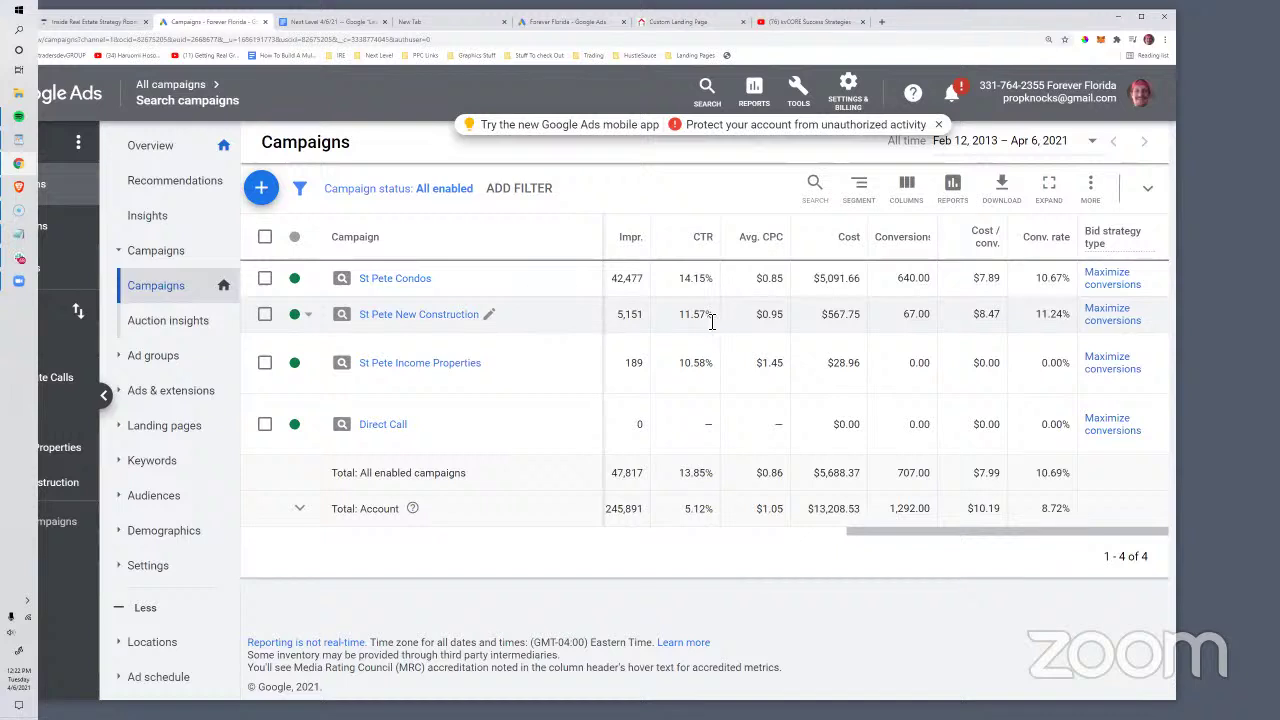
double_click(988, 316)
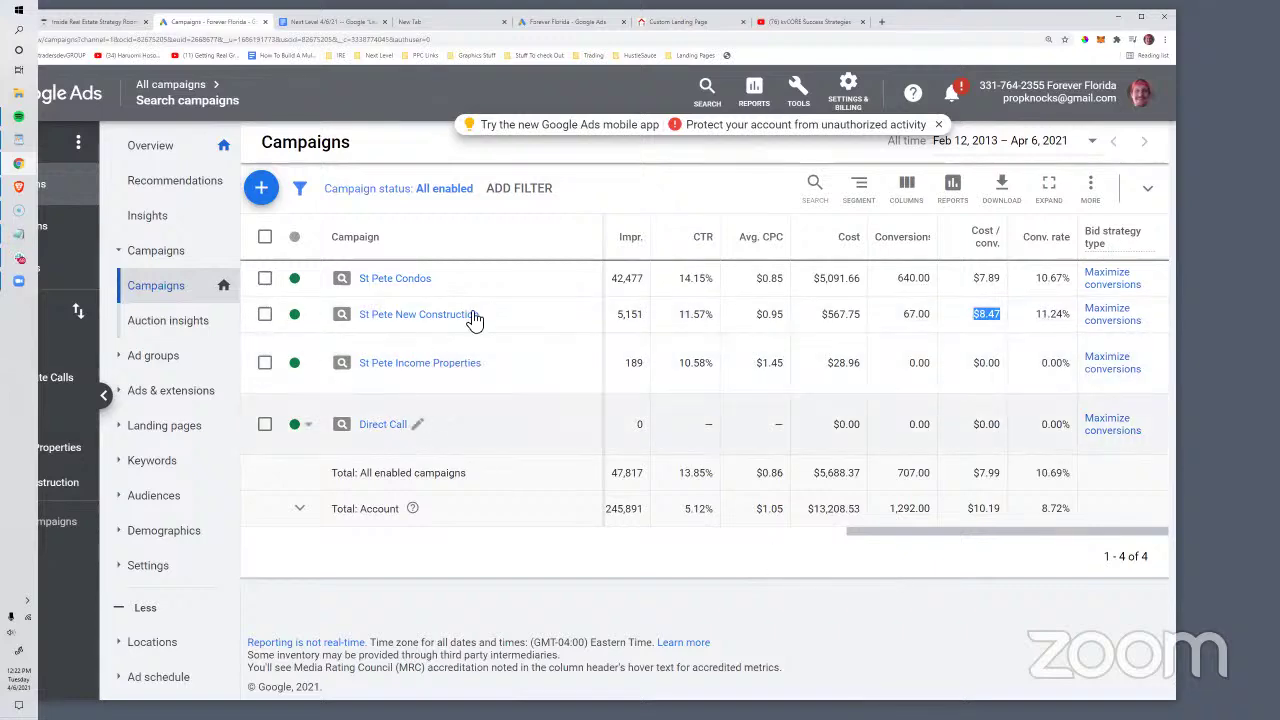
left_click_drag(886, 537, 872, 512)
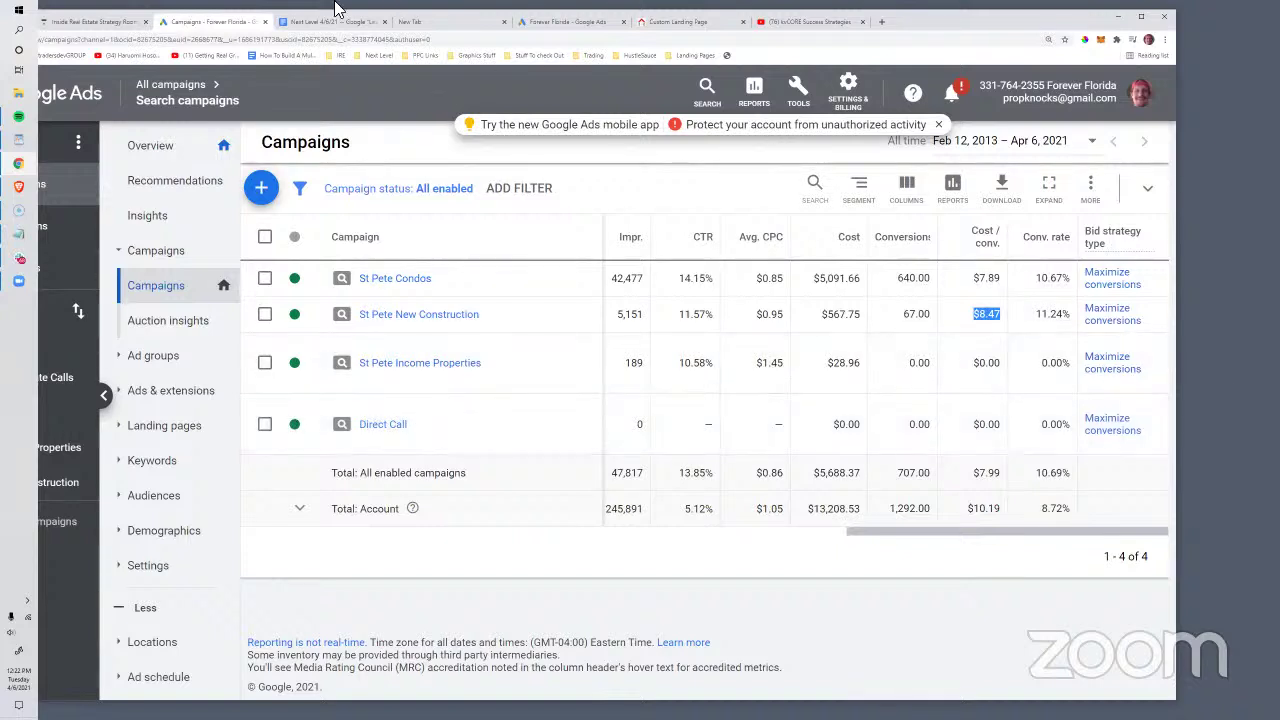
left_click(880, 21)
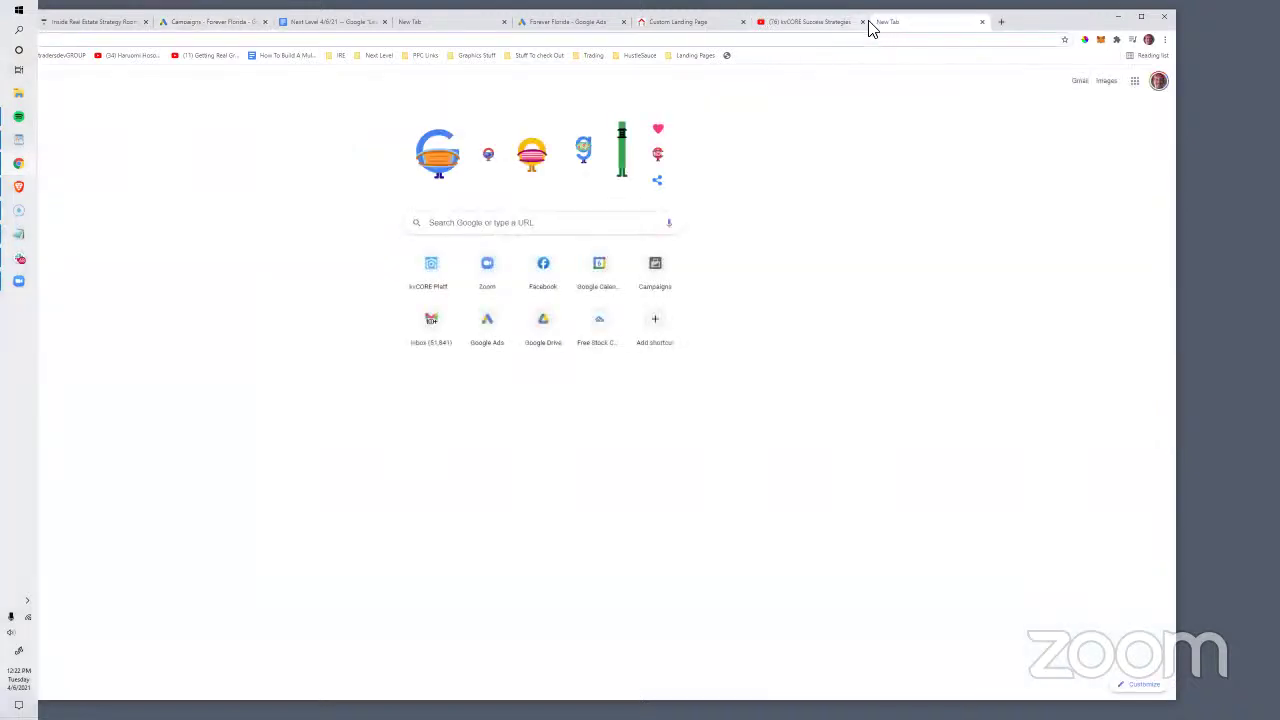
Step: Open the Inside Real Estate Discussion Group on Facebook full-screen and retry loading its feed
type("facebook.com")
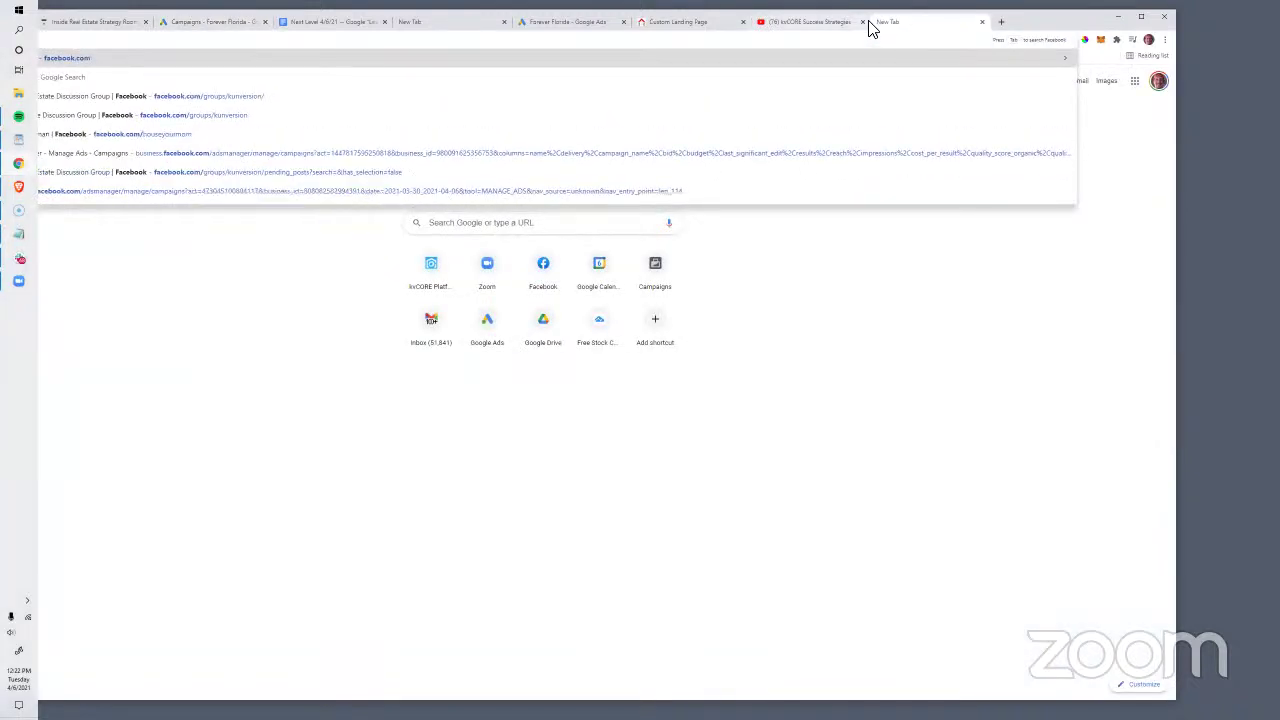
left_click(200, 96)
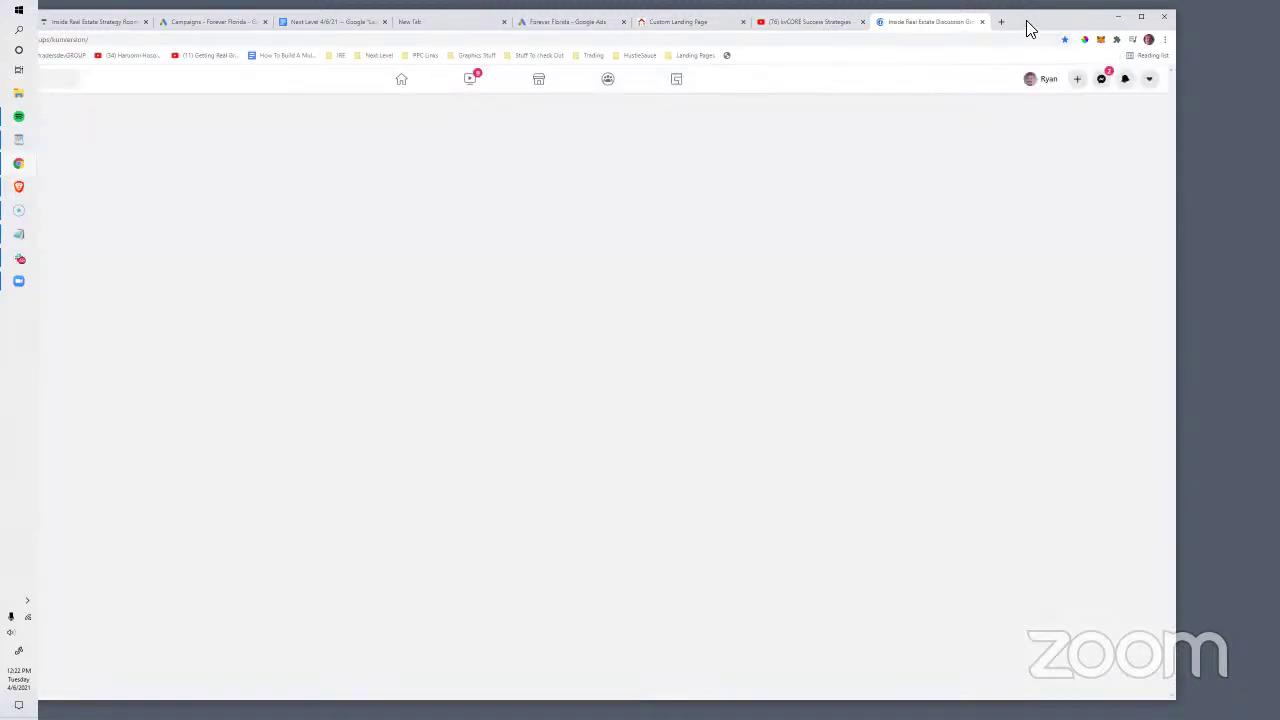
left_click_drag(1030, 28, 1030, 1)
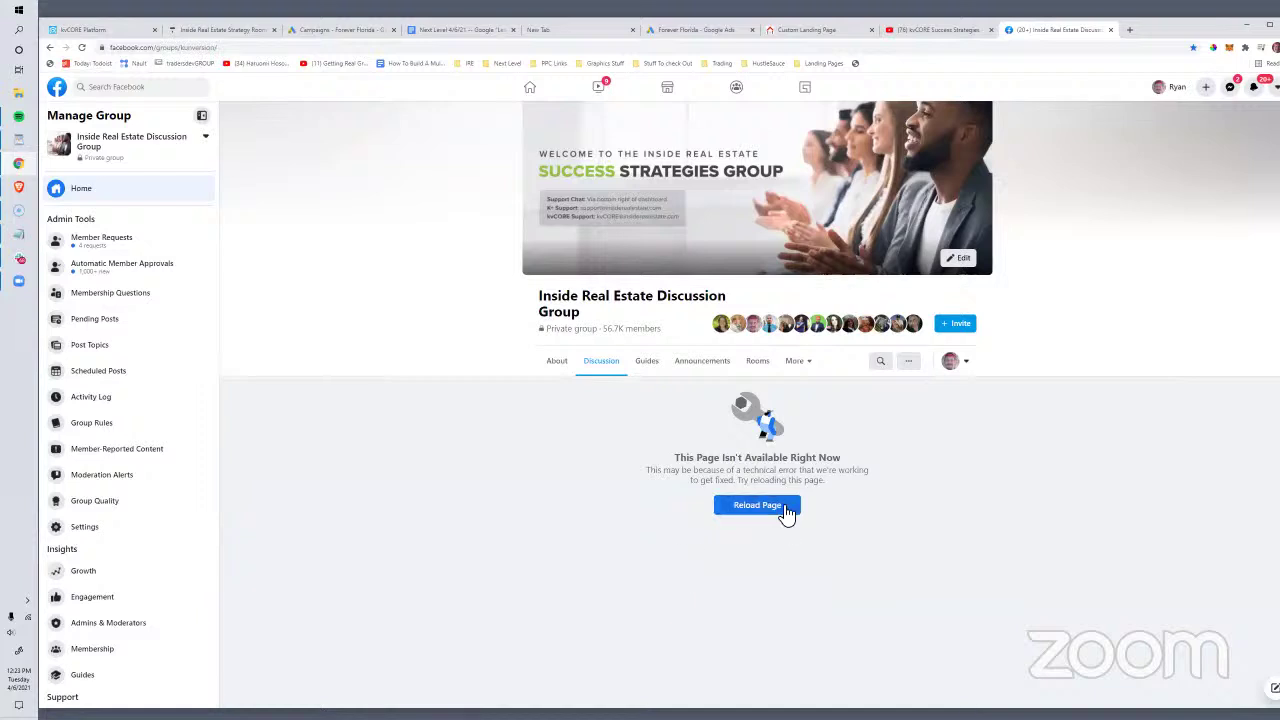
left_click(784, 512)
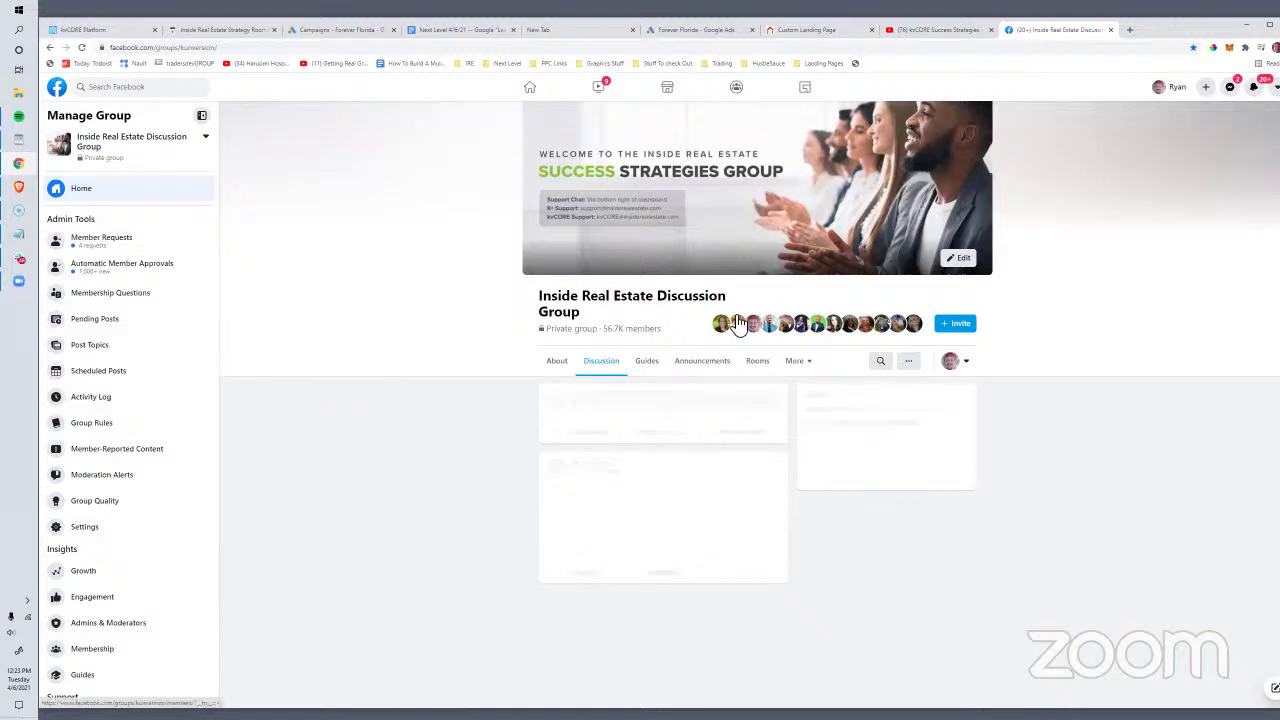
mouse_move(737, 325)
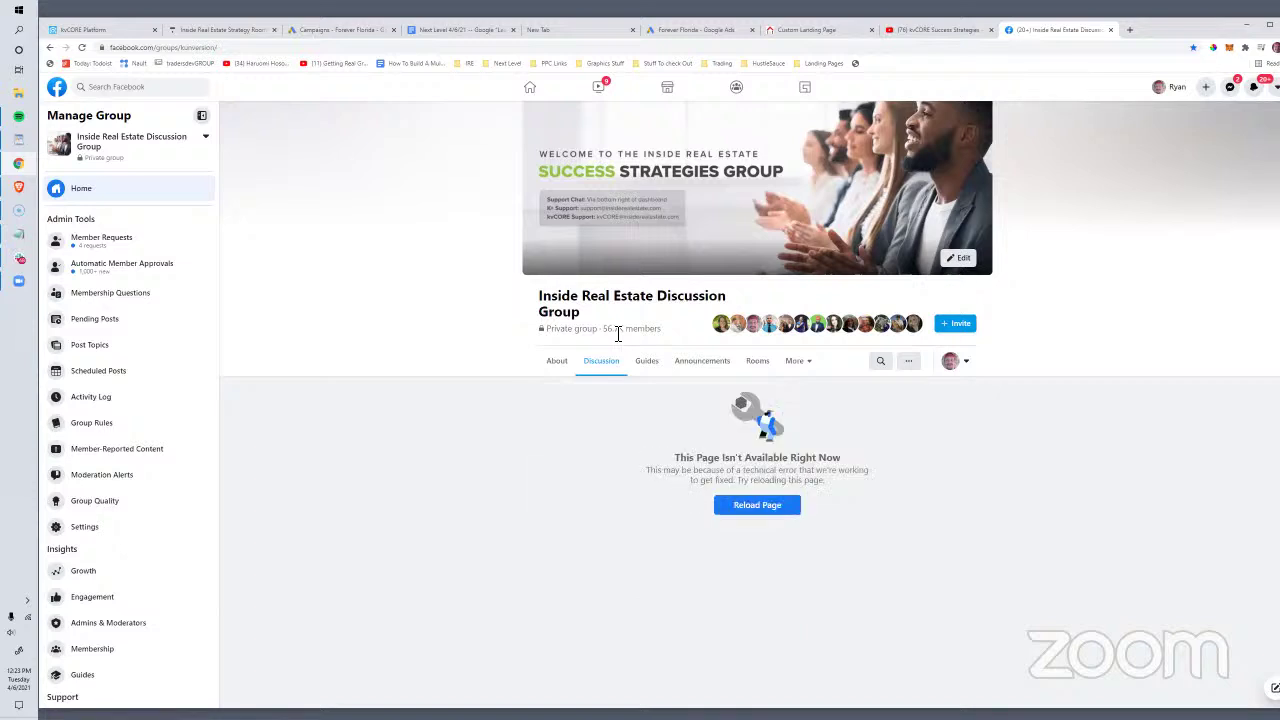
left_click(757, 506)
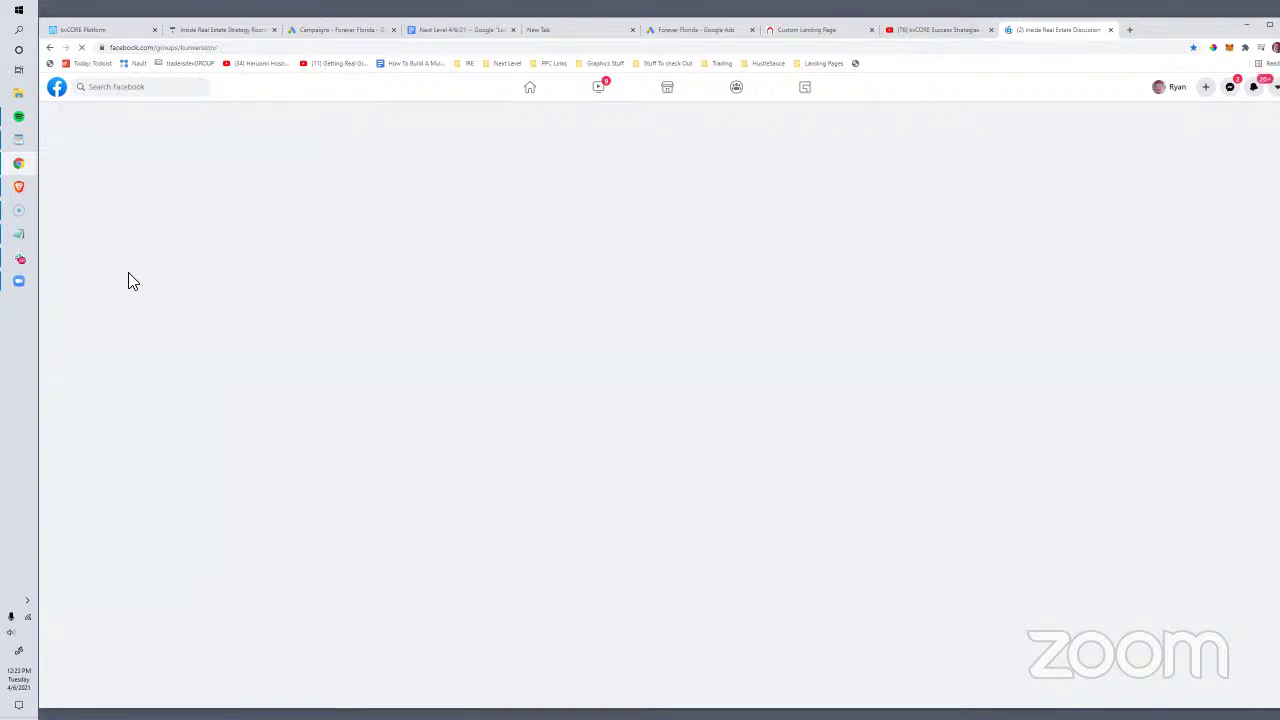
key("super")
Step: Launch Firefox and load facebook.com/groups/kunversion
type("fire")
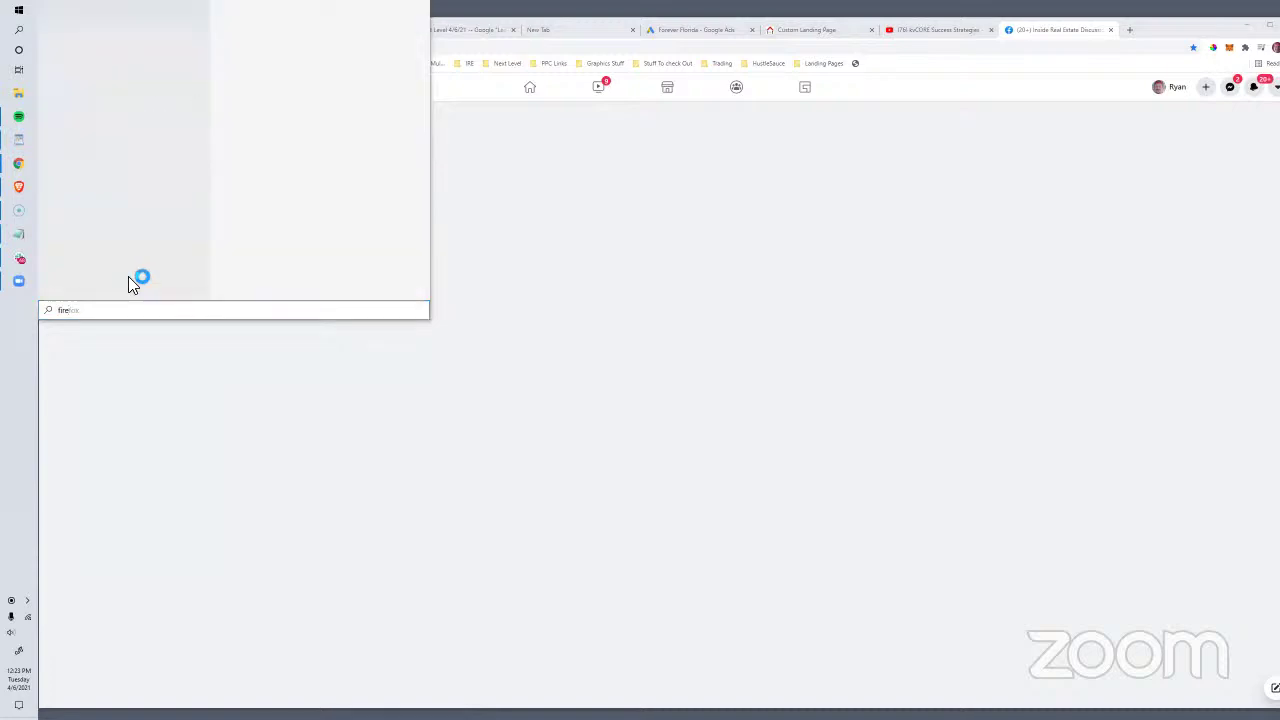
key("Escape")
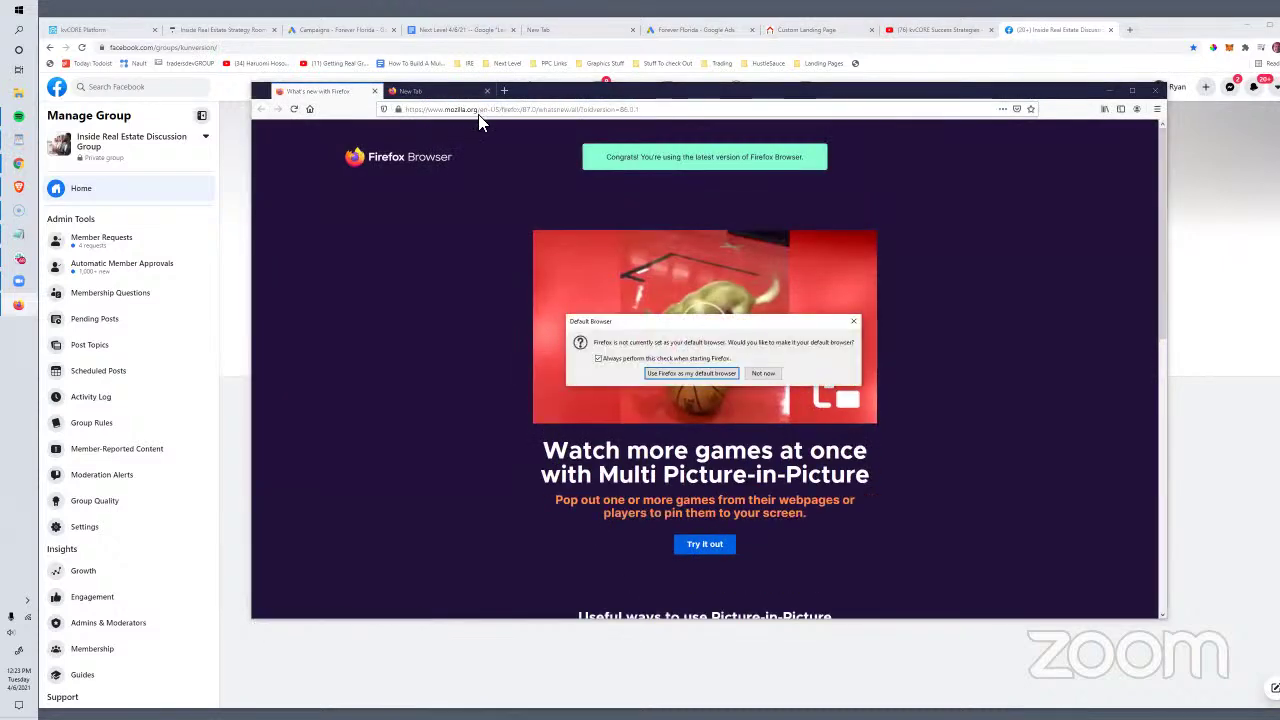
left_click(762, 372)
left_click(470, 108)
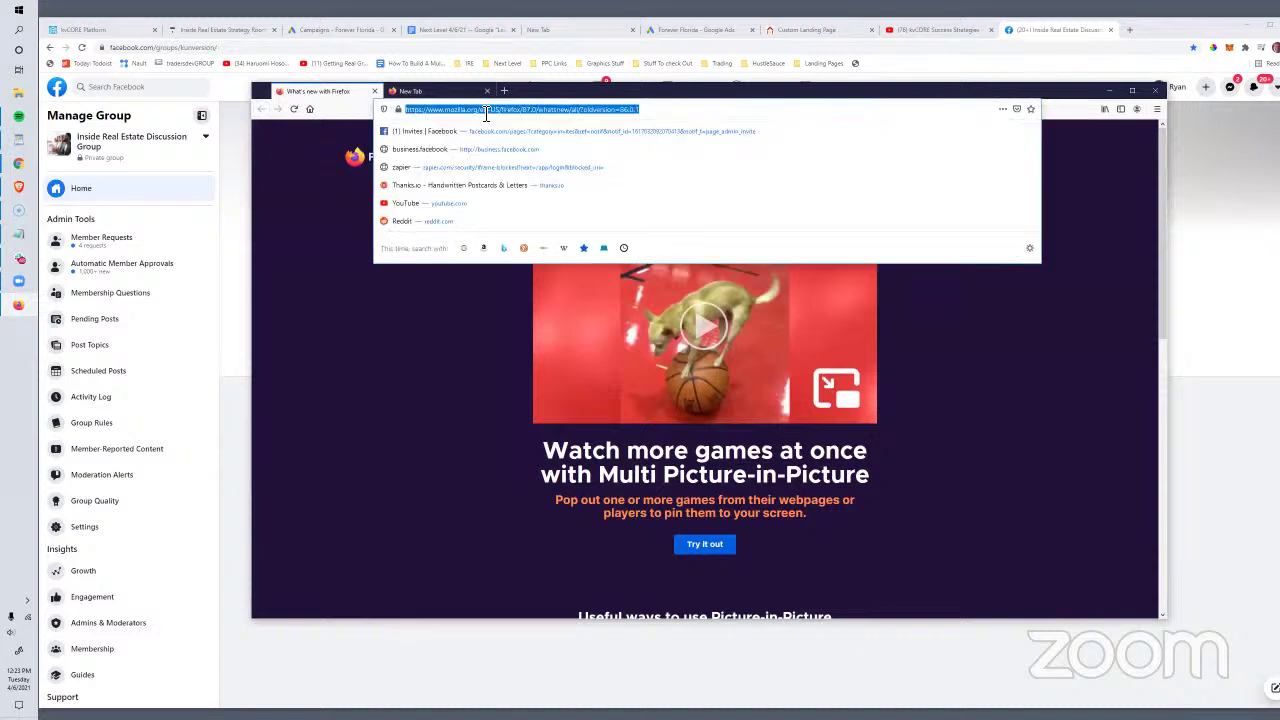
type("facebook.com/")
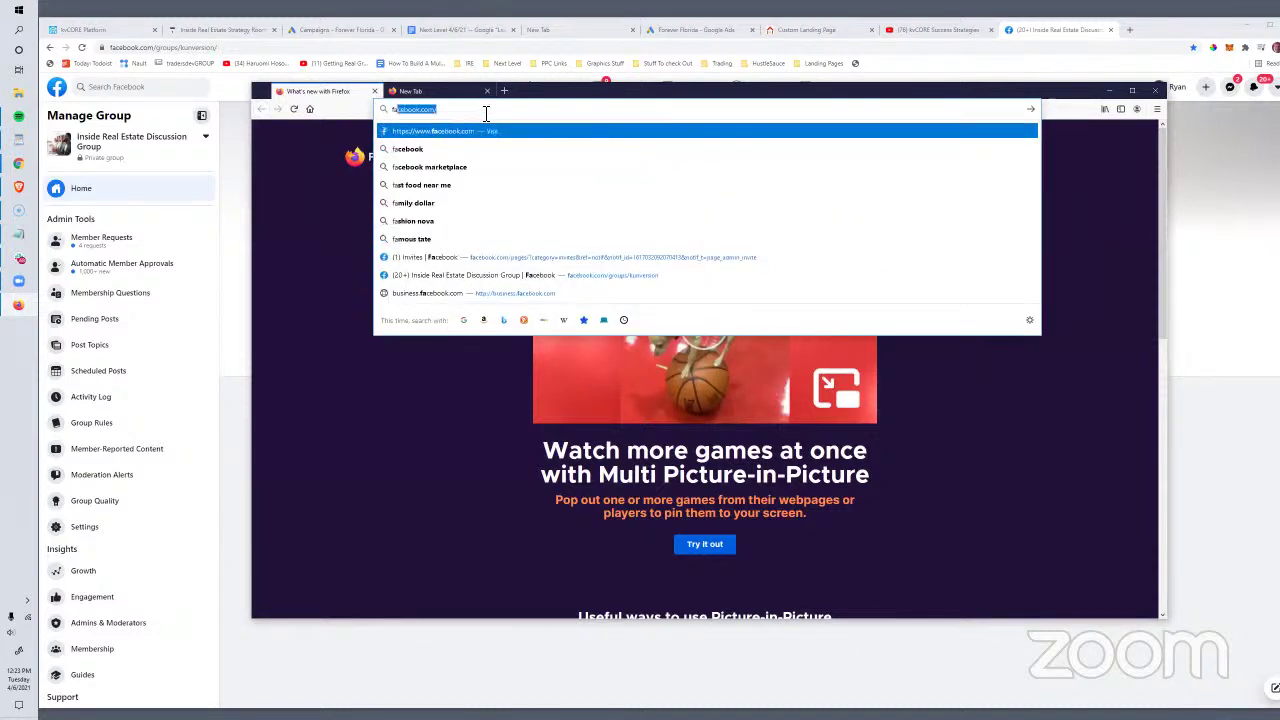
key("Right")
type("groups/k")
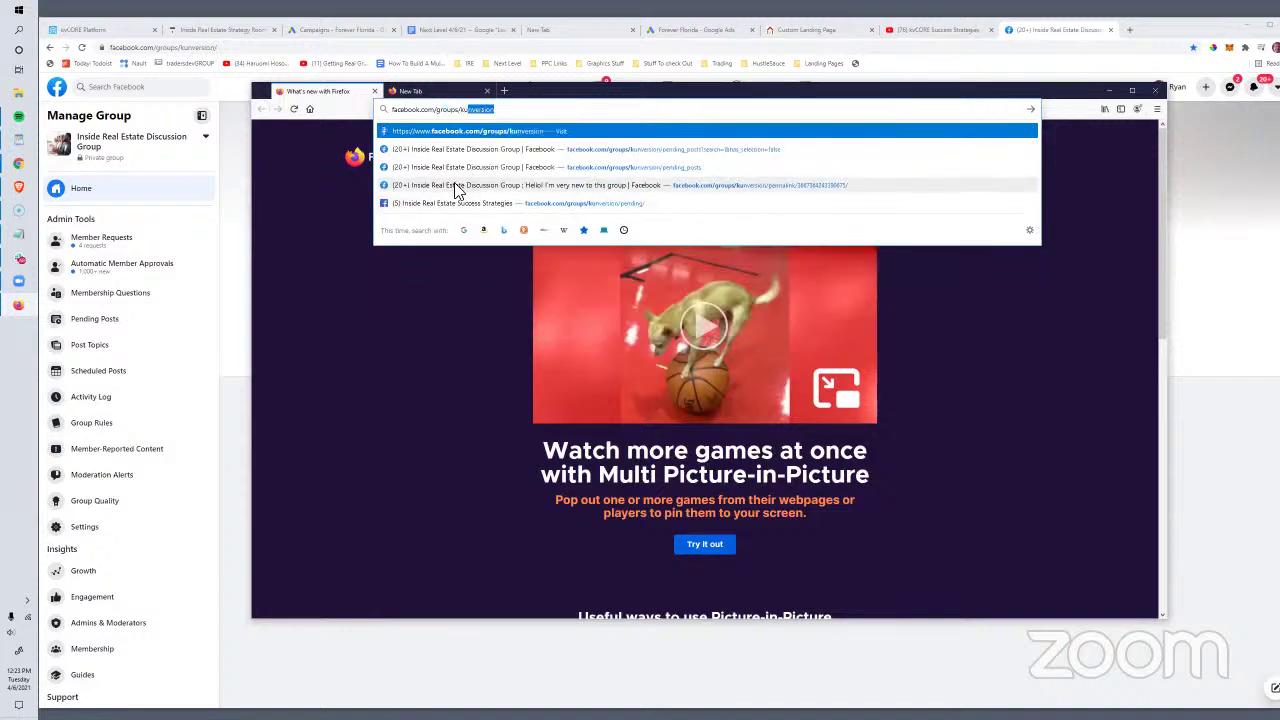
key("Right")
key("Return")
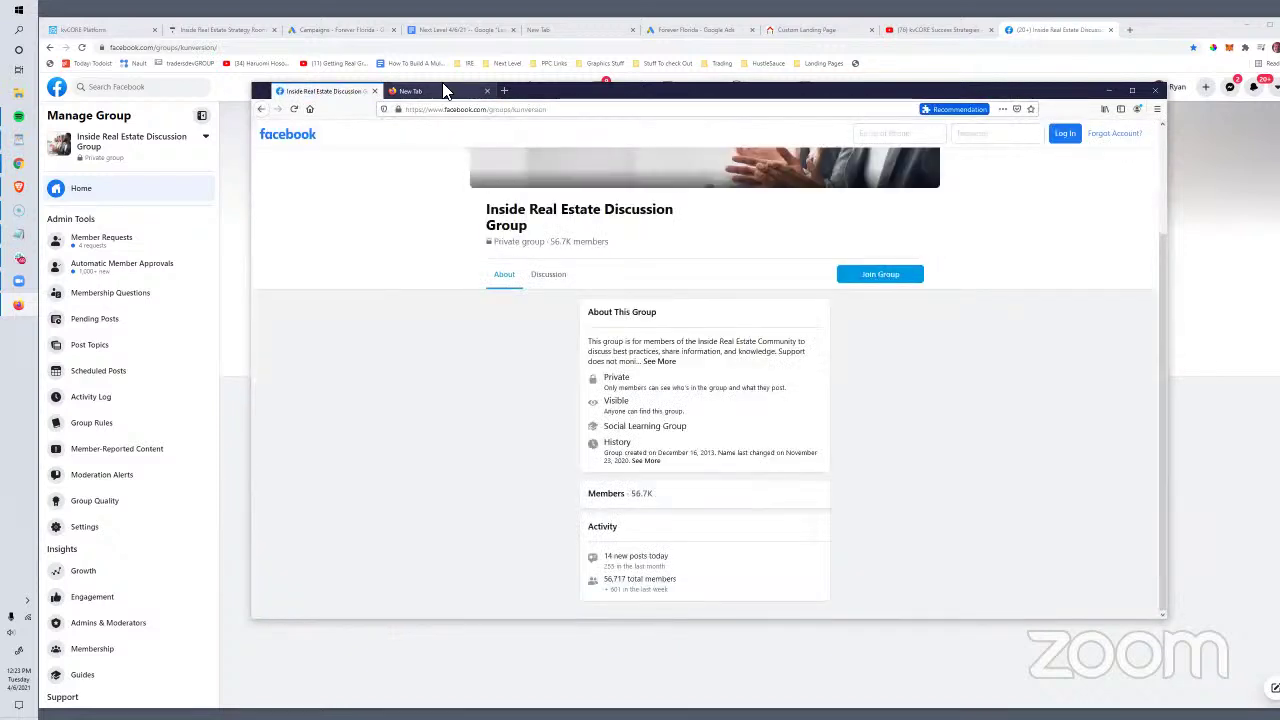
Step: Log in to Facebook with the saved account e-mail and password, and let Firefox save the login
left_click_drag(565, 97, 569, 117)
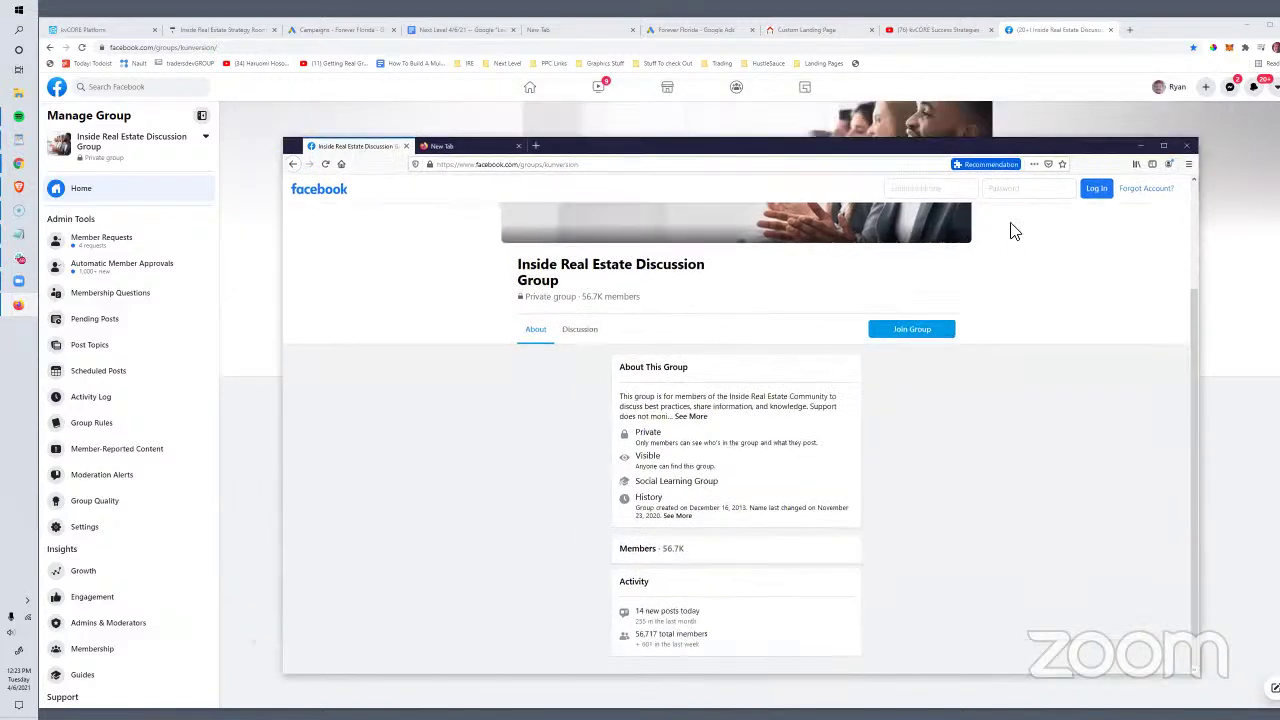
left_click(926, 192)
type("prop")
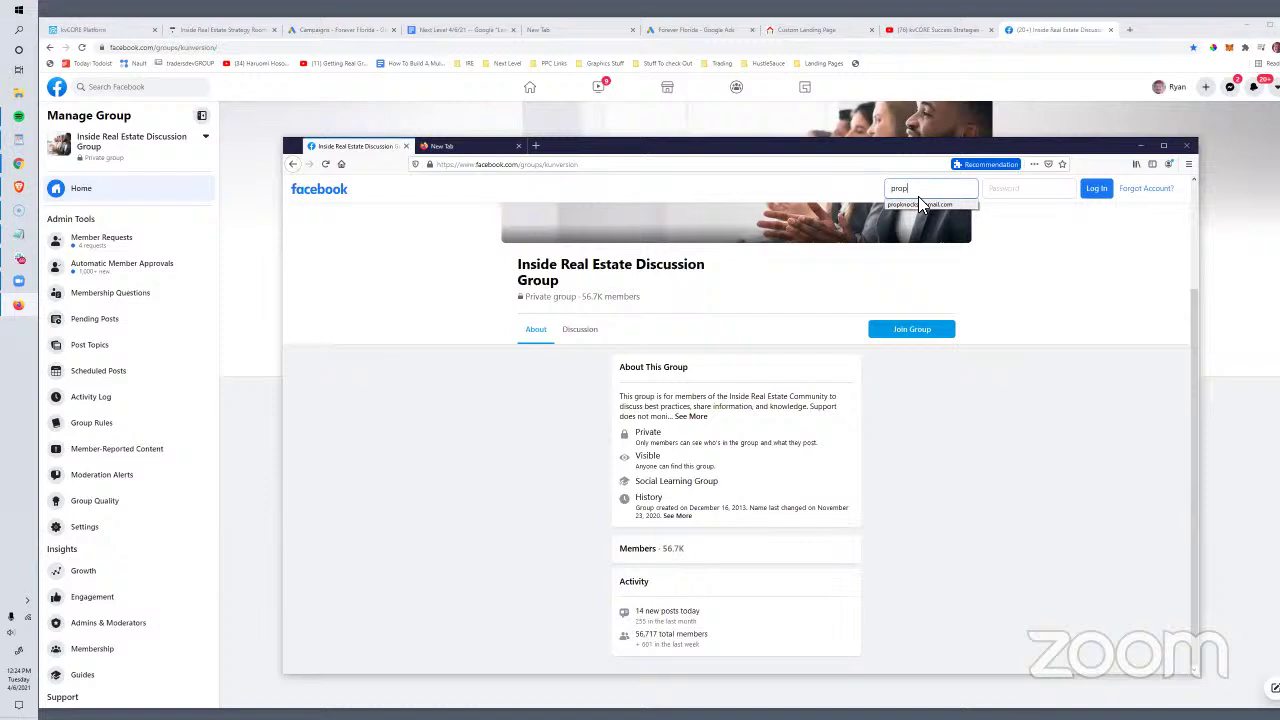
left_click(920, 204)
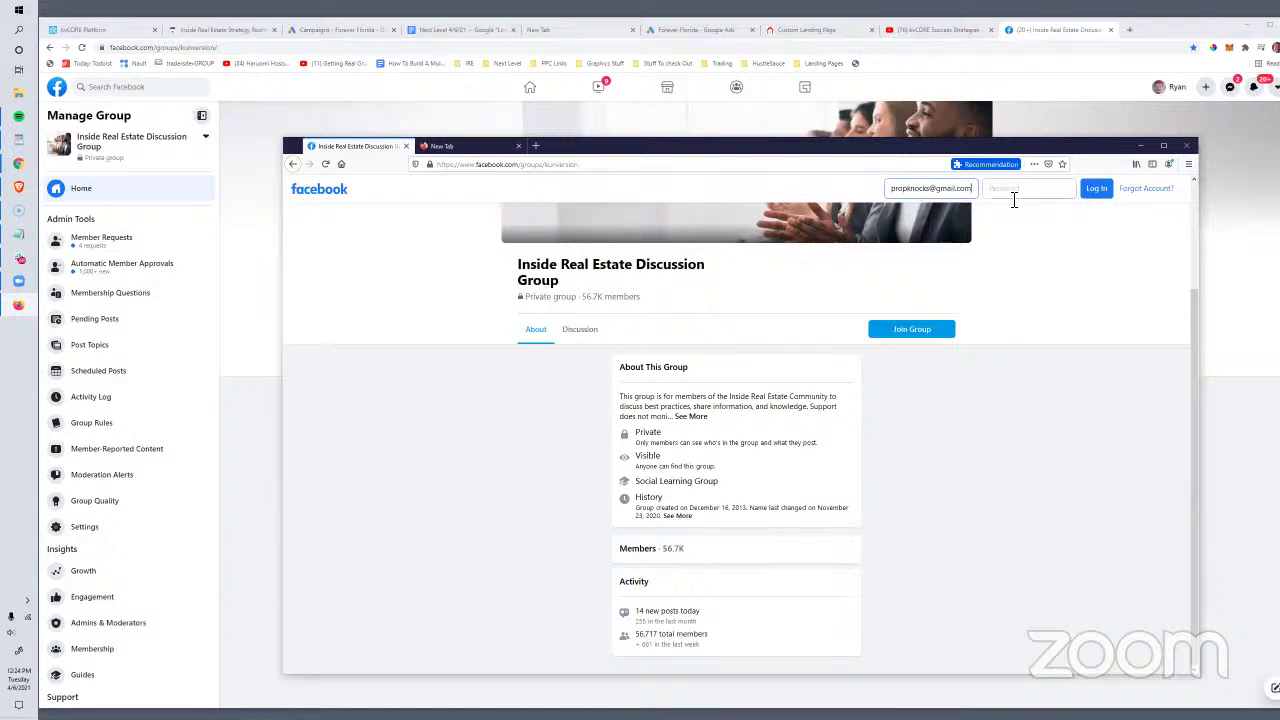
left_click(1014, 192)
type("***")
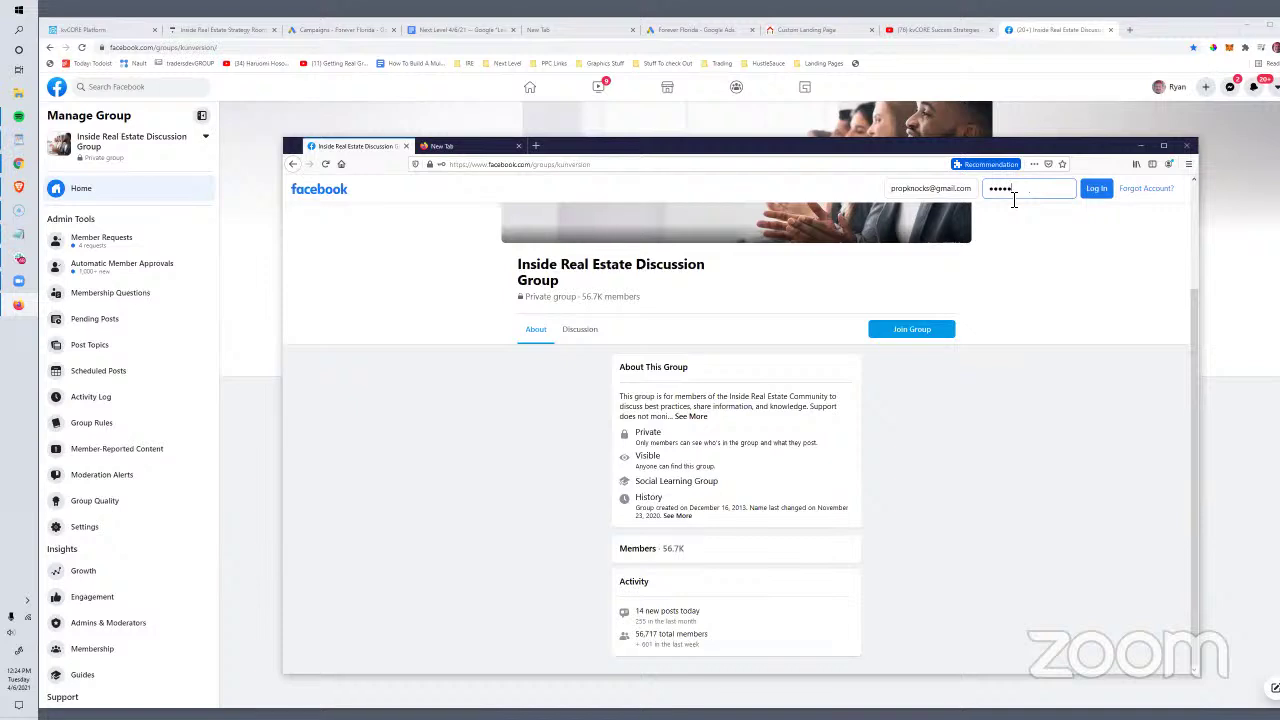
type("*")
key("Return")
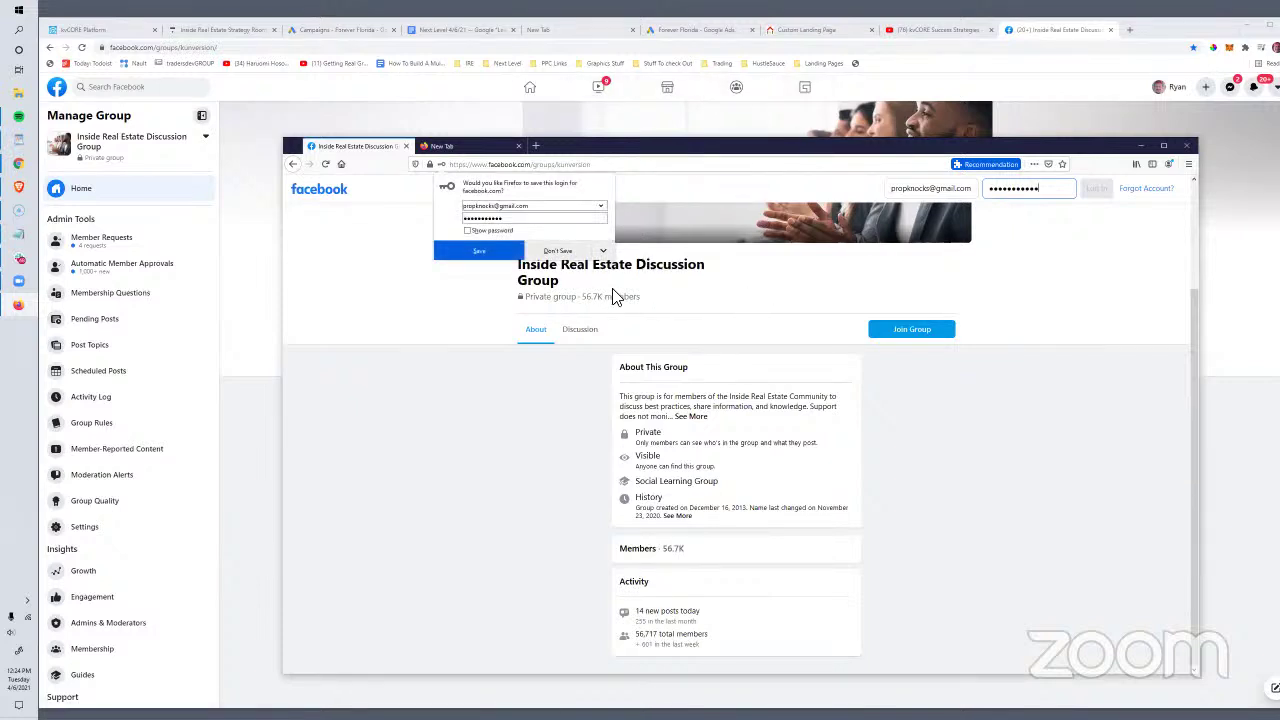
left_click(468, 258)
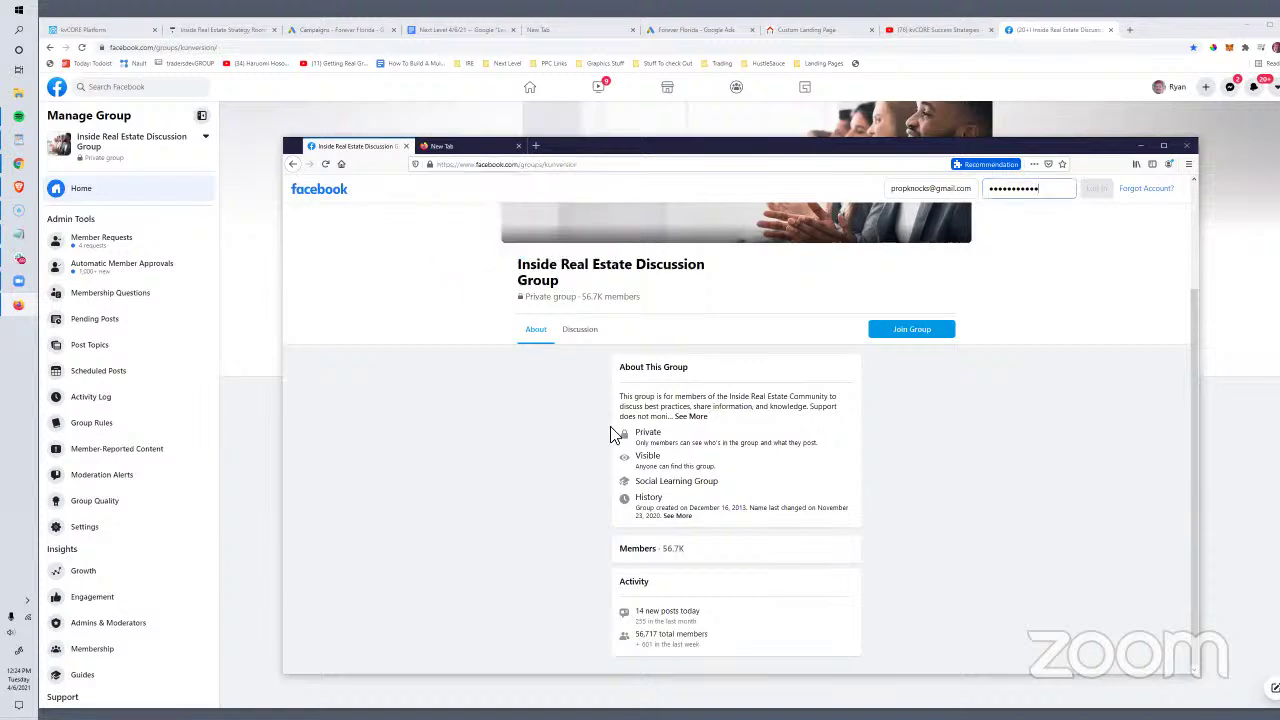
Step: Compare the group's logged-out view in Firefox, then return to Chrome after reloading there
left_click_drag(588, 146, 624, 594)
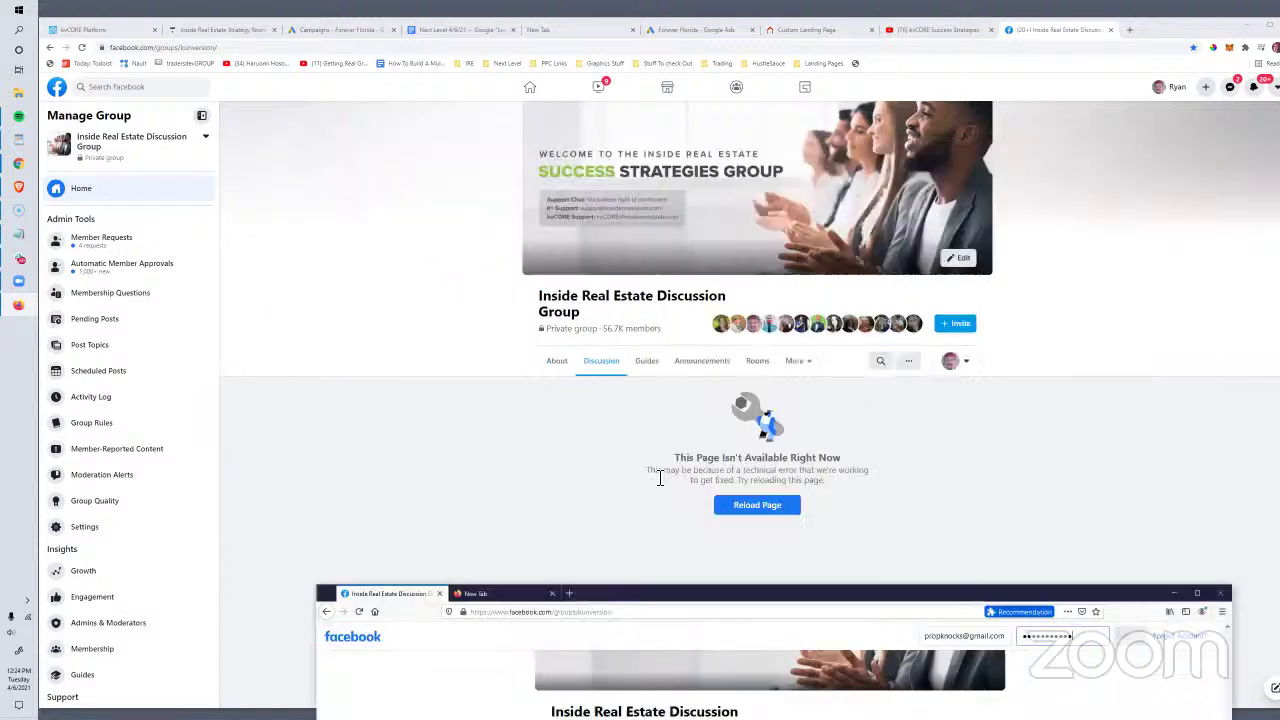
left_click(745, 505)
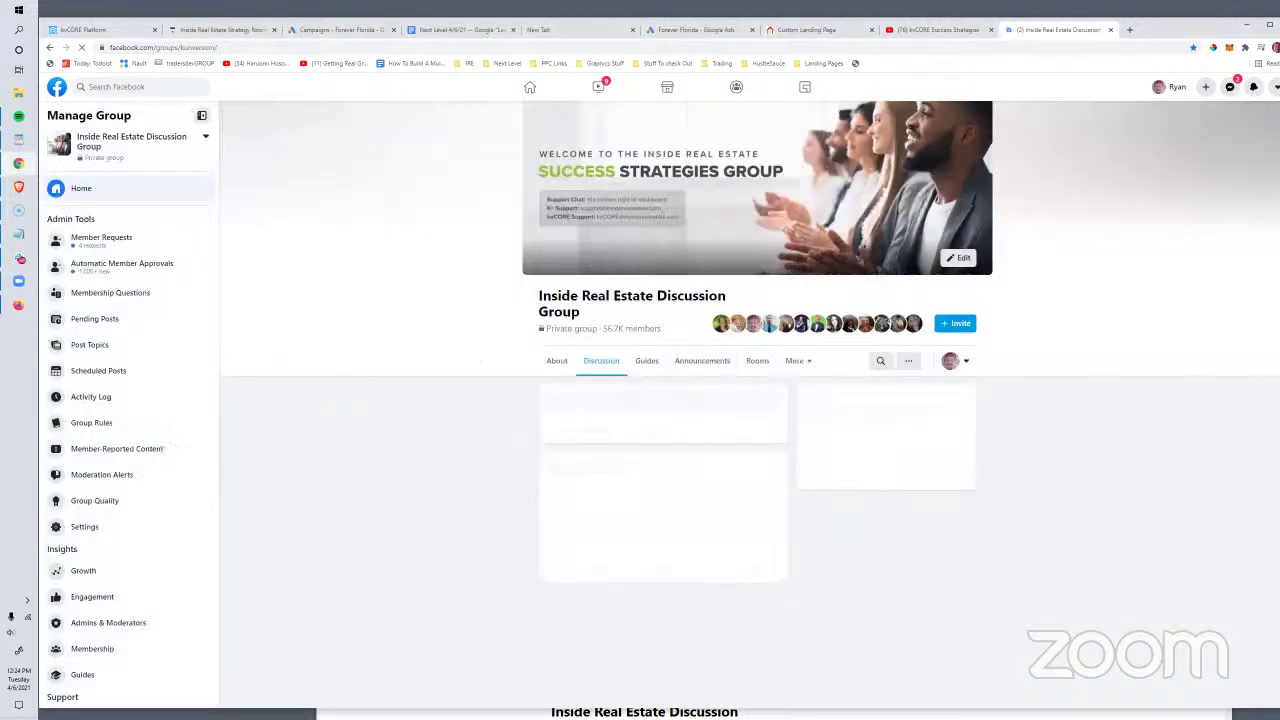
left_click(614, 714)
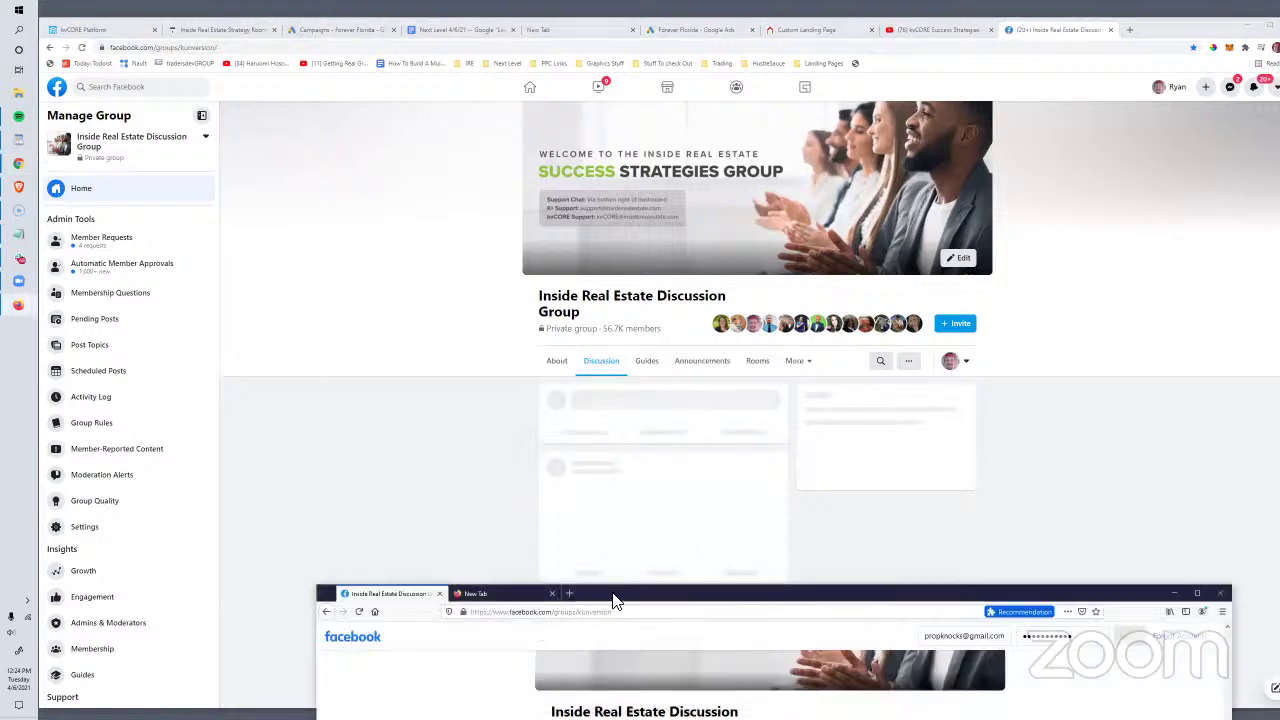
left_click_drag(613, 594, 598, 145)
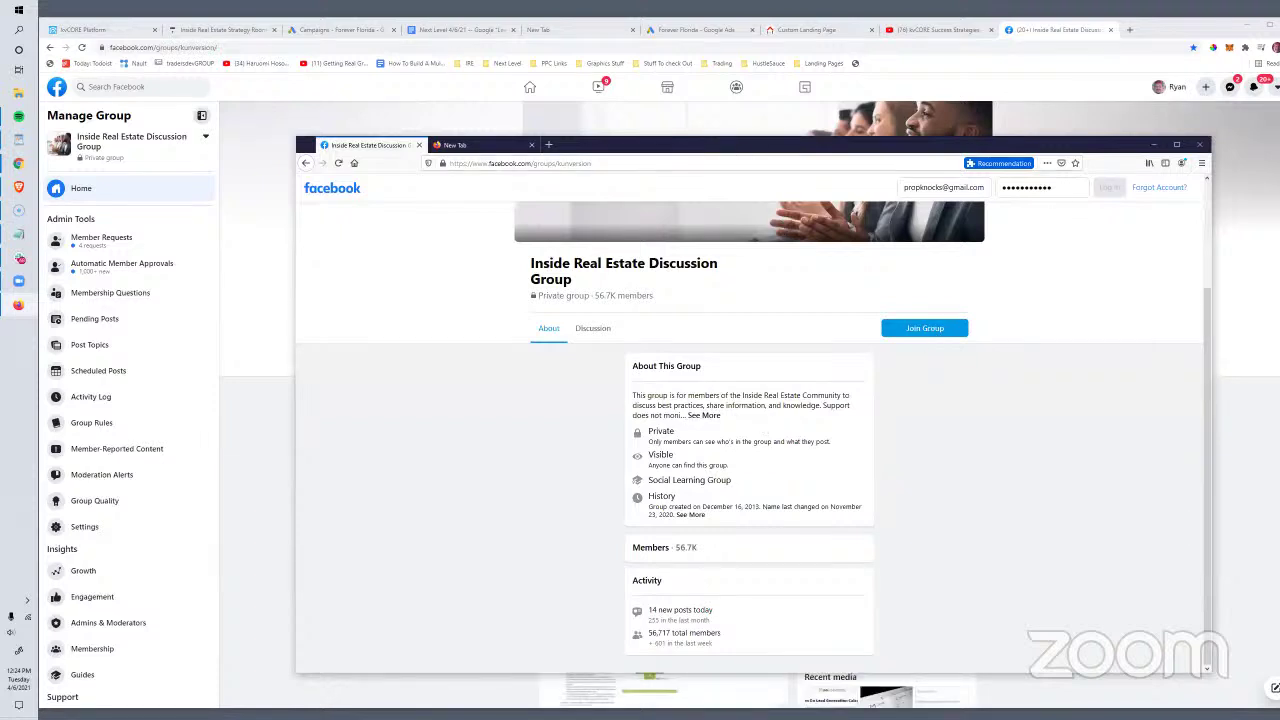
key("alt+Tab")
Step: Scroll through the member posts in the group's discussion feed
scroll(880, 390, "down", 10)
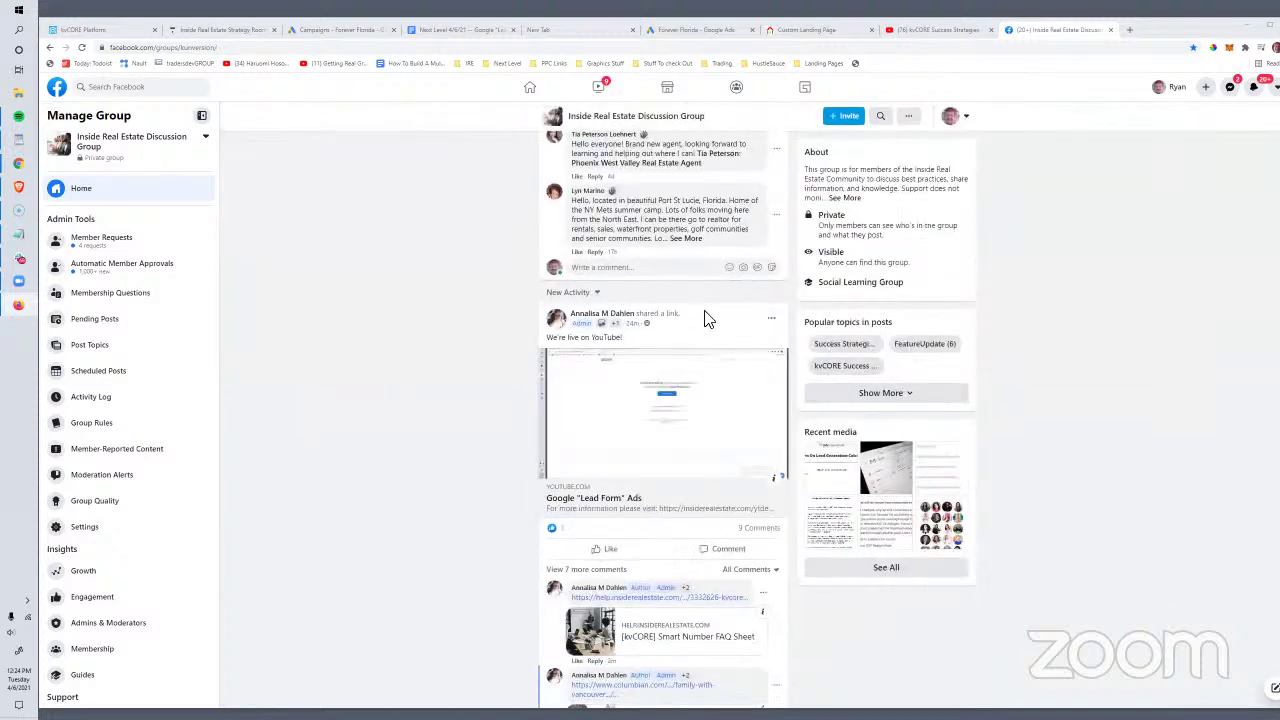
scroll(704, 318, "down", 3)
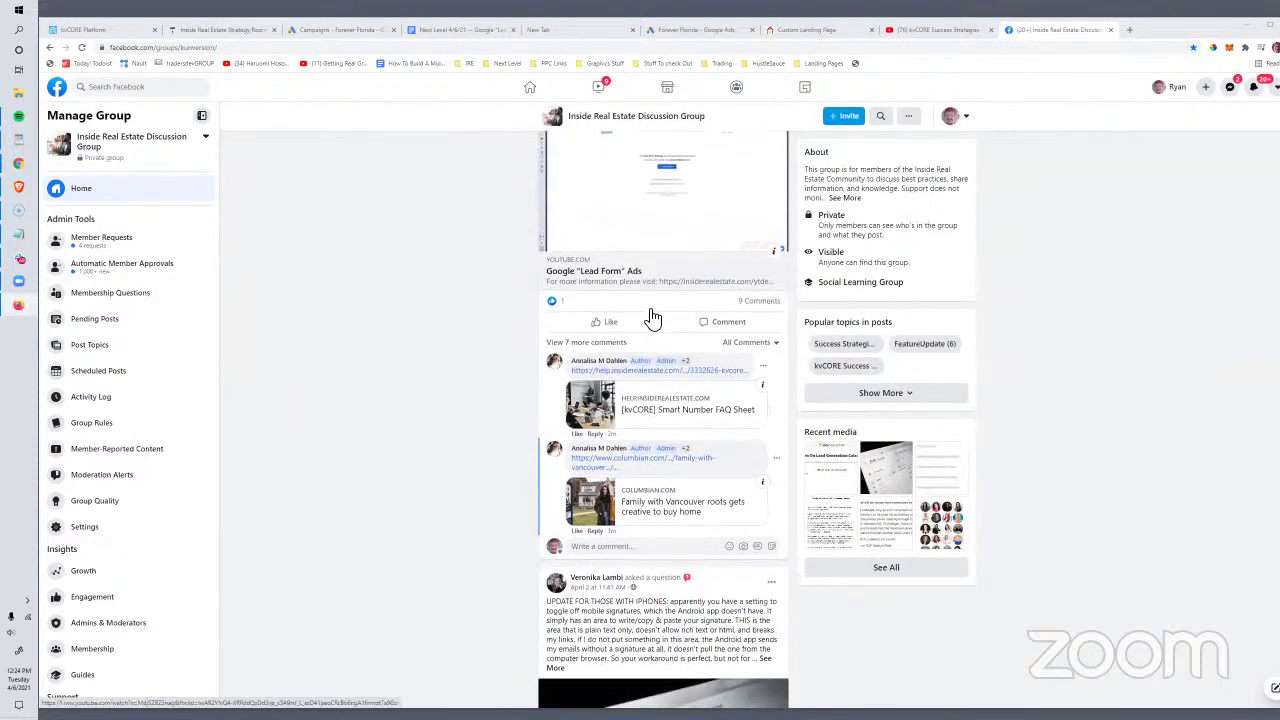
scroll(652, 318, "down", 5)
scroll(663, 305, "down", 1)
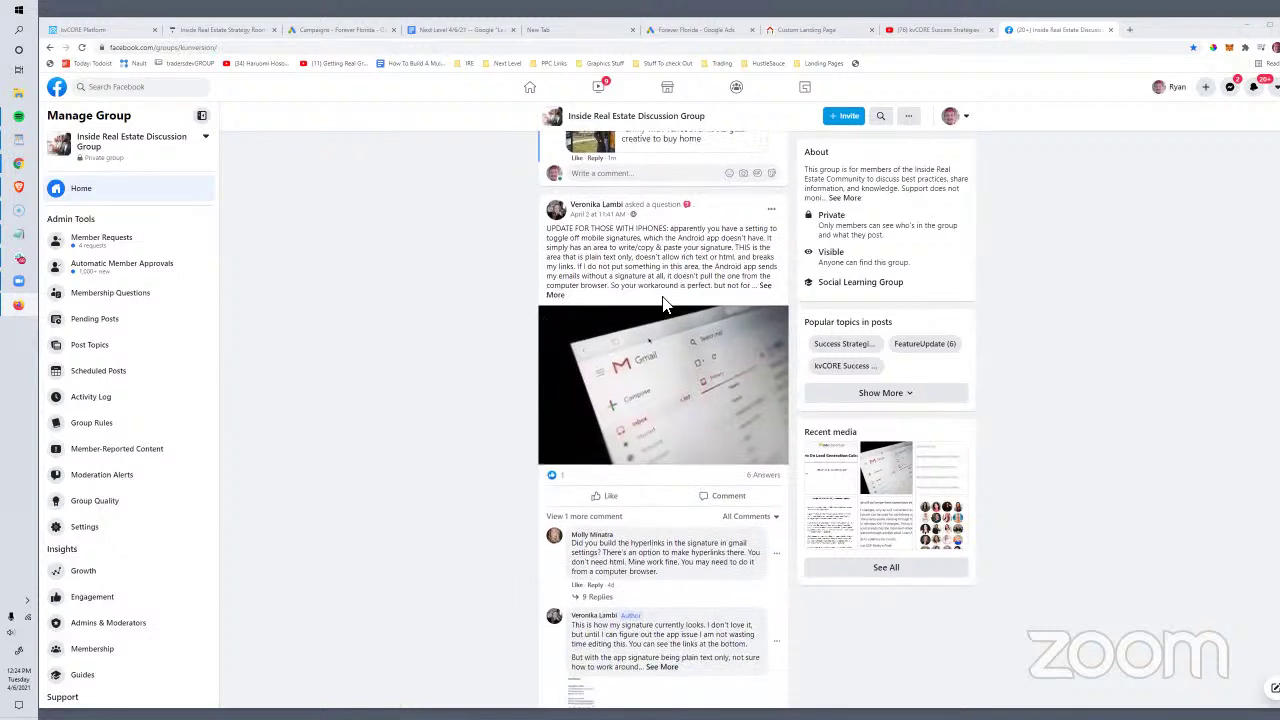
scroll(663, 305, "down", 1)
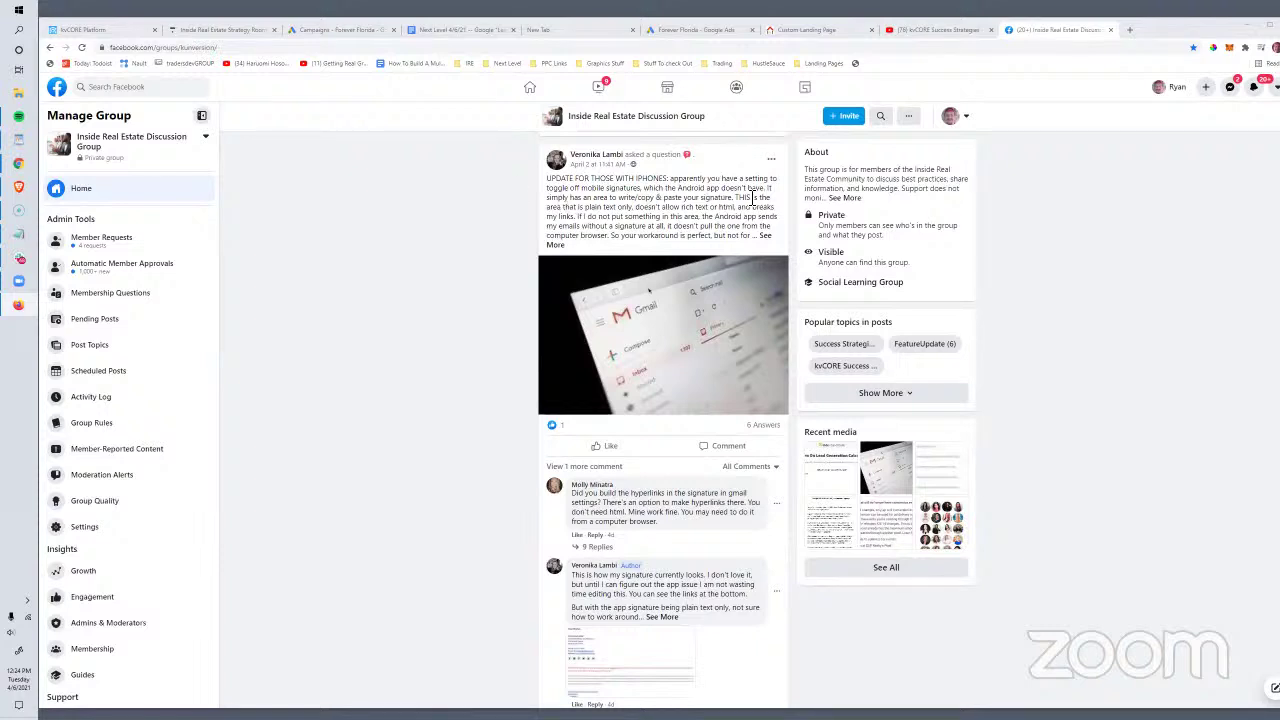
scroll(680, 210, "down", 1)
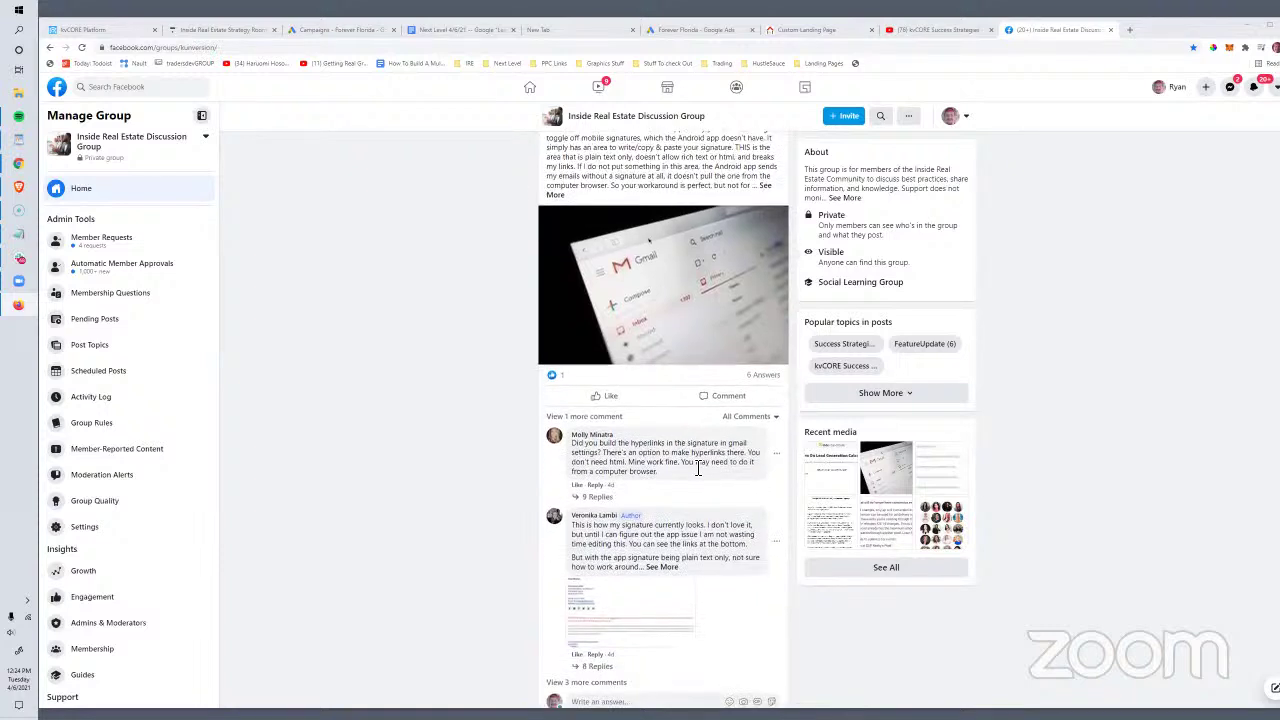
scroll(650, 466, "down", 3)
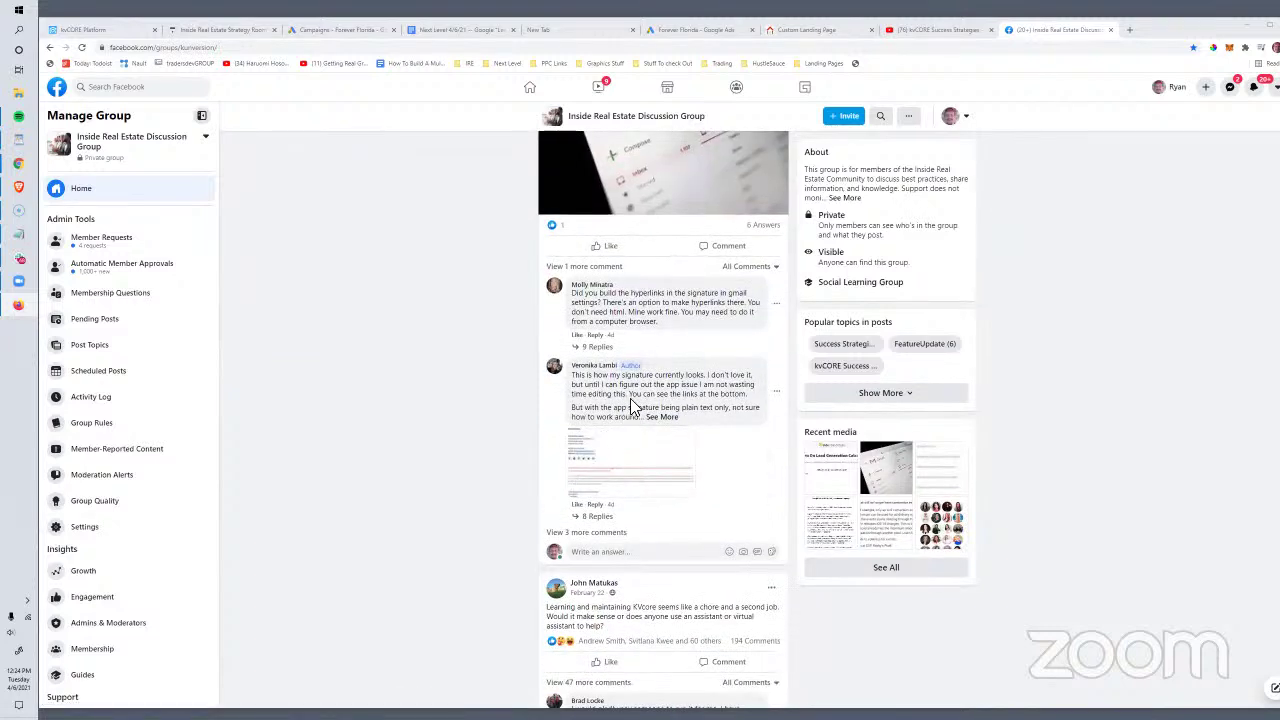
scroll(625, 472, "up", 1)
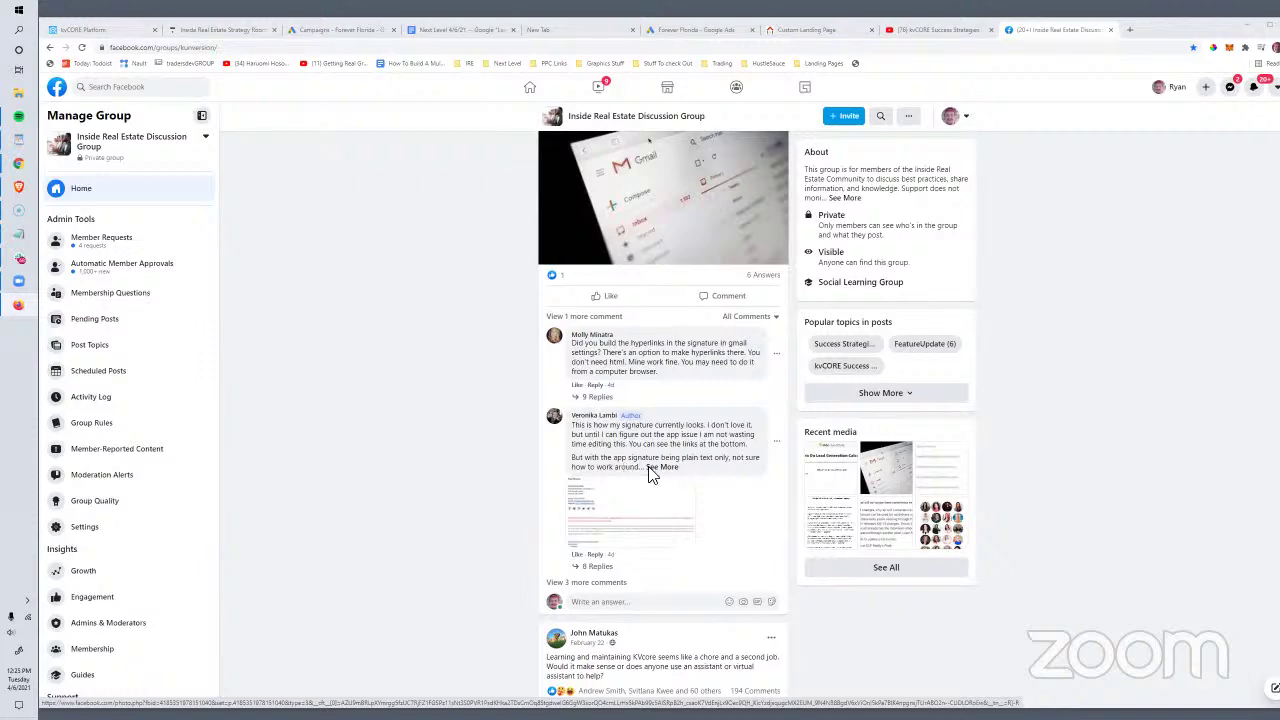
scroll(690, 480, "down", 4)
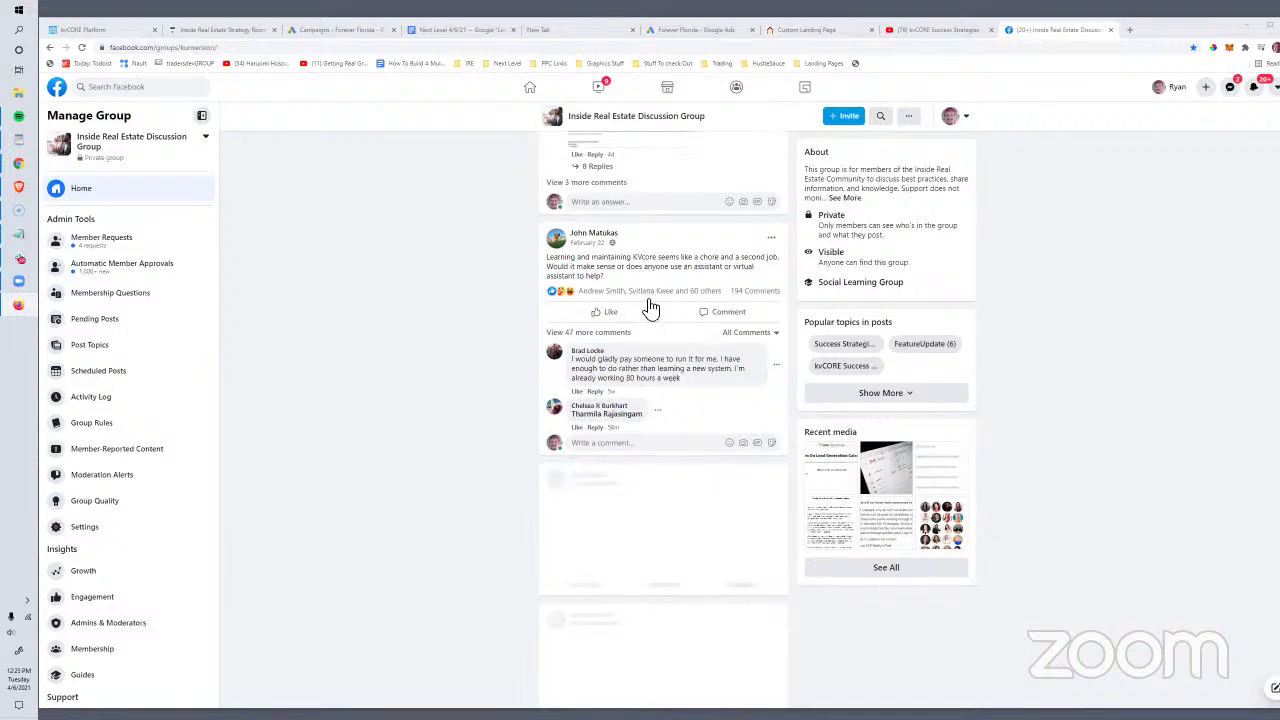
scroll(651, 300, "down", 1)
scroll(651, 306, "up", 2)
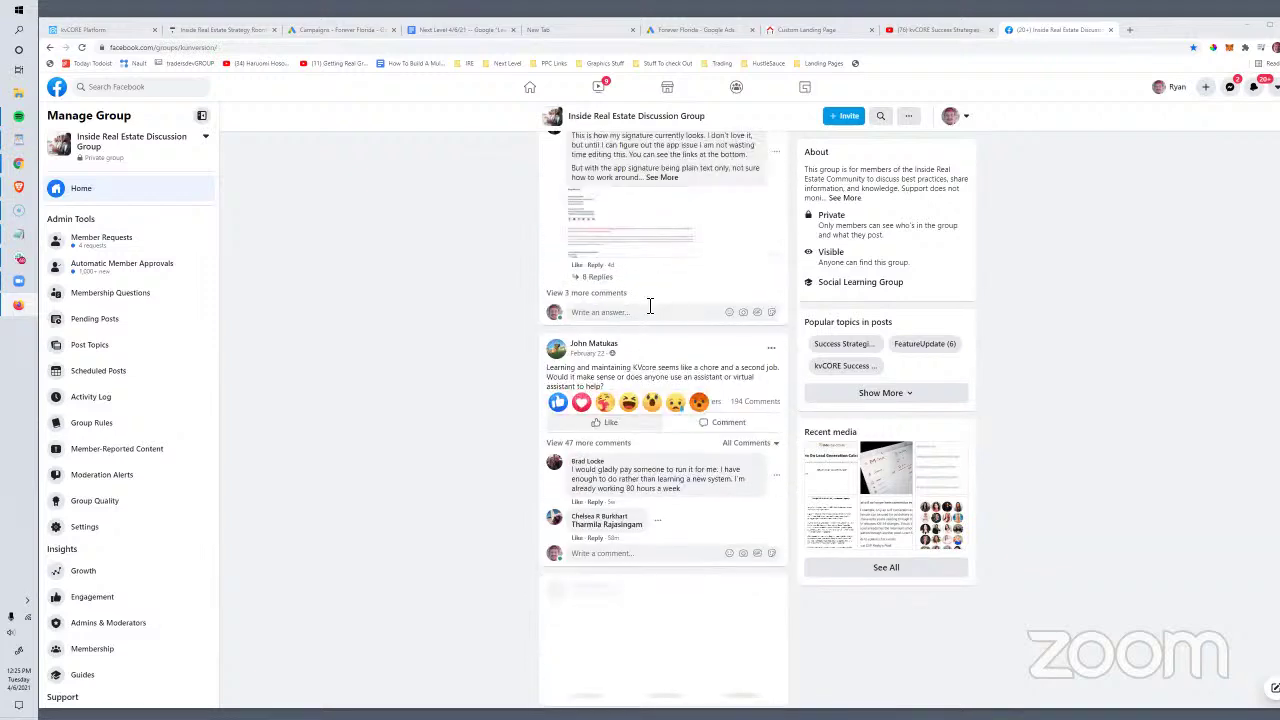
left_click_drag(580, 368, 660, 378)
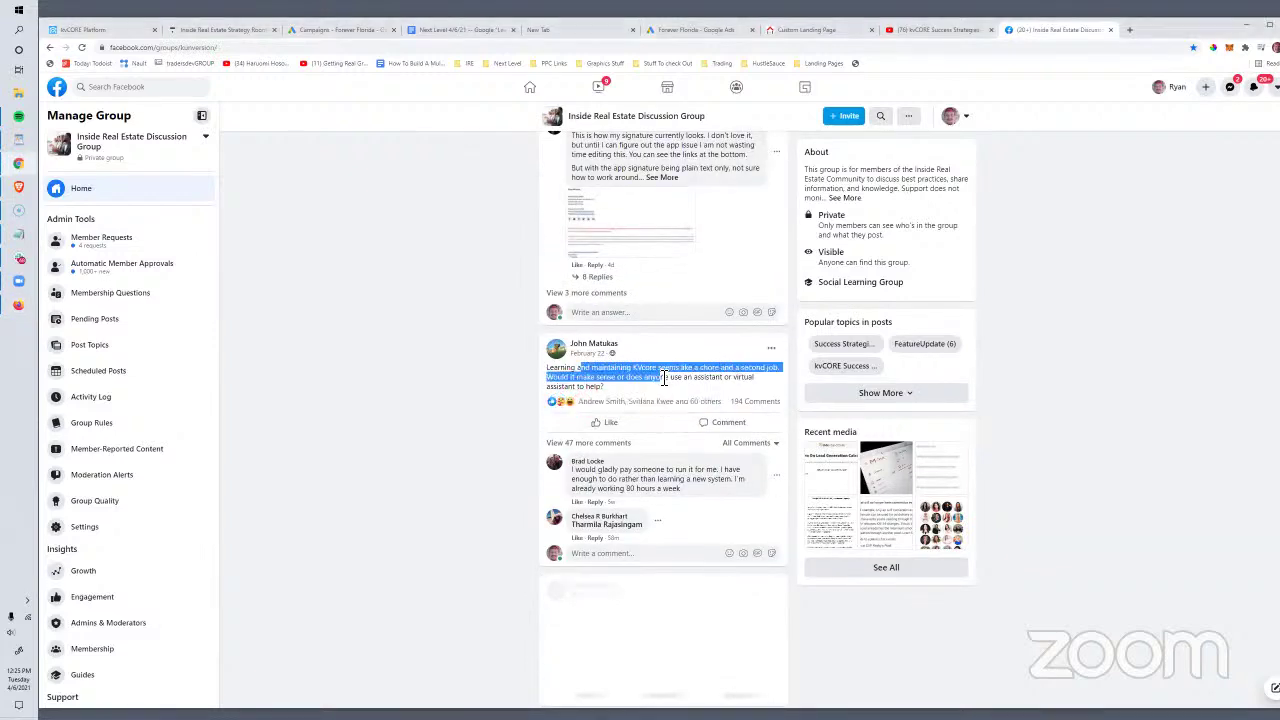
scroll(486, 390, "down", 1)
scroll(488, 392, "down", 2)
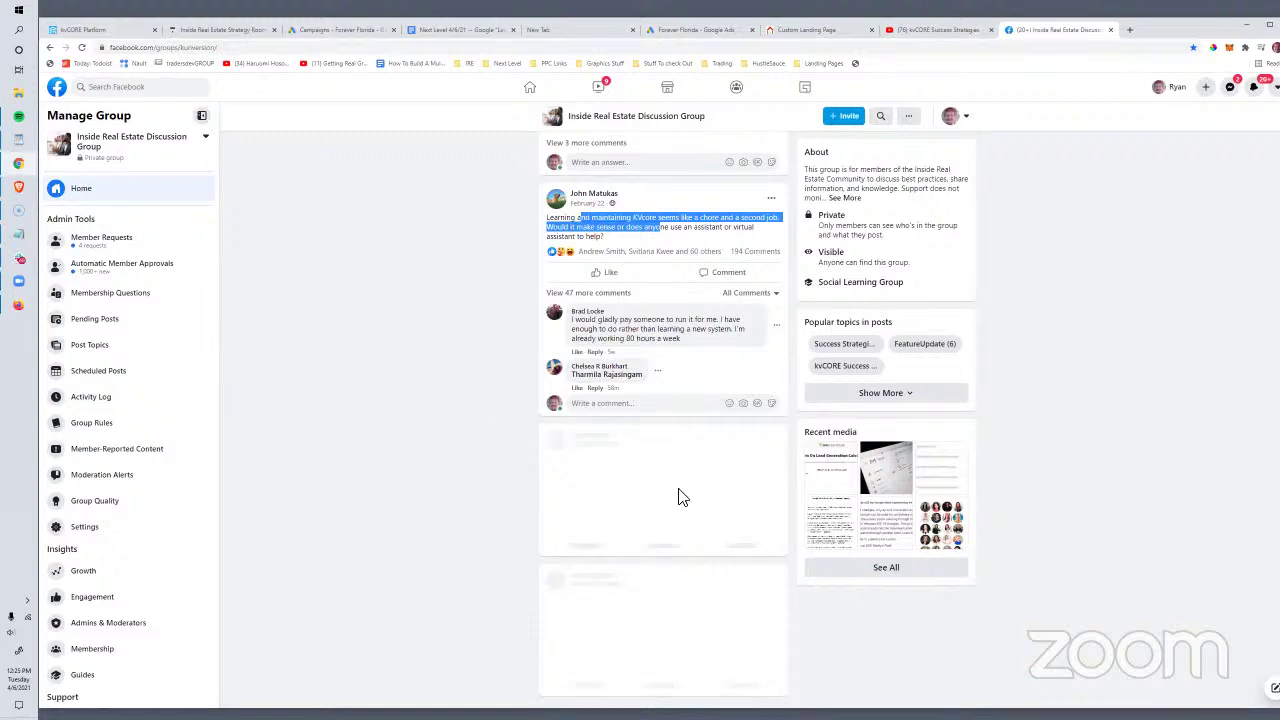
left_click(422, 368)
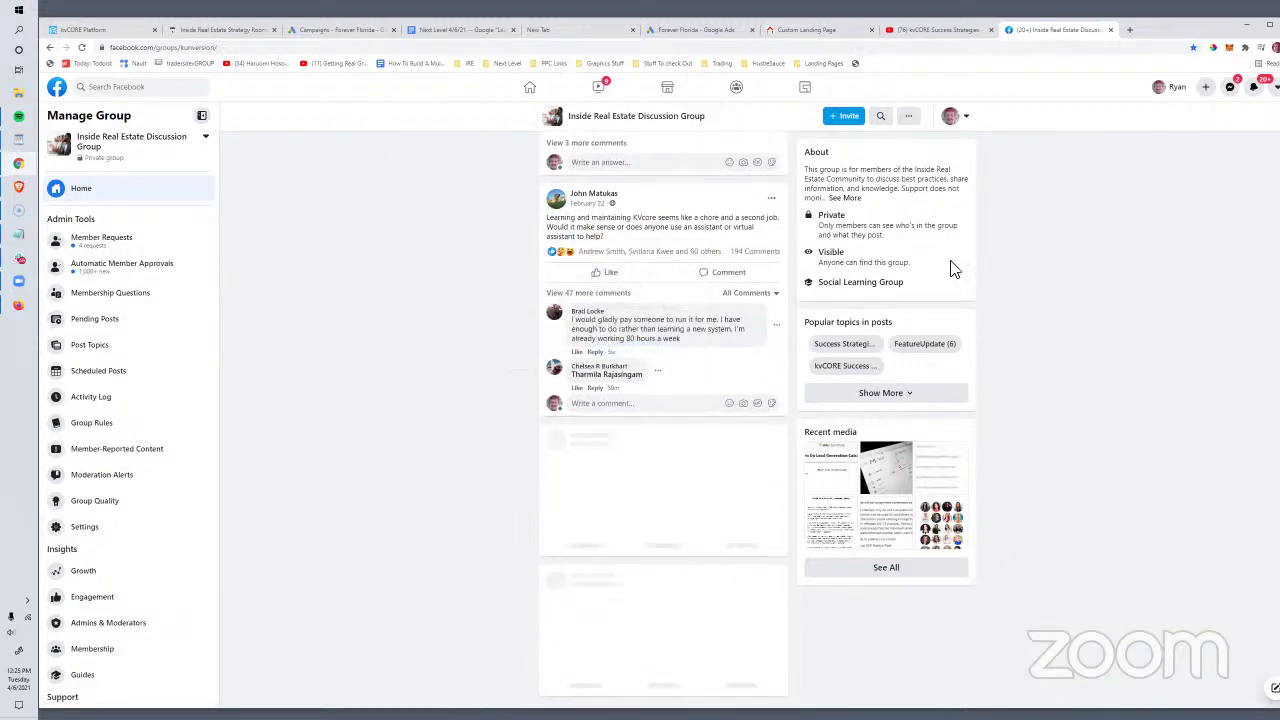
scroll(958, 370, "up", 4)
scroll(755, 360, "down", 2)
Step: Reload the Facebook group page repeatedly, toggling About and Discussion after the unavailable error
left_click(325, 47)
key("Return")
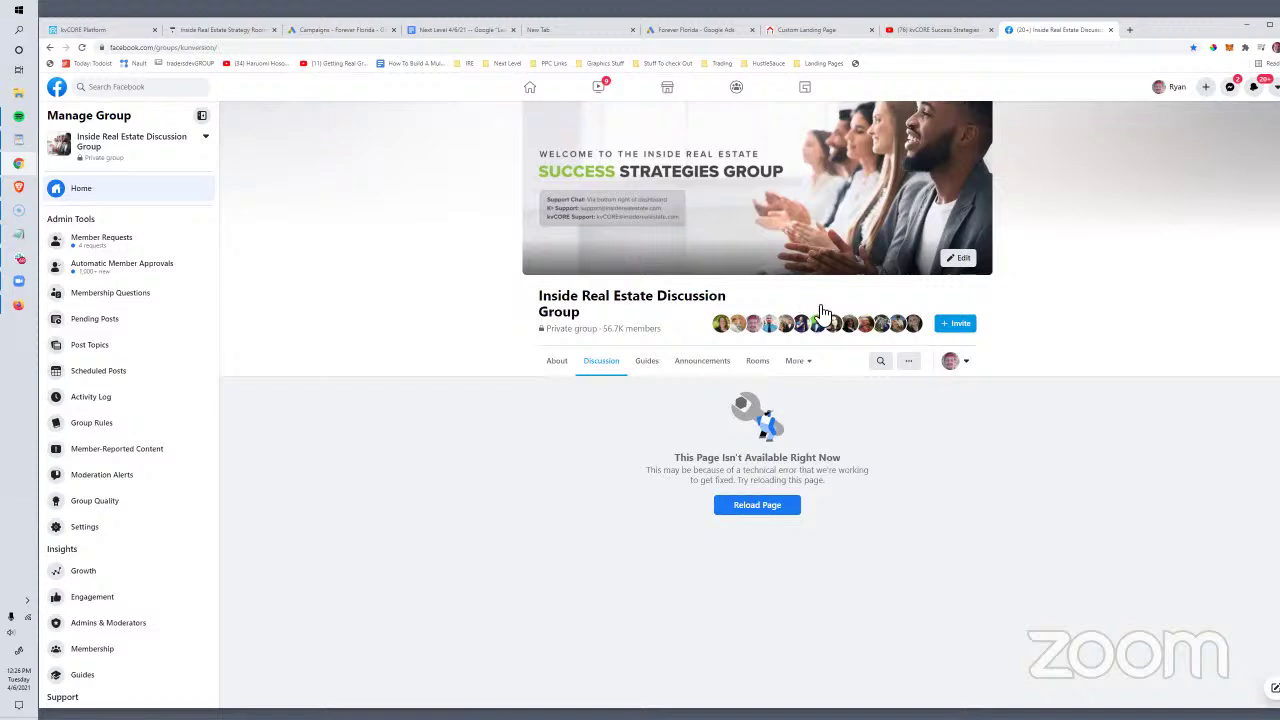
left_click(738, 507)
left_click(555, 364)
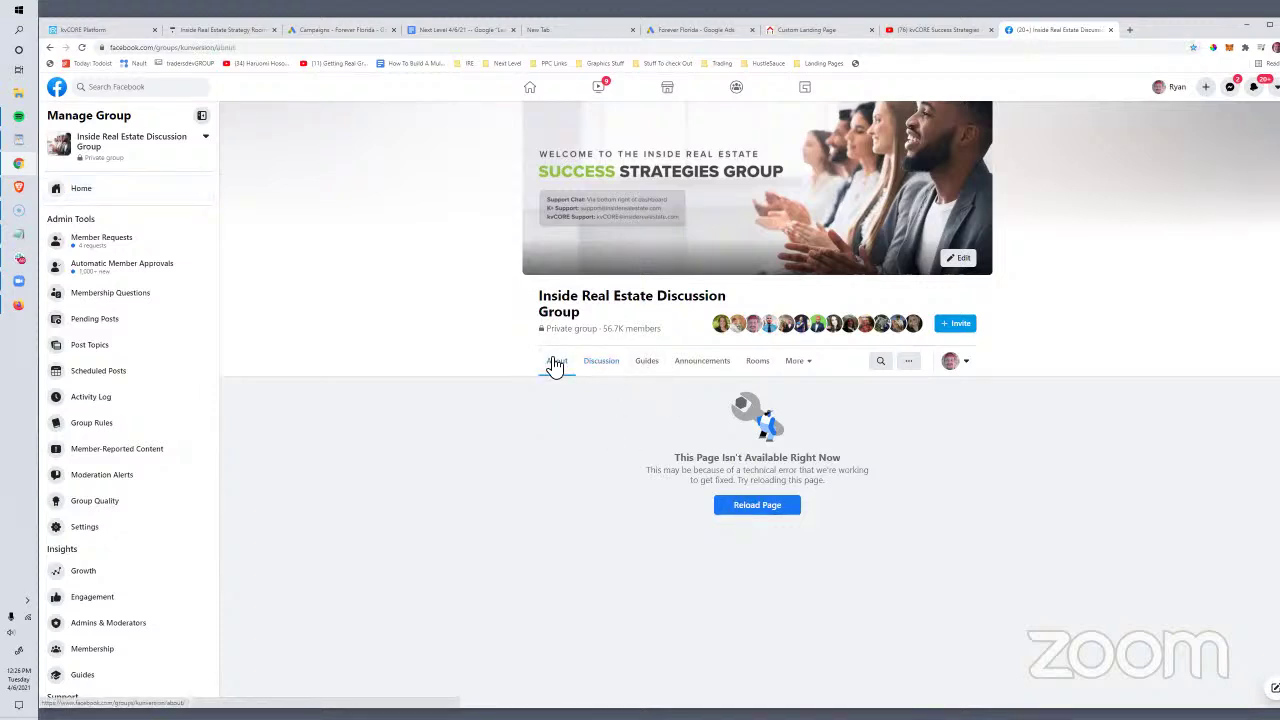
left_click(605, 360)
left_click(756, 506)
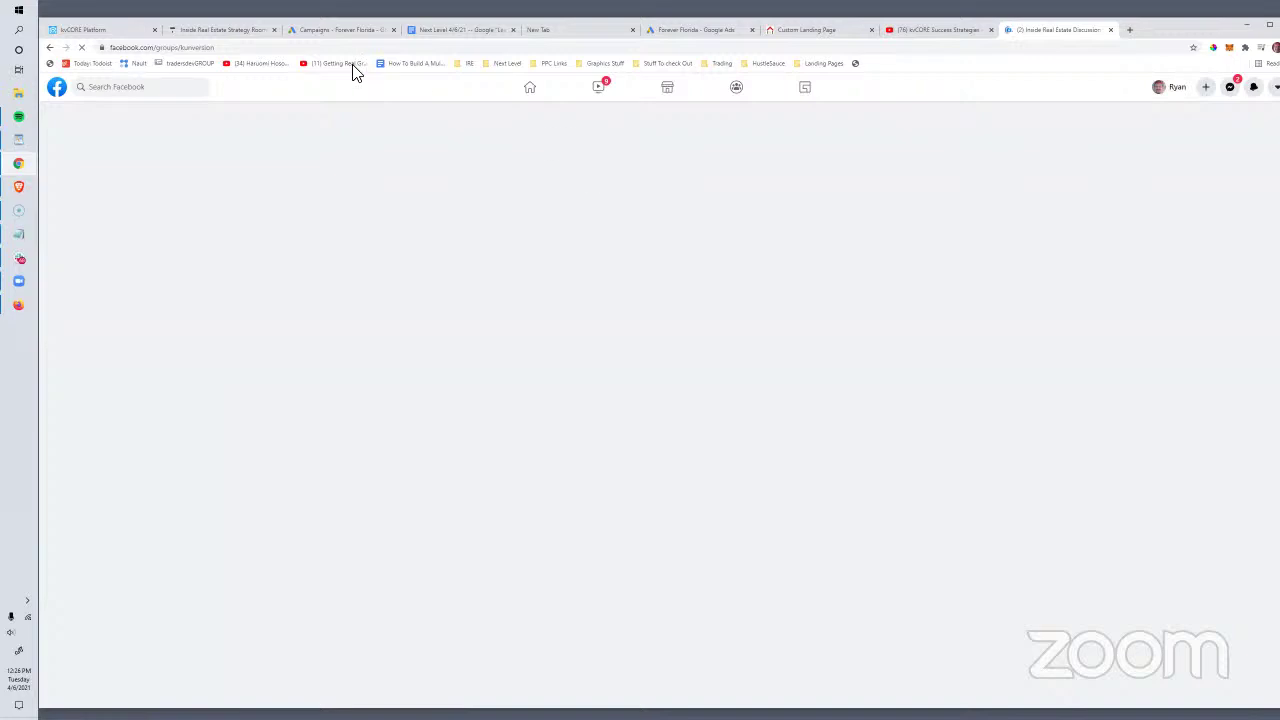
Step: View the St Pete Income Properties lead form extension, then return to kvCORE's Custom Text Codes page
left_click(686, 32)
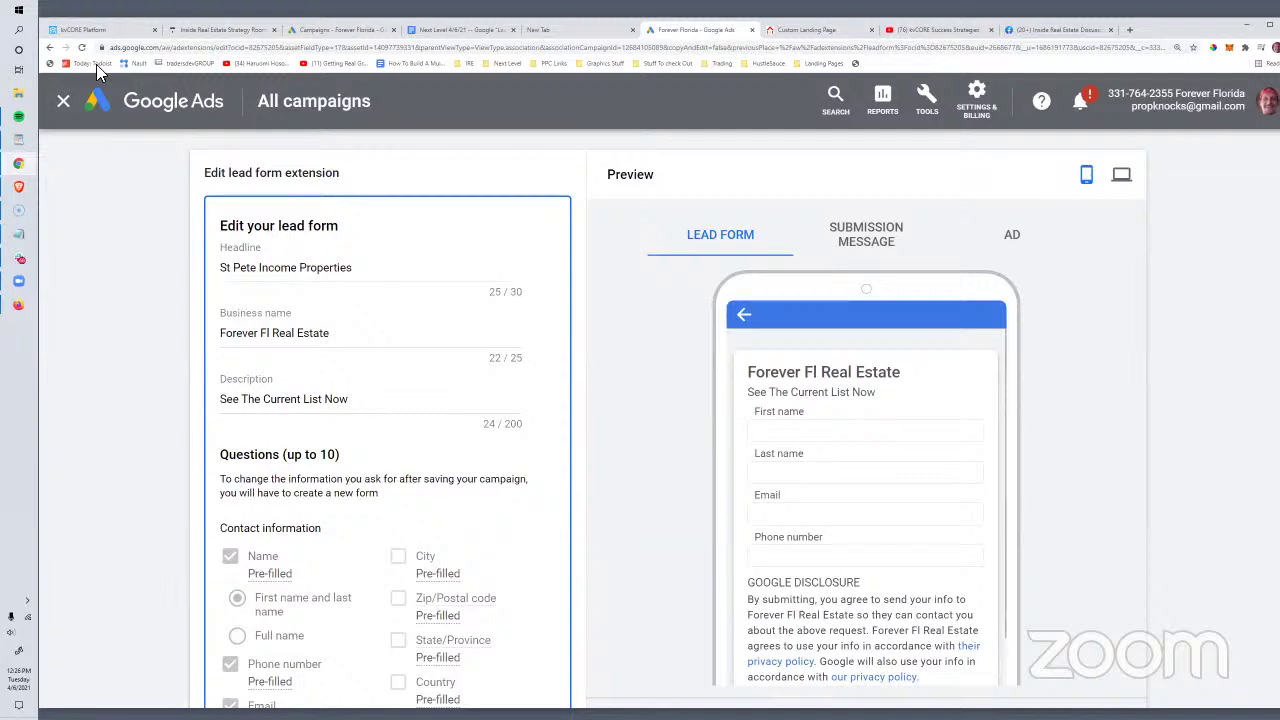
left_click(88, 30)
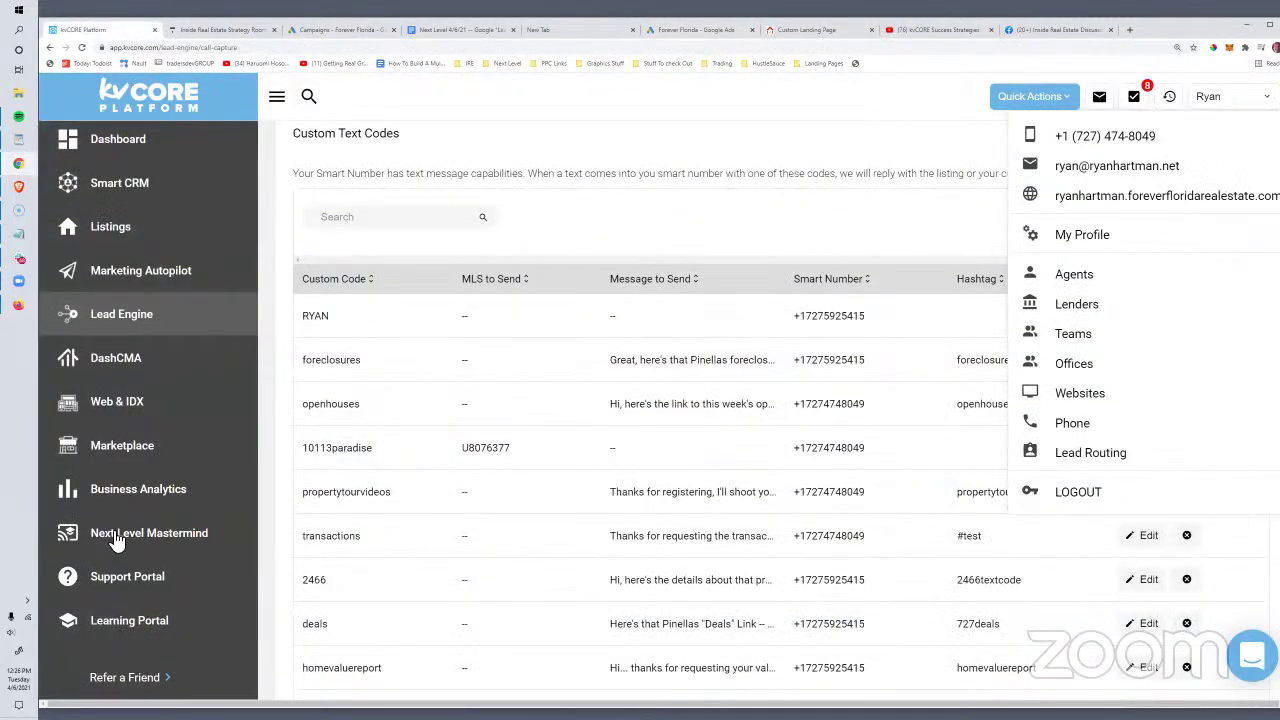
Step: Open CORE PropertyBoost from the Marketplace's Most Popular list to see its 'Get More Leads' page
left_click(126, 447)
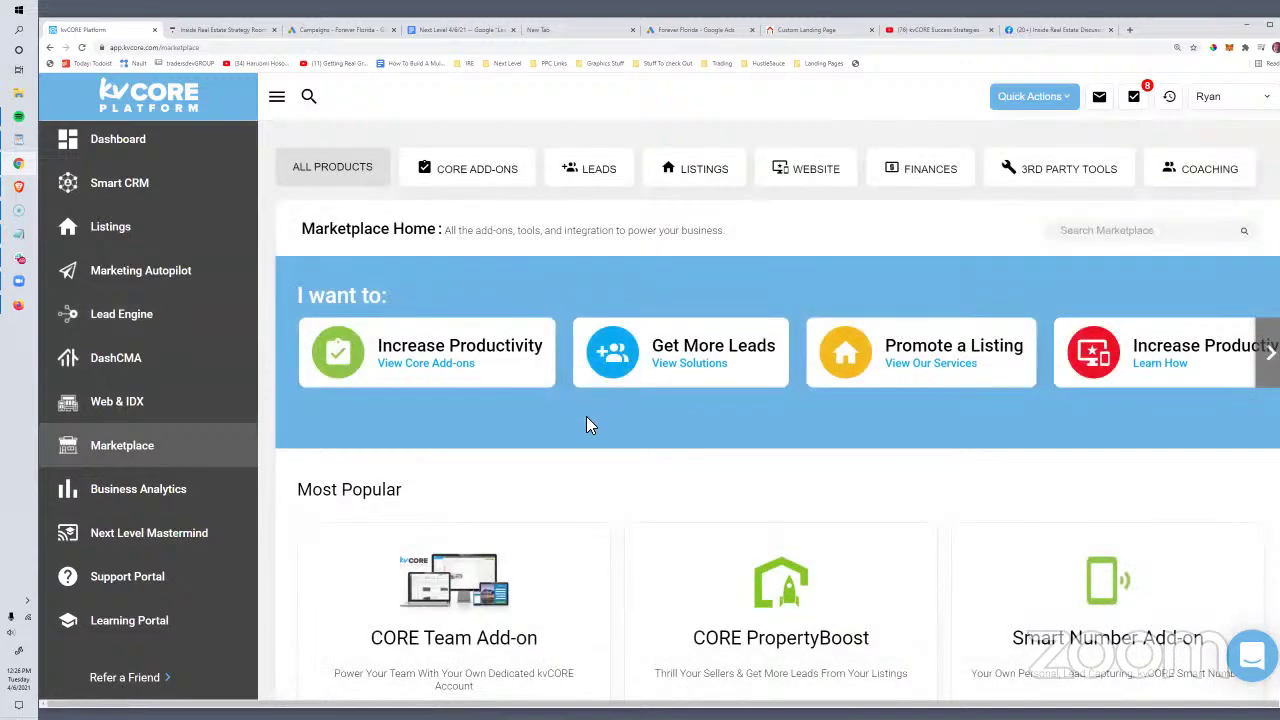
scroll(586, 428, "down", 4)
left_click_drag(690, 290, 894, 297)
left_click(760, 418)
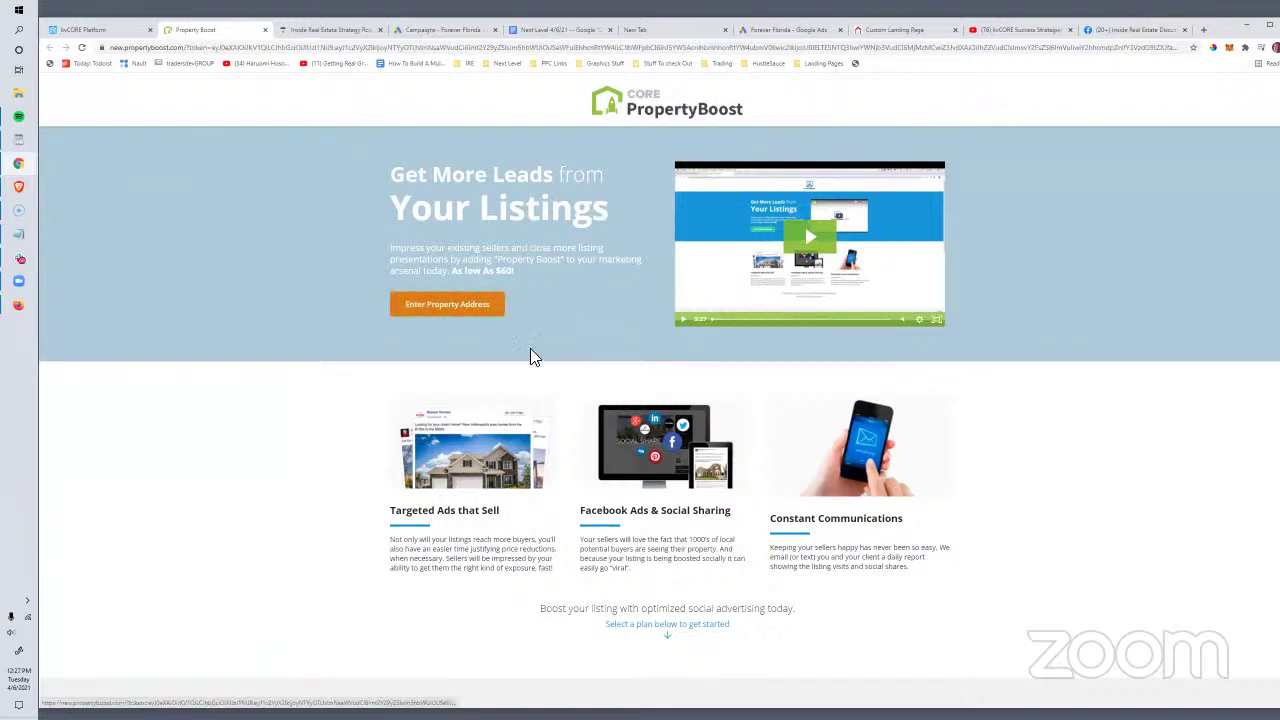
scroll(669, 505, "down", 3)
scroll(714, 517, "up", 3)
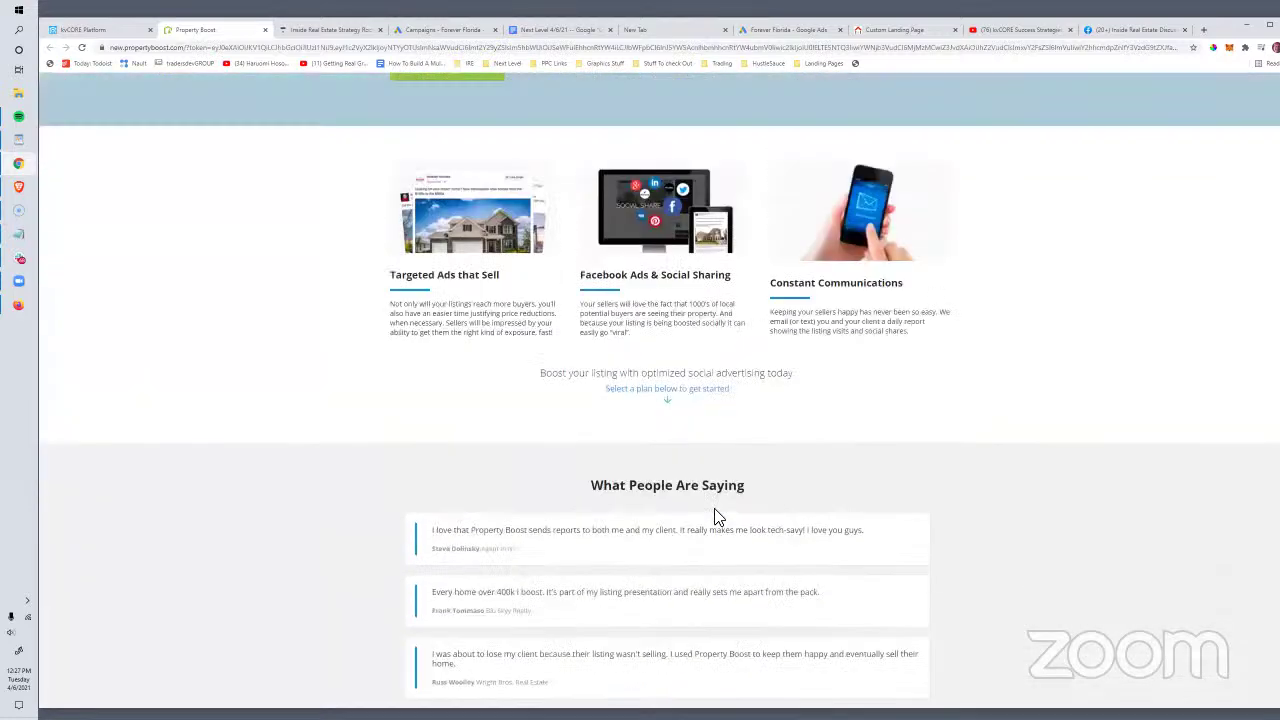
scroll(850, 282, "up", 1)
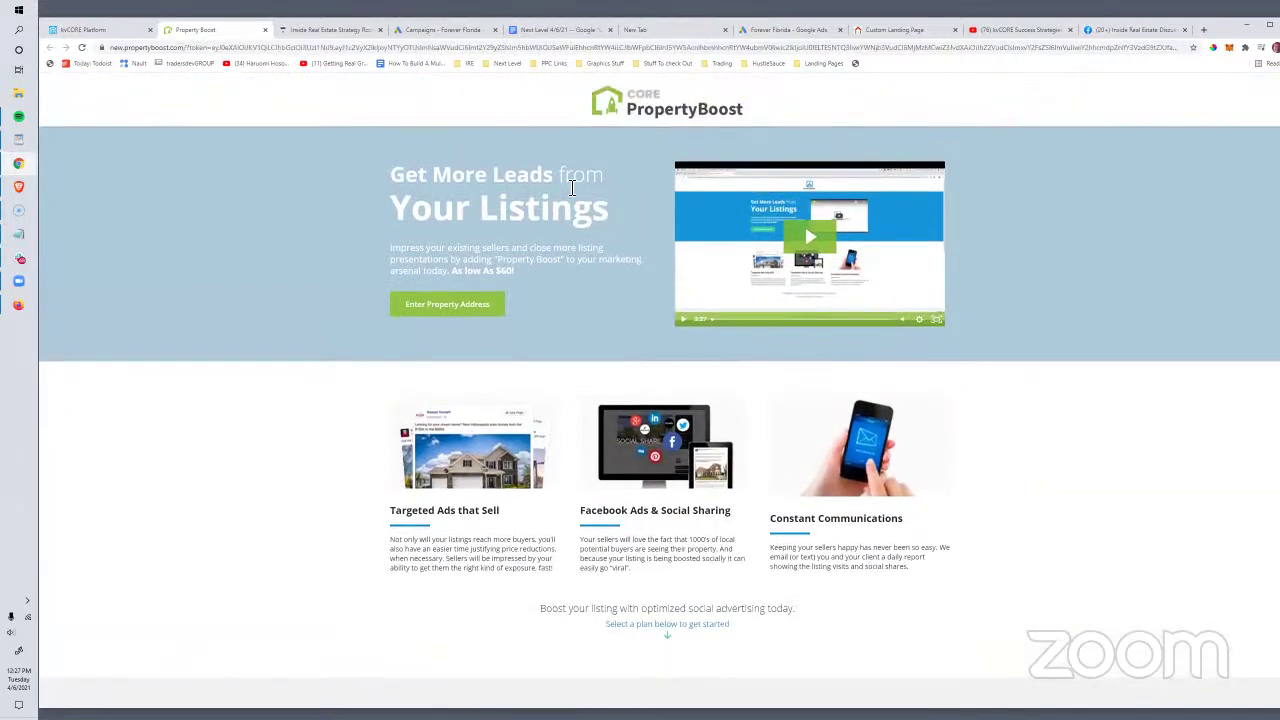
left_click(556, 316)
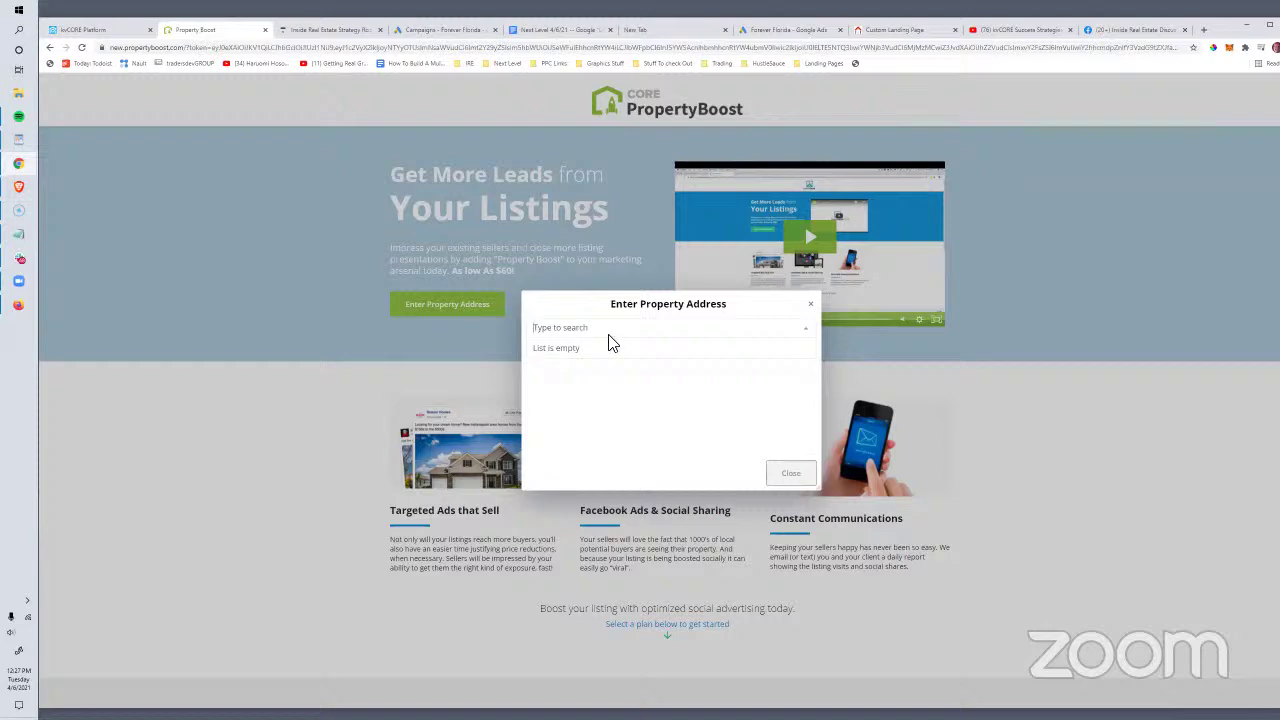
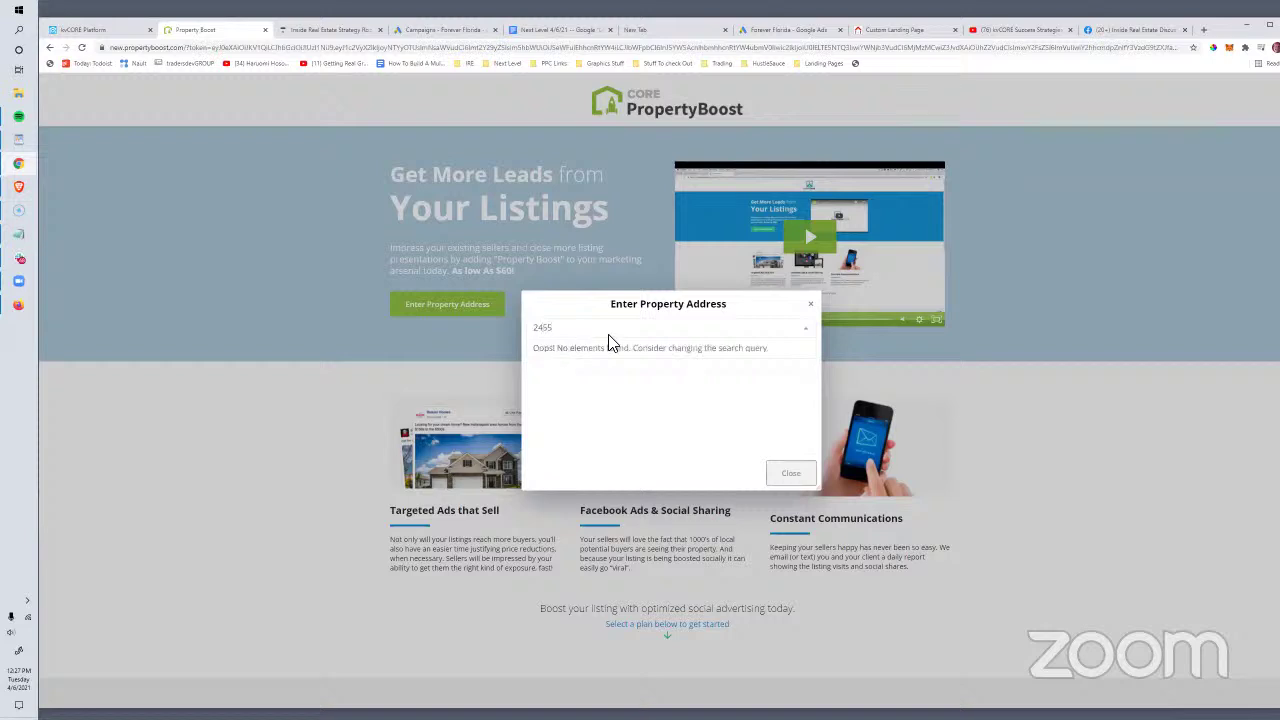
type("5")
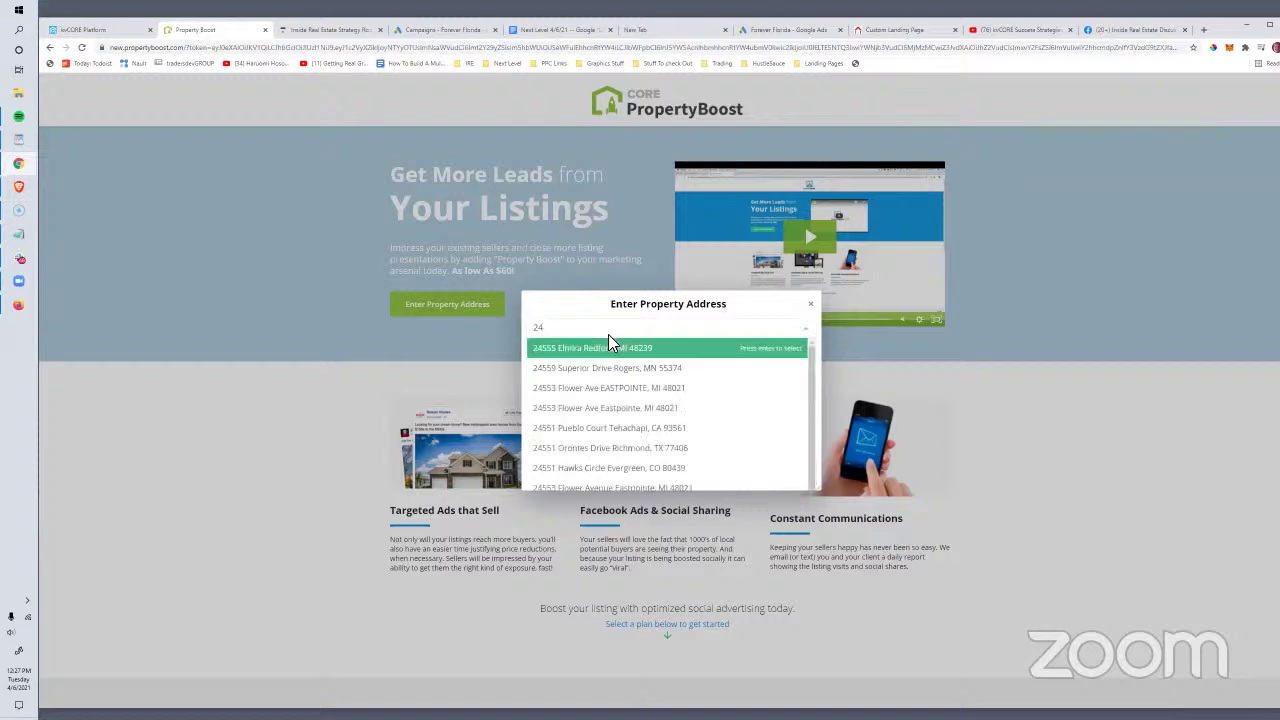
type("5")
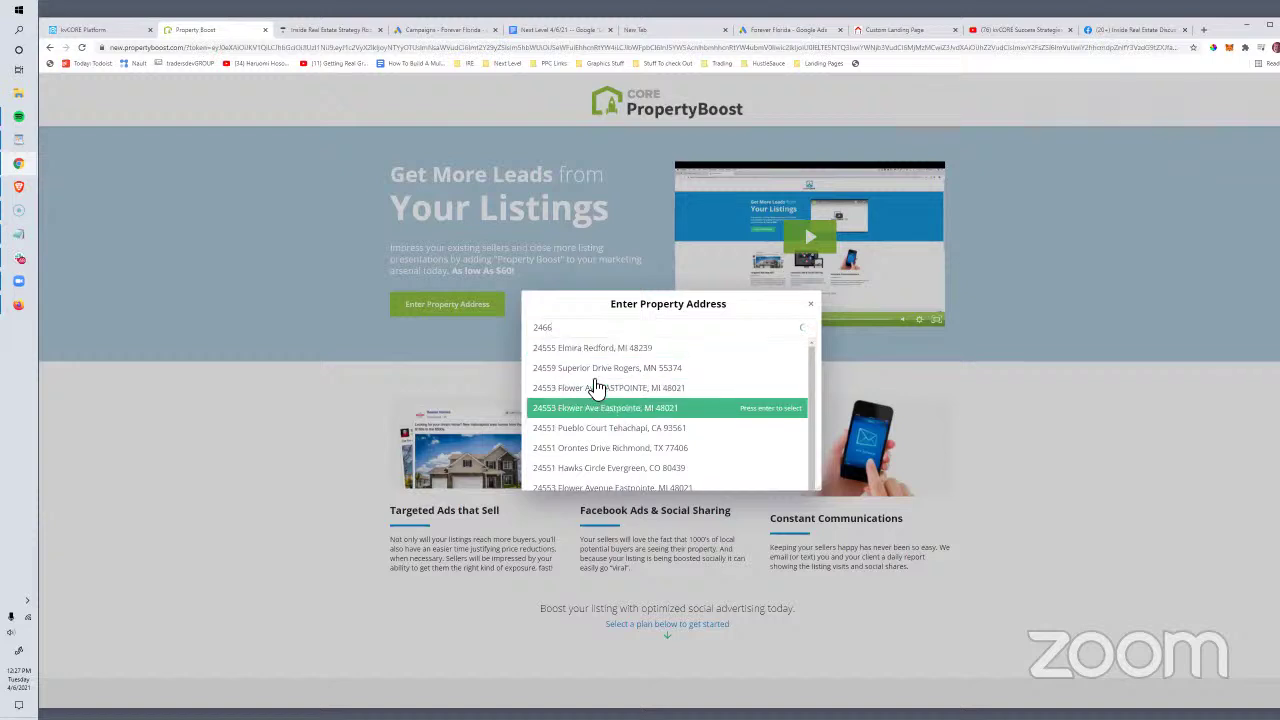
scroll(586, 352, "down", 1)
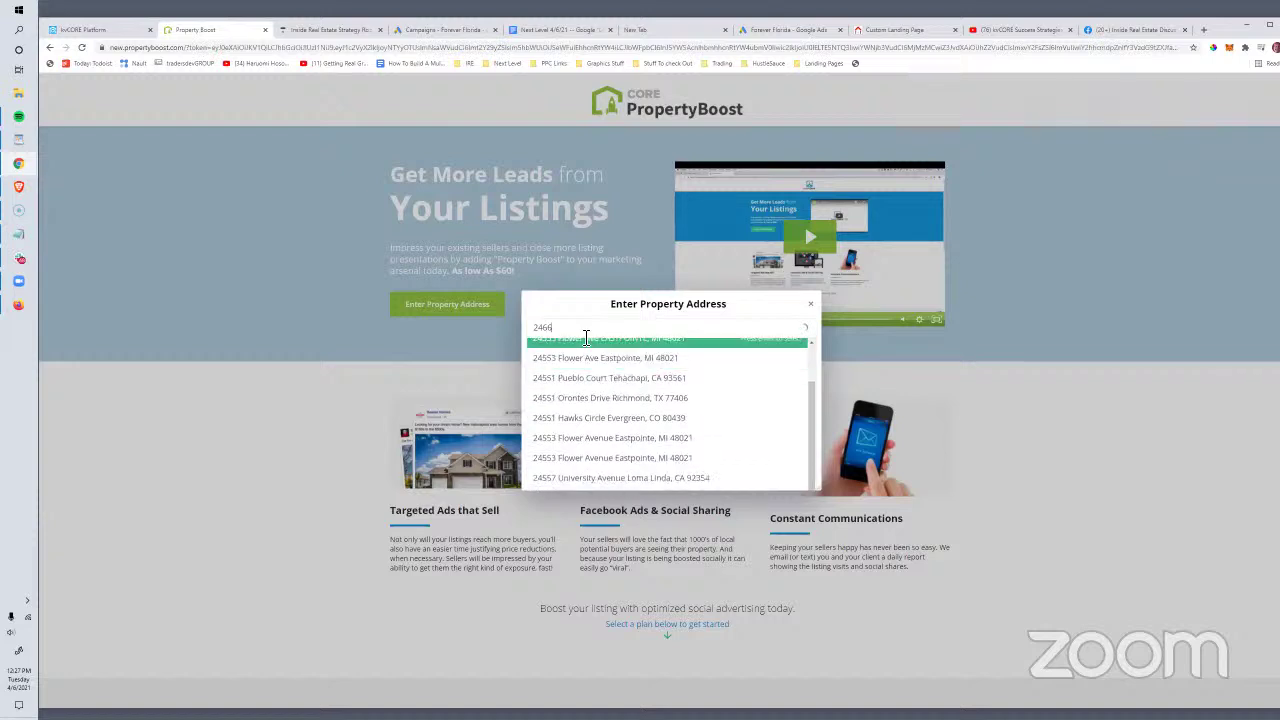
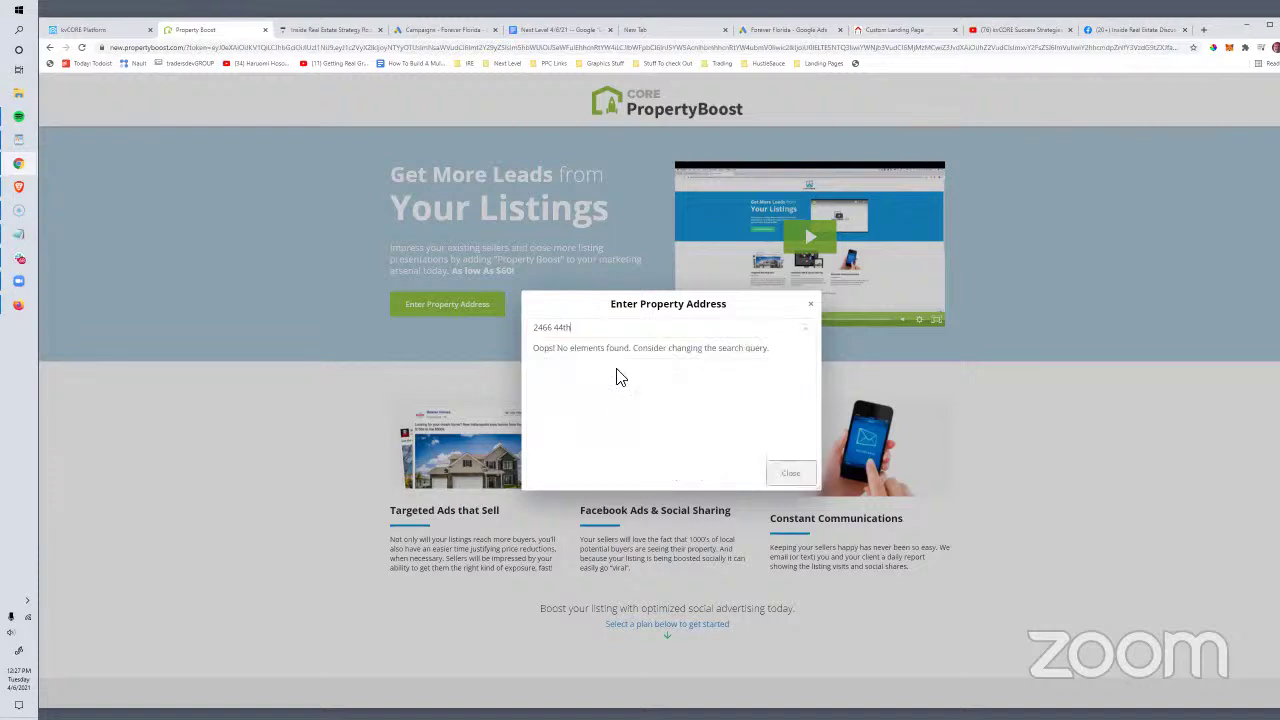
left_click_drag(582, 330, 536, 328)
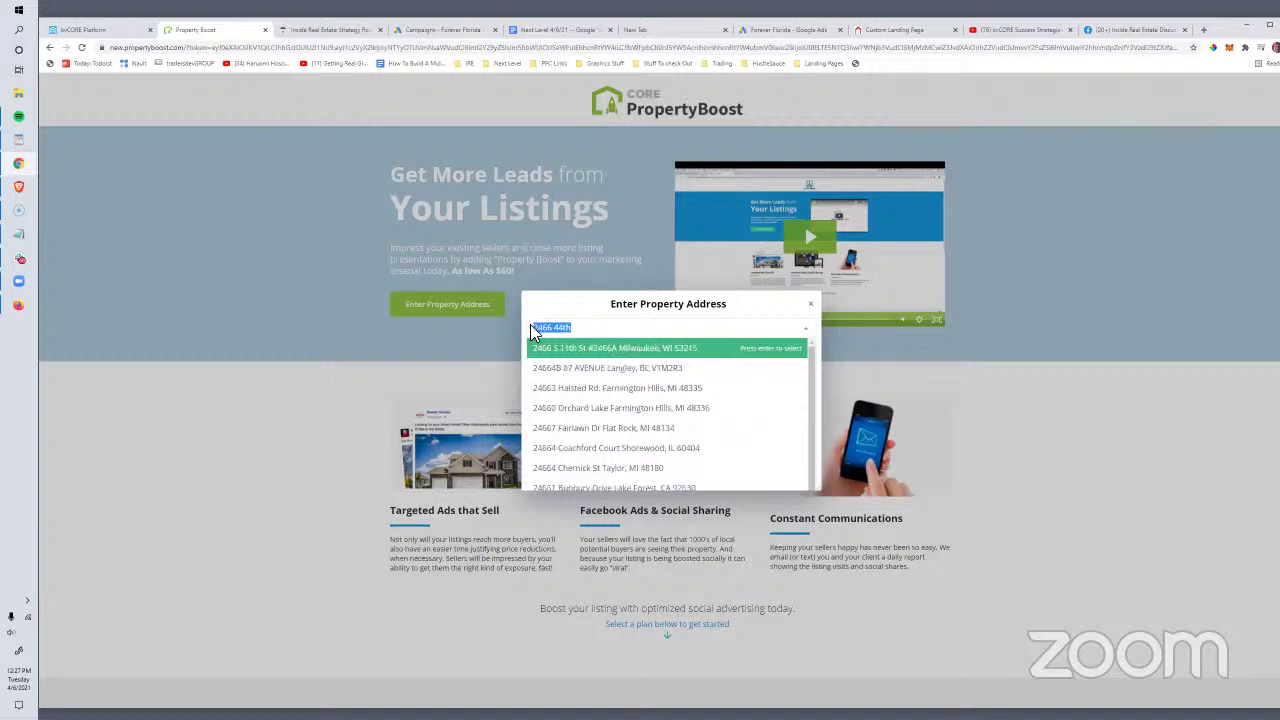
left_click(582, 368)
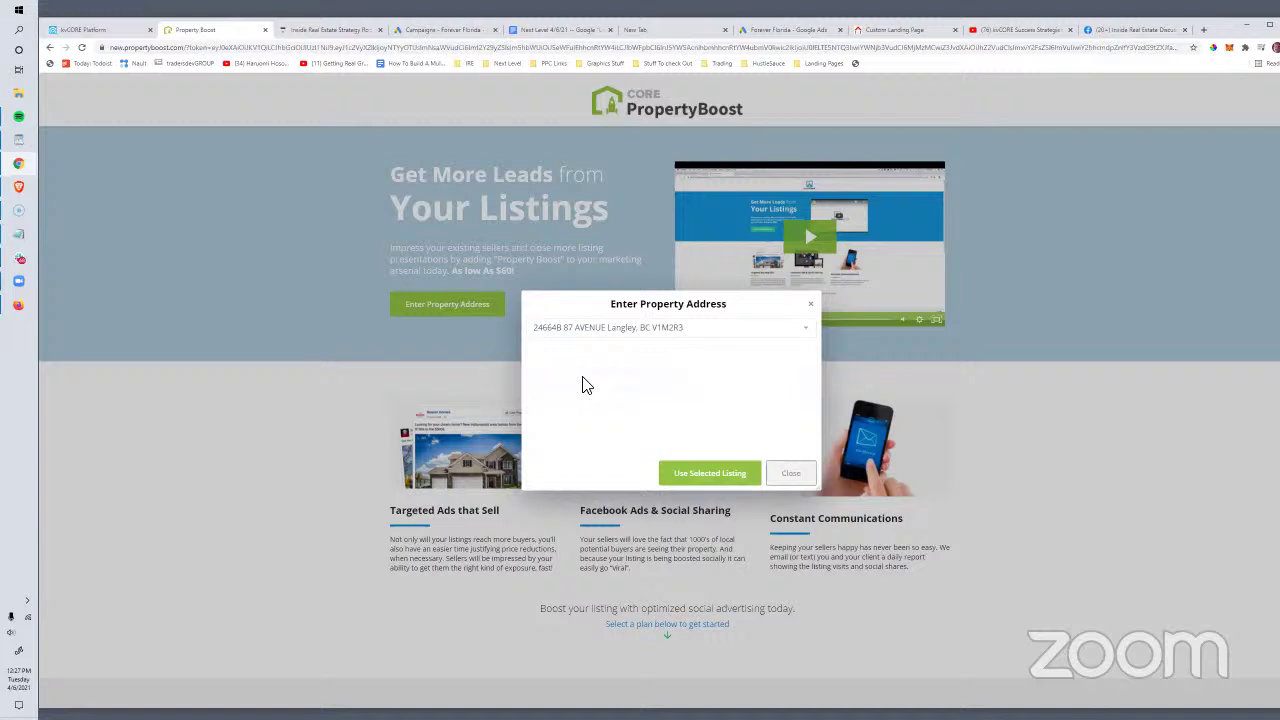
left_click(710, 474)
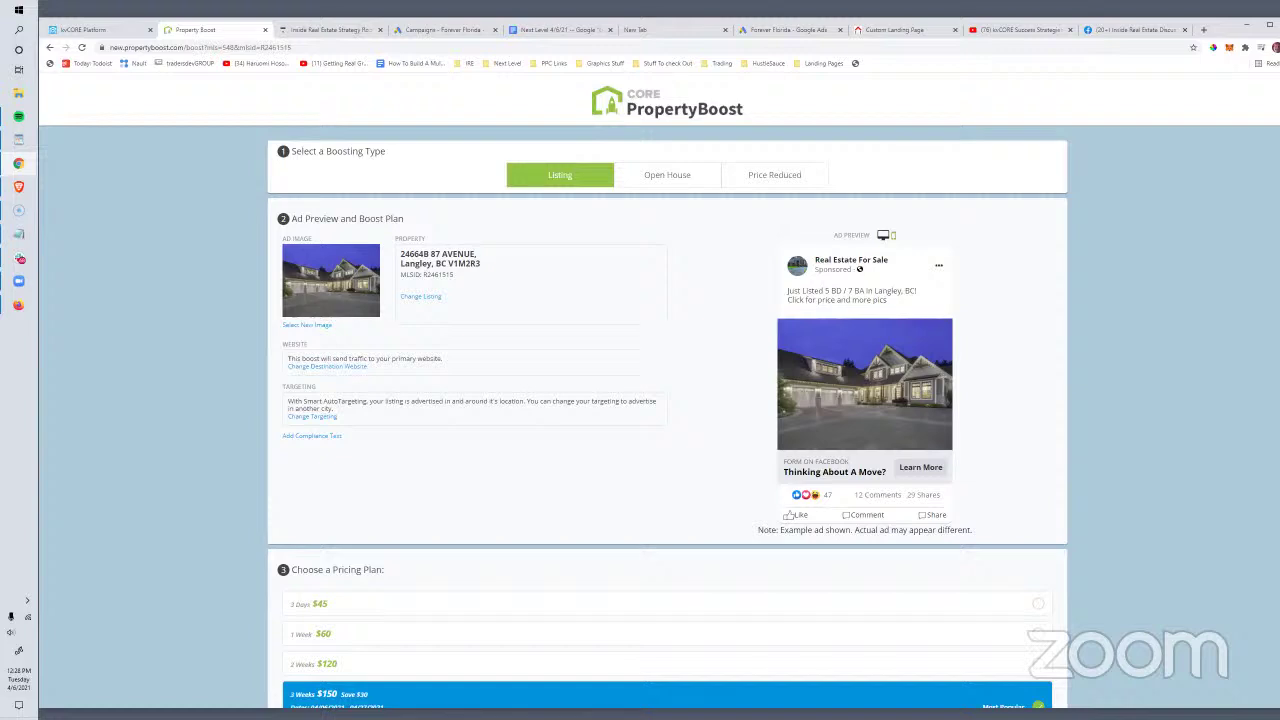
Step: Scroll to Billing Information and open the help article on manually adding sold, exclusive and pocket listings
scroll(457, 363, "down", 5)
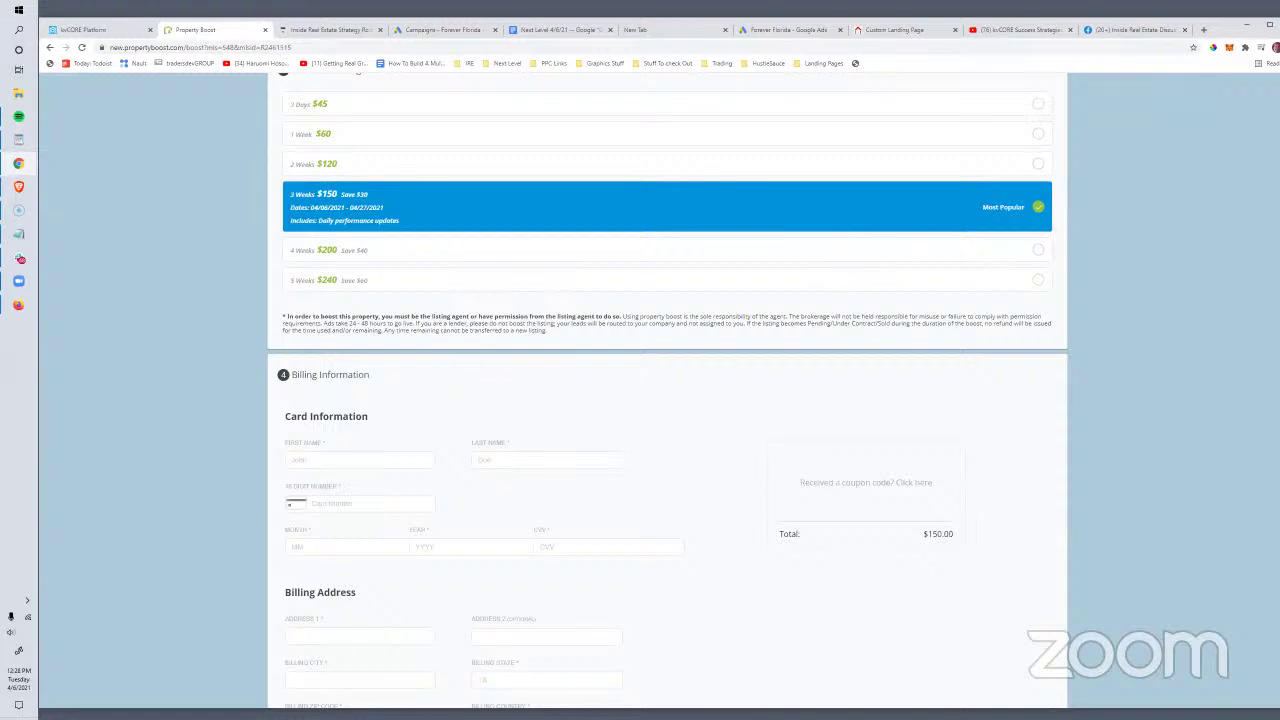
left_click(431, 525)
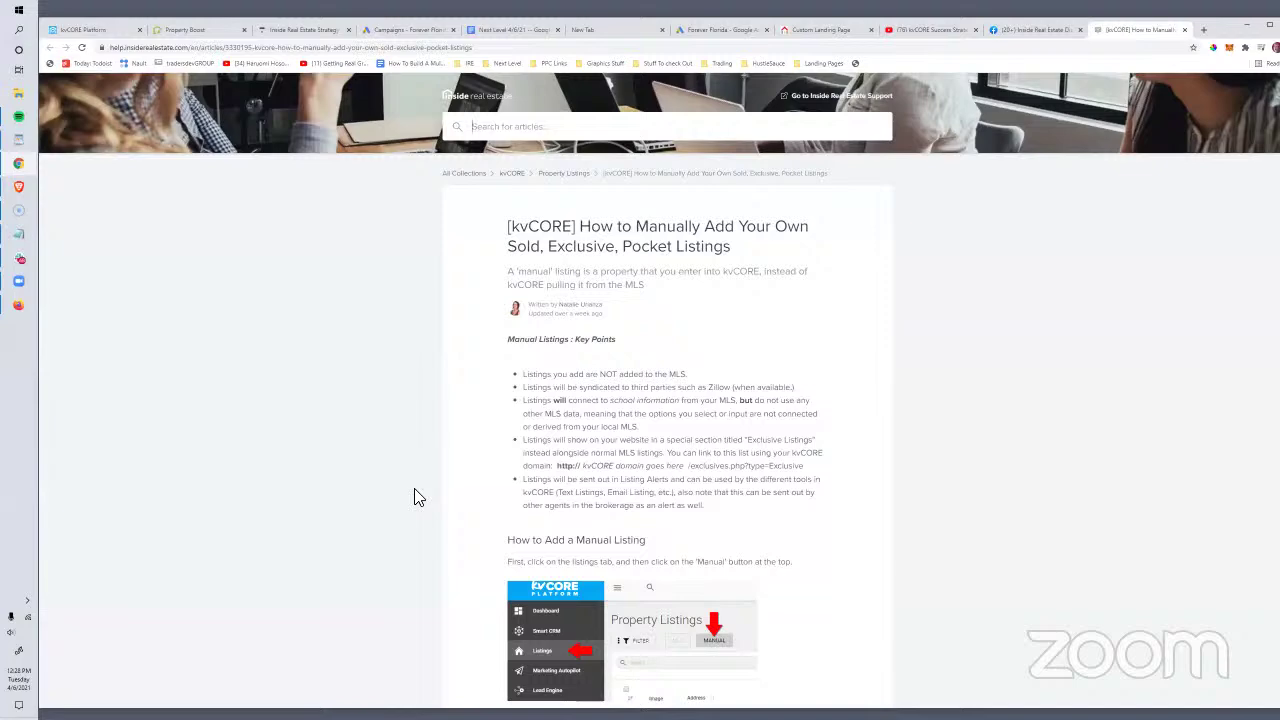
Step: Browse the Smart CRM contacts list, then check the dashboard's notice about the classic version
left_click(67, 32)
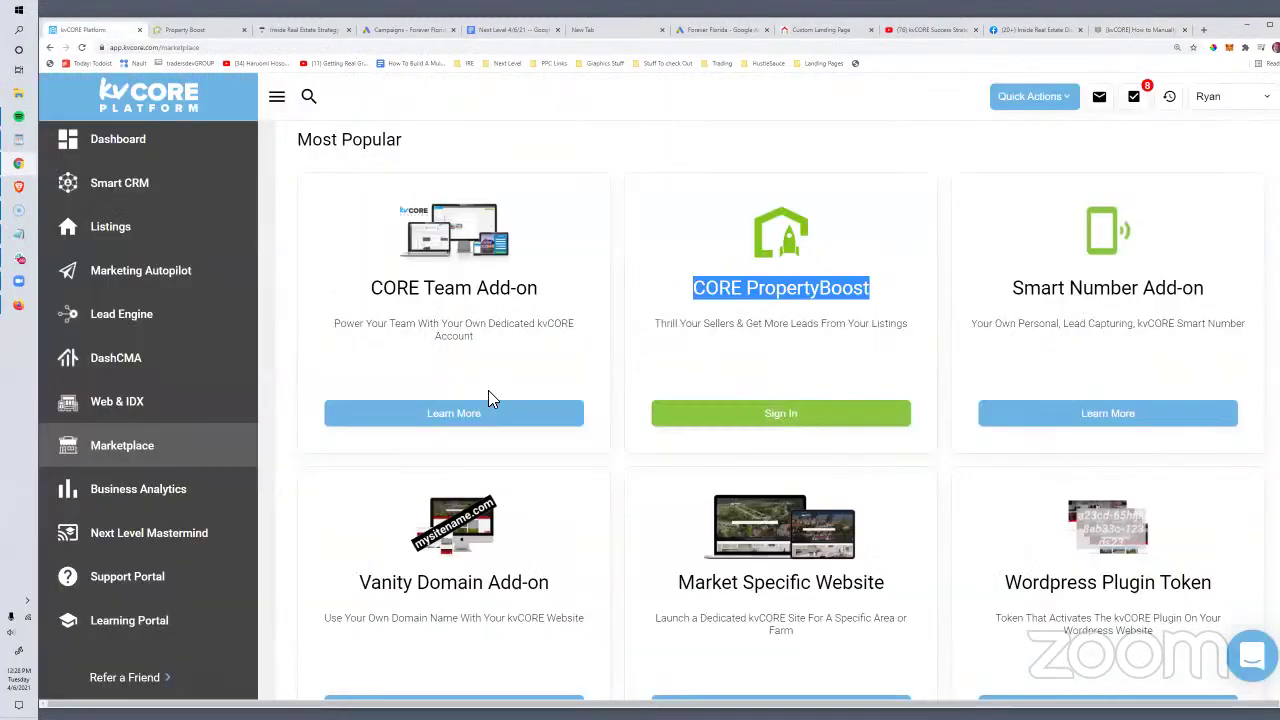
left_click(124, 190)
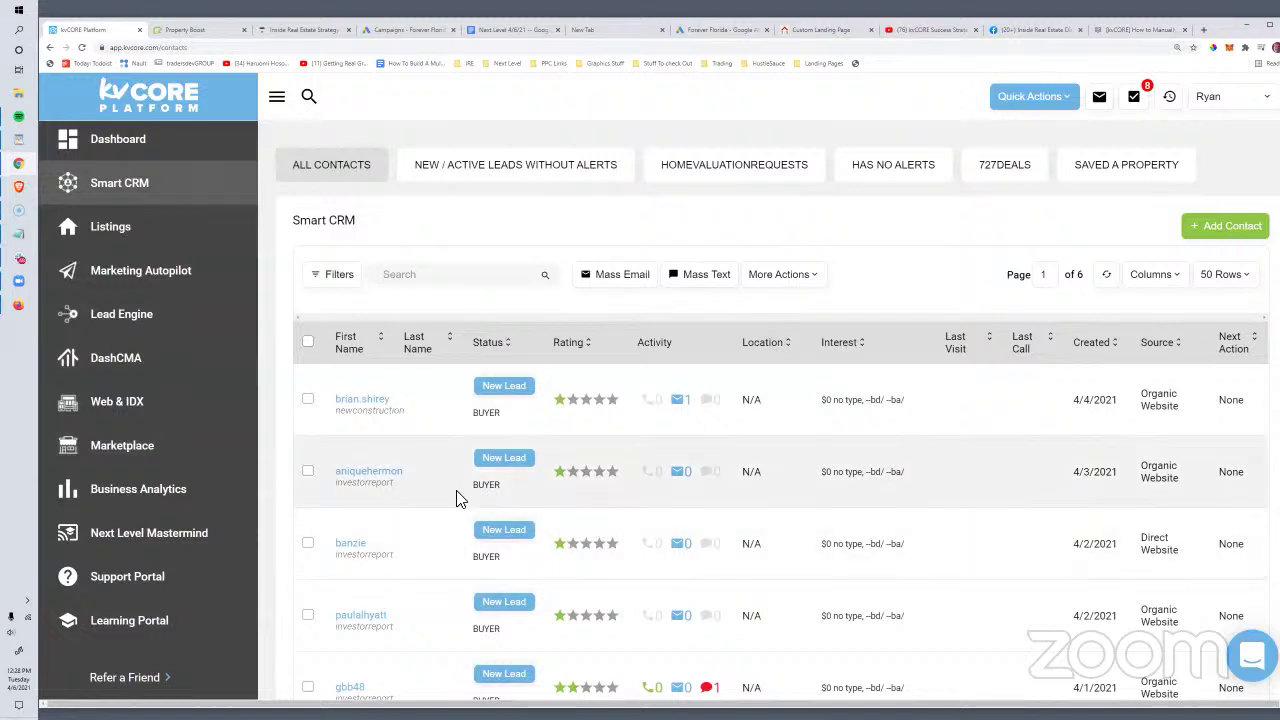
scroll(533, 498, "down", 1)
scroll(532, 498, "down", 1)
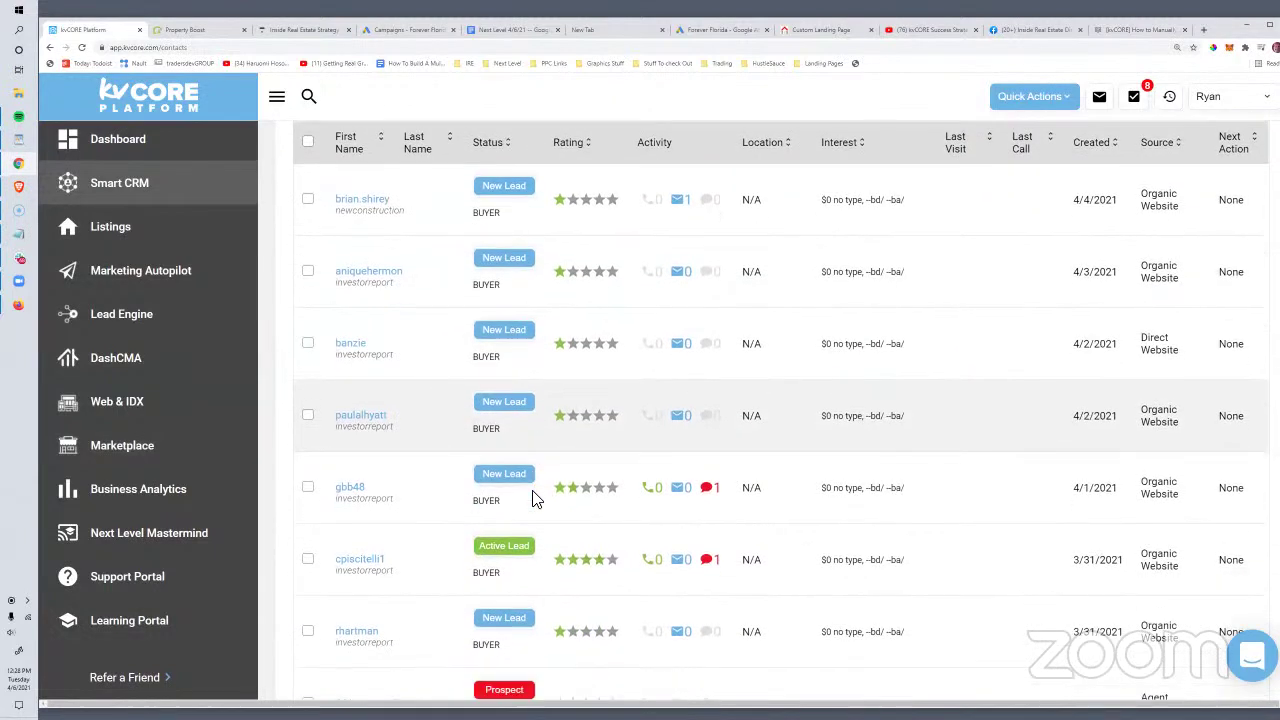
scroll(555, 500, "up", 1)
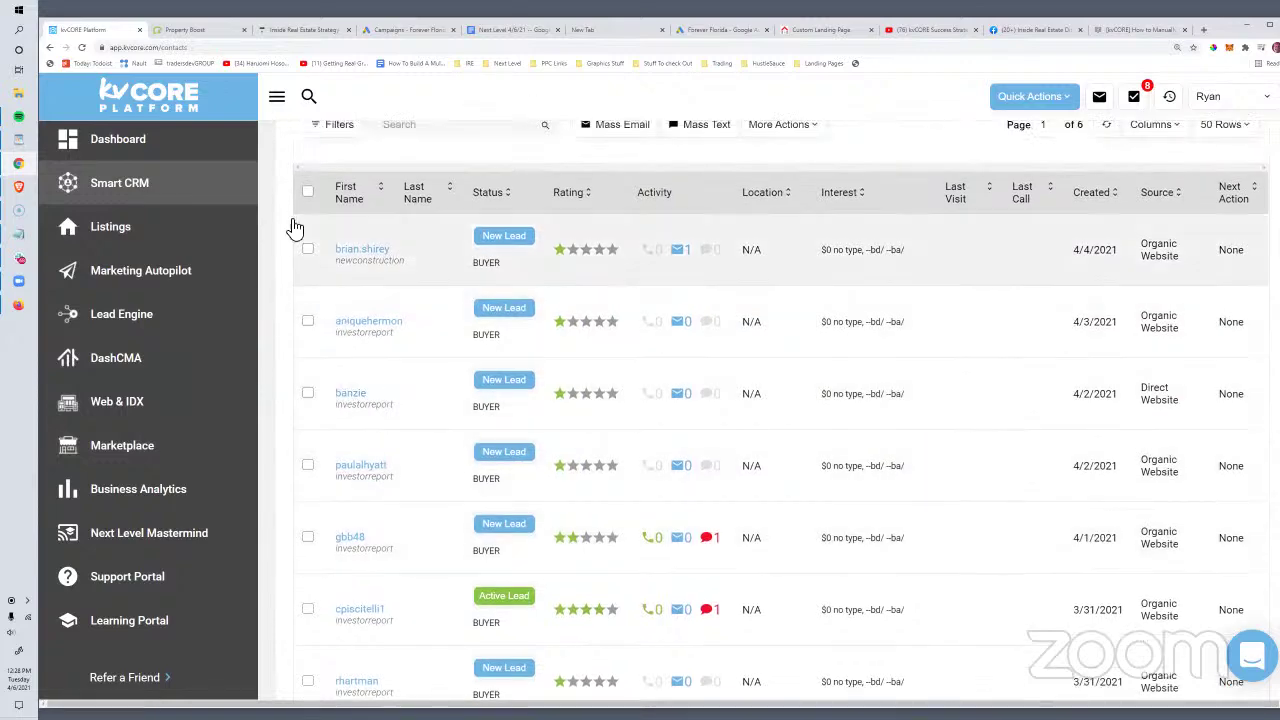
scroll(329, 377, "up", 2)
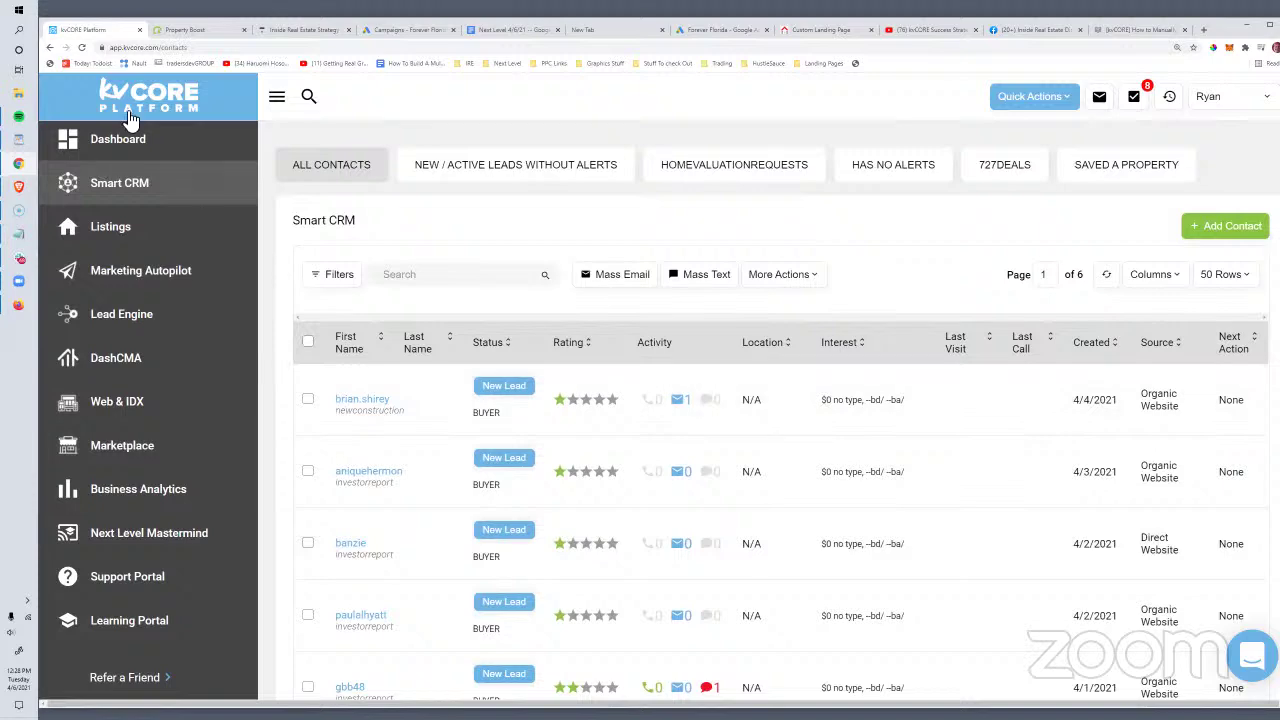
left_click(124, 152)
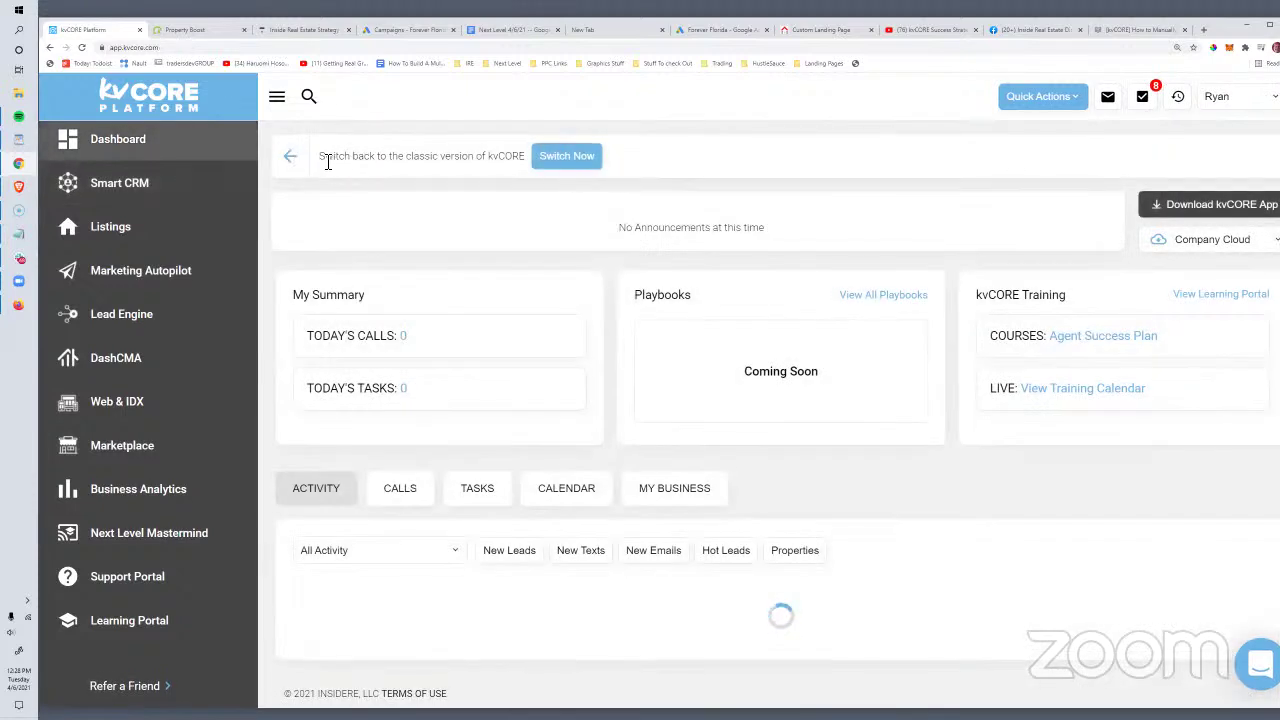
left_click_drag(322, 160, 537, 162)
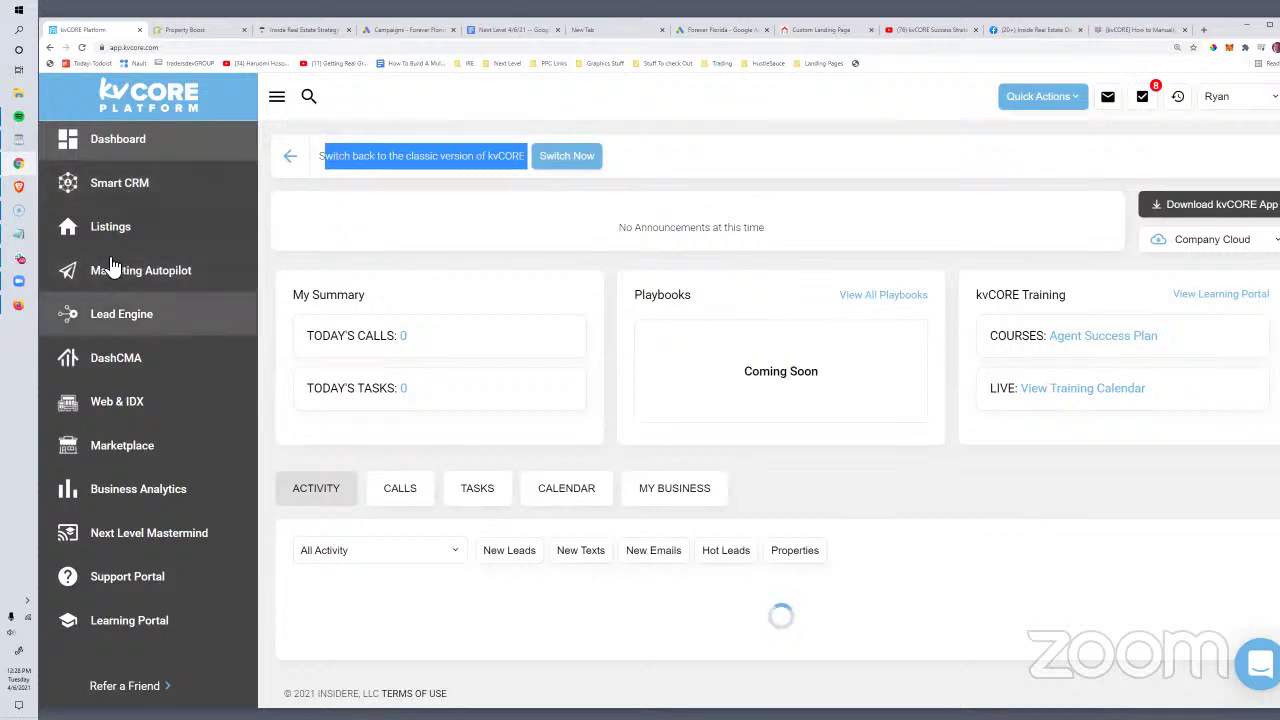
Step: Return to Smart CRM and review the newest buyer leads created in early April 2021
left_click(110, 185)
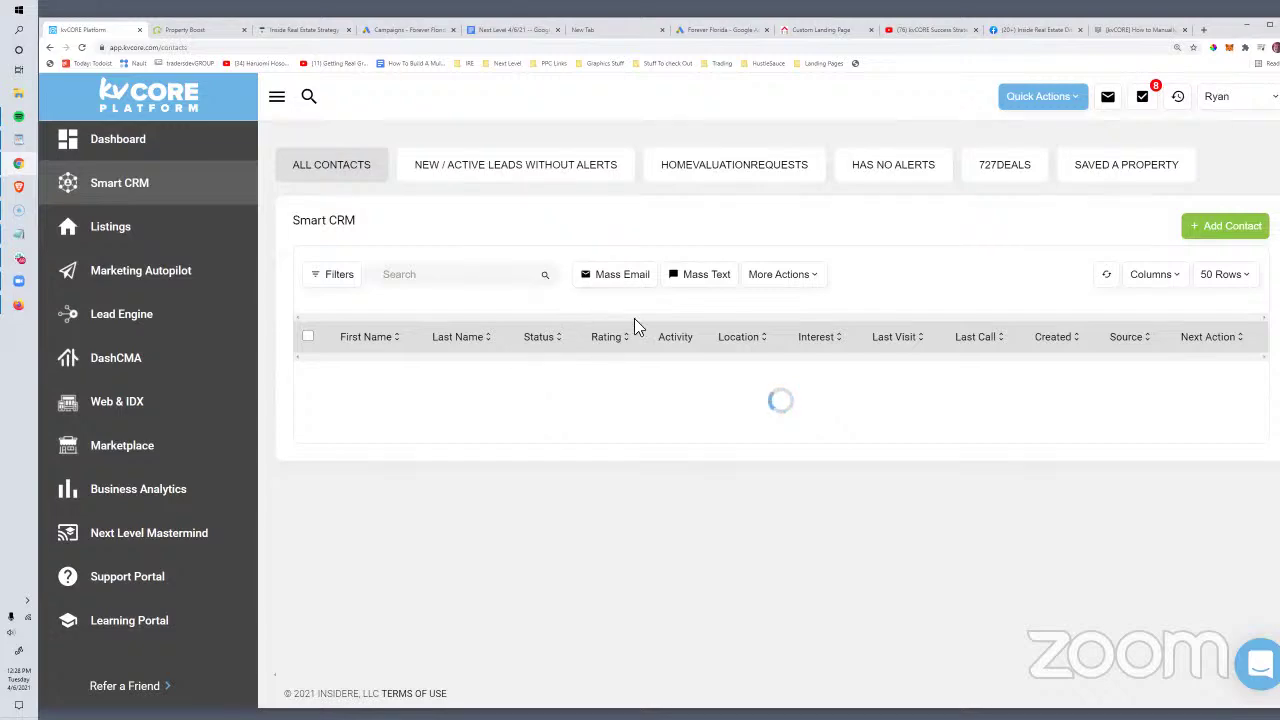
scroll(404, 478, "down", 1)
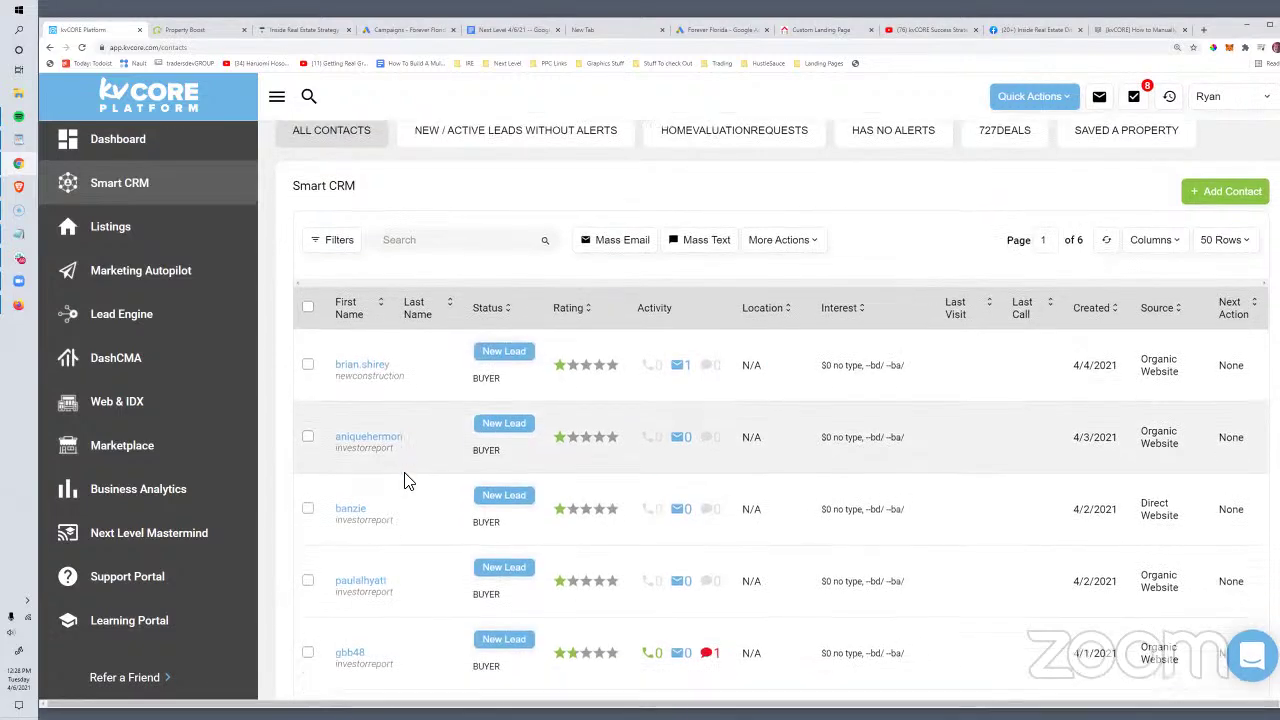
scroll(404, 481, "down", 3)
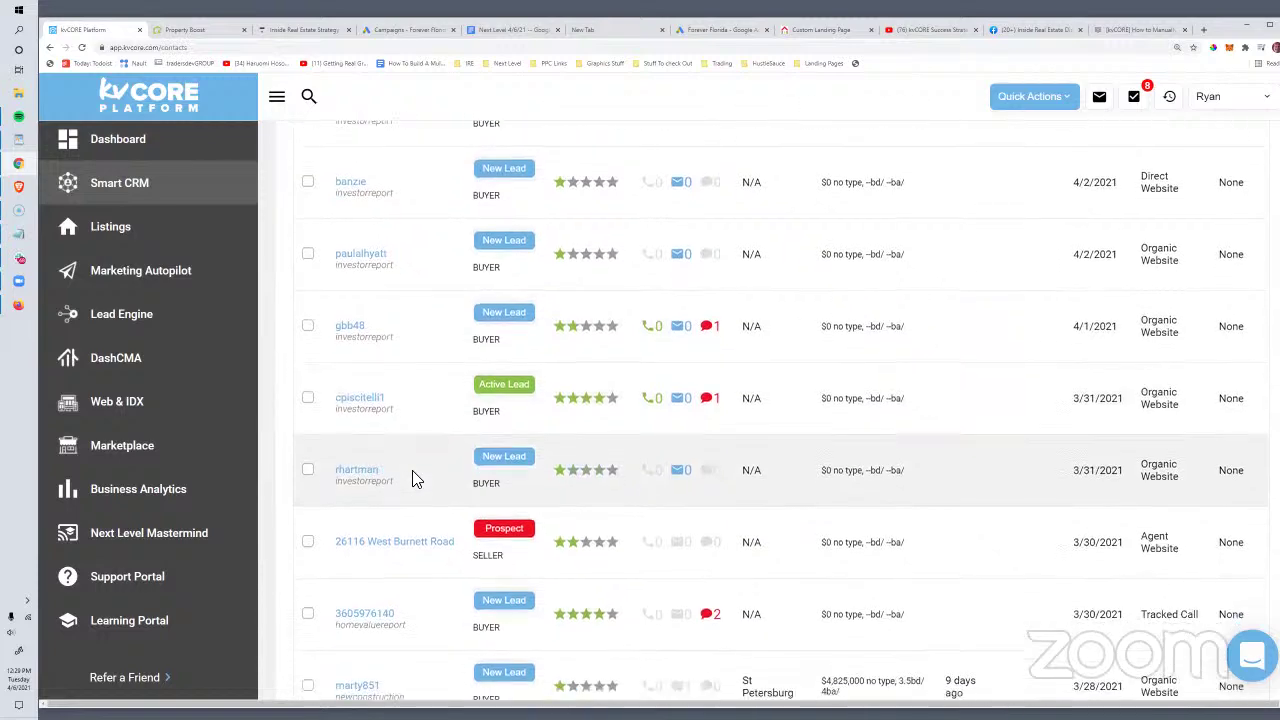
scroll(417, 478, "up", 1)
left_click_drag(394, 492, 350, 481)
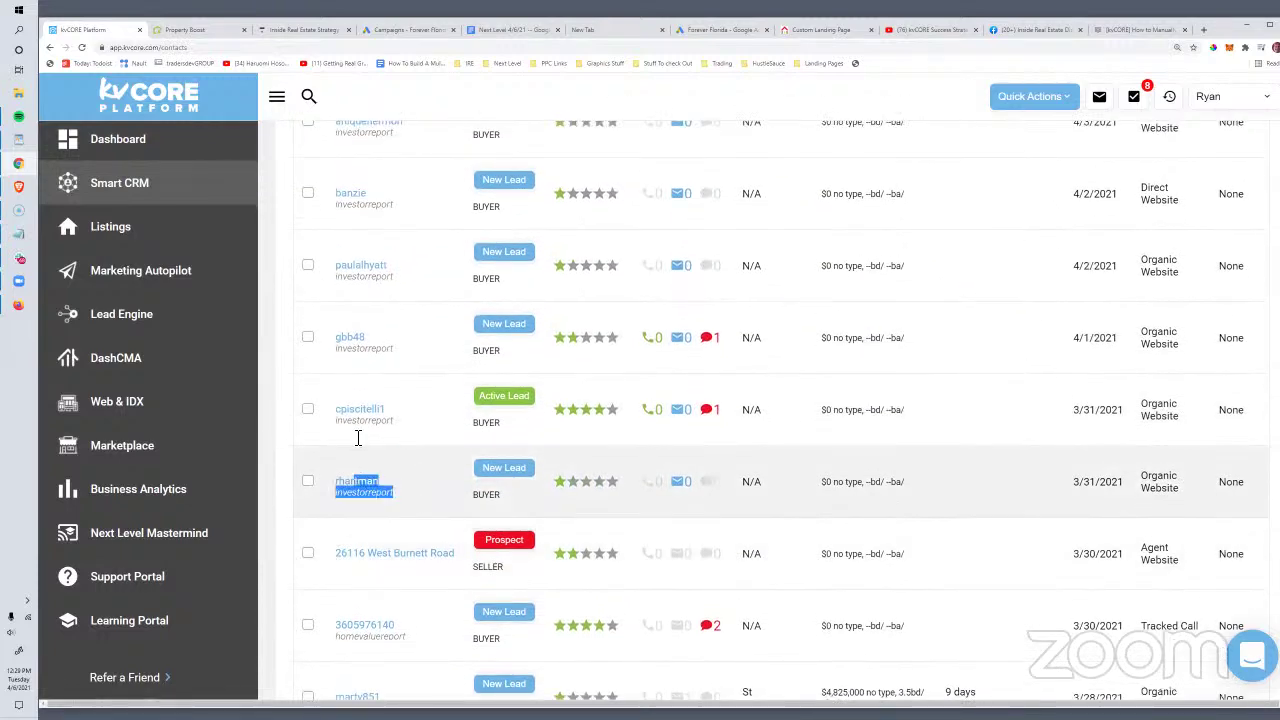
left_click_drag(358, 437, 396, 509)
scroll(422, 502, "up", 5)
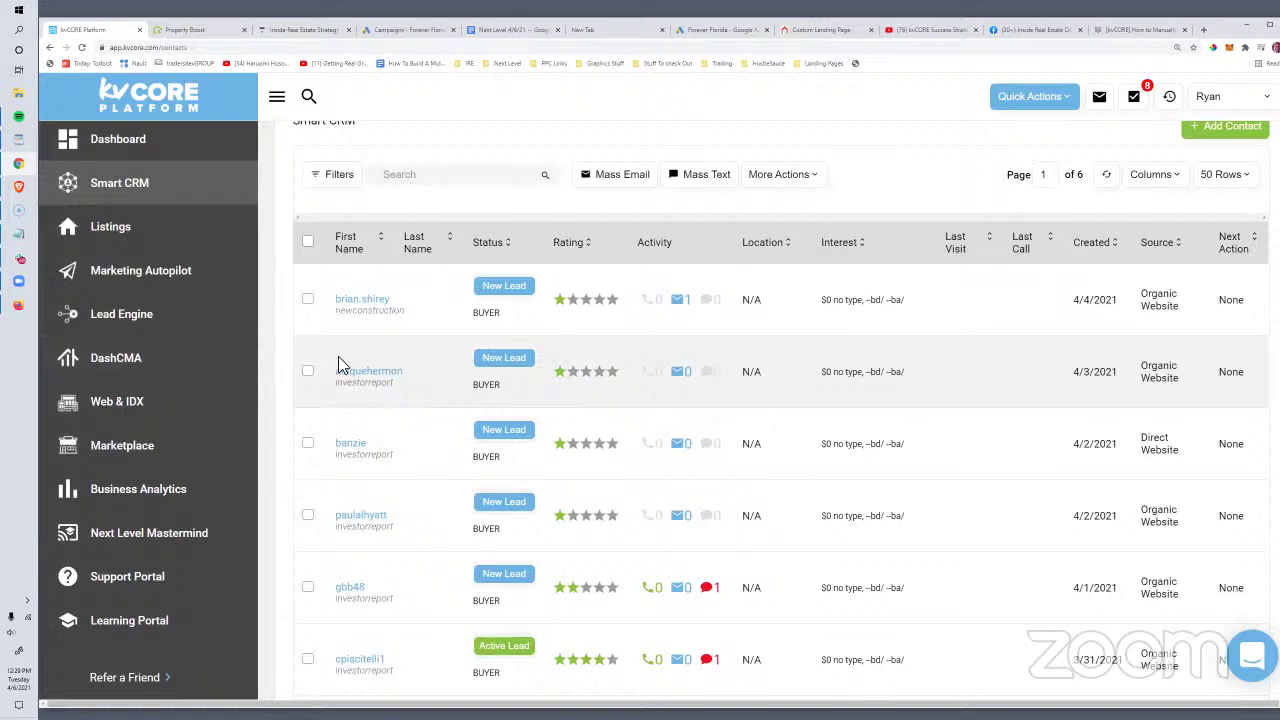
left_click_drag(390, 390, 388, 391)
scroll(420, 450, "down", 3)
scroll(420, 446, "up", 3)
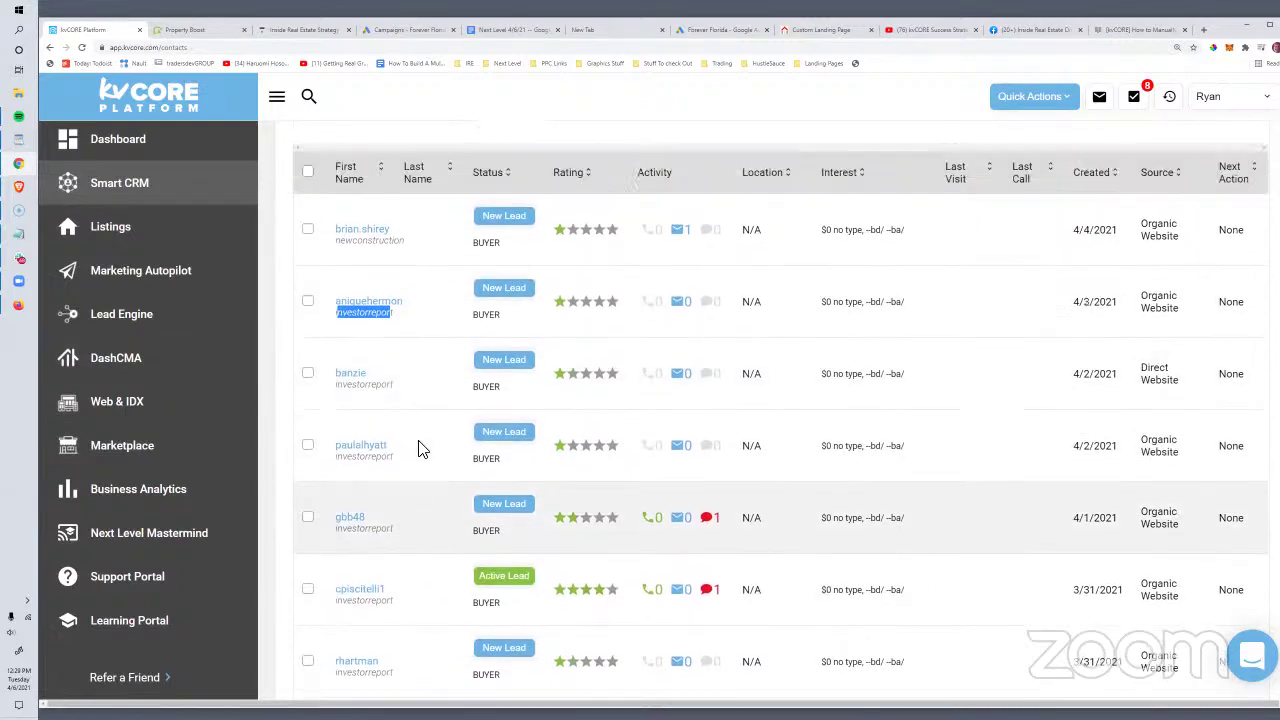
left_click_drag(400, 605, 354, 363)
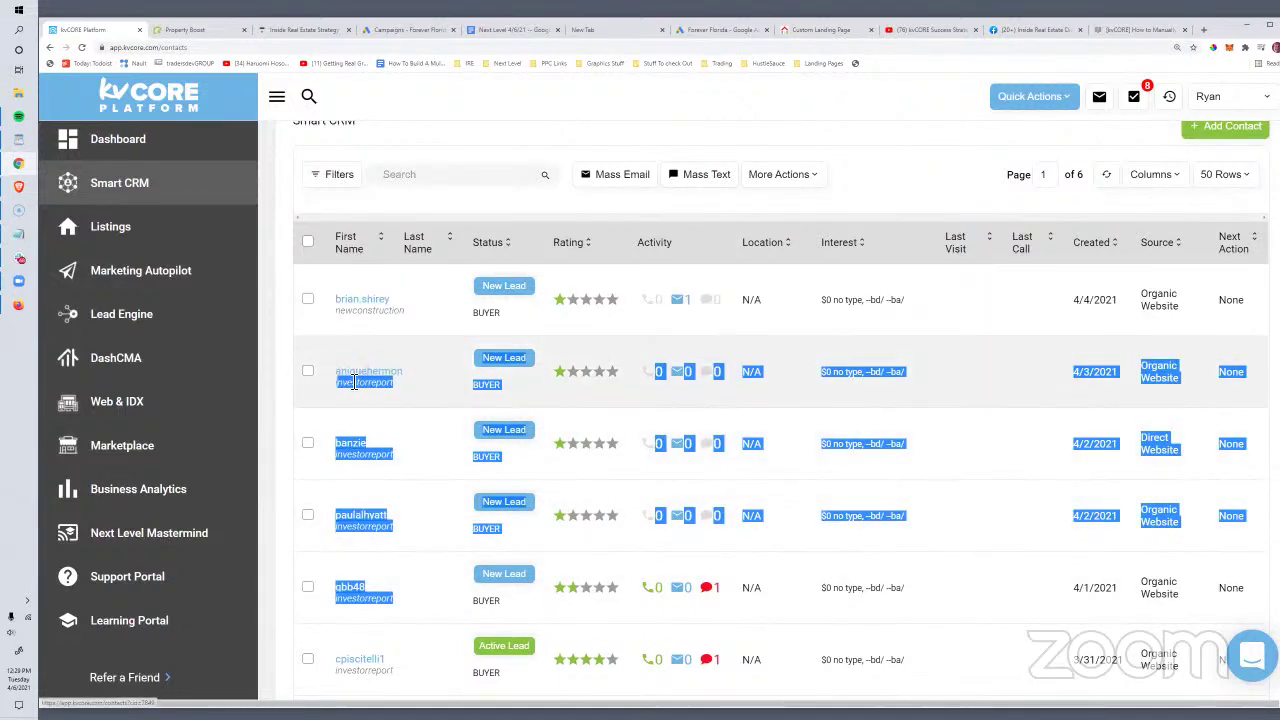
left_click(354, 371)
left_click(361, 372)
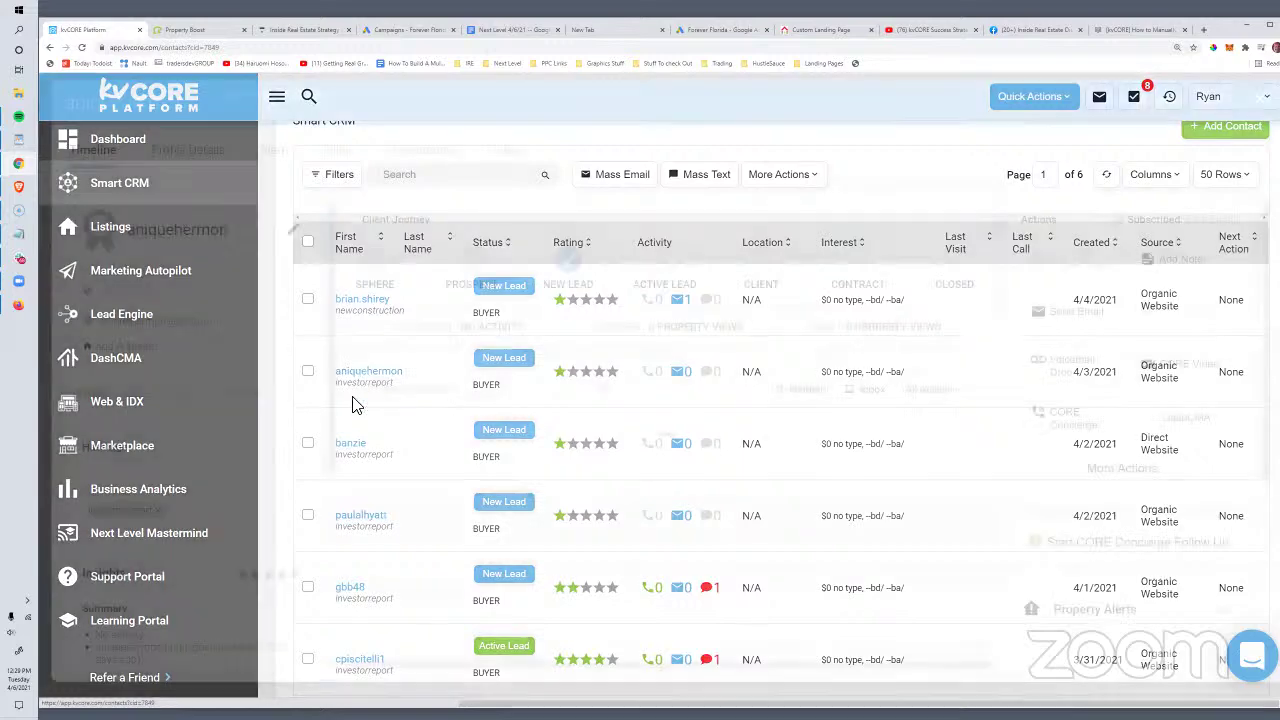
scroll(210, 375, "down", 3)
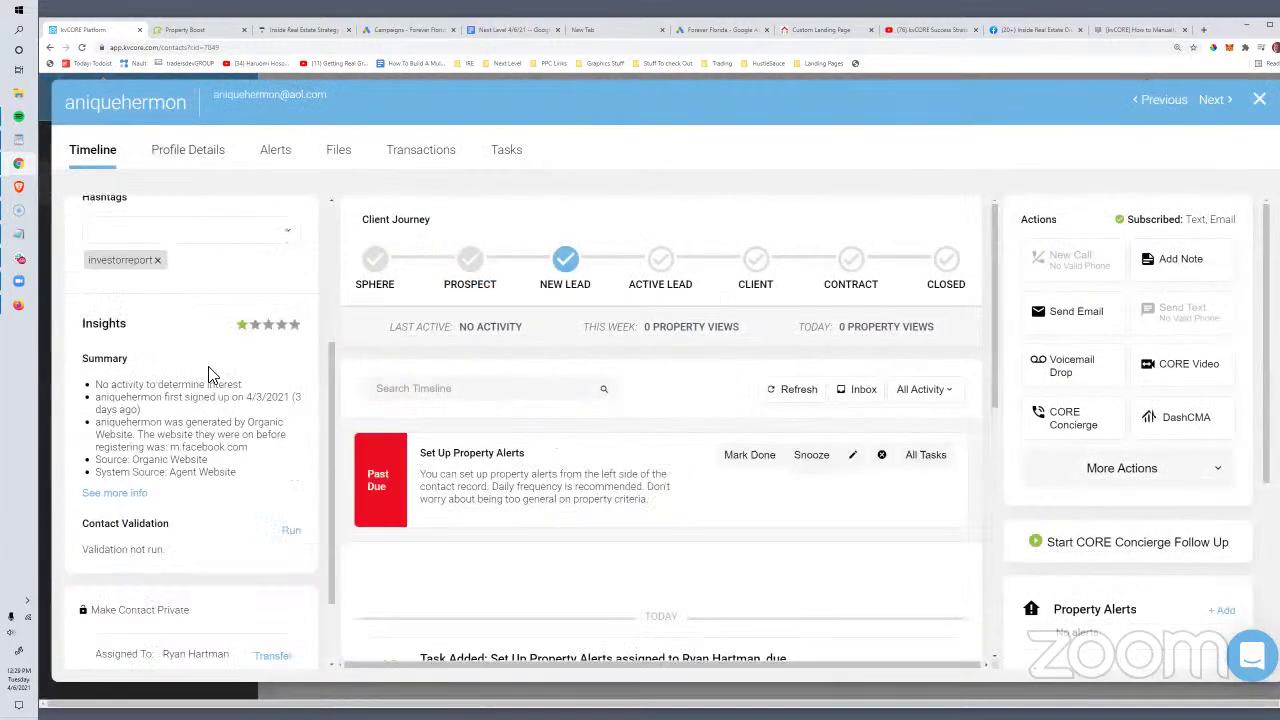
scroll(210, 375, "down", 1)
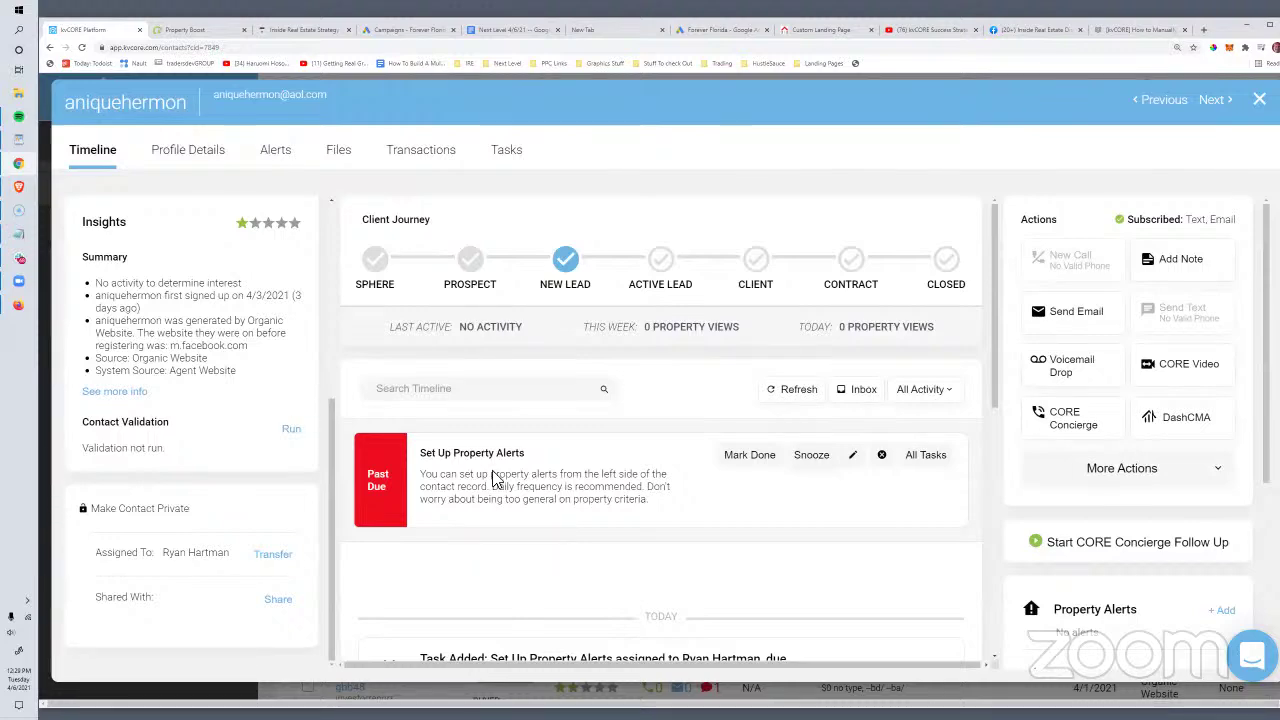
scroll(494, 480, "down", 1)
left_click_drag(420, 354, 514, 364)
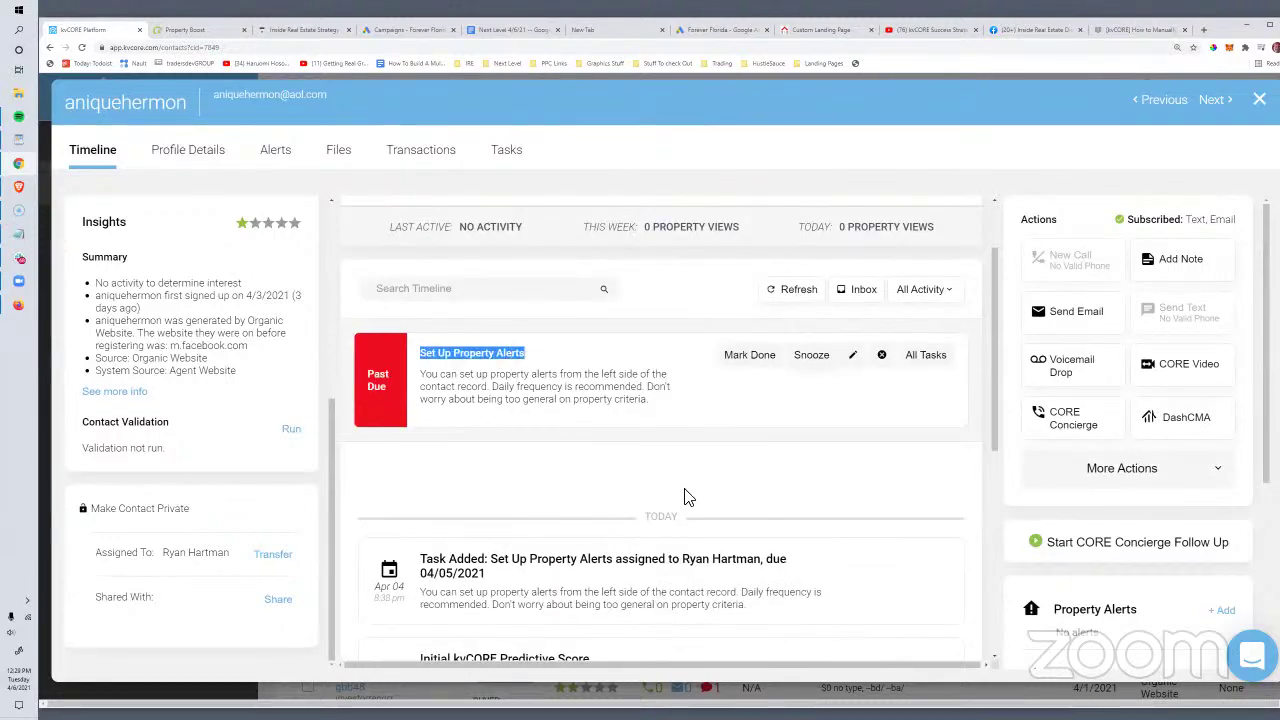
scroll(685, 497, "down", 5)
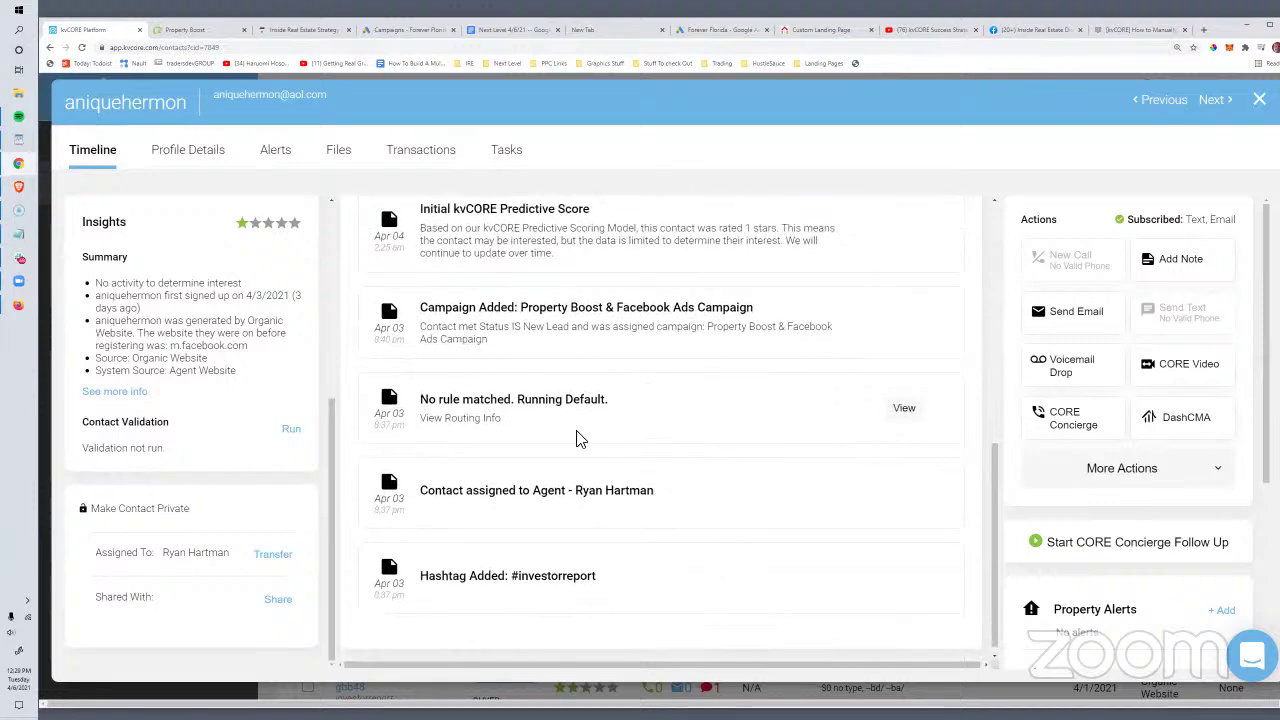
scroll(578, 438, "up", 5)
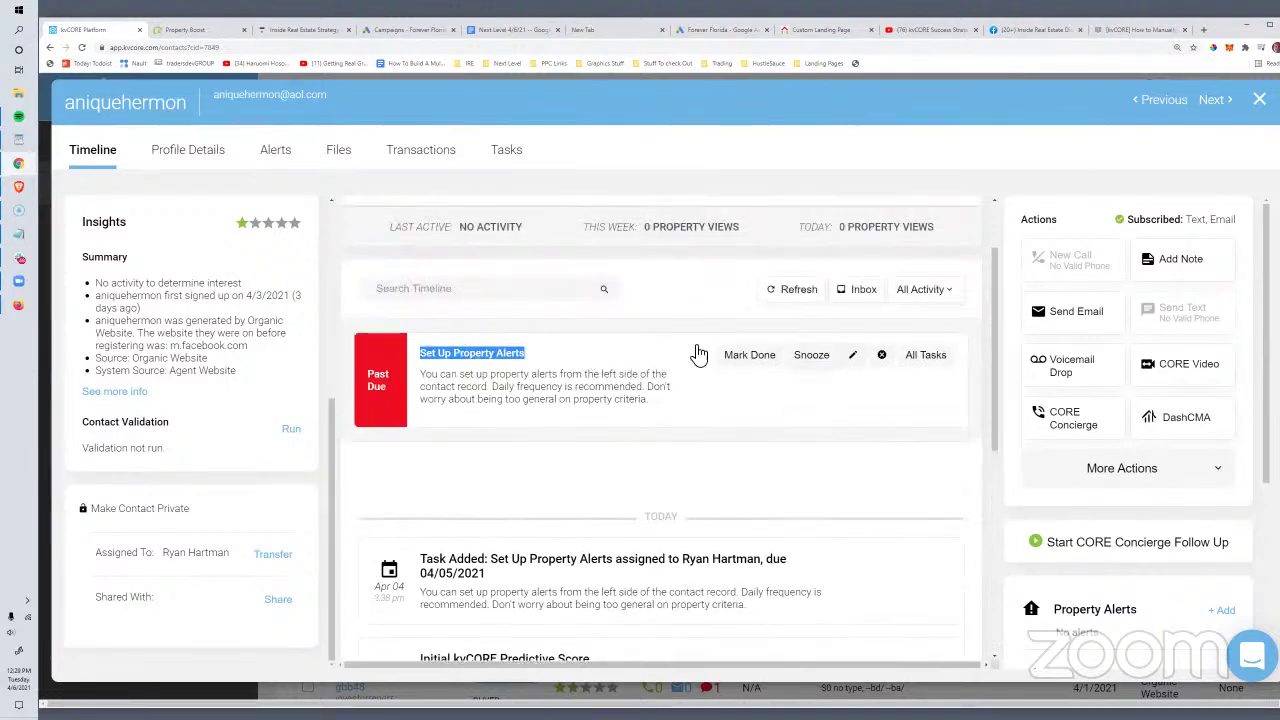
left_click(524, 357)
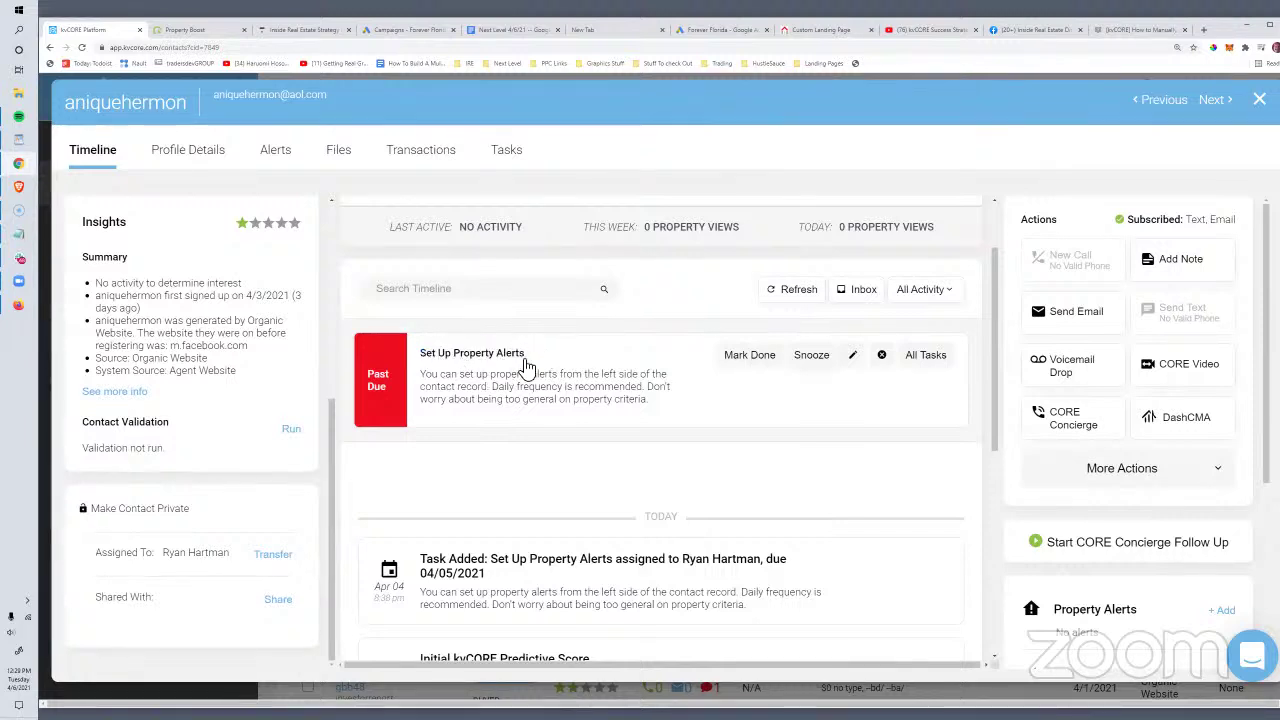
left_click(818, 360)
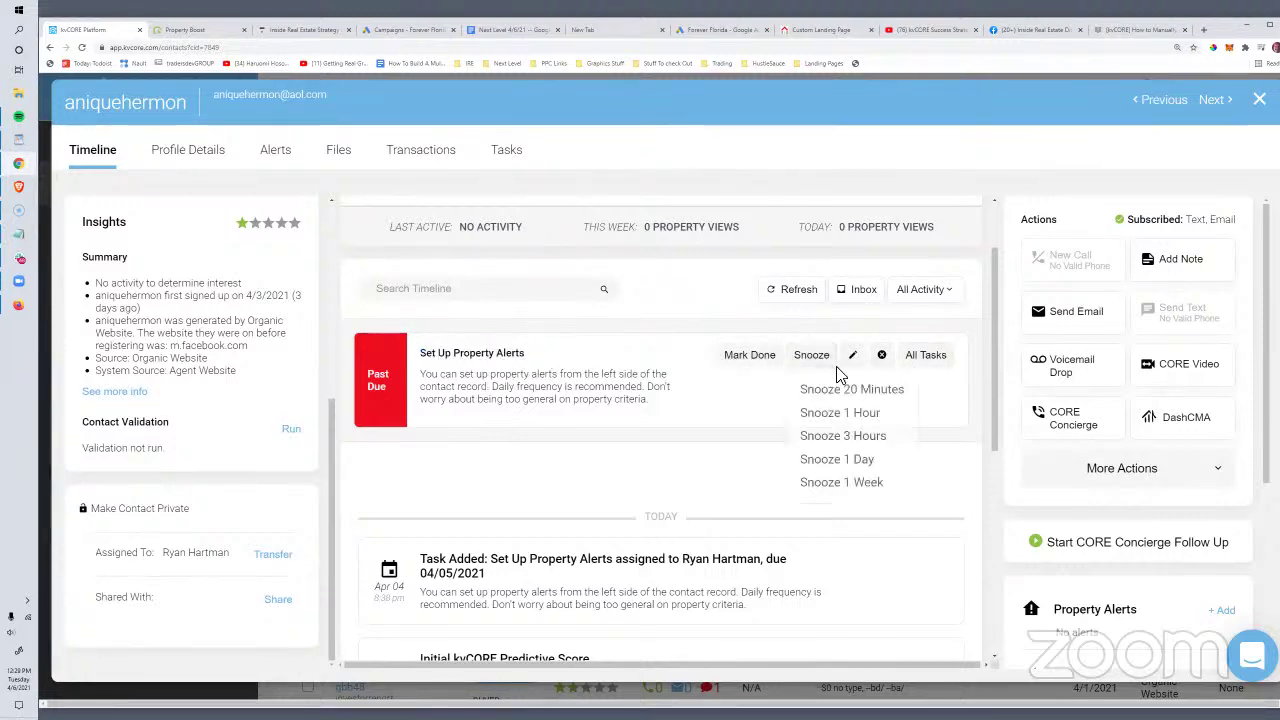
left_click(860, 437)
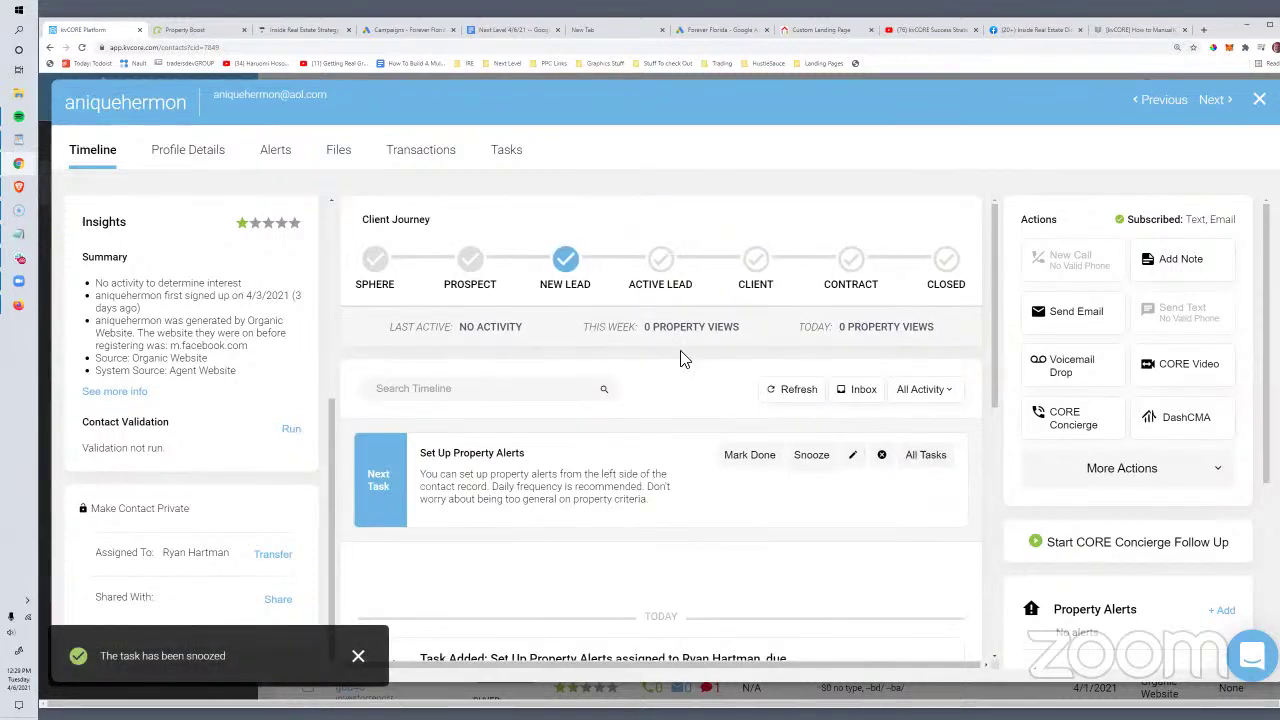
scroll(604, 470, "down", 10)
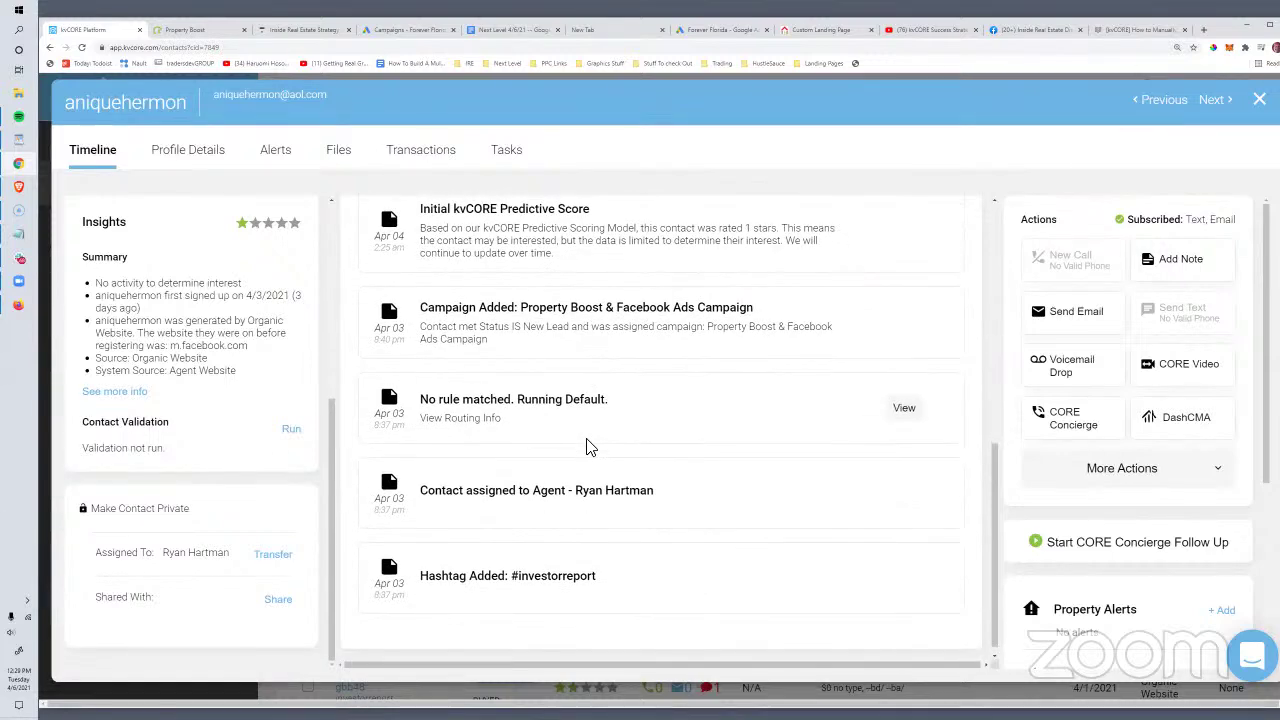
scroll(560, 425, "up", 1)
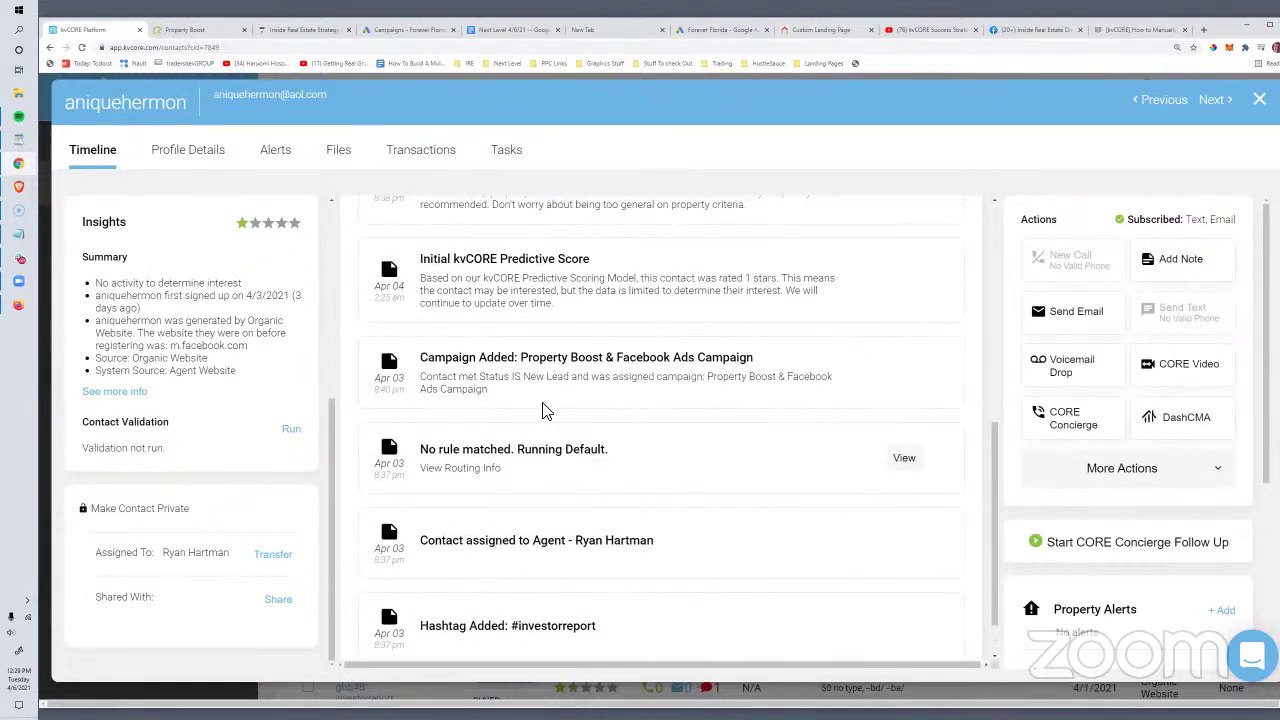
scroll(540, 405, "up", 3)
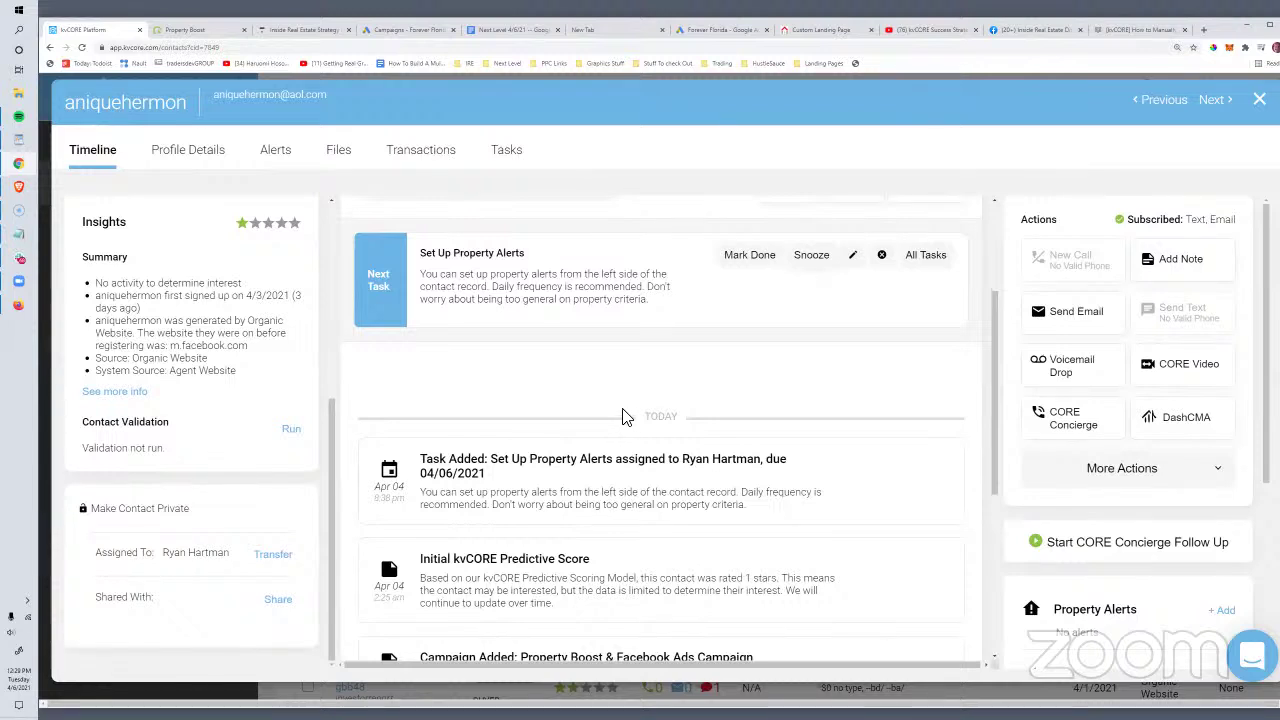
scroll(608, 410, "up", 2)
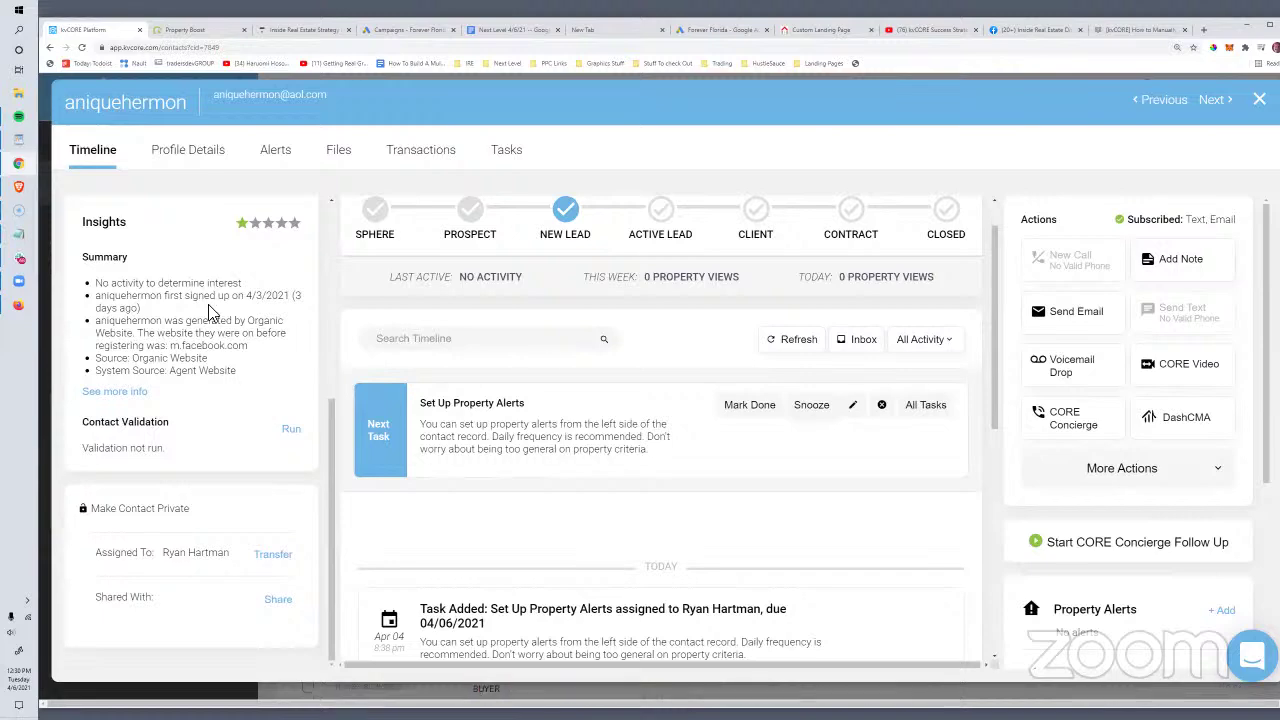
Step: Close the lead's record and scan the lead names in the Smart CRM contacts list
left_click(1259, 99)
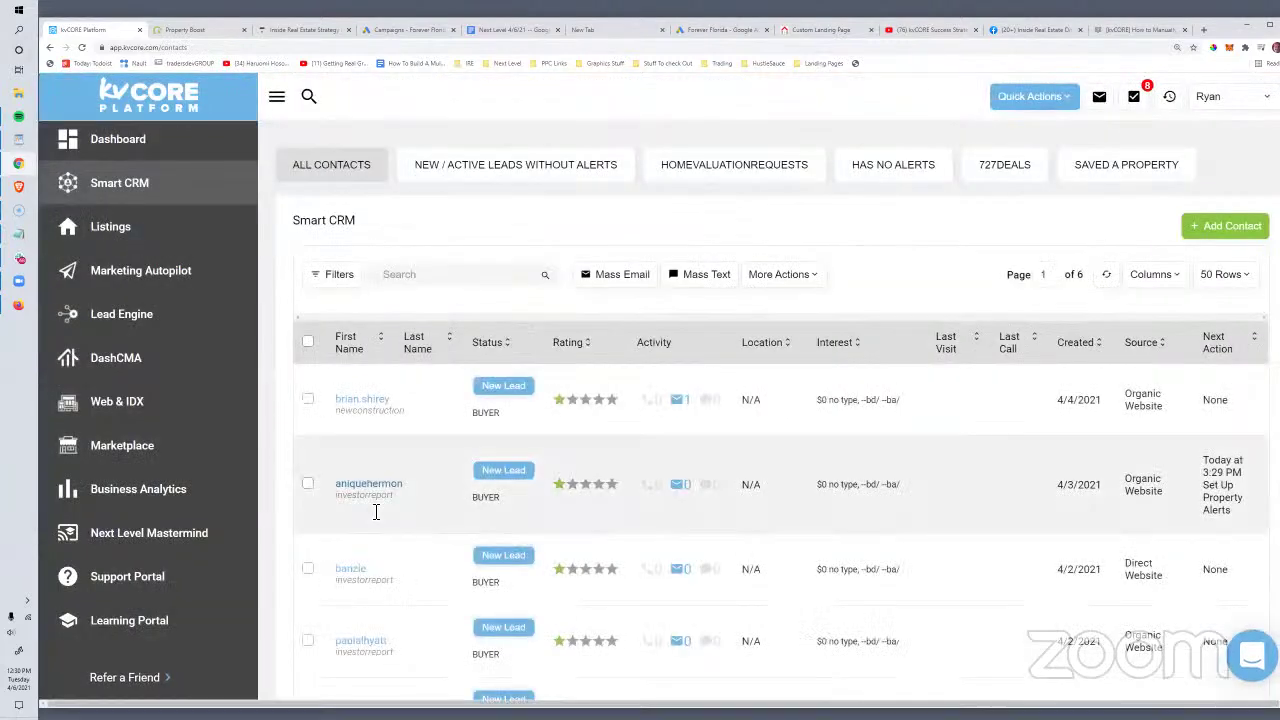
scroll(372, 505, "down", 2)
scroll(372, 515, "down", 4)
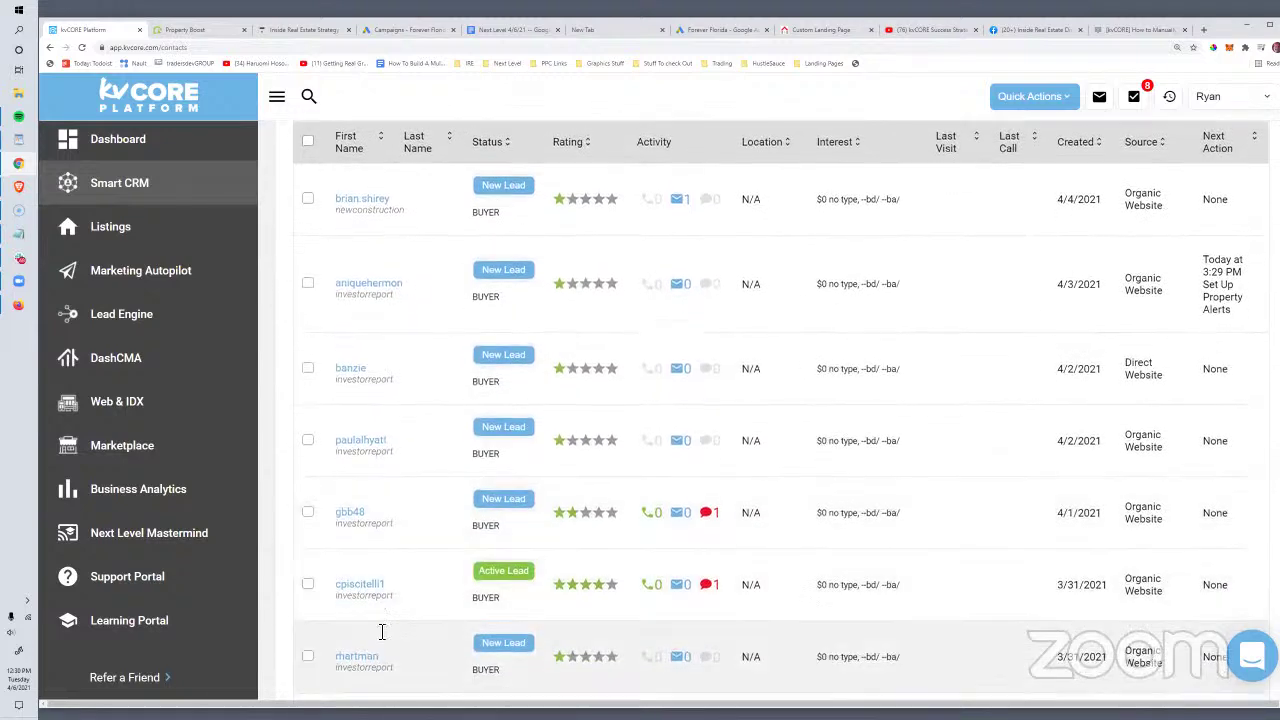
scroll(425, 550, "up", 3)
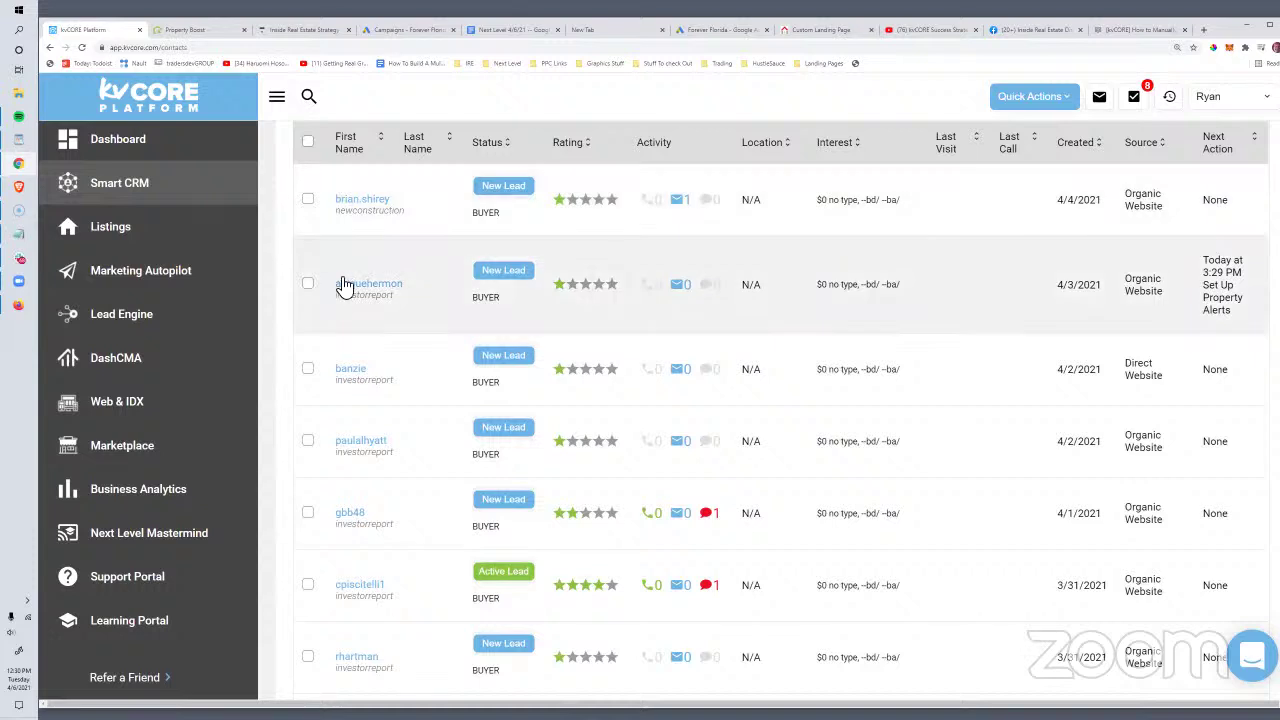
left_click_drag(337, 289, 404, 287)
left_click_drag(368, 369, 336, 369)
left_click_drag(388, 441, 338, 442)
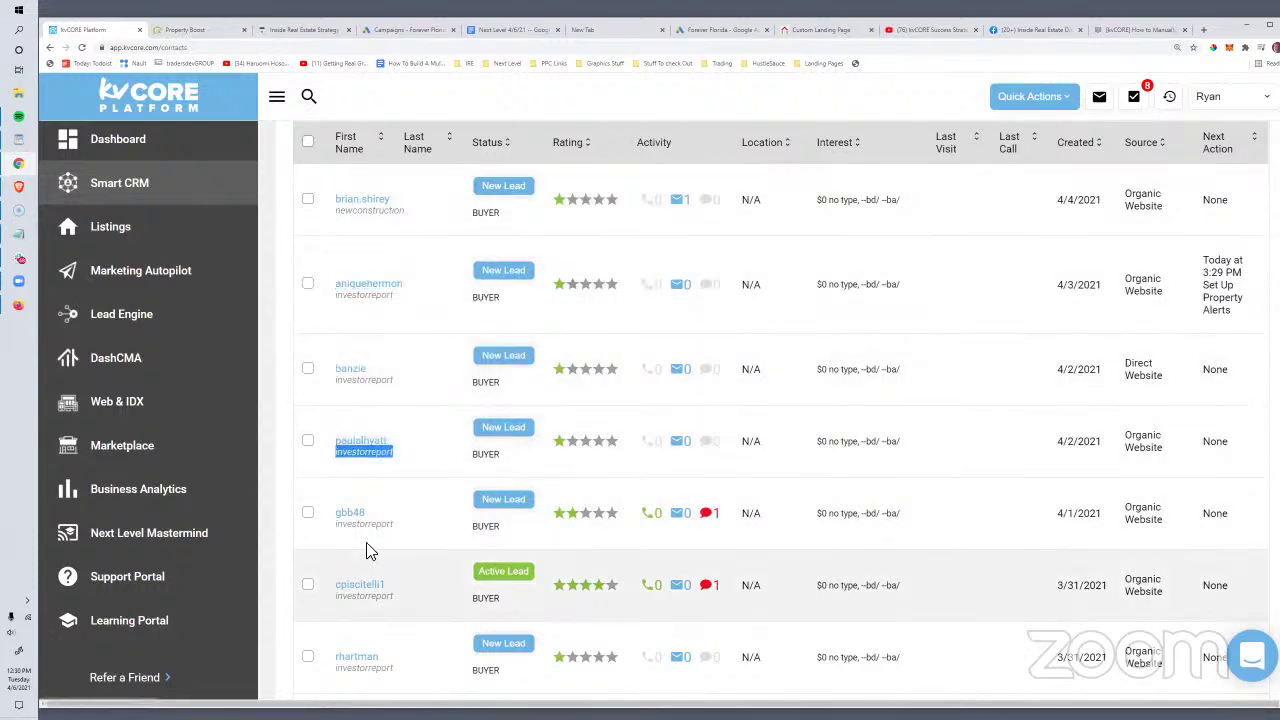
left_click_drag(370, 513, 343, 513)
left_click_drag(398, 587, 337, 584)
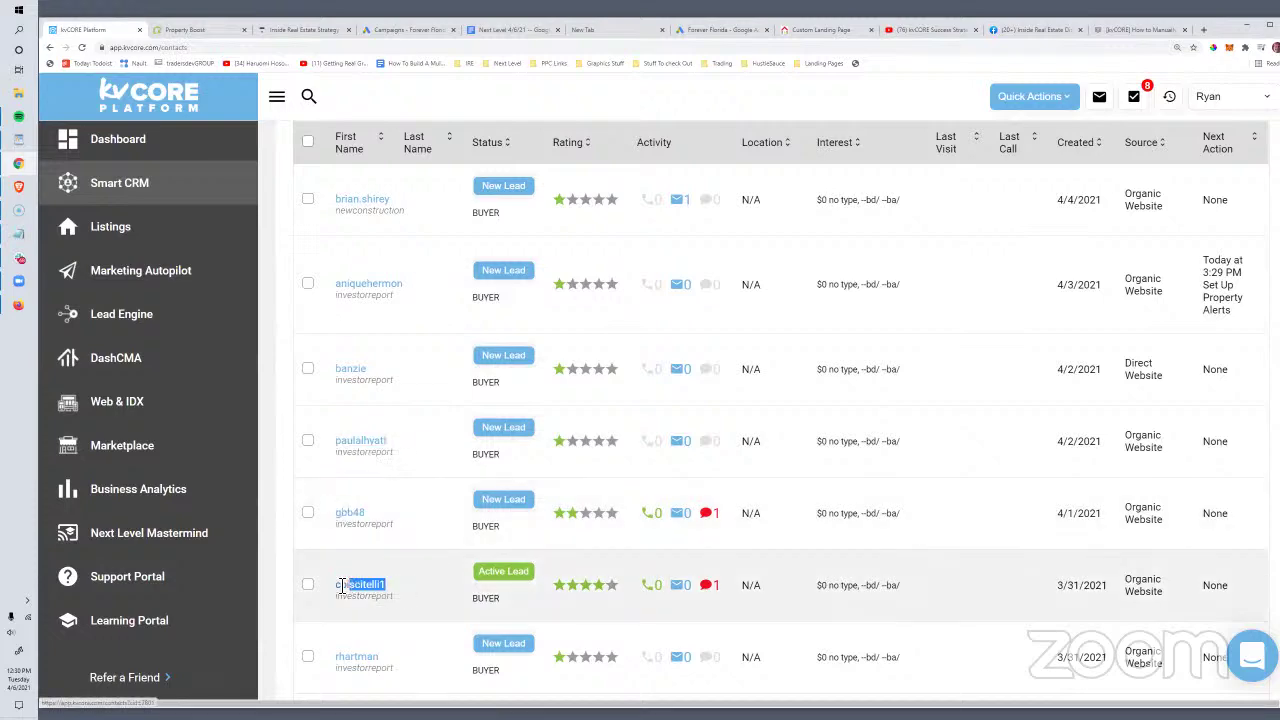
scroll(770, 535, "down", 1)
scroll(770, 535, "down", 1)
scroll(770, 535, "up", 4)
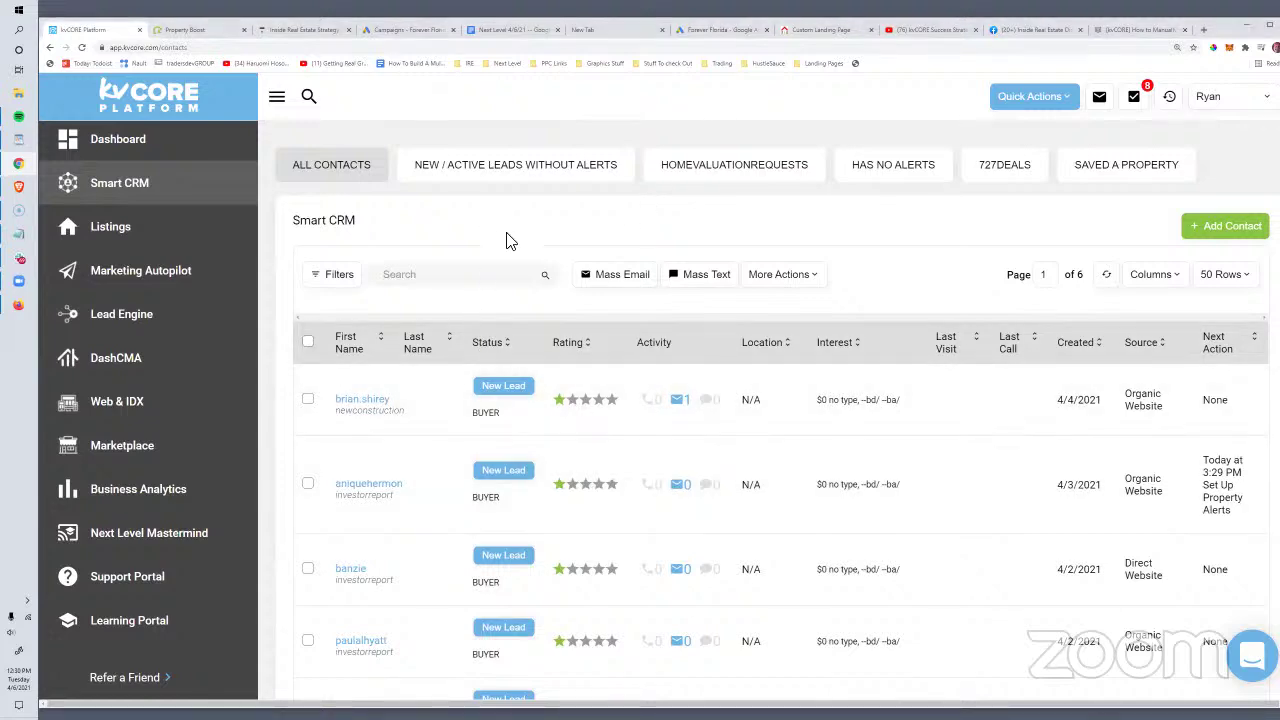
Step: Scroll the contacts list once more, then bring up the Google Ads search campaigns list
scroll(506, 238, "down", 2)
scroll(506, 240, "up", 2)
left_click_drag(360, 222, 310, 222)
scroll(468, 225, "down", 15)
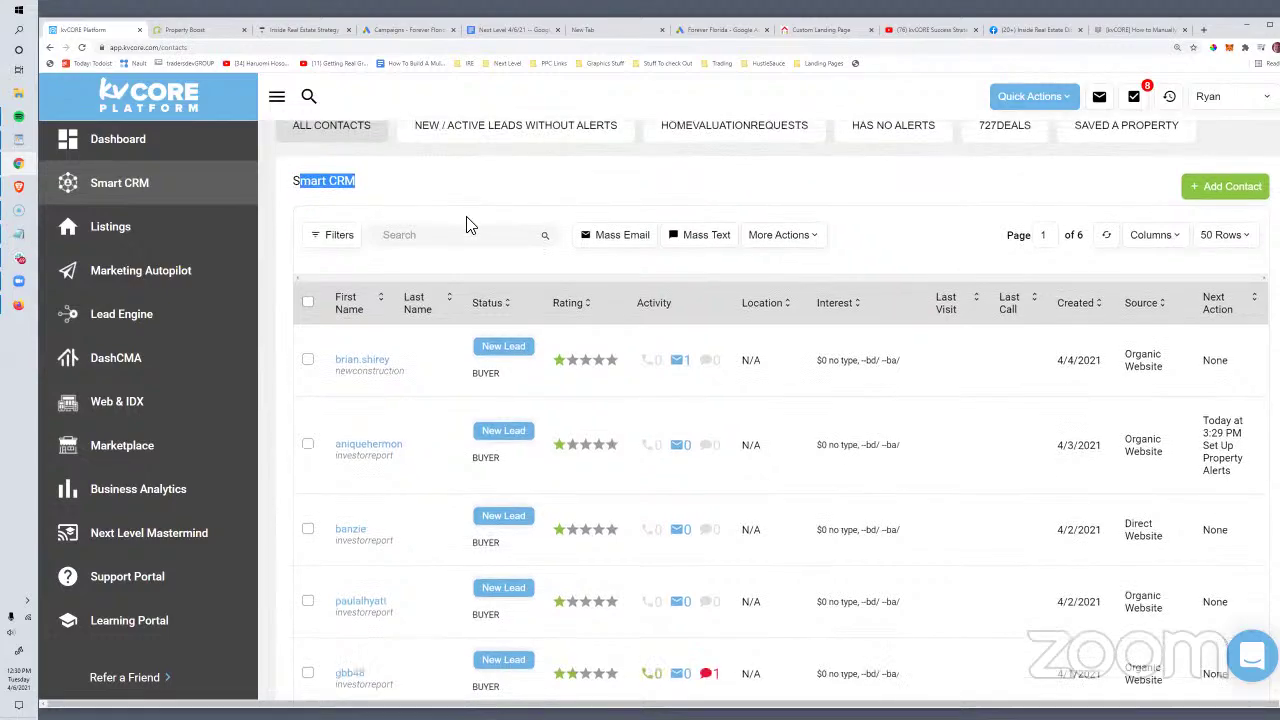
scroll(502, 225, "down", 4)
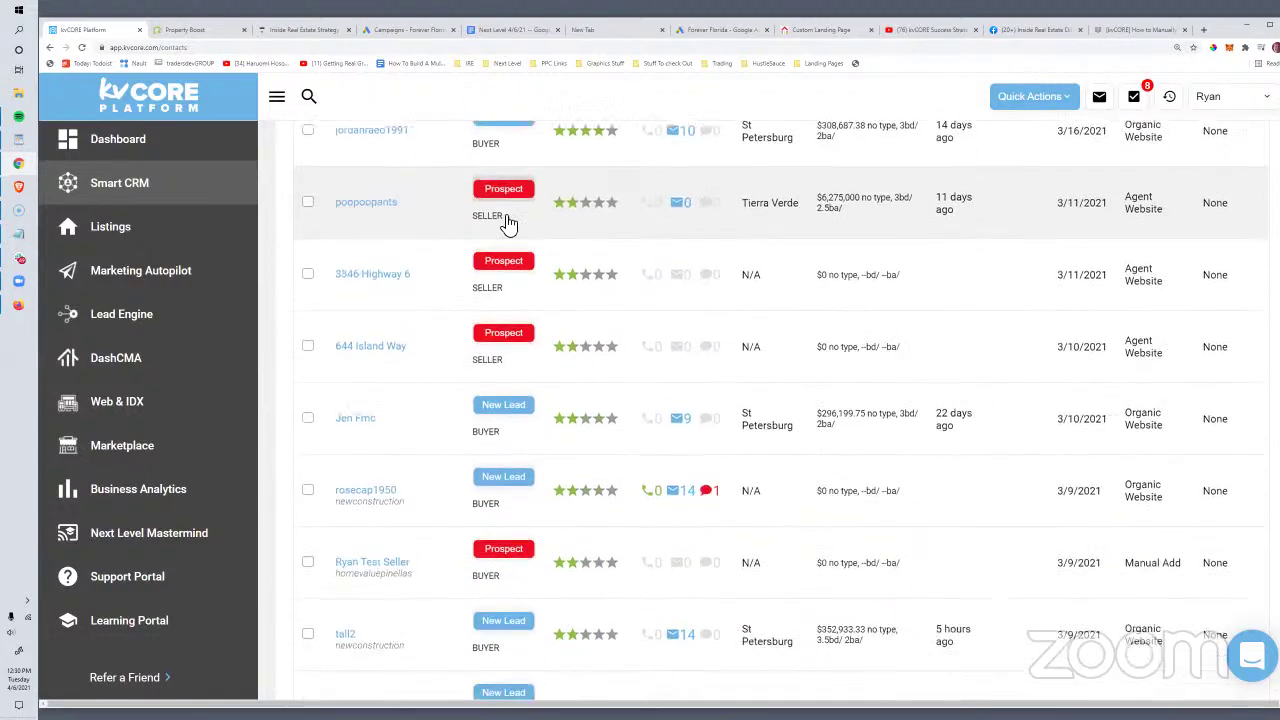
scroll(505, 224, "up", 7)
scroll(505, 225, "down", 4)
scroll(505, 222, "up", 12)
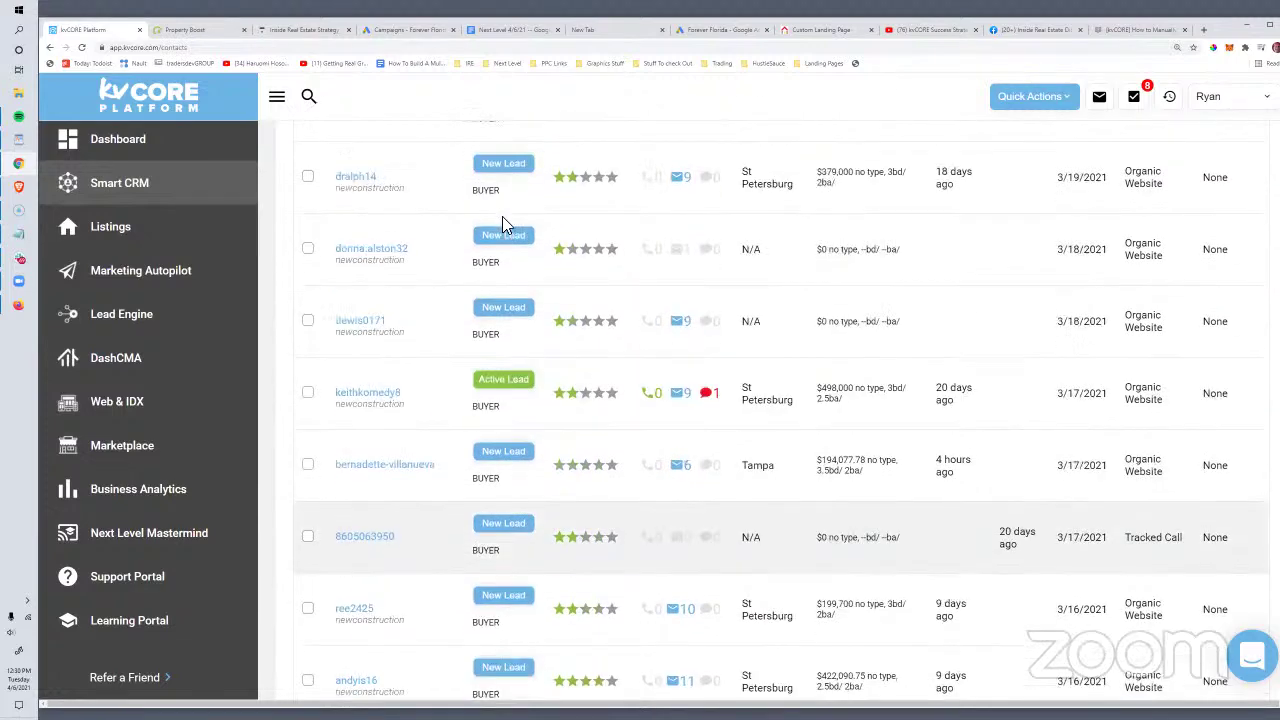
scroll(588, 317, "up", 5)
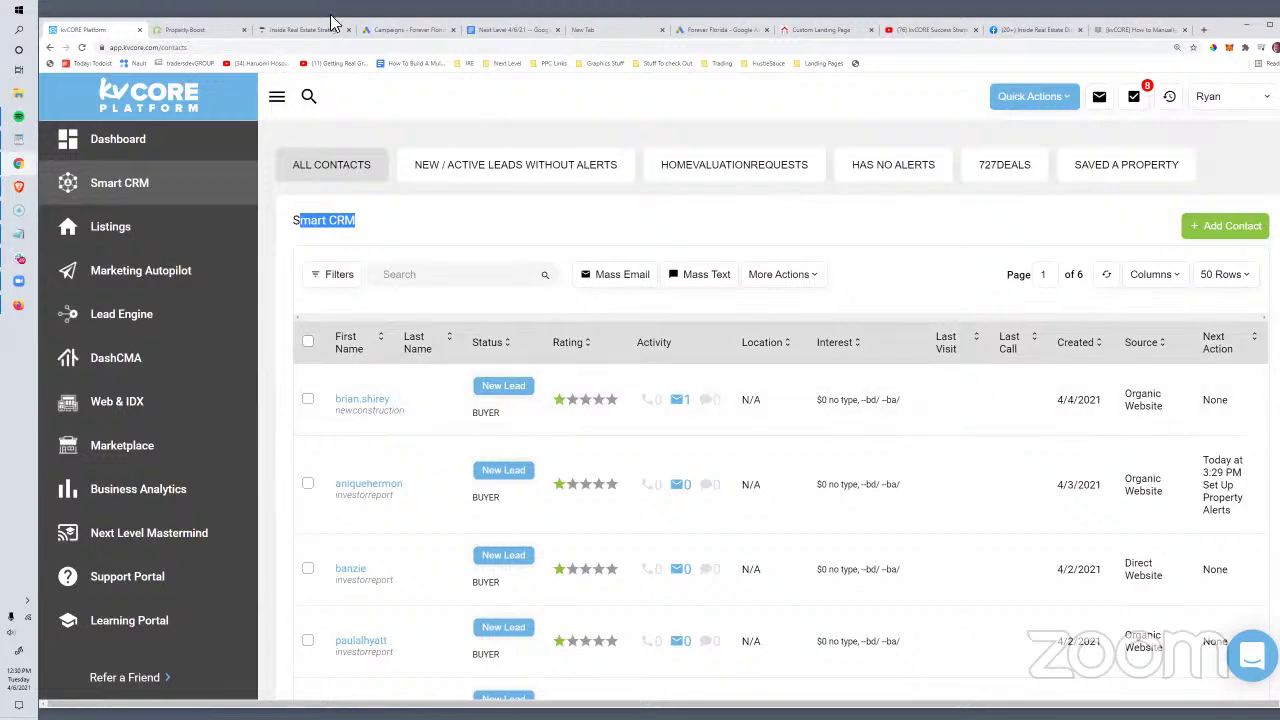
left_click(410, 31)
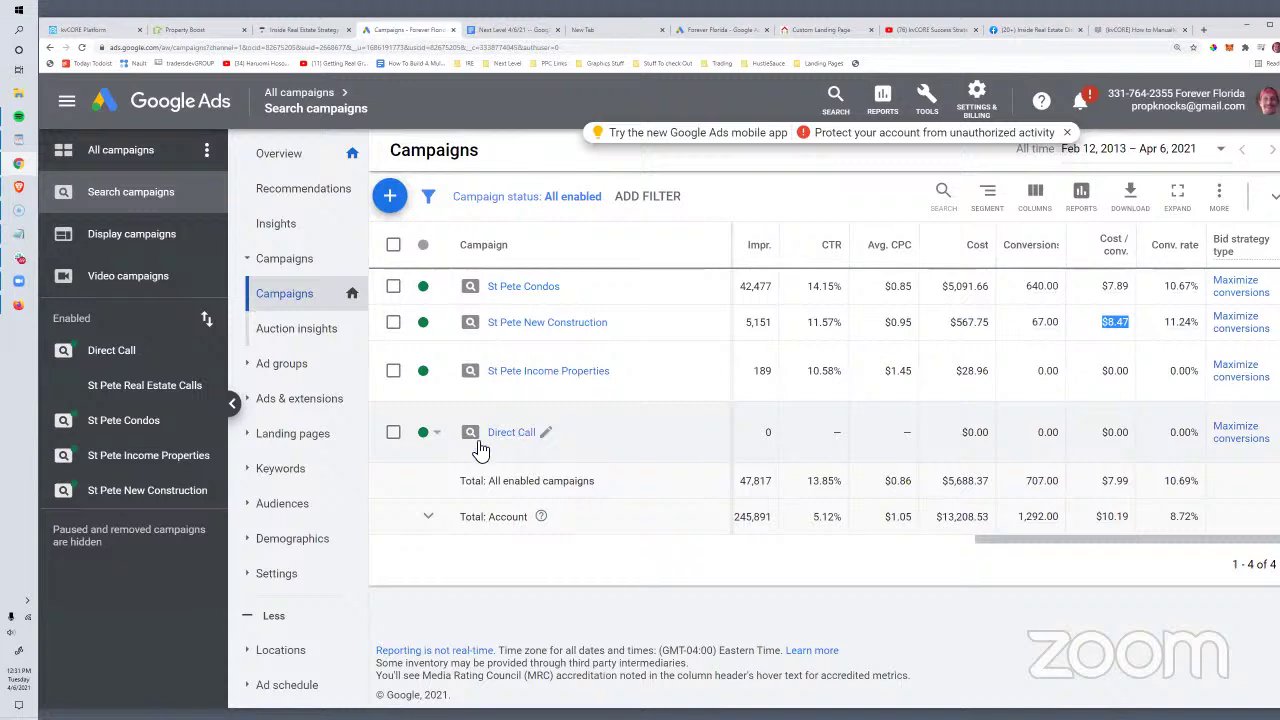
left_click_drag(485, 438, 500, 413)
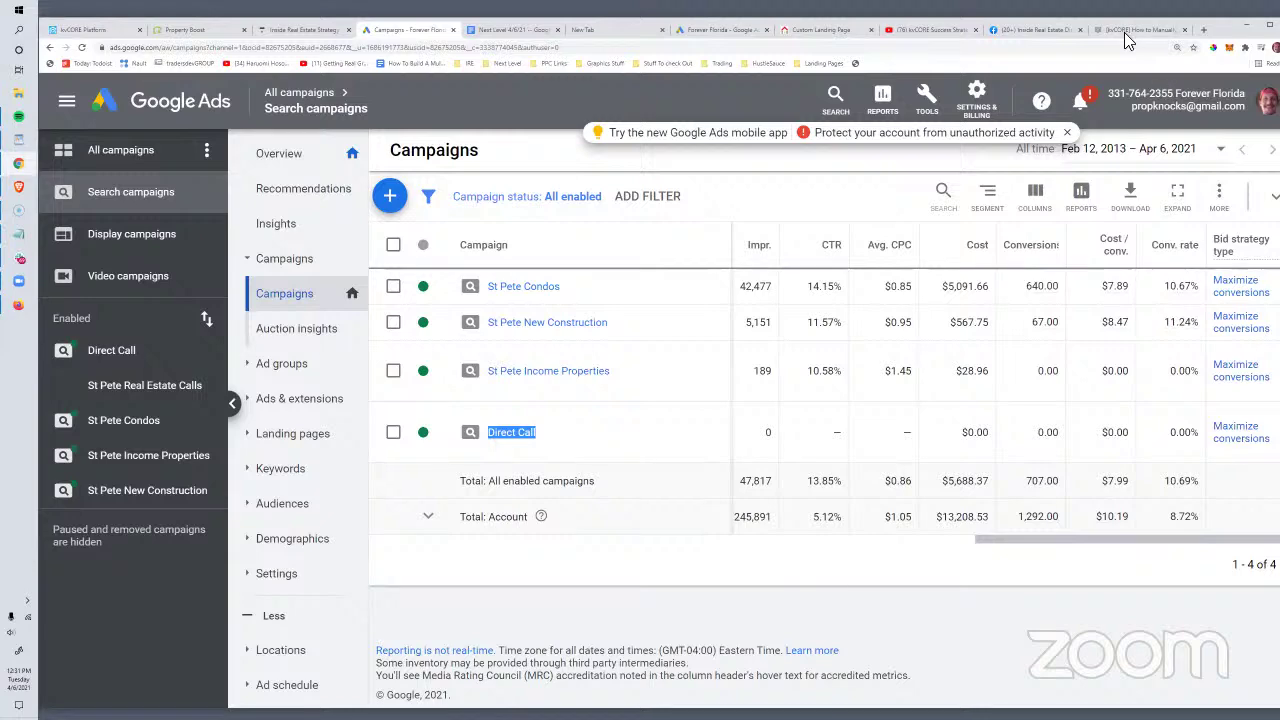
Step: Search 'snapchat ads' in a new tab and start creating an ad from Snapchat's Advertising page
left_click(1203, 29)
type("sn")
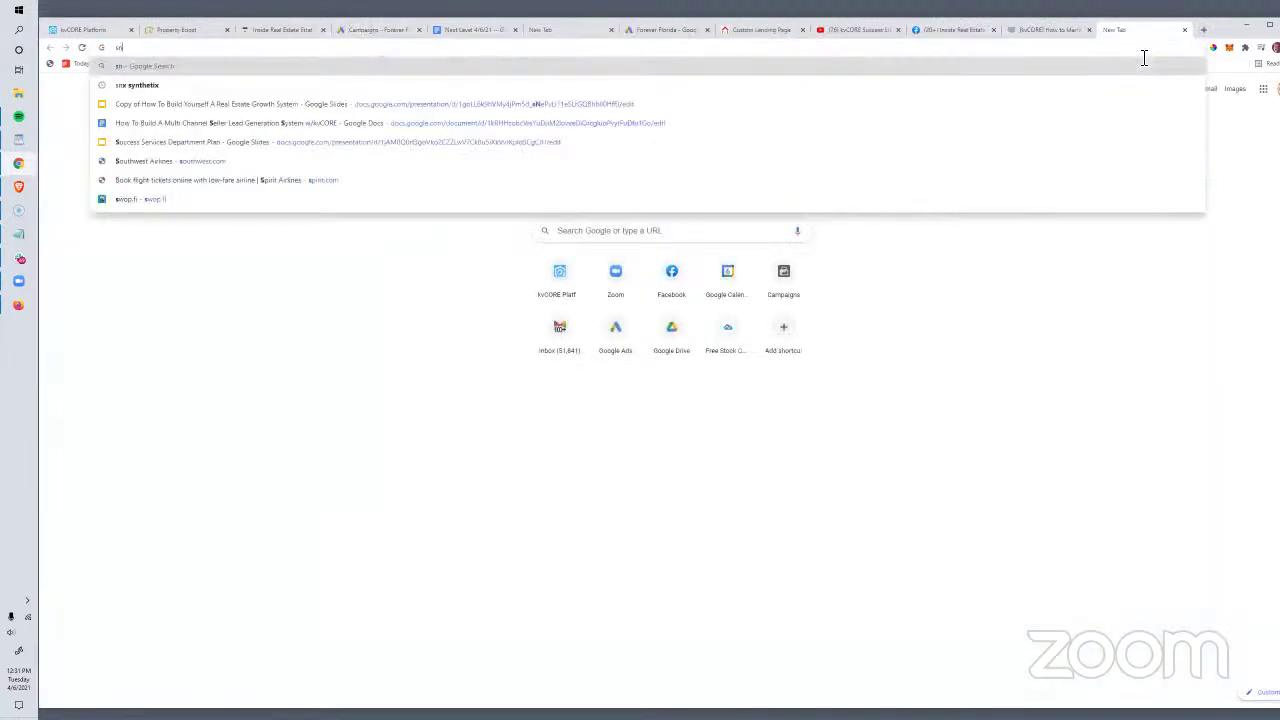
type("apchat ads")
key("Return")
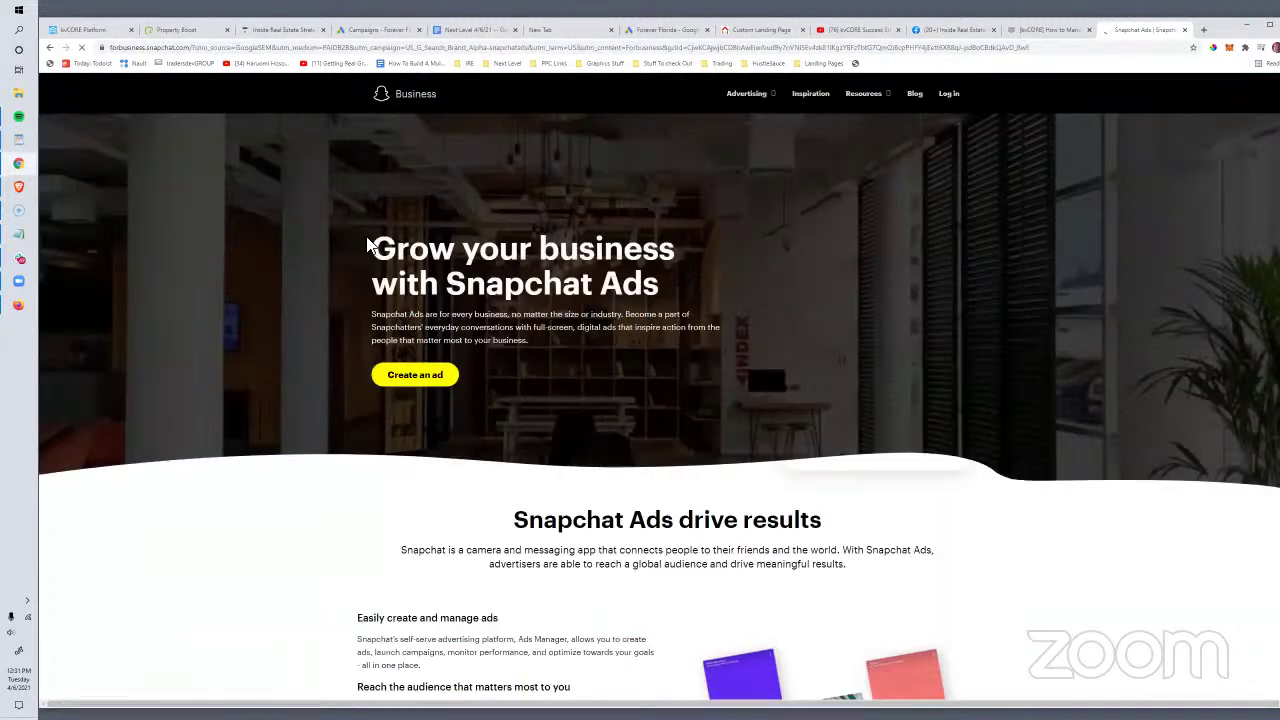
left_click(748, 98)
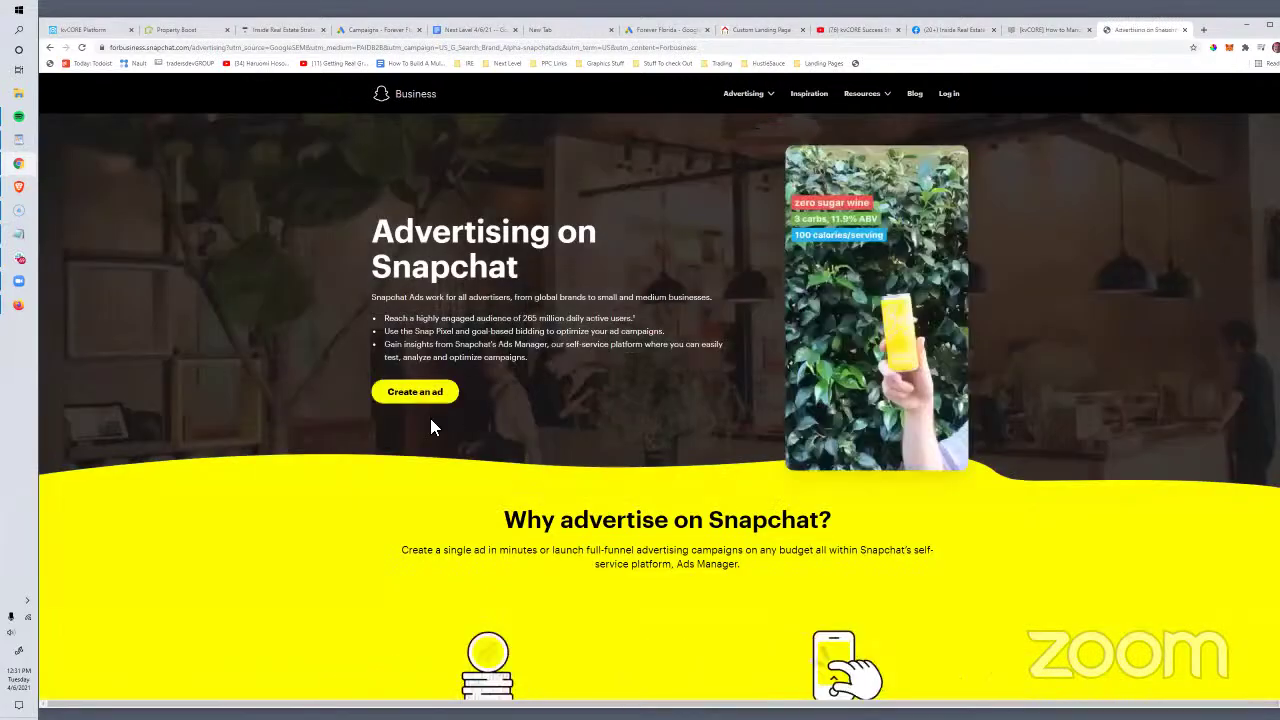
left_click(428, 399)
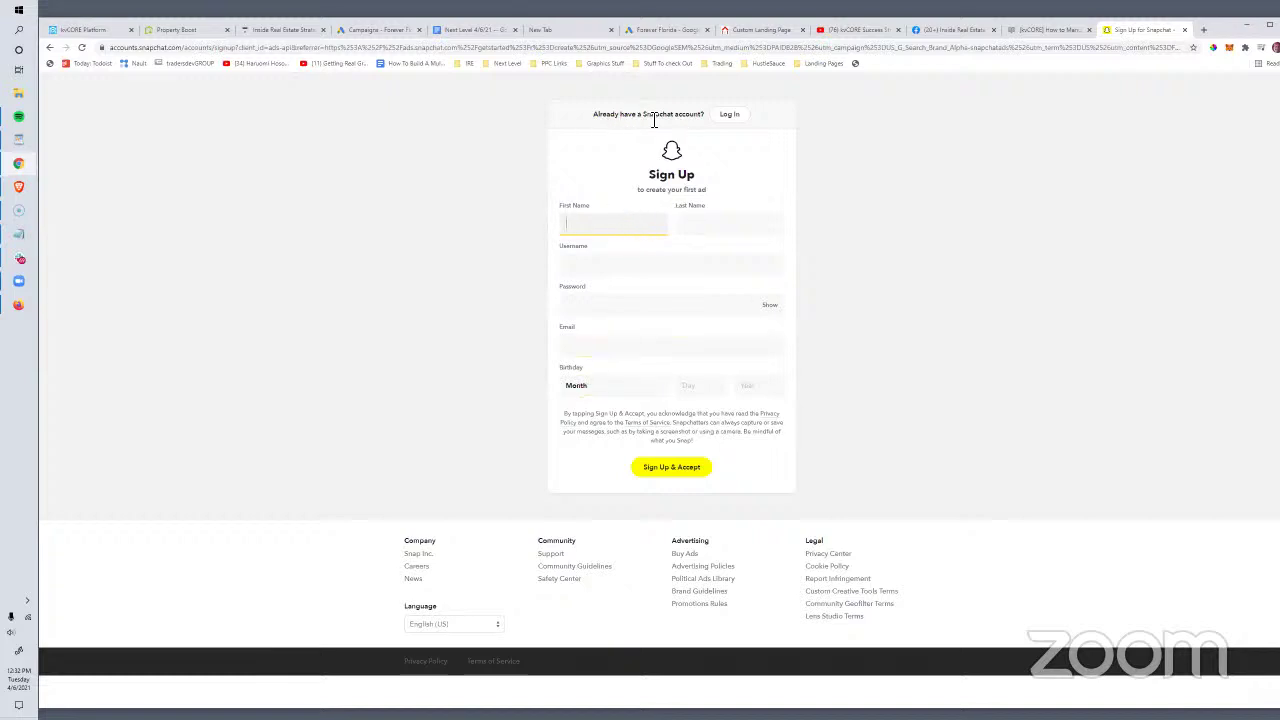
Step: Try logging in to Snapchat Ads with the account e-mail and password, which are rejected
left_click_drag(597, 120, 694, 117)
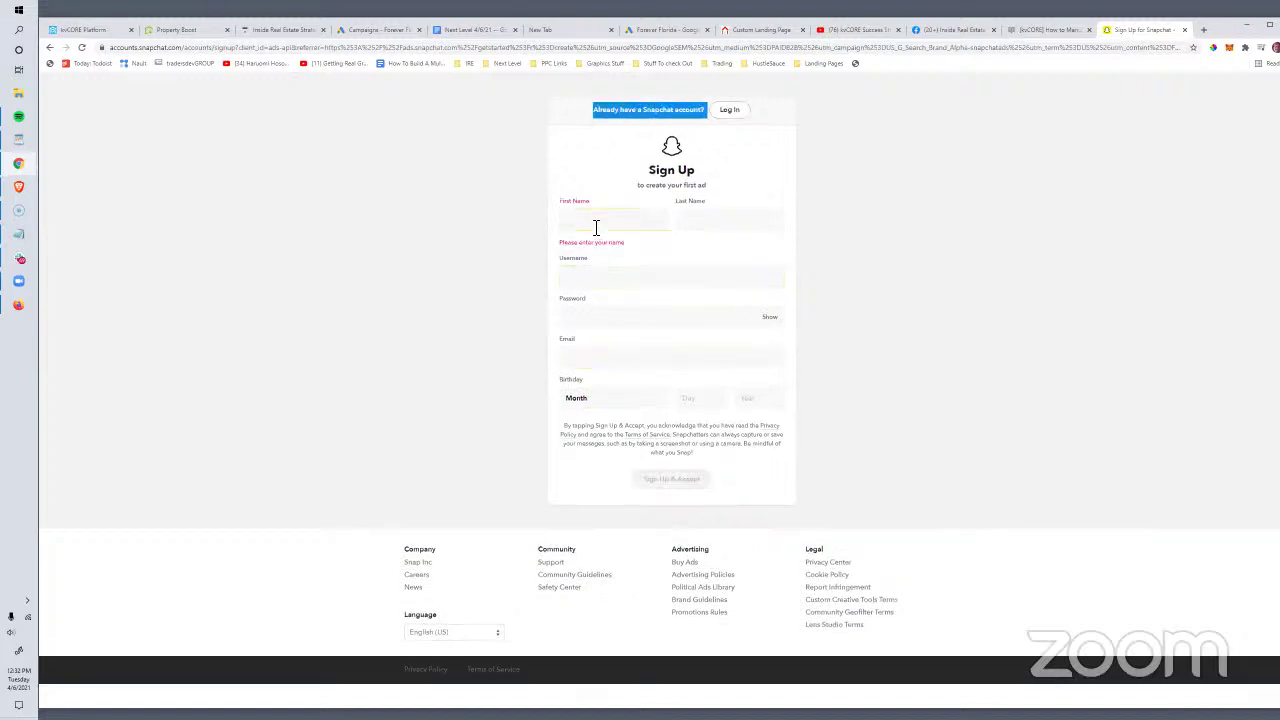
left_click(594, 226)
left_click(738, 113)
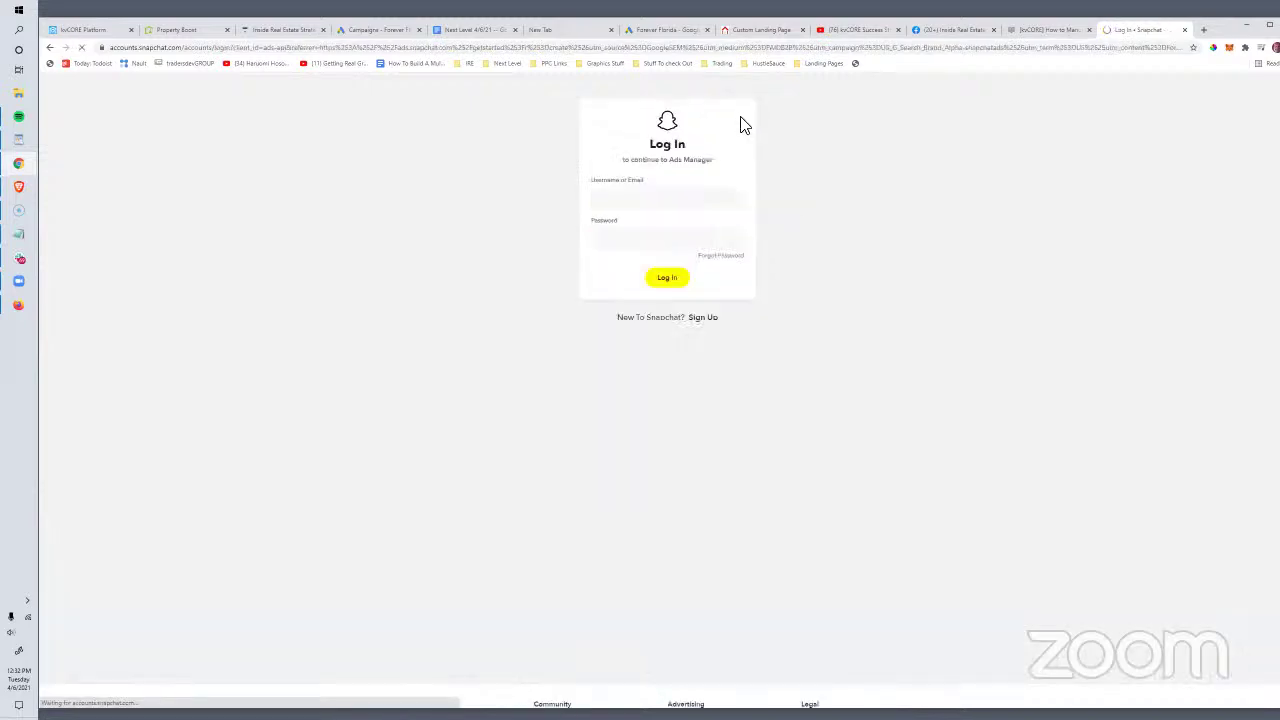
left_click(642, 195)
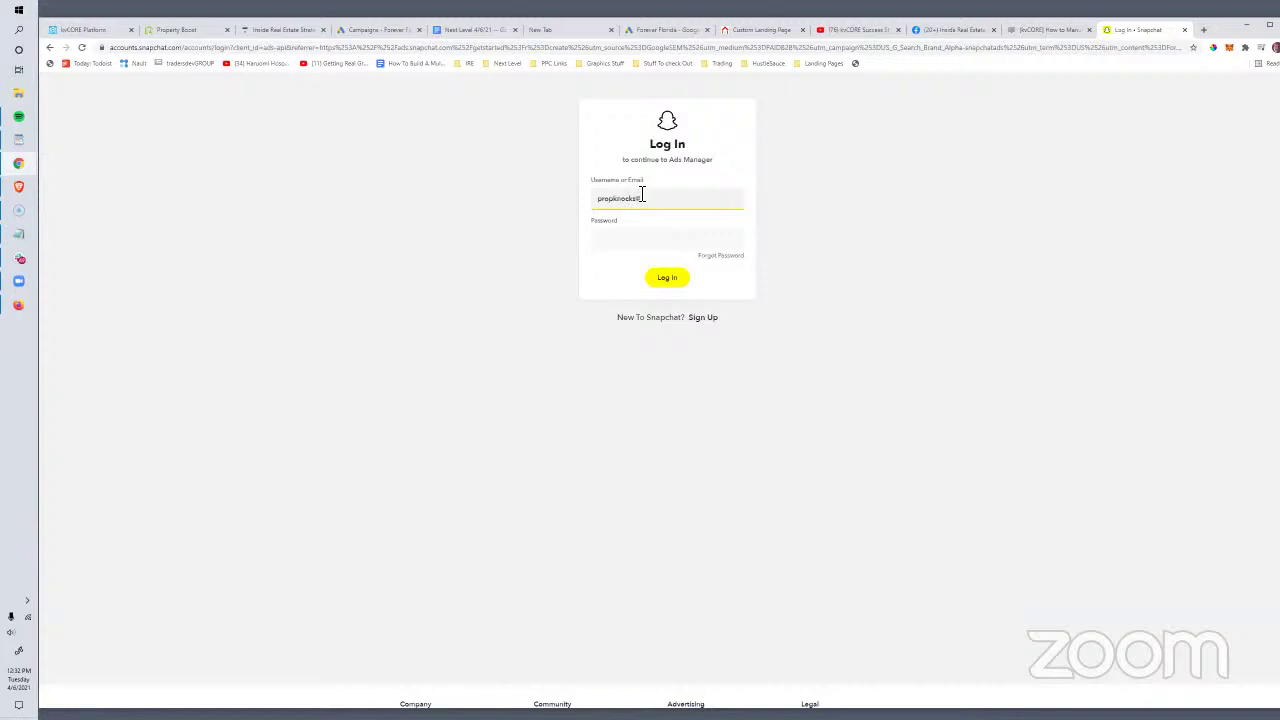
type(".com")
key("Tab")
type("**")
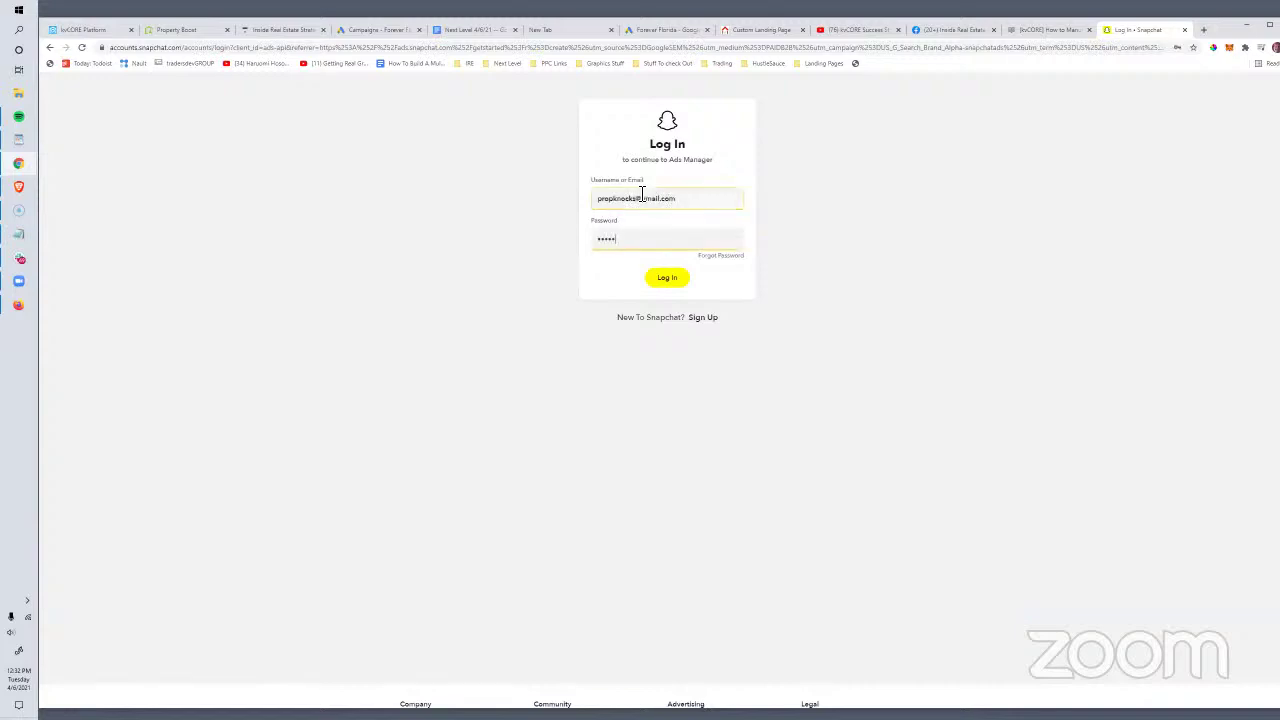
key("Return")
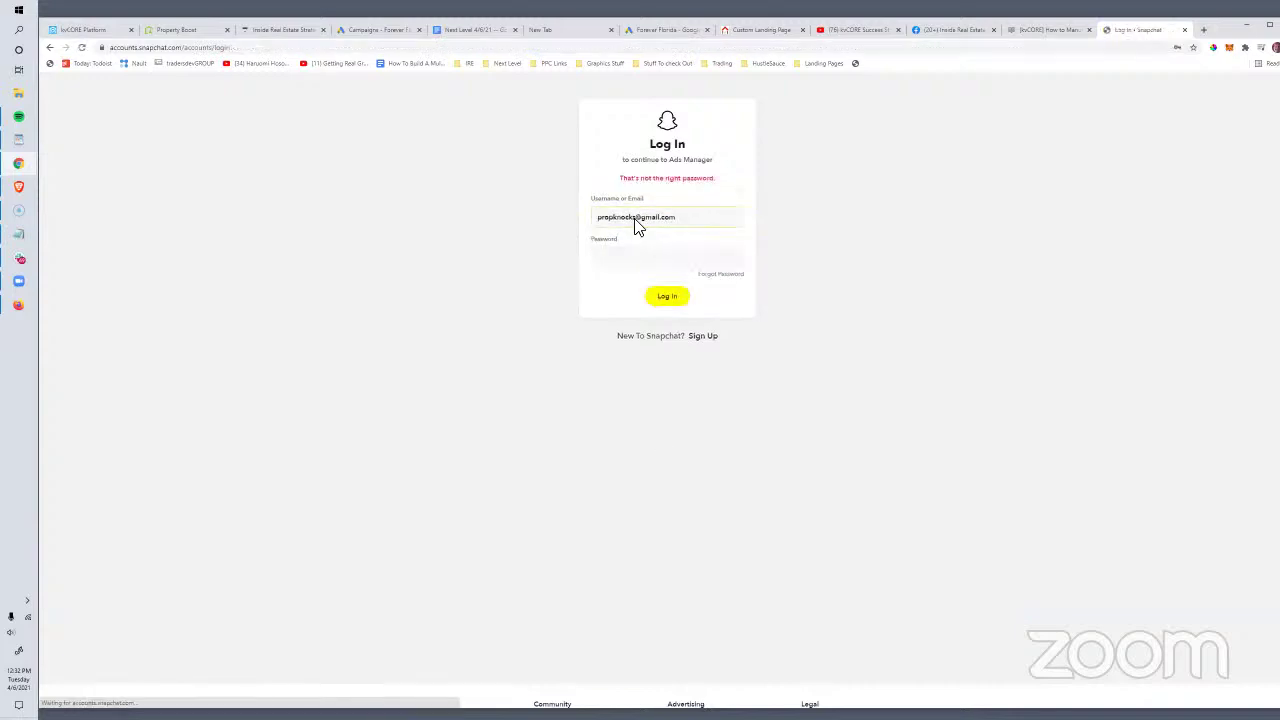
left_click_drag(694, 218, 482, 217)
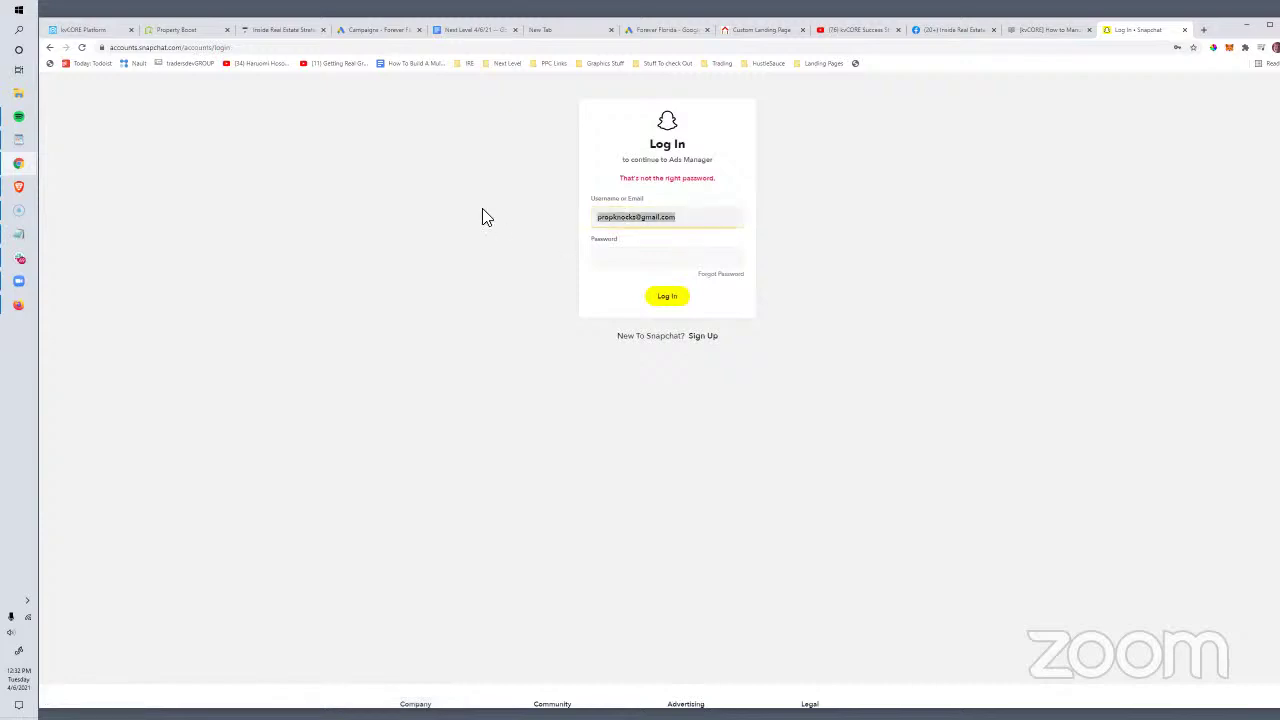
left_click(187, 47)
Step: Search 'tiktok ads platform' and open the TikTok For Business landing page
type("tiktok a")
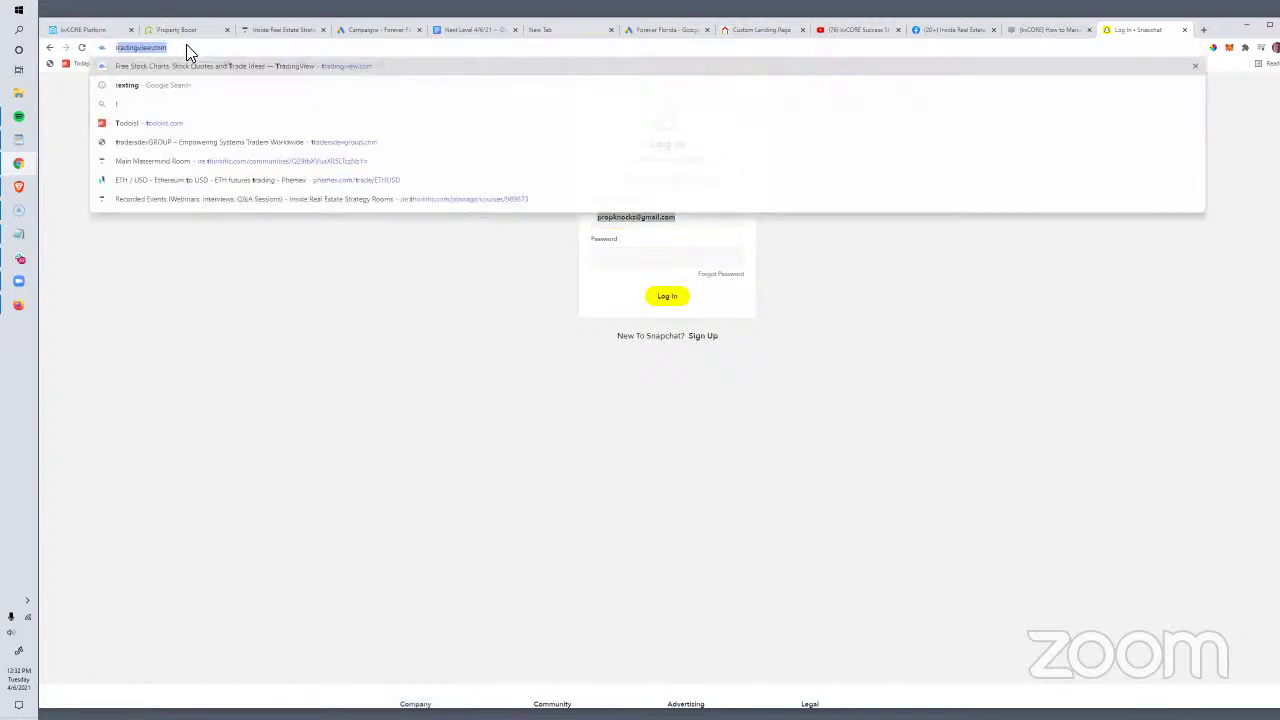
type("ds platform")
key("Return")
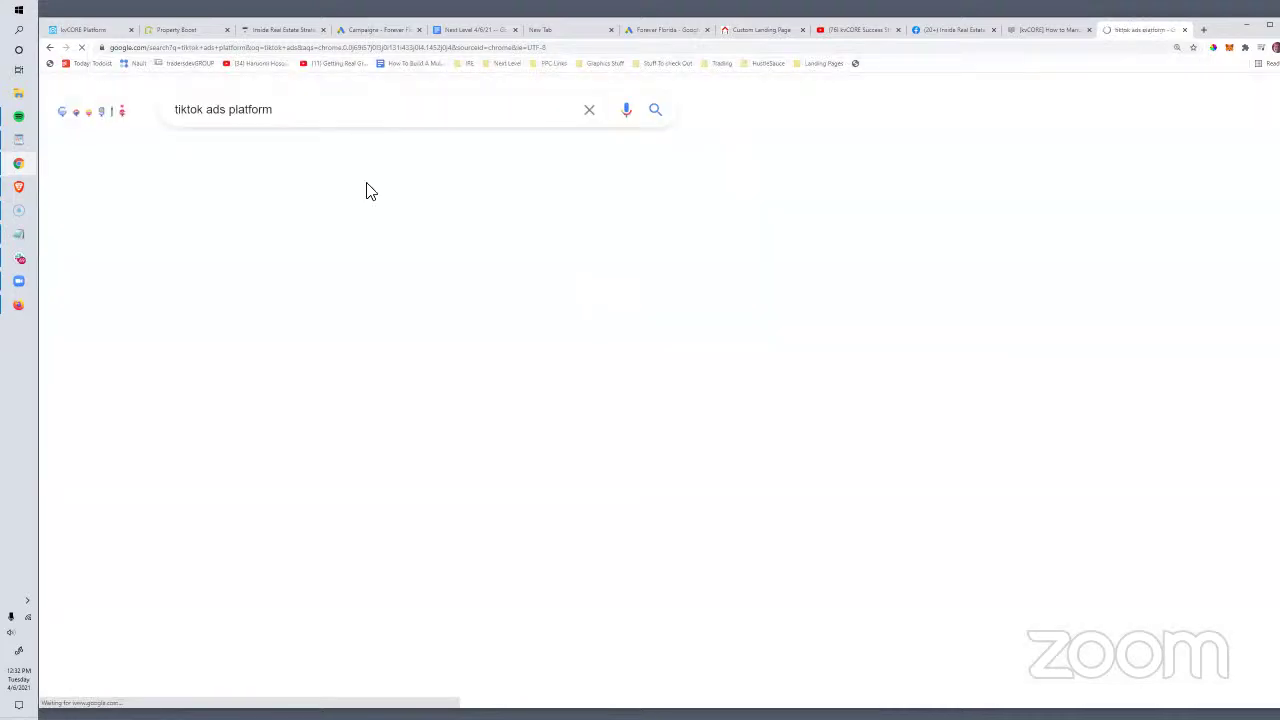
left_click(275, 240)
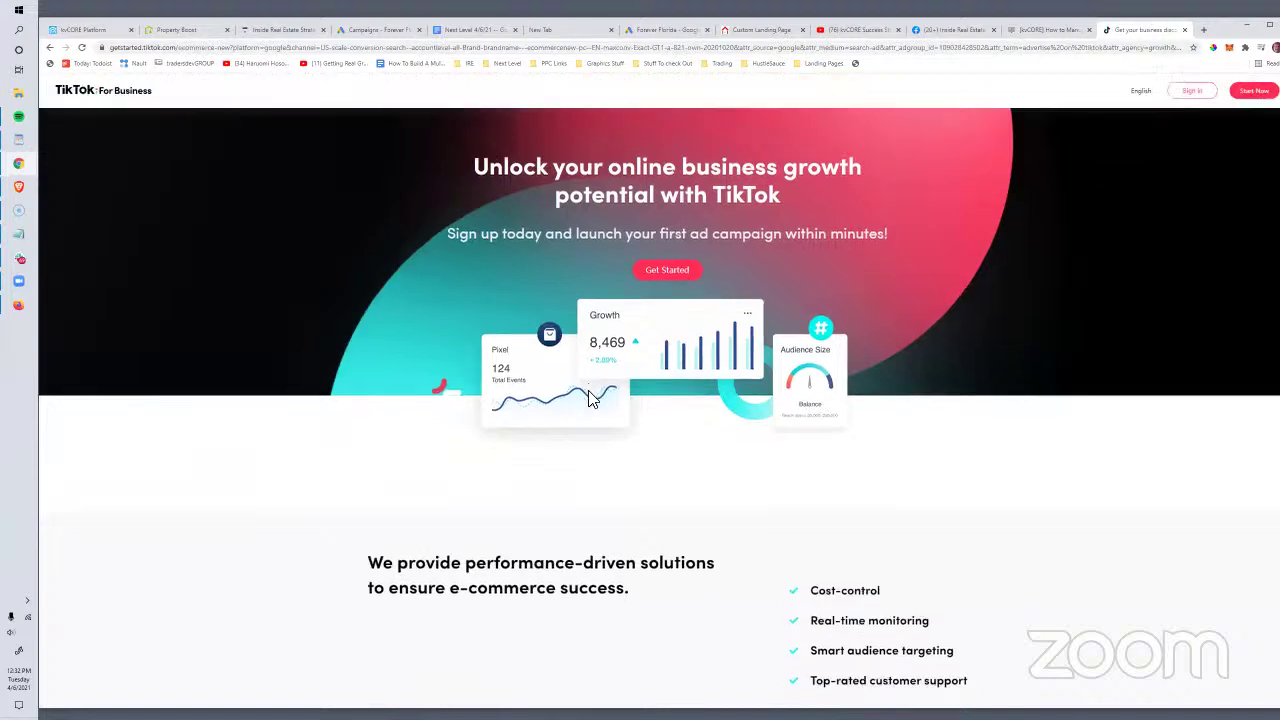
Step: Scroll through the success story, sign-up form and ad steps, then back to the top
scroll(586, 420, "down", 10)
scroll(586, 420, "up", 10)
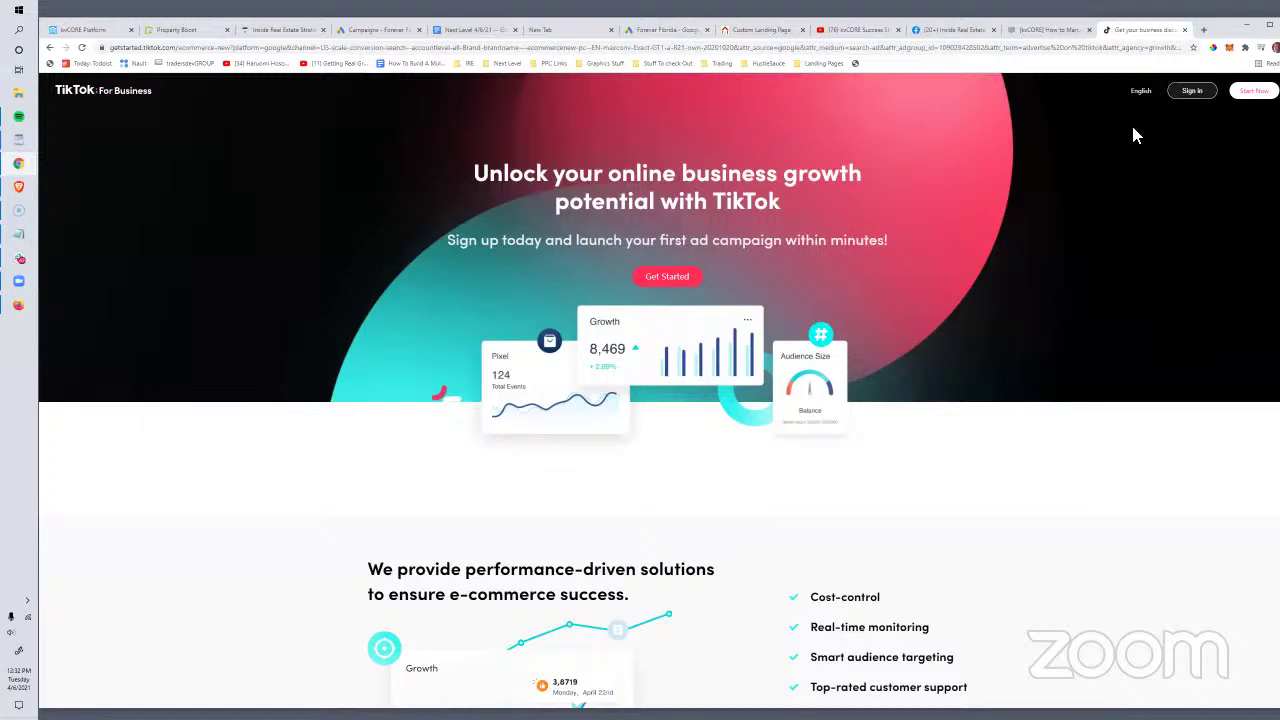
scroll(480, 430, "down", 3)
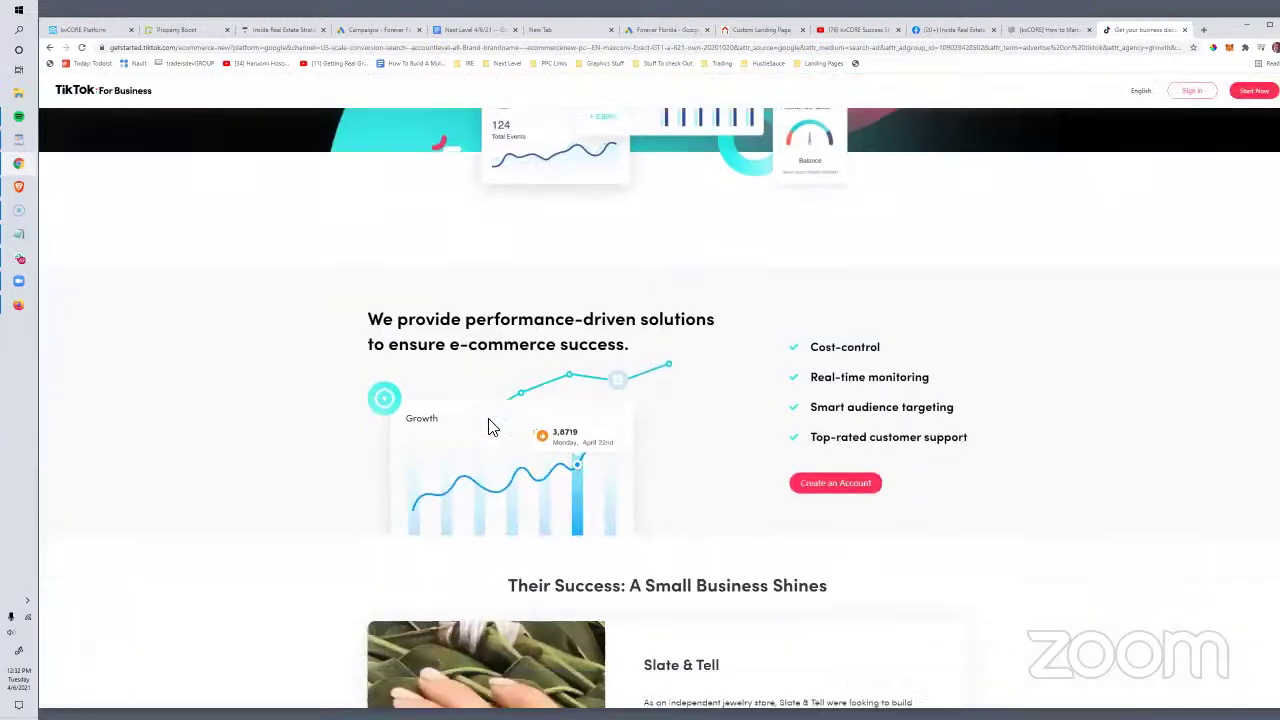
scroll(490, 425, "up", 3)
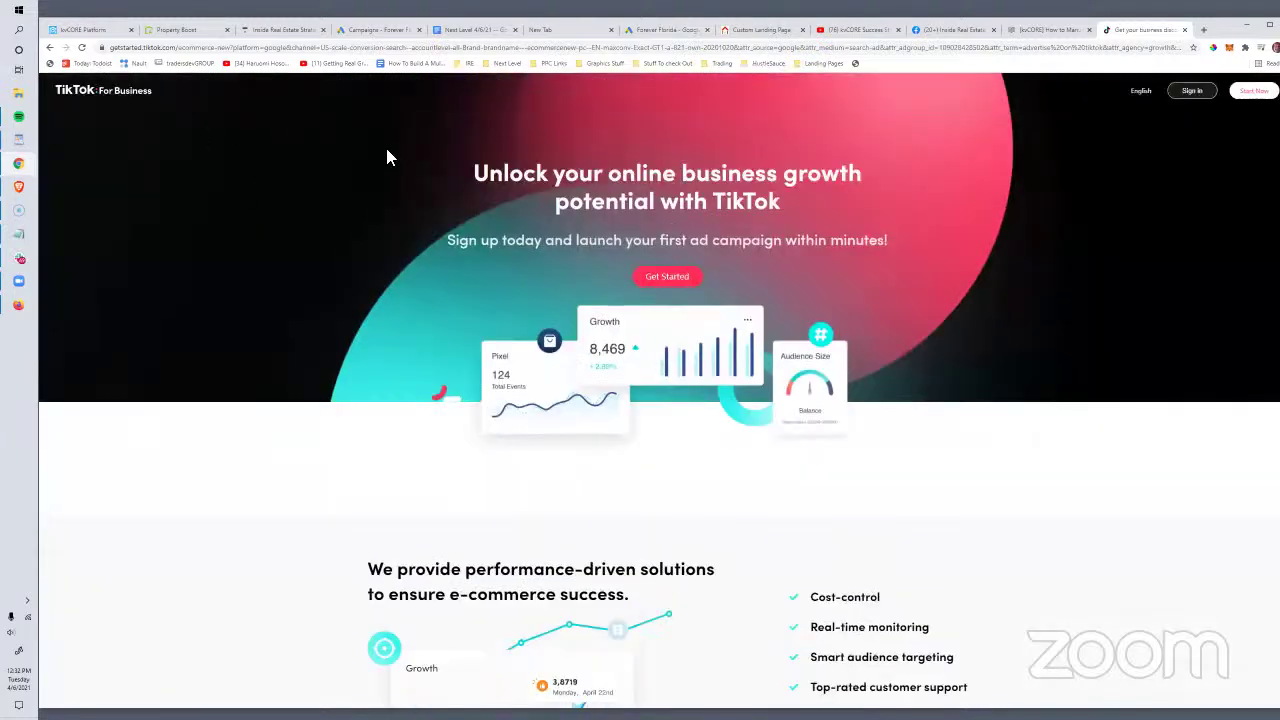
scroll(508, 263, "down", 5)
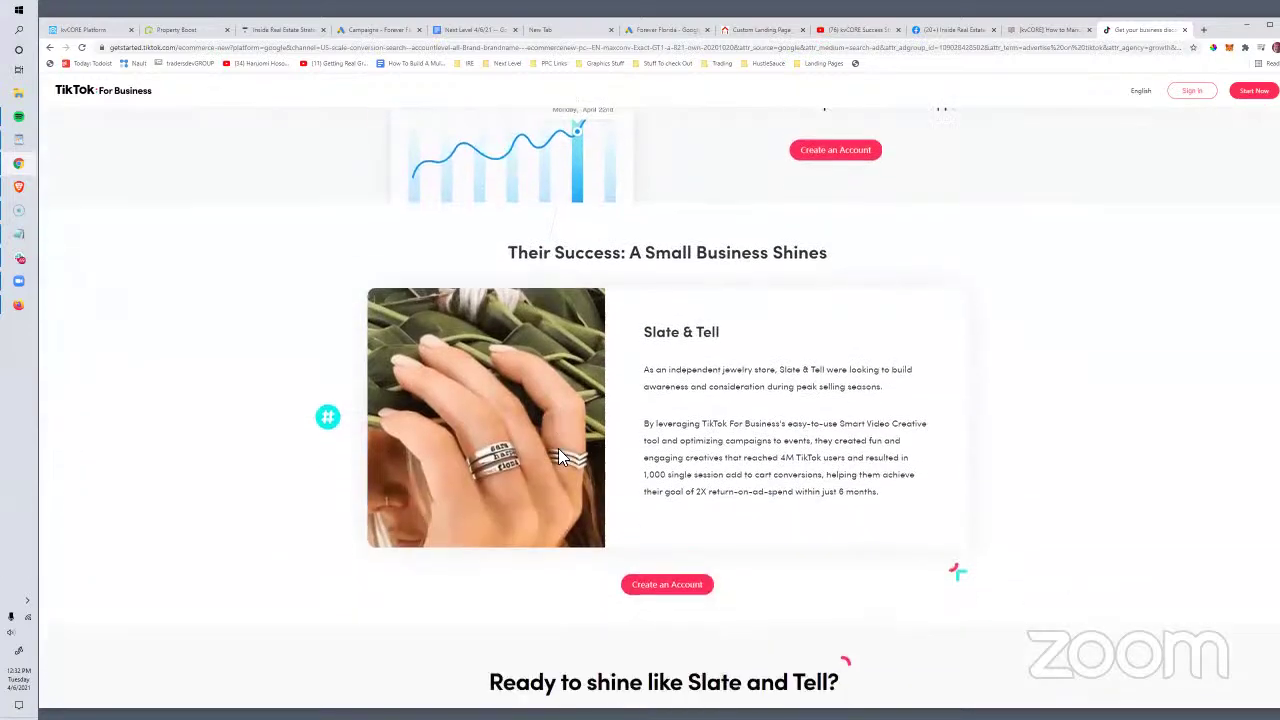
scroll(560, 455, "down", 6)
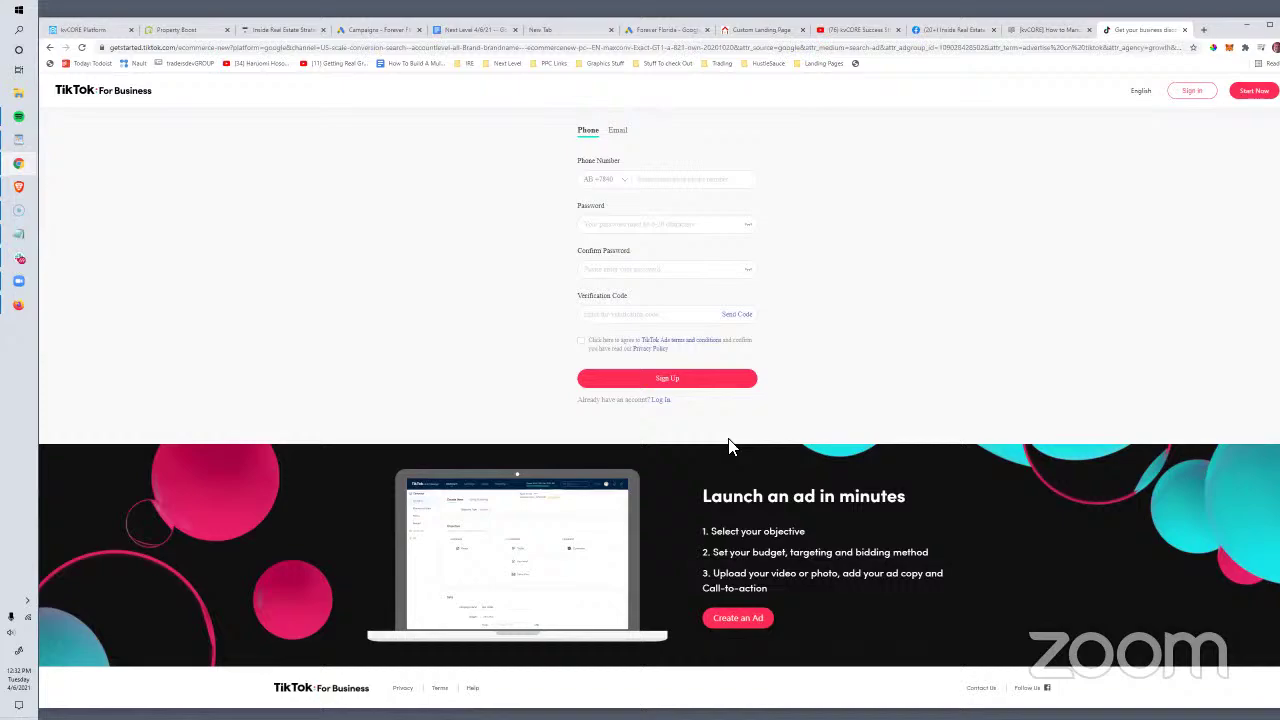
scroll(728, 447, "up", 10)
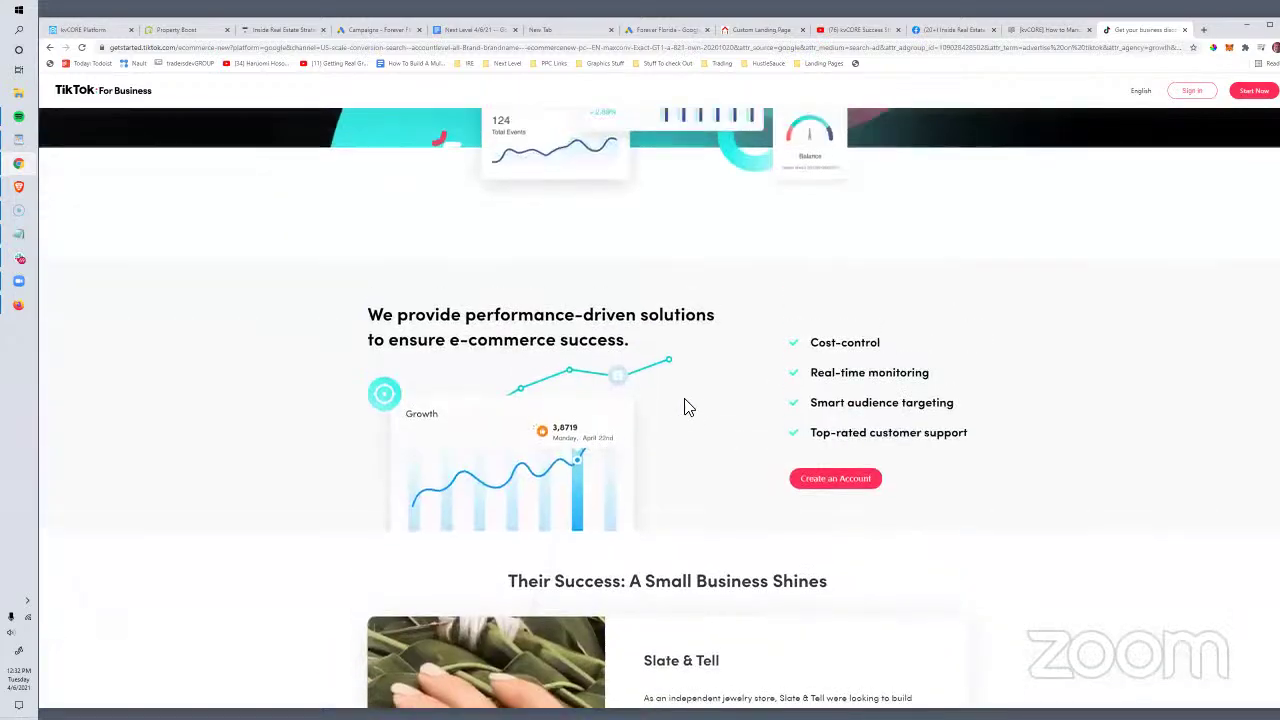
scroll(684, 407, "up", 3)
scroll(686, 411, "down", 10)
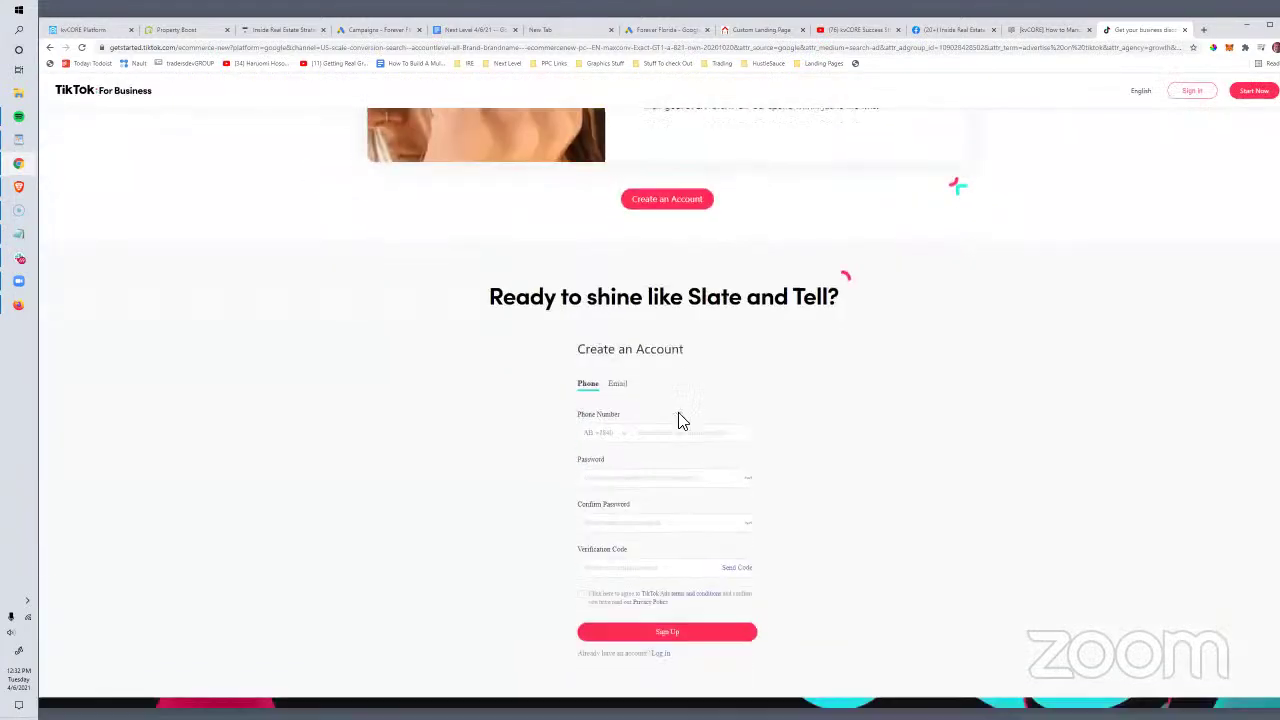
scroll(680, 422, "down", 3)
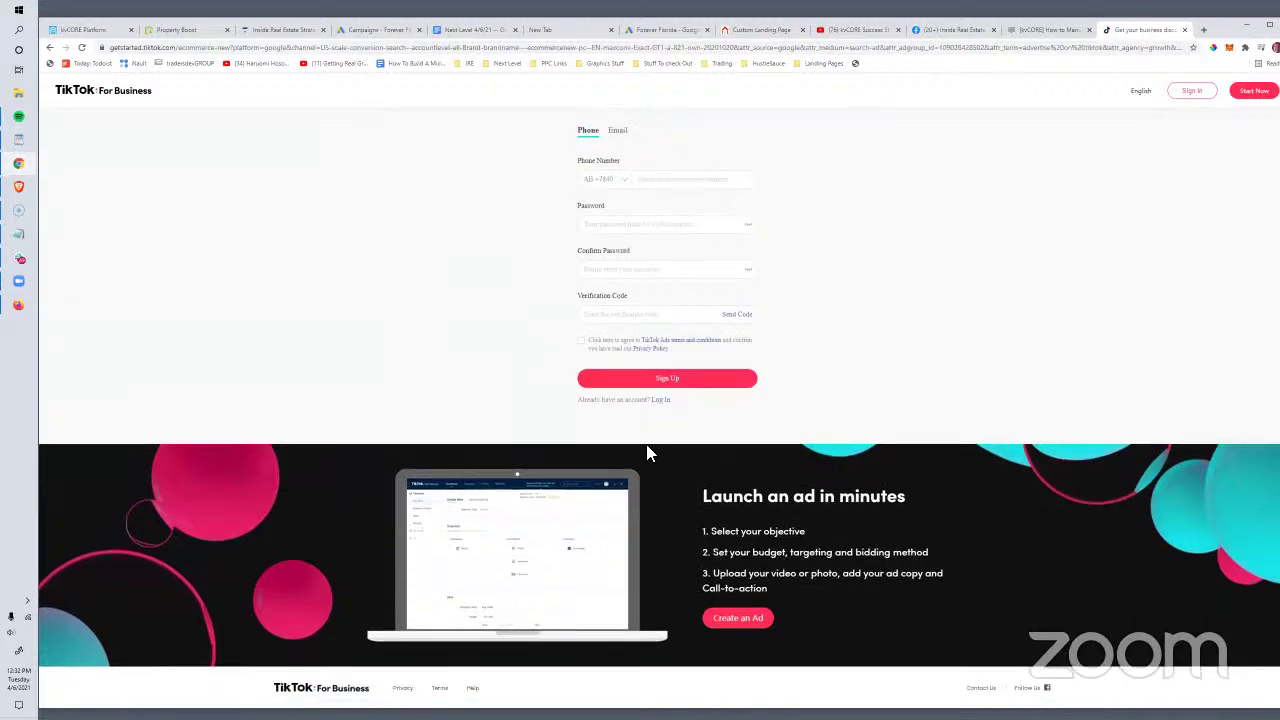
scroll(646, 446, "up", 15)
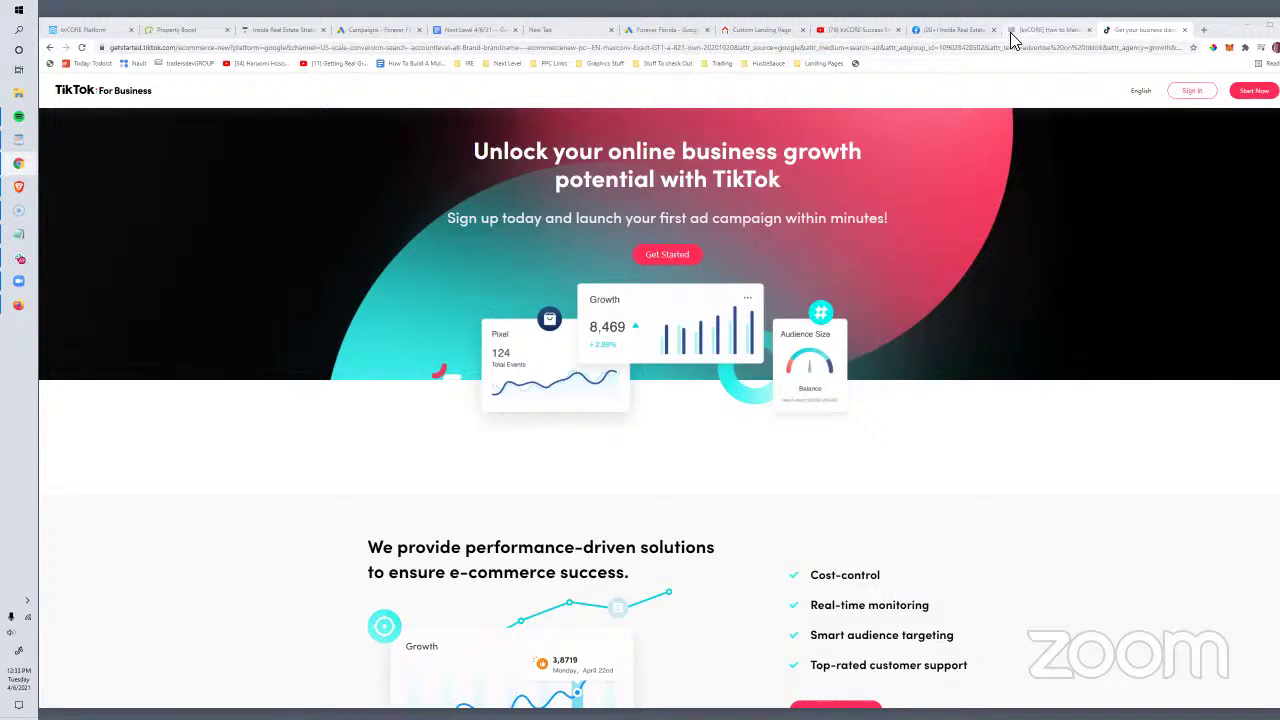
Step: Glance at the discussion group tab and the Next Level Mastermind coaching area in kvCORE
left_click(943, 31)
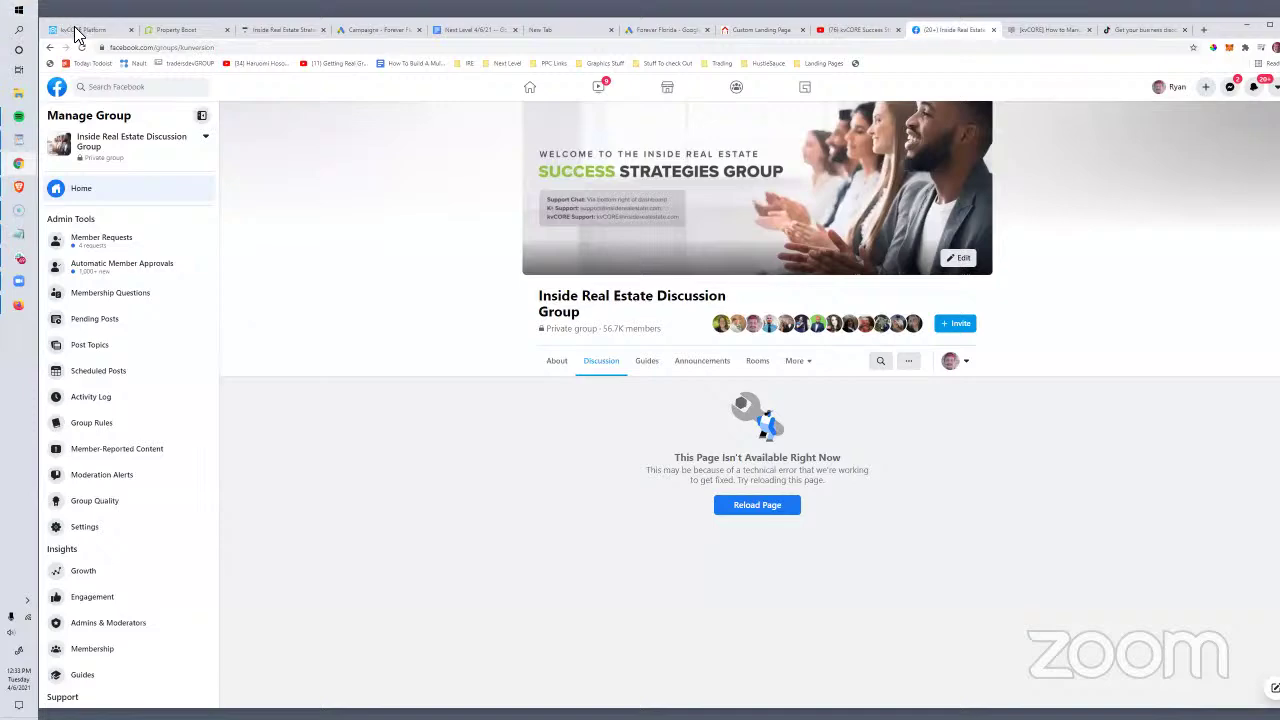
left_click(78, 30)
scroll(113, 522, "down", 2)
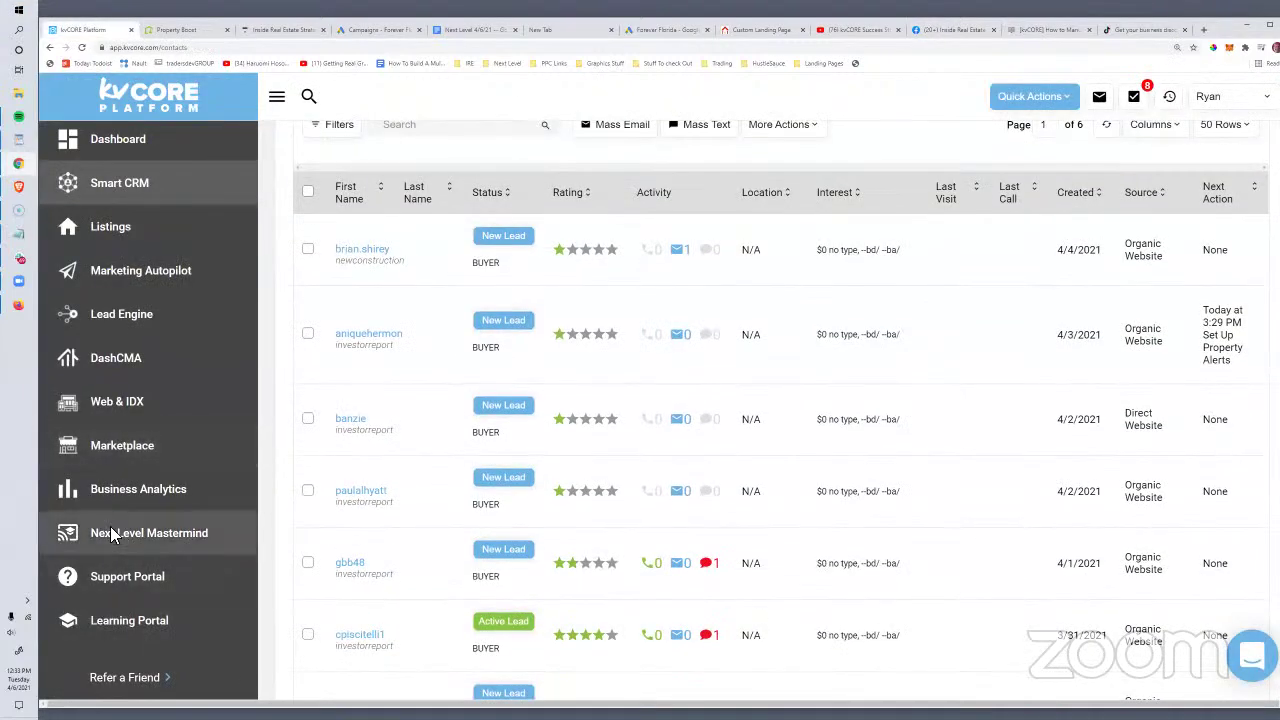
left_click(111, 530)
left_click(86, 31)
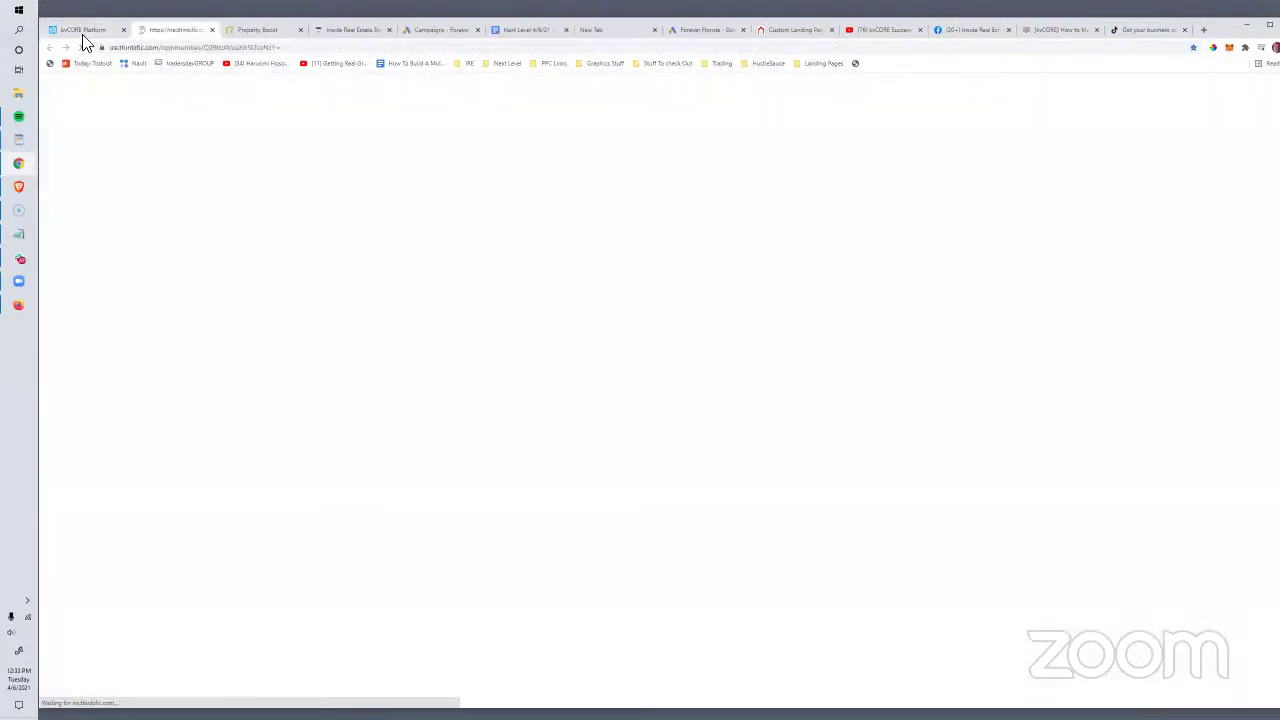
Step: Filter Marketplace to Coaching and view Next Level Mastermind details: 7-day free trial, then $19/month
left_click(101, 452)
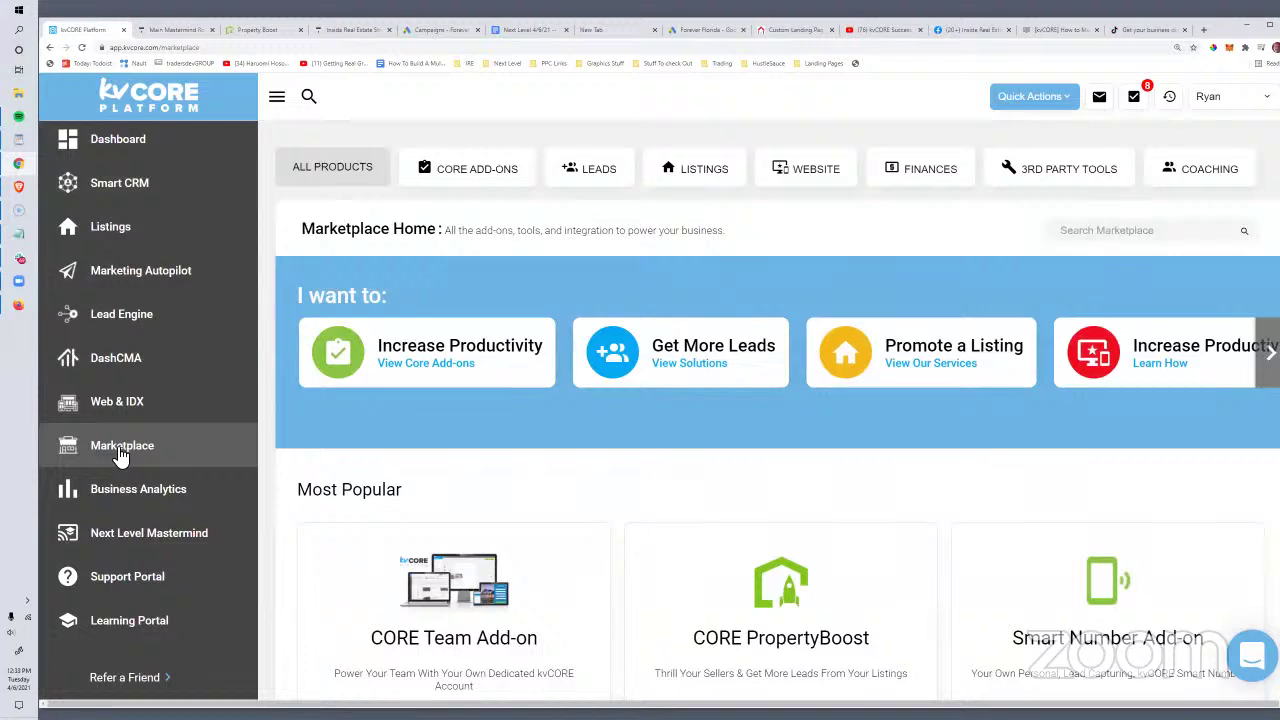
left_click(1210, 169)
scroll(726, 591, "down", 2)
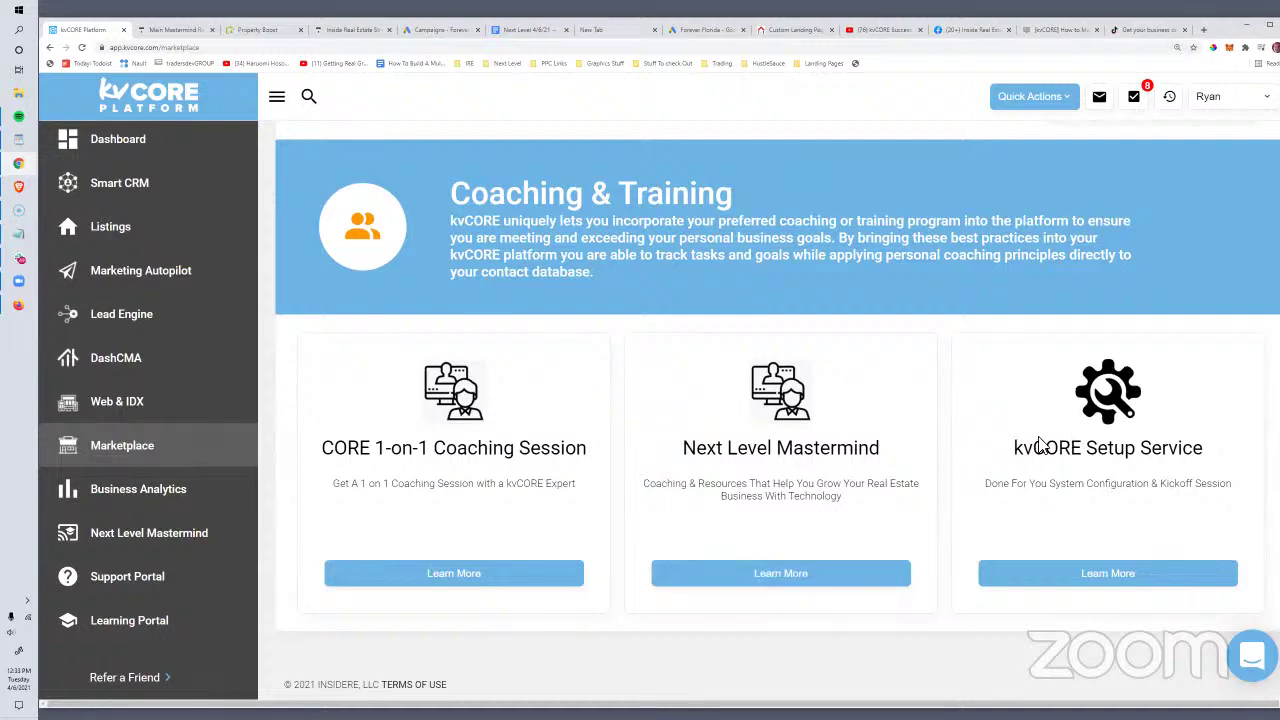
left_click_drag(1022, 448, 1180, 440)
left_click(1180, 440)
left_click_drag(600, 455, 429, 477)
left_click(430, 477)
left_click(782, 573)
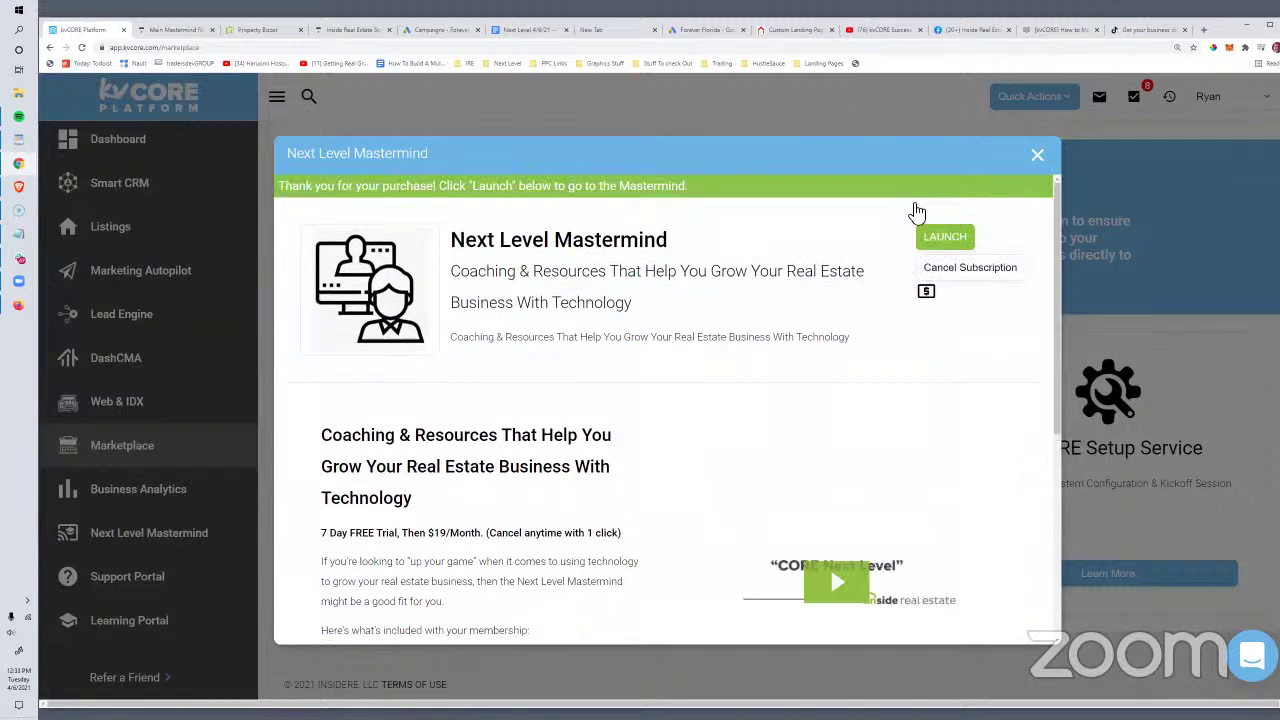
scroll(846, 443, "down", 3)
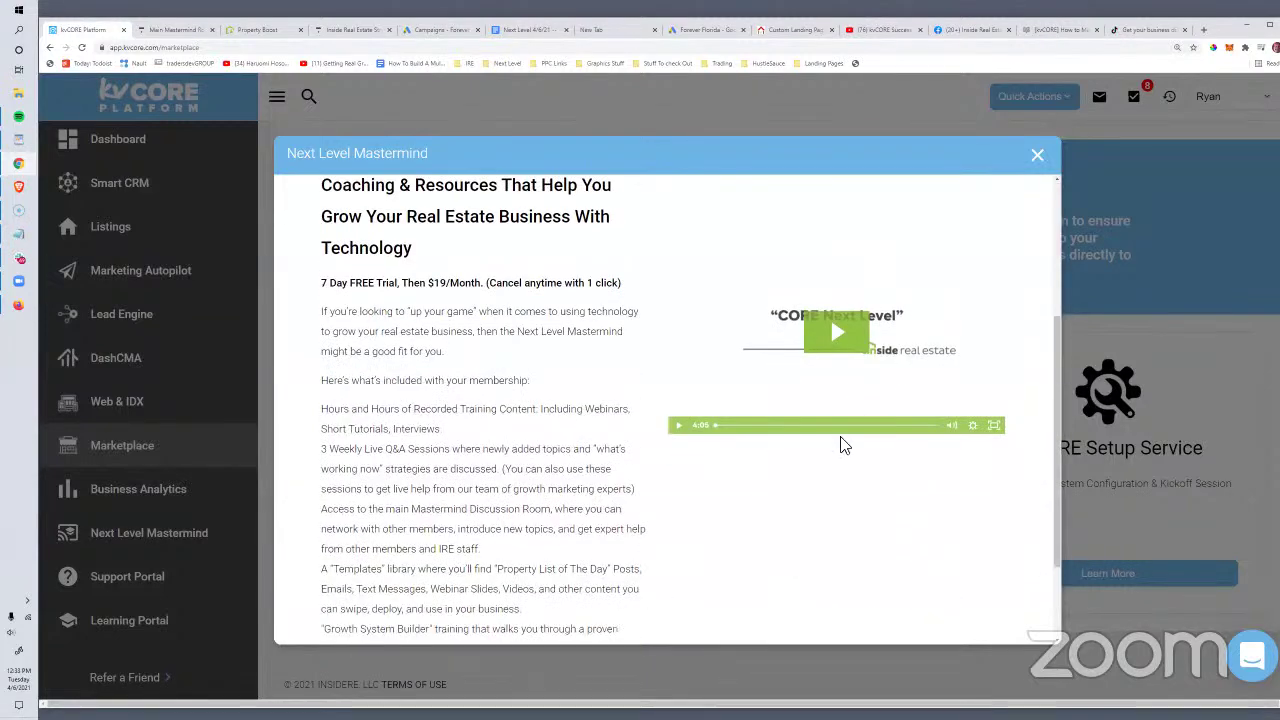
scroll(836, 473, "up", 3)
scroll(837, 474, "up", 1)
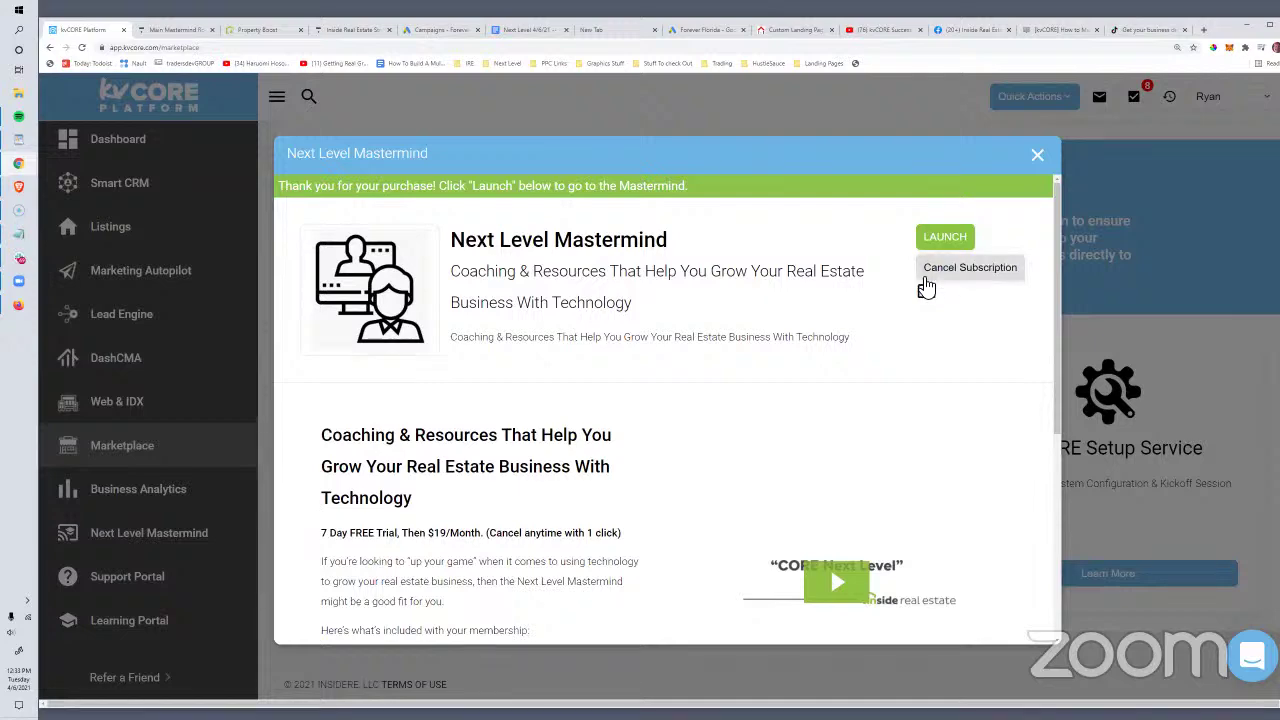
scroll(483, 455, "down", 2)
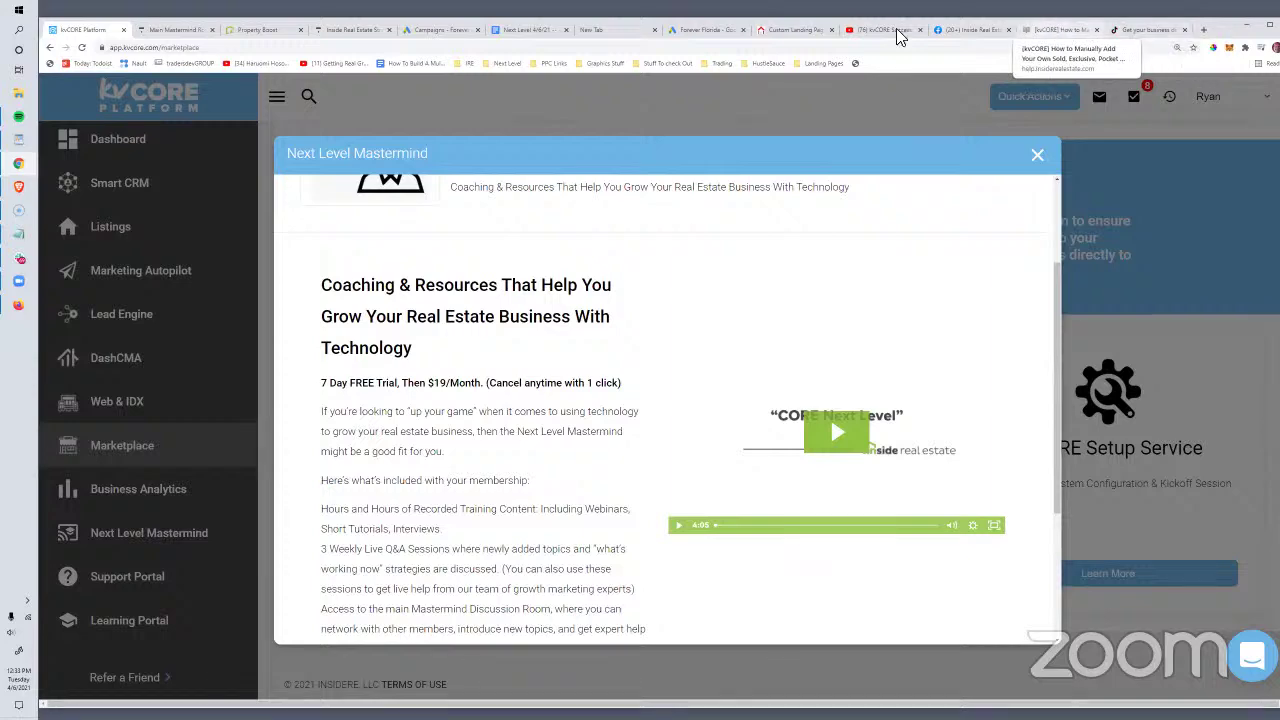
Step: Bring the kvCORE Success Strategies playlist to the front and reload it
left_click(337, 31)
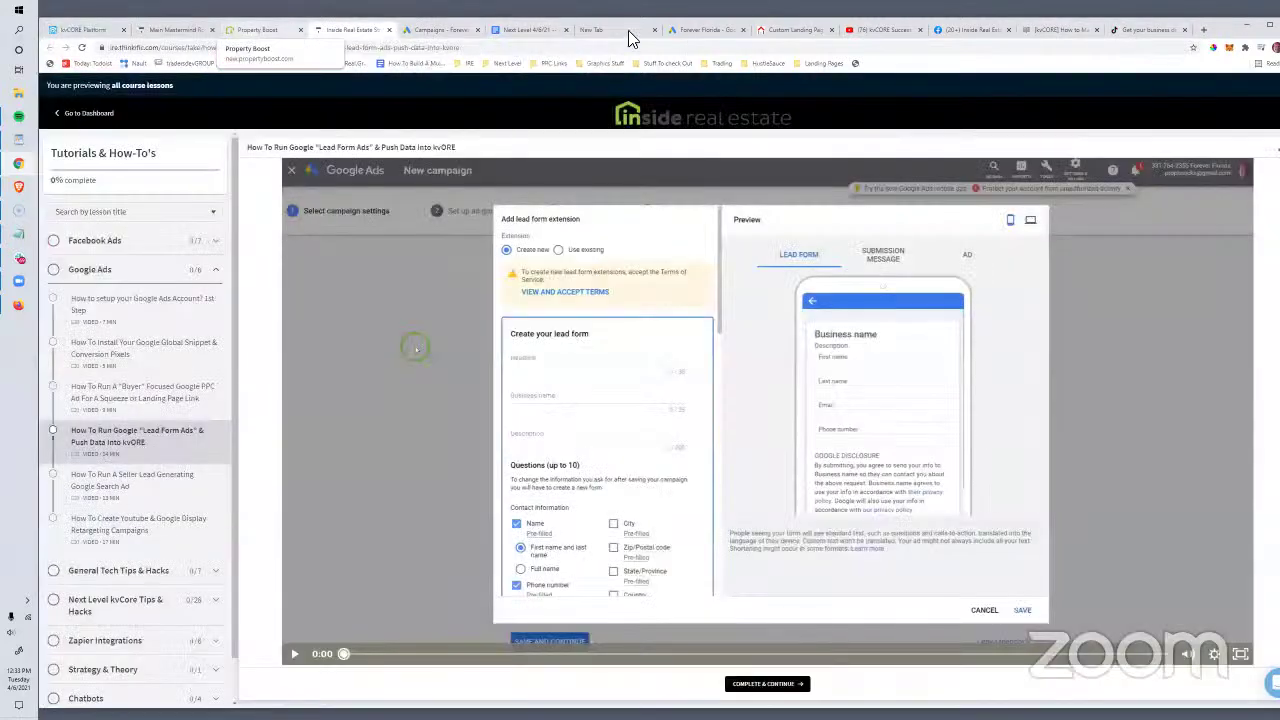
left_click(850, 31)
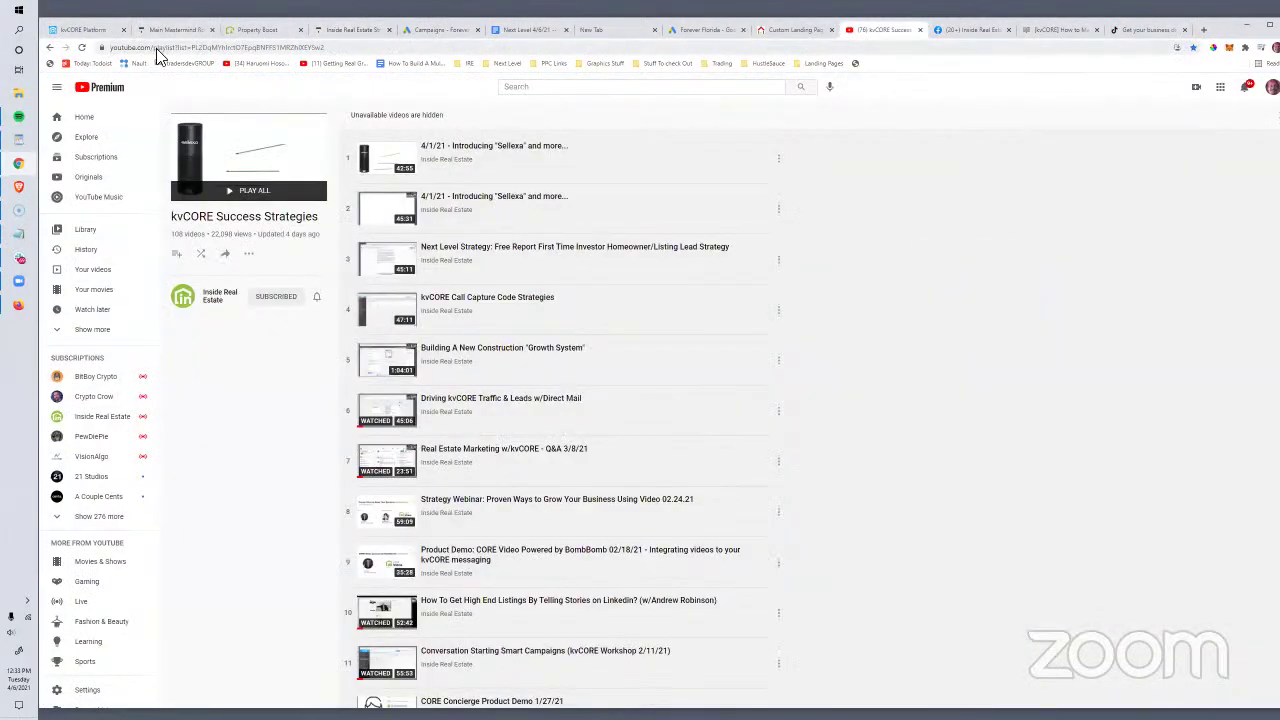
left_click(157, 52)
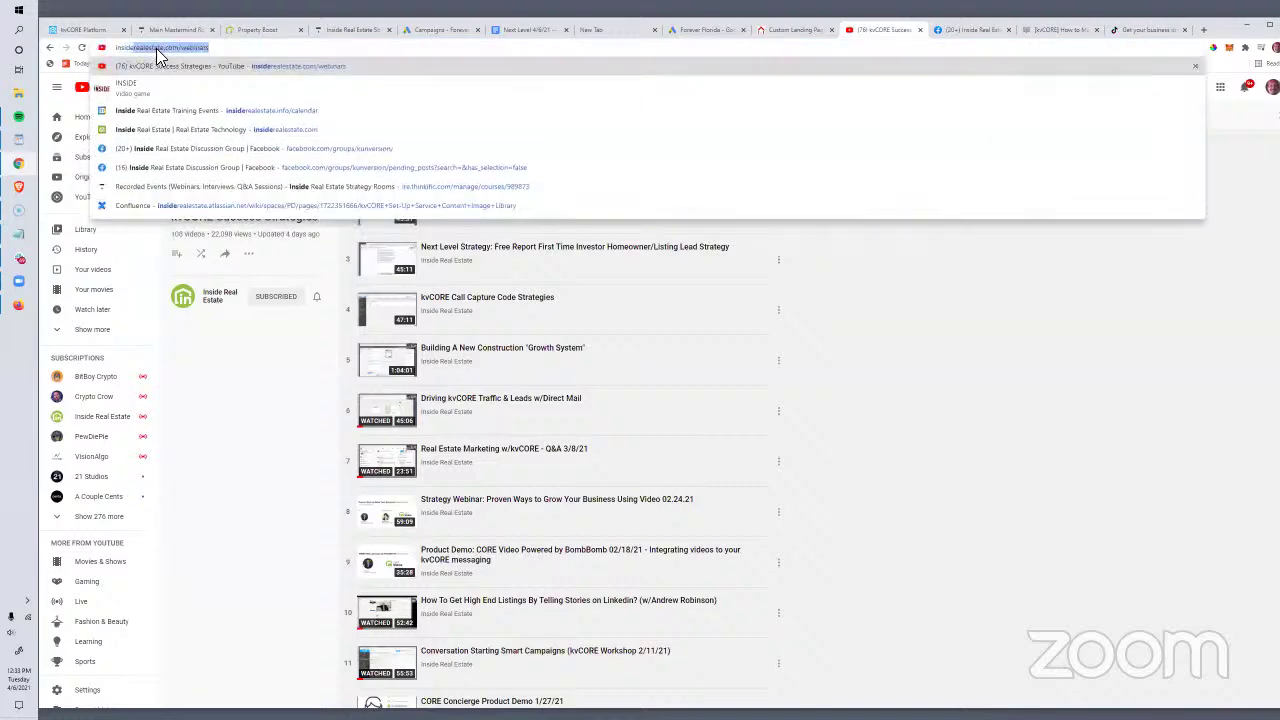
key("Return")
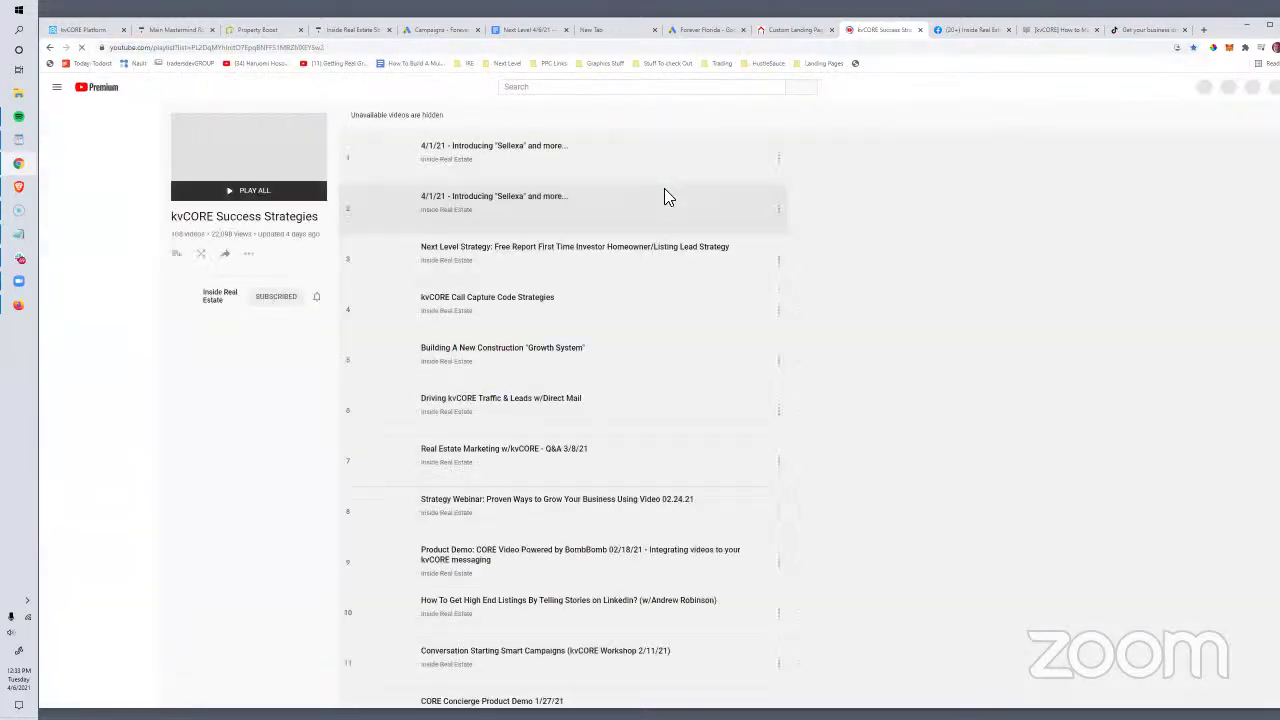
Step: Check and dismiss the options menus of the first two '4/1/21 - Introducing Sellexa' videos
left_click(779, 160)
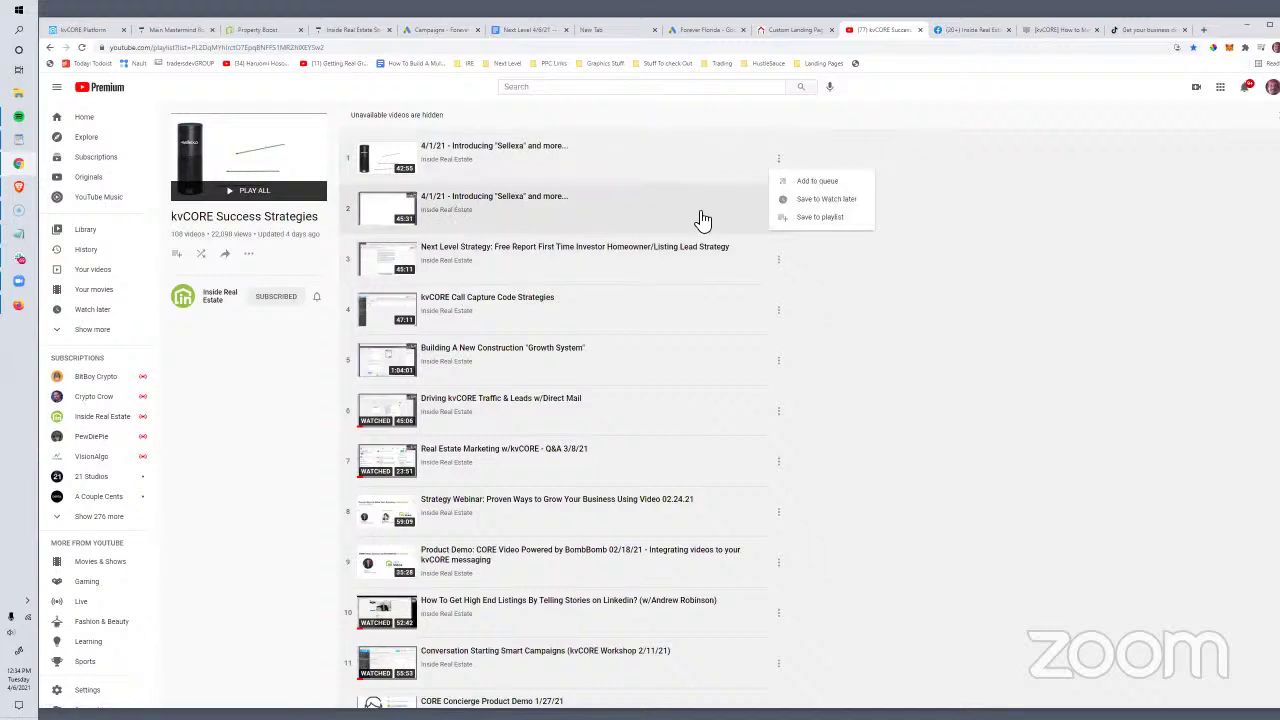
left_click(984, 296)
left_click(779, 209)
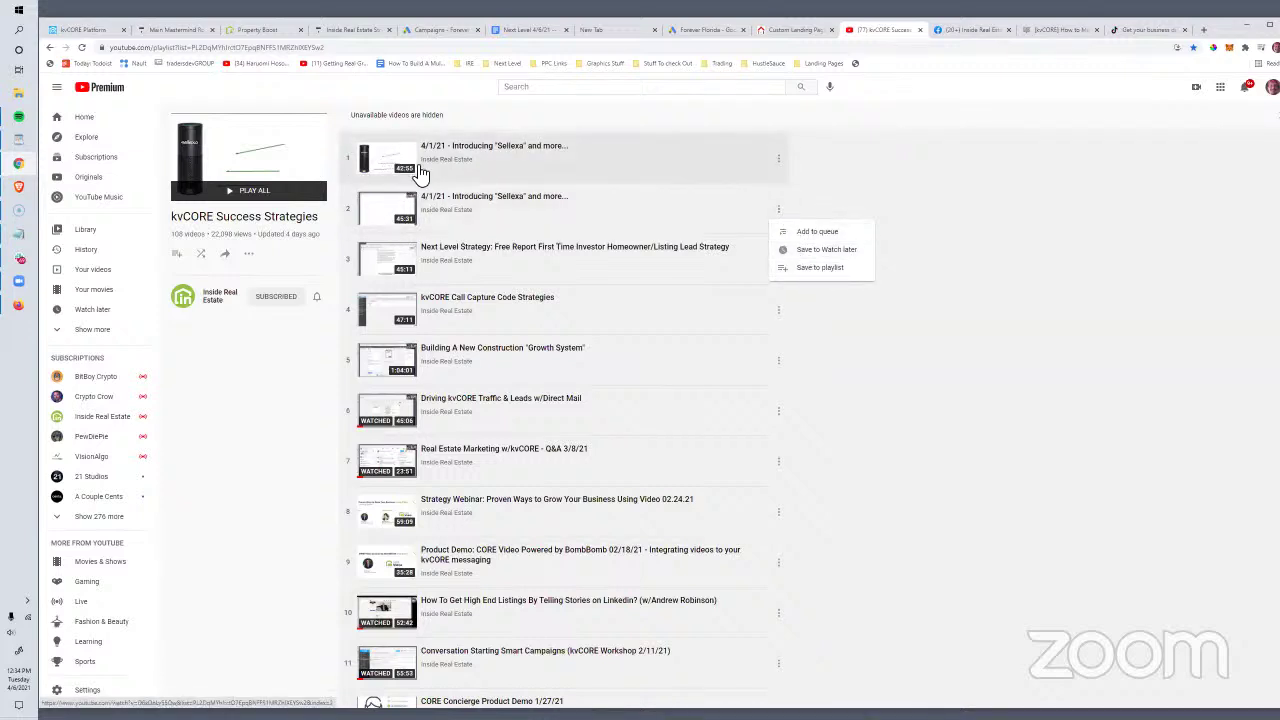
left_click(346, 417)
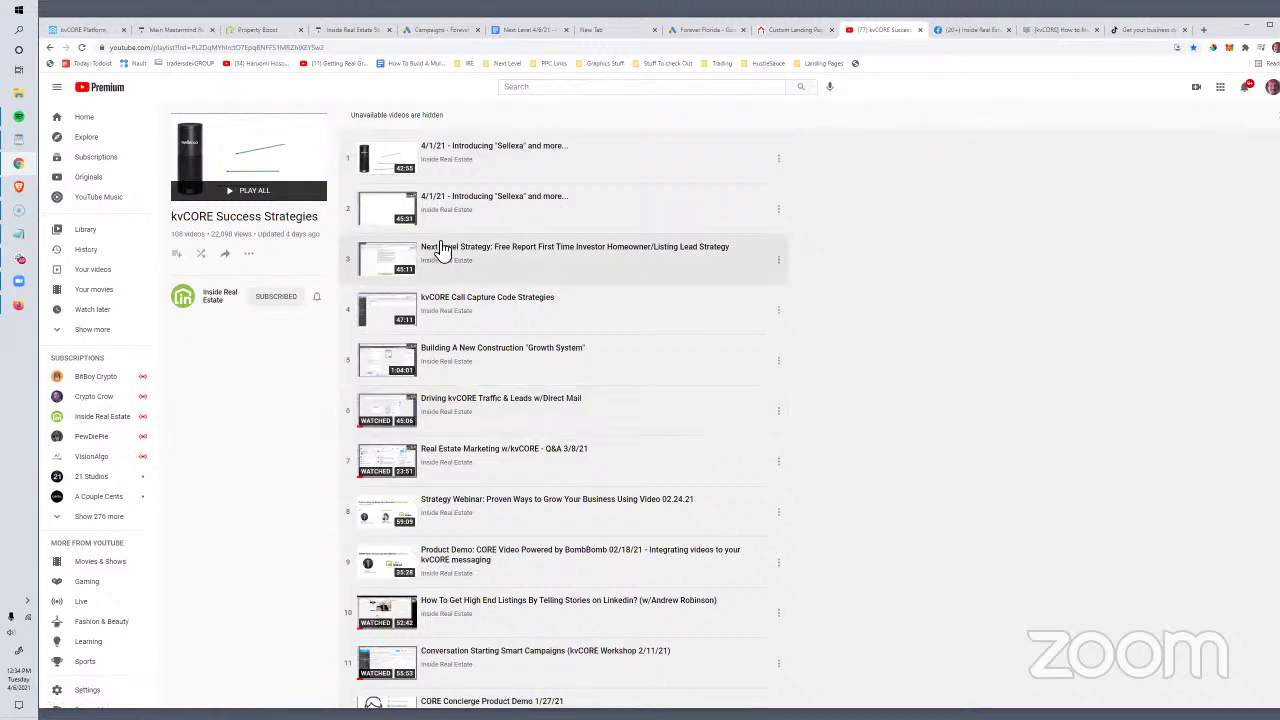